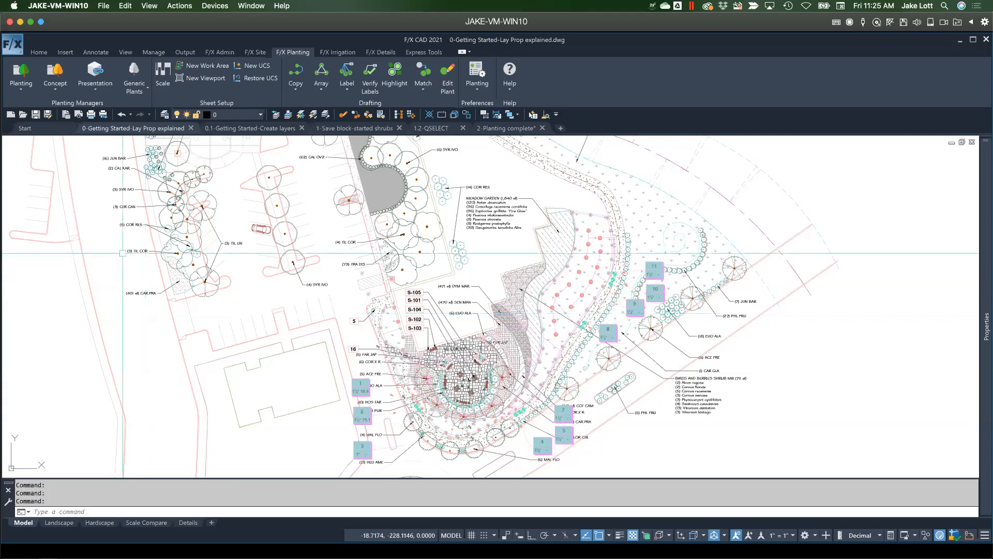
# Open the Layer Properties Manager and look through the BASE-2019 xref layers and the full layer list
pyautogui.click(38, 51)
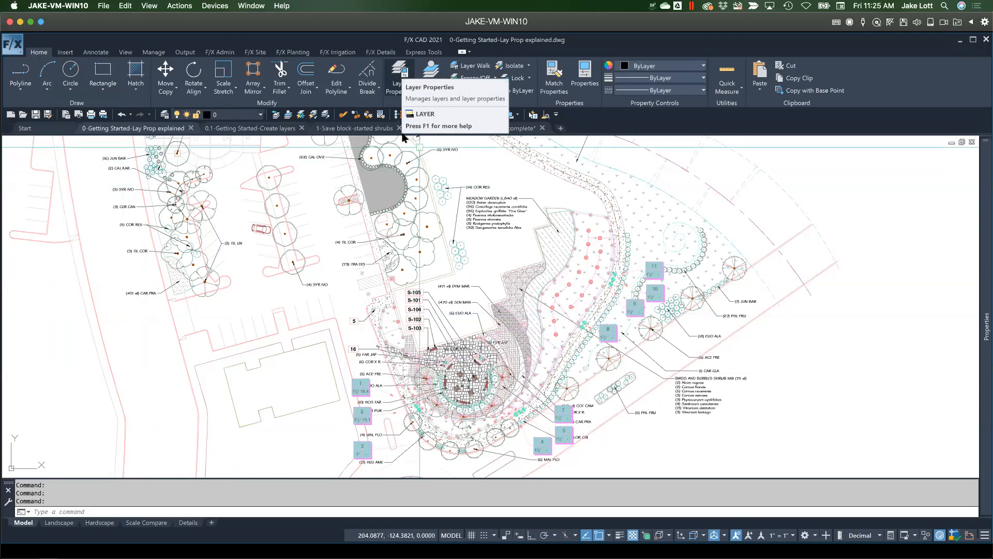
pyautogui.write('la')
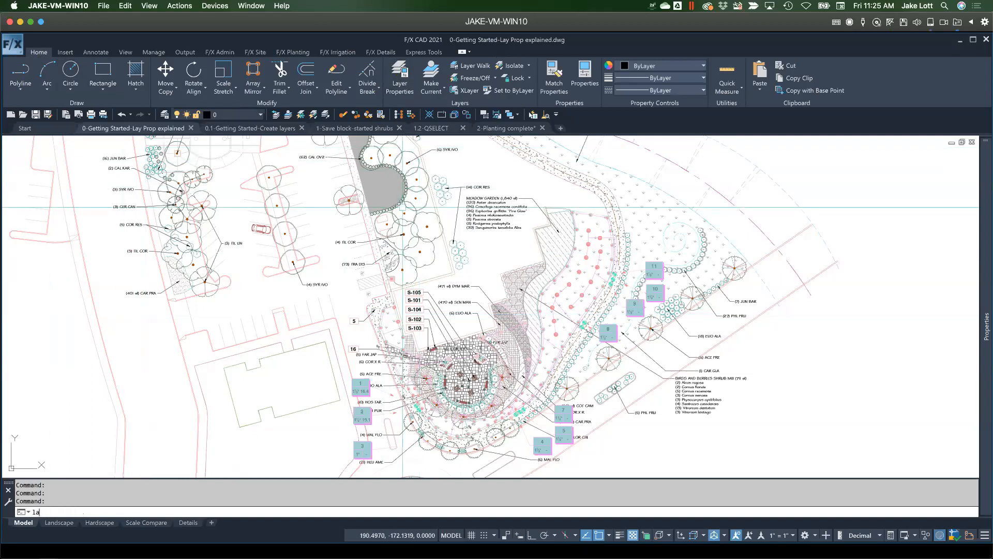
pyautogui.press('Return')
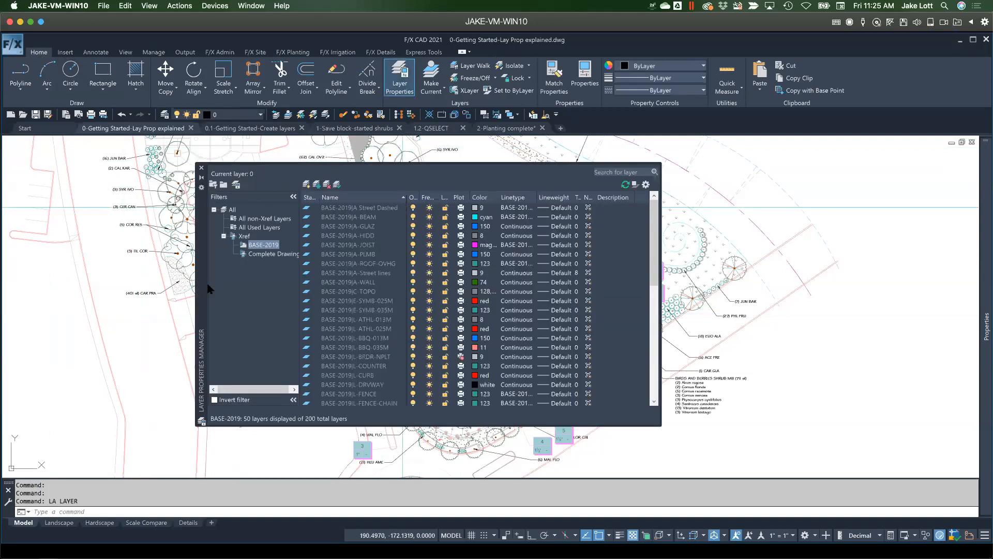
pyautogui.moveTo(201, 227); pyautogui.dragTo(153, 229)
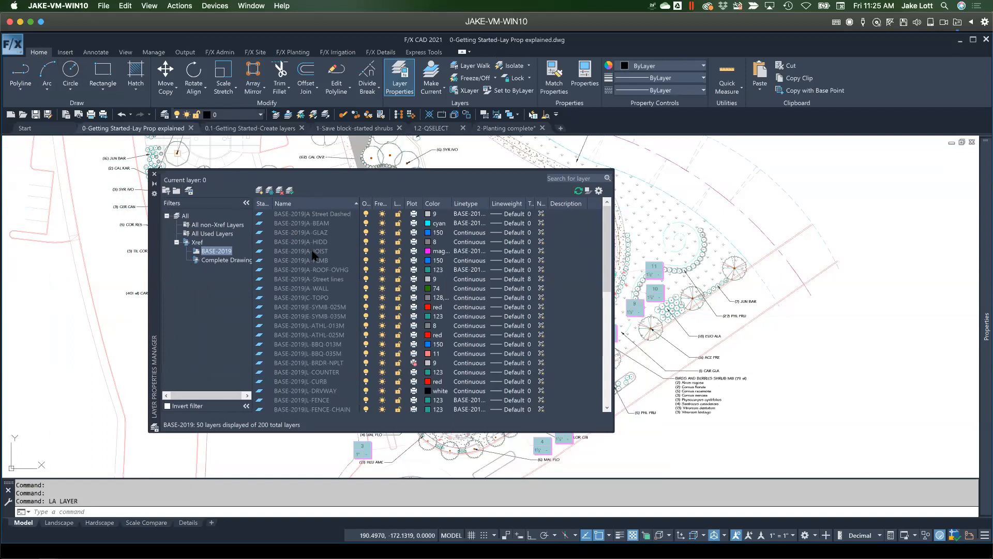
pyautogui.scroll(5, 300, 342)
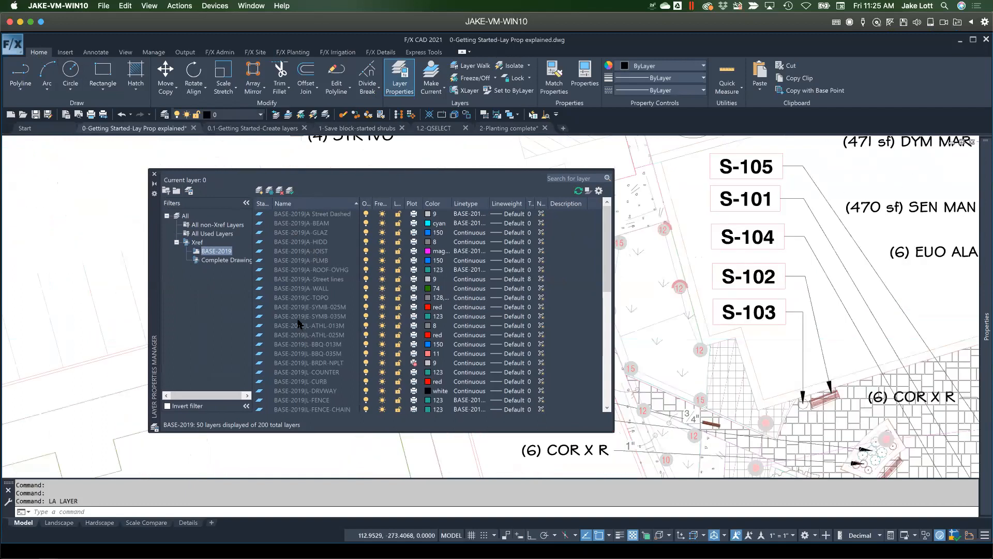
pyautogui.click(297, 289)
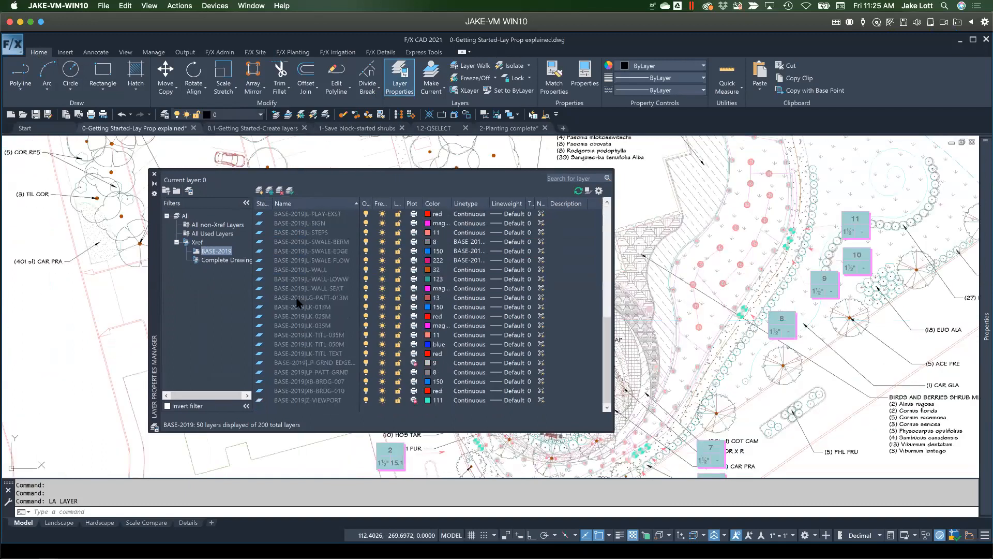
pyautogui.click(186, 216)
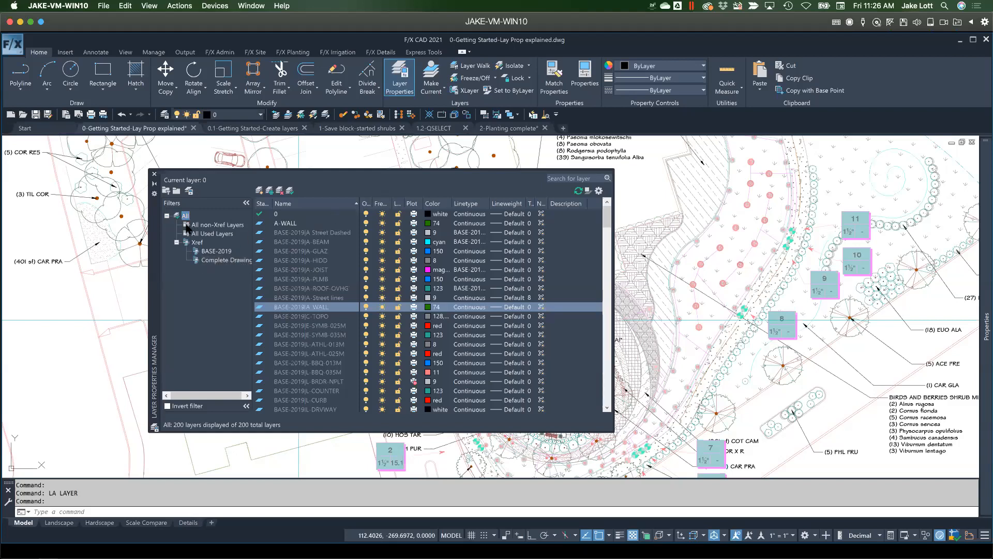
# Dock the Layer Properties Manager beside the drawing, try its auto-hide, and widen it to show the lineweight column
pyautogui.moveTo(153, 247)
pyautogui.mouseDown()
pyautogui.moveTo(124, 241)
pyautogui.moveTo(199, 240)
pyautogui.moveTo(58, 259)
pyautogui.moveTo(9, 251)
pyautogui.mouseUp()
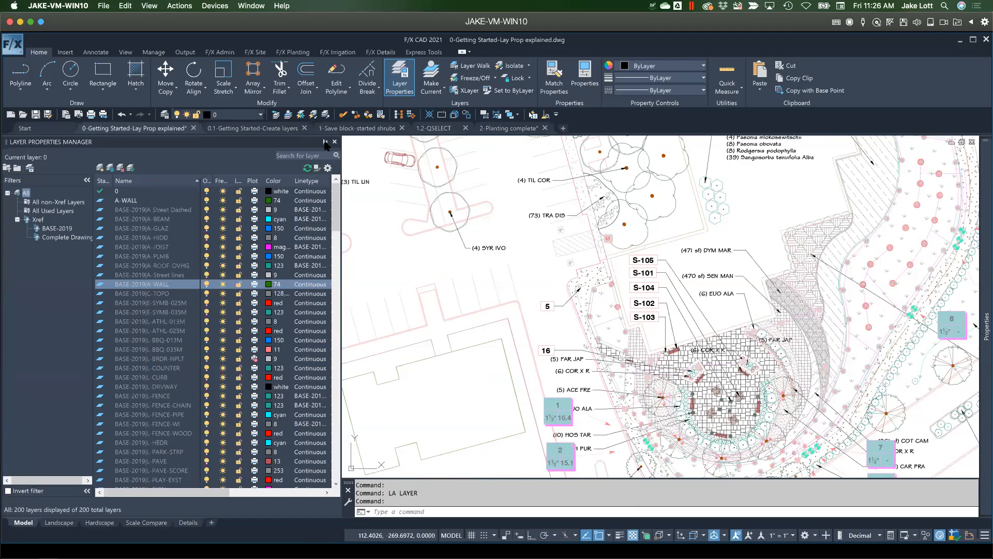
pyautogui.click(325, 142)
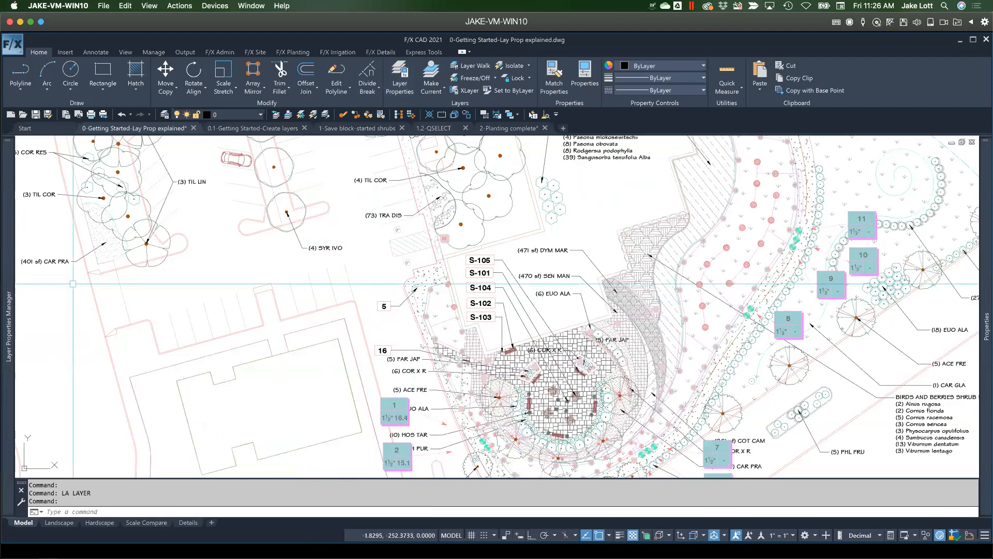
pyautogui.moveTo(9, 266)
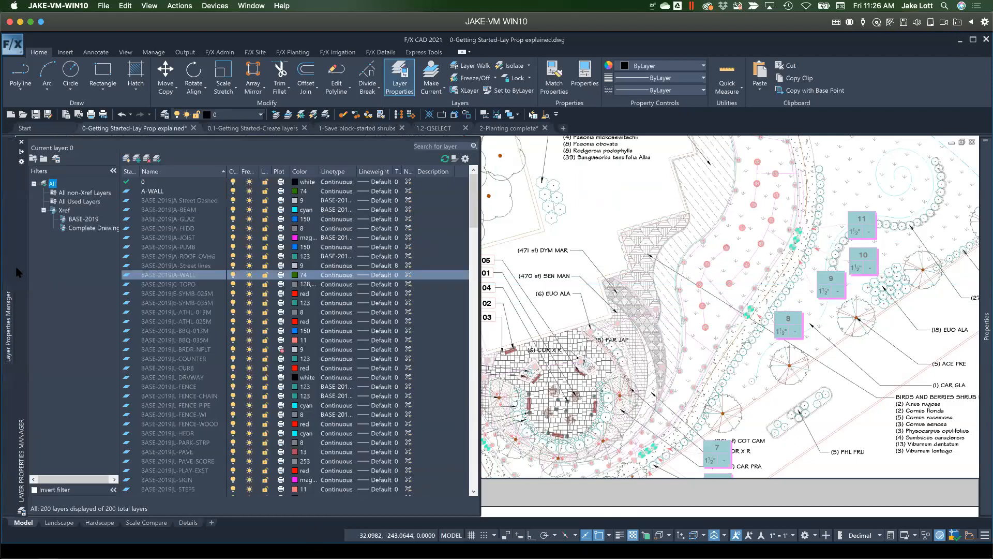
pyautogui.click(21, 154)
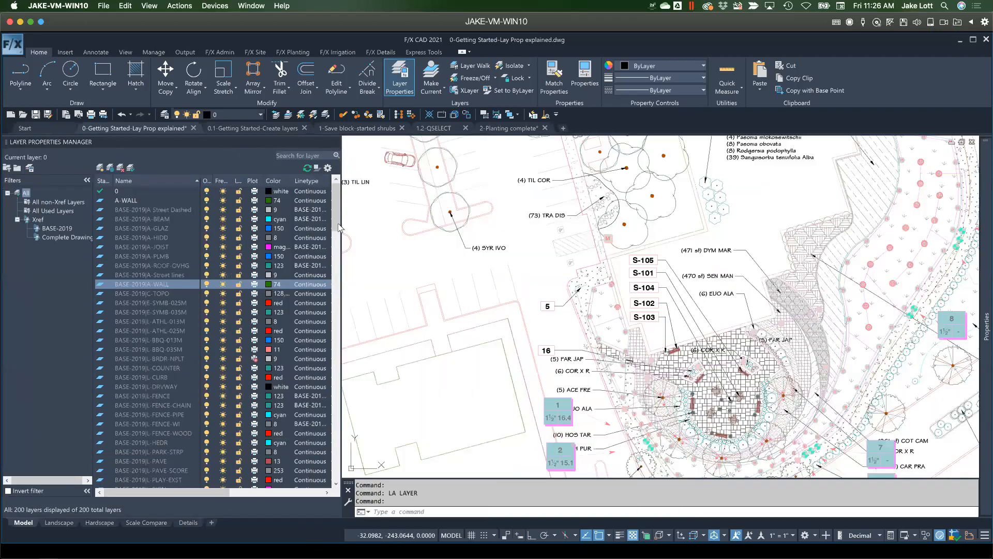
pyautogui.moveTo(339, 228); pyautogui.dragTo(418, 231)
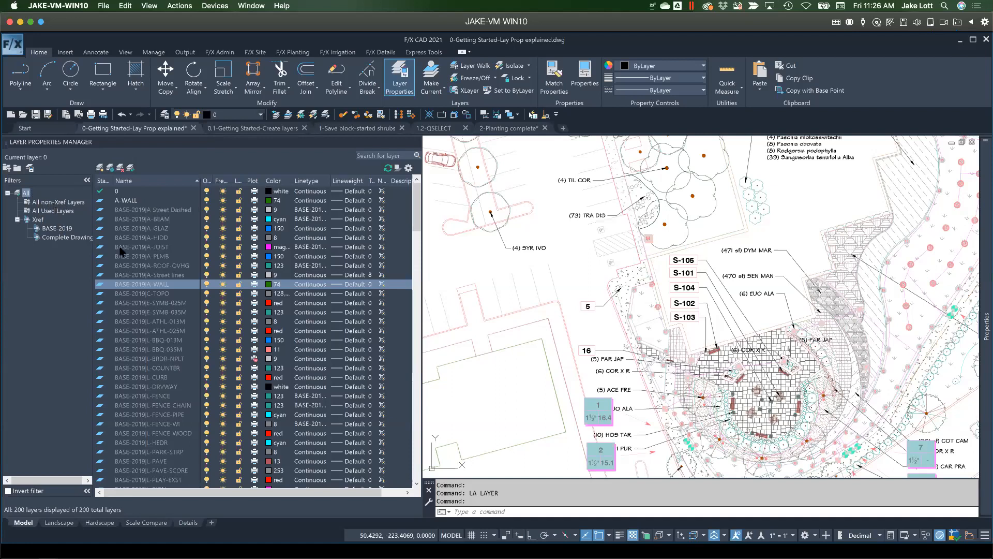
# Examine which layers each filter lists: All non-Xref Layers, All Used Layers, Xref and its Complete Drawing entry
pyautogui.click(55, 202)
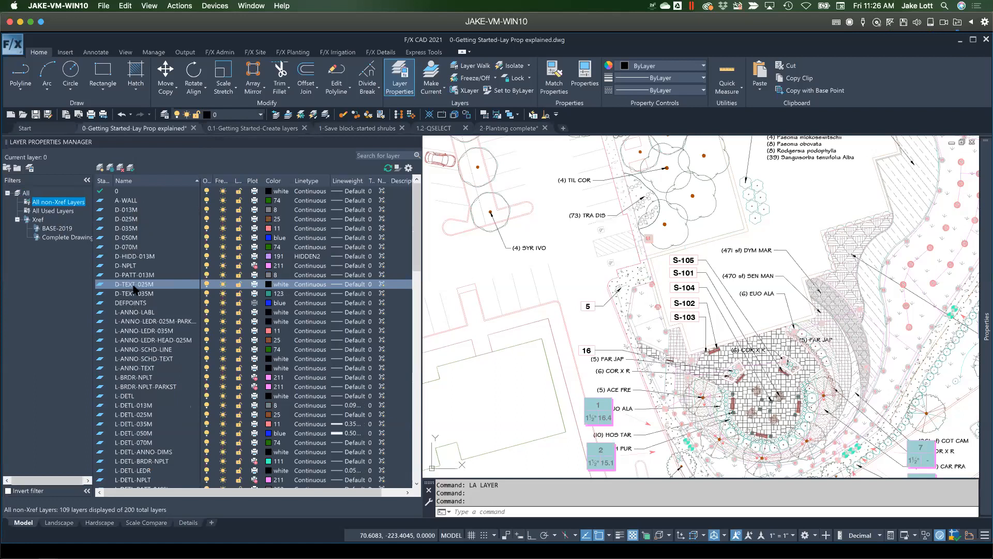
pyautogui.click(53, 211)
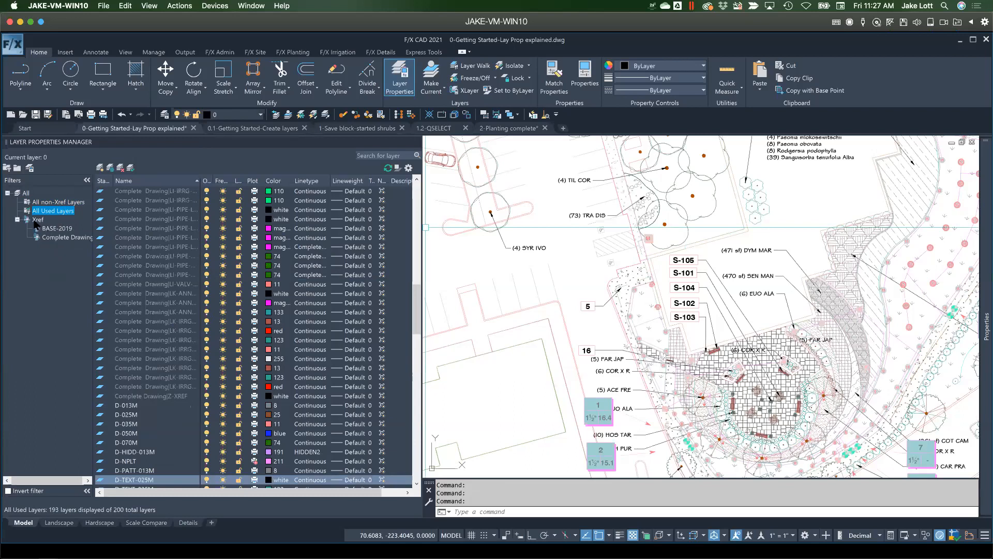
pyautogui.click(37, 220)
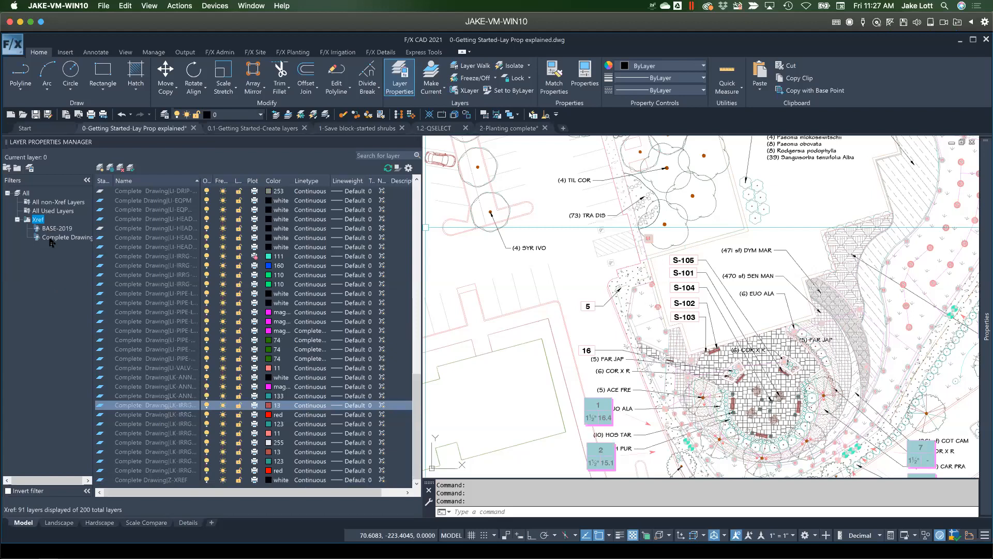
pyautogui.click(58, 237)
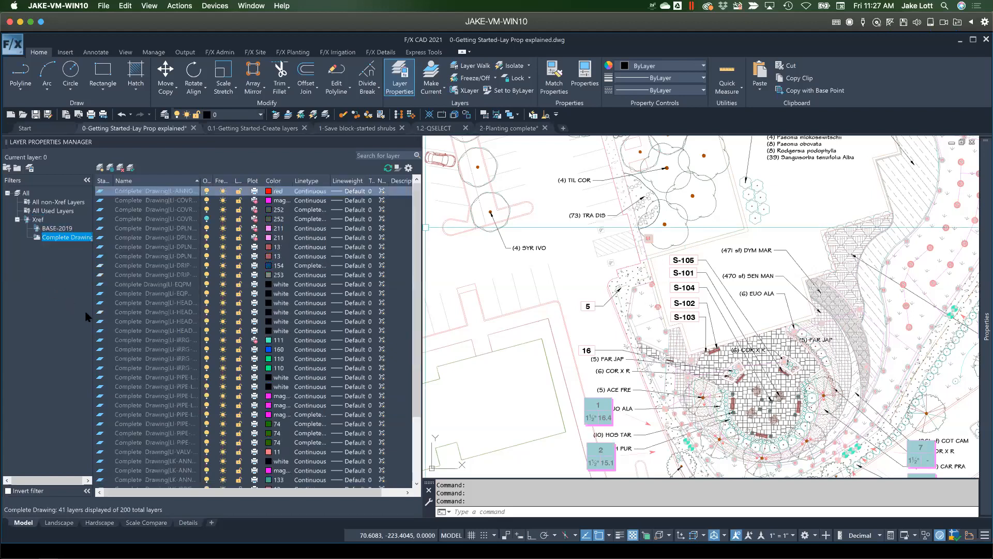
pyautogui.click(150, 331)
pyautogui.scroll(-1, 151, 336)
pyautogui.scroll(-1, 152, 335)
pyautogui.scroll(2, 153, 334)
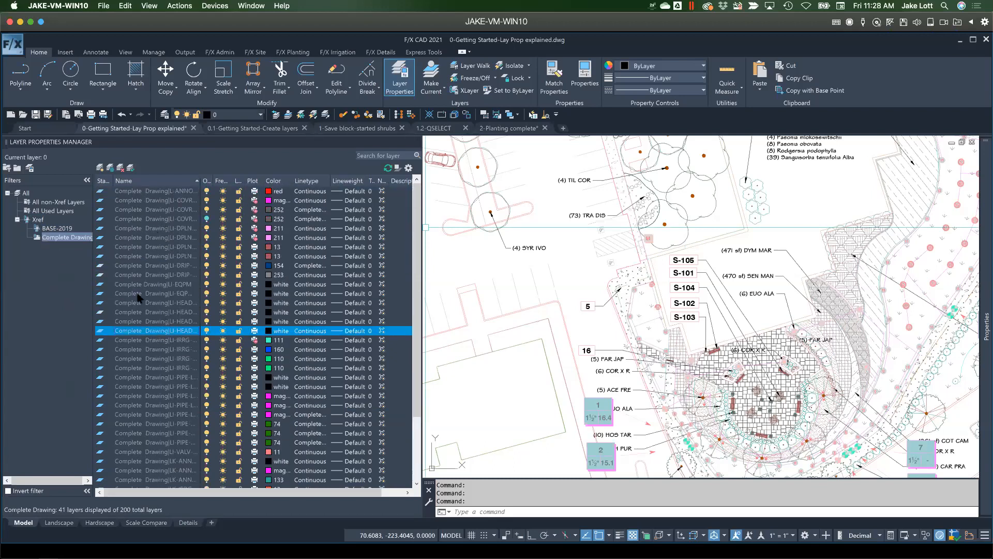
pyautogui.click(58, 236)
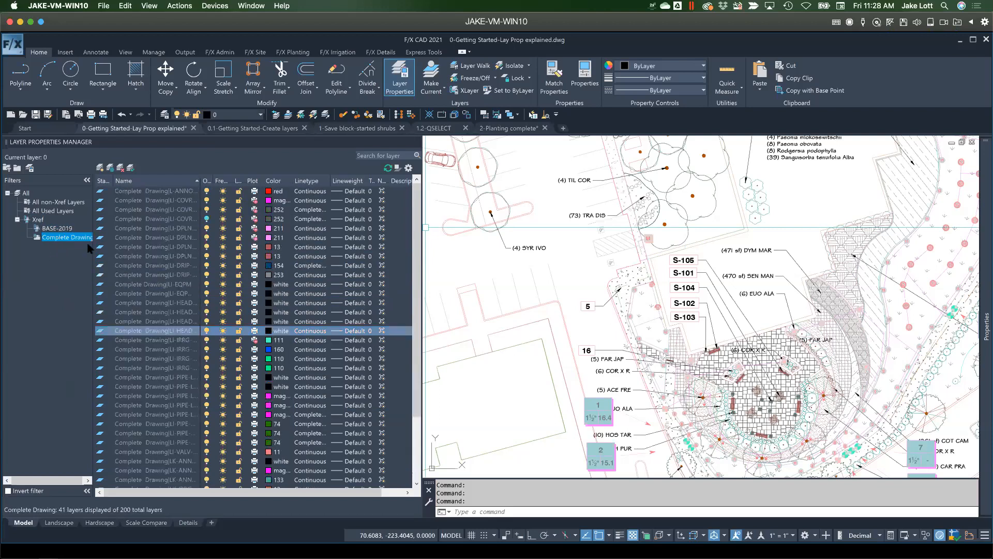
pyautogui.click(52, 201)
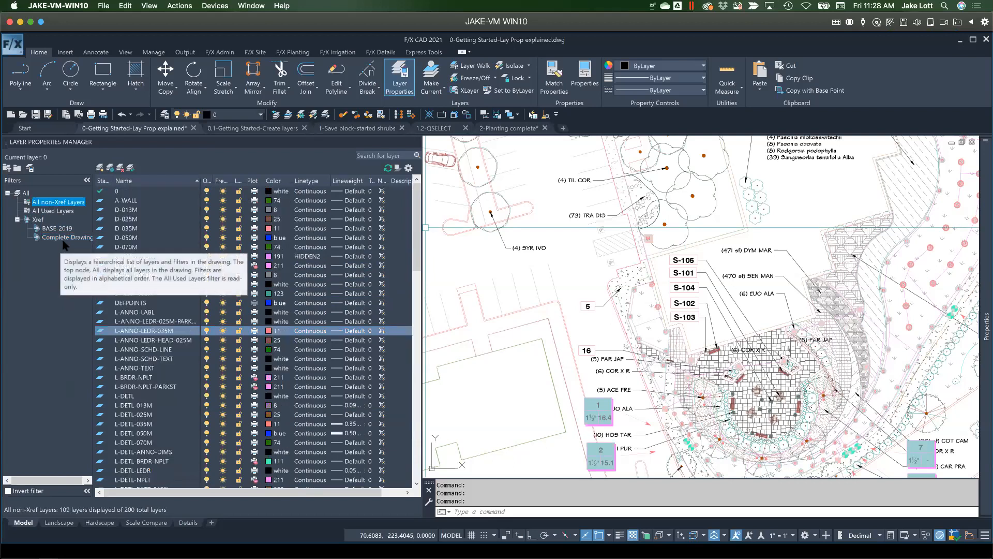
# Create a new layer group filter named Planting
pyautogui.click(17, 169)
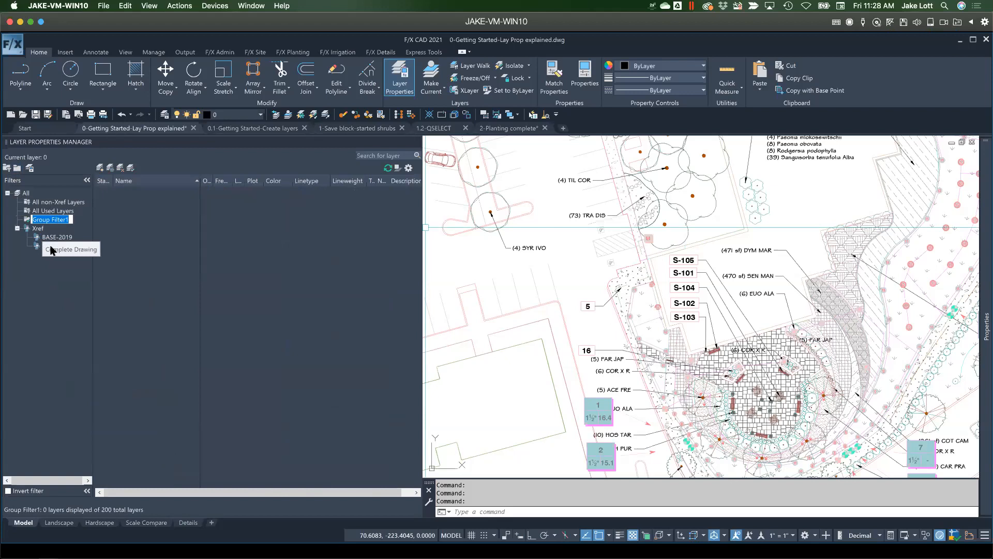
pyautogui.write('Planting')
pyautogui.press('Return')
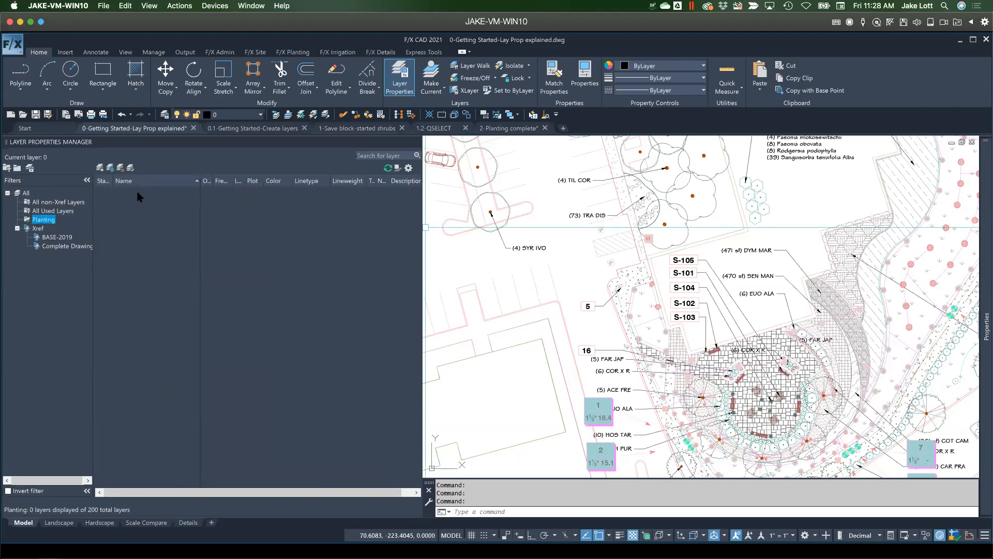
# Add the non-xref layers from LP-ANNO-LABL-GRND through LP-TREE to the Planting group filter and display the group's contents
pyautogui.click(26, 193)
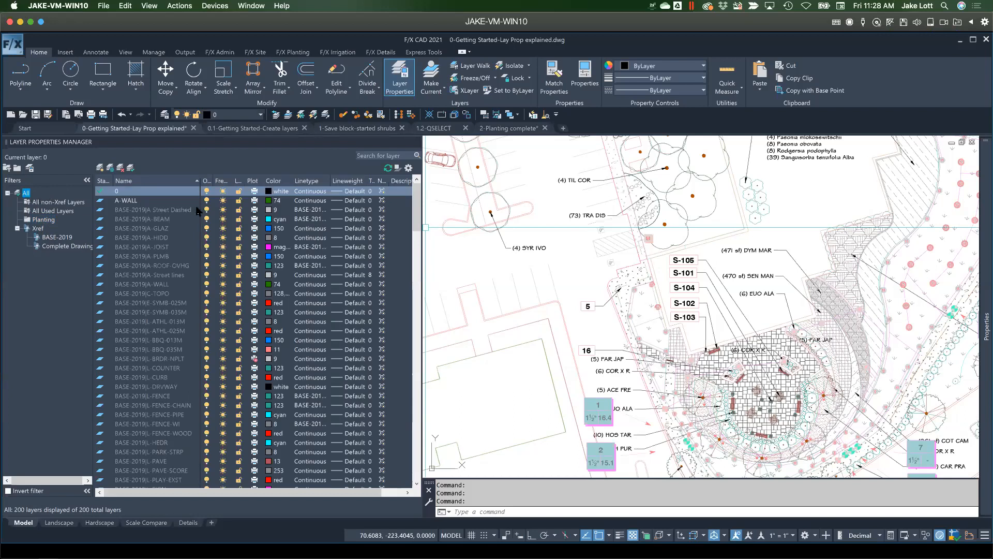
pyautogui.click(74, 203)
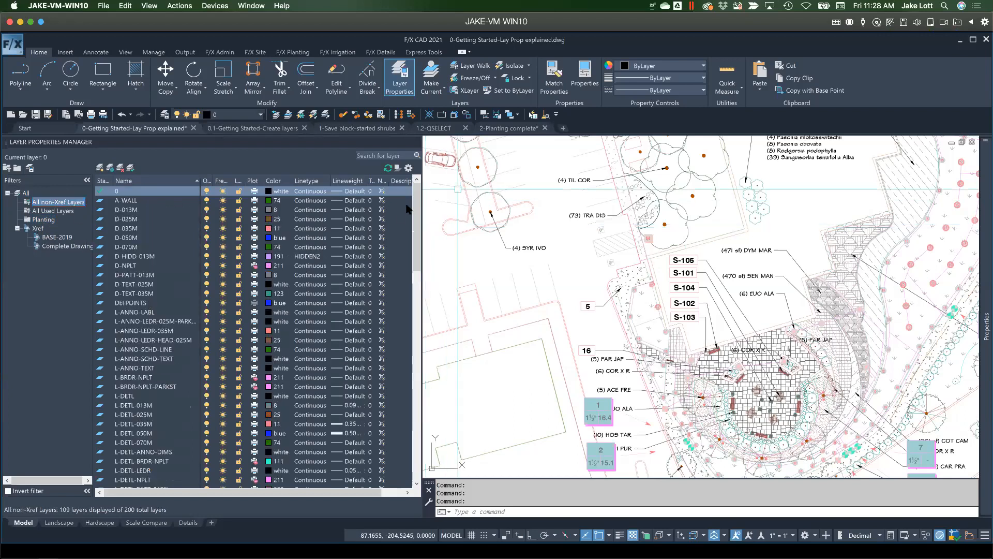
pyautogui.scroll(-1, 417, 213)
pyautogui.moveTo(416, 214); pyautogui.dragTo(416, 414)
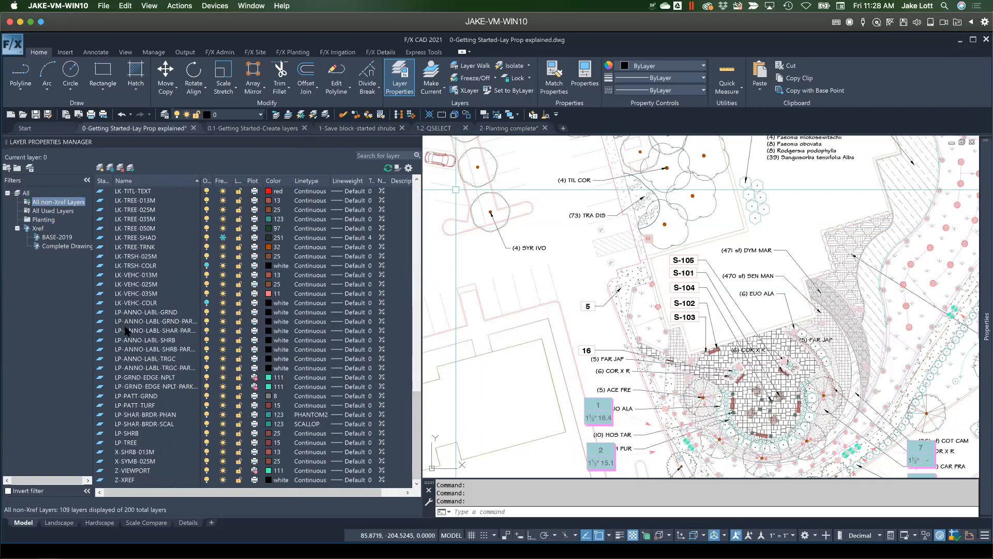
pyautogui.click(129, 443)
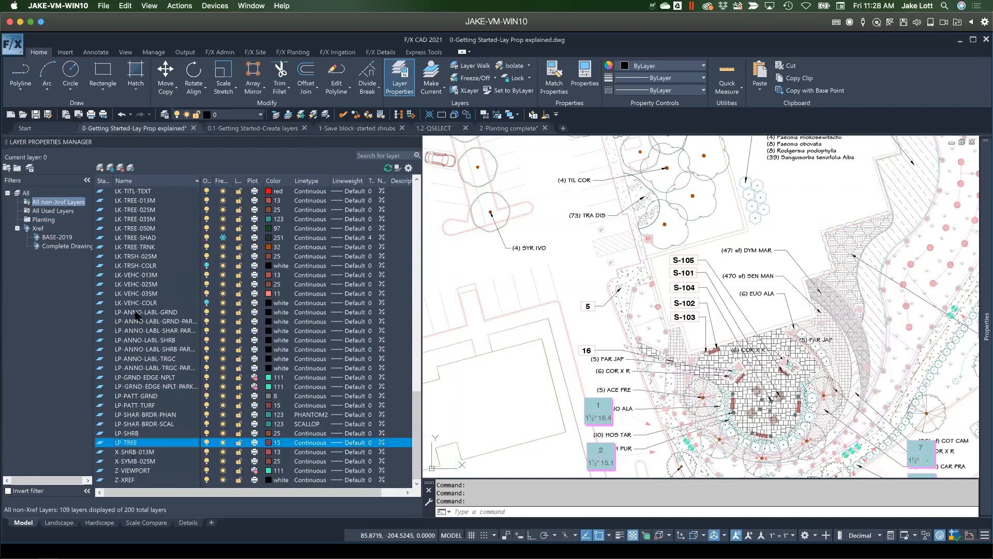
pyautogui.keyDown('shift'); pyautogui.click(135, 314); pyautogui.keyUp('shift')
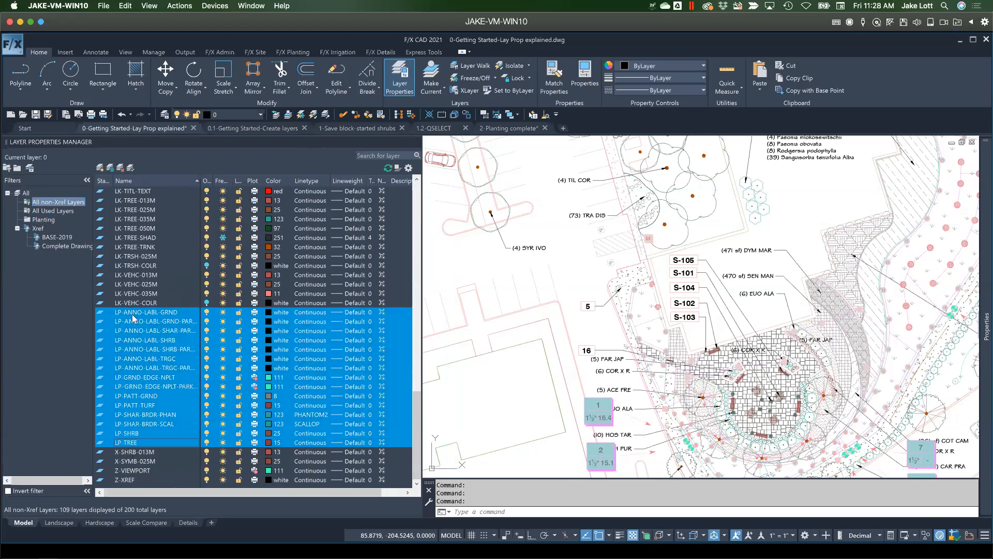
pyautogui.moveTo(134, 313); pyautogui.dragTo(46, 223)
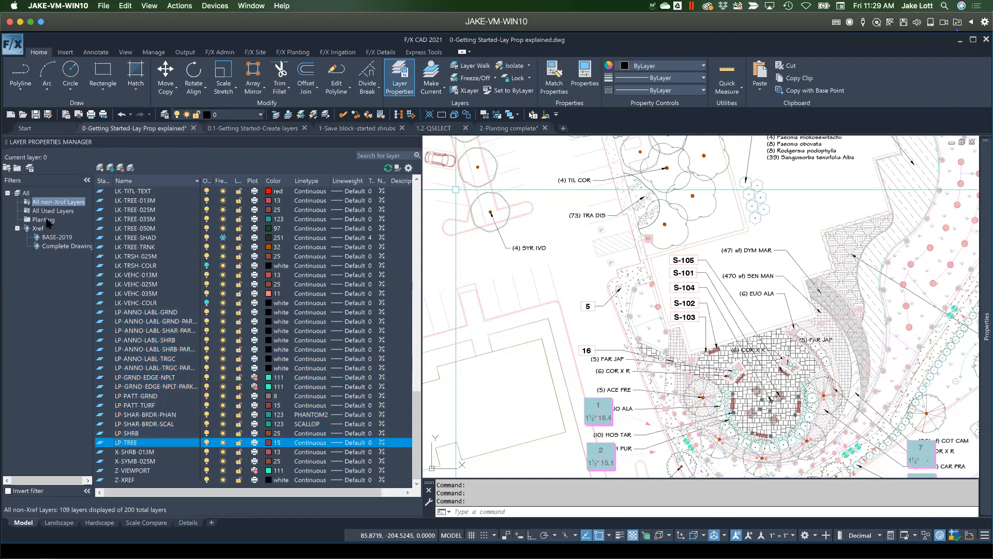
pyautogui.click(70, 203)
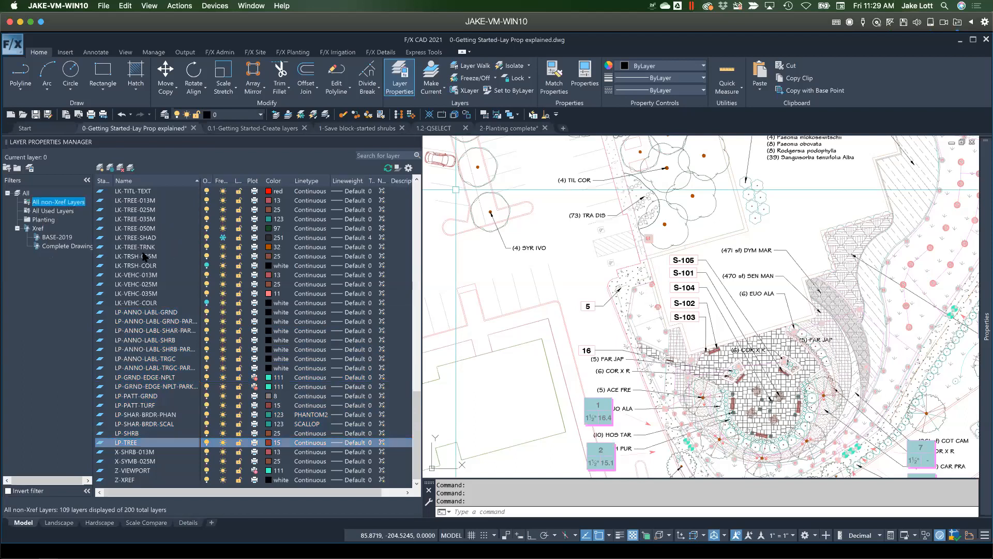
pyautogui.click(41, 221)
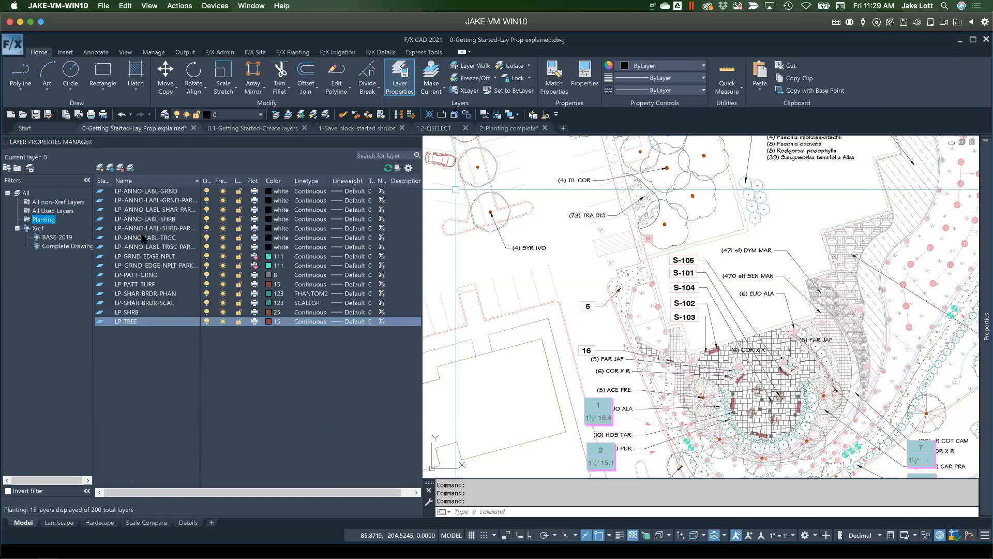
# Freeze all layers in the Planting group filter at once
pyautogui.rightClick(43, 220)
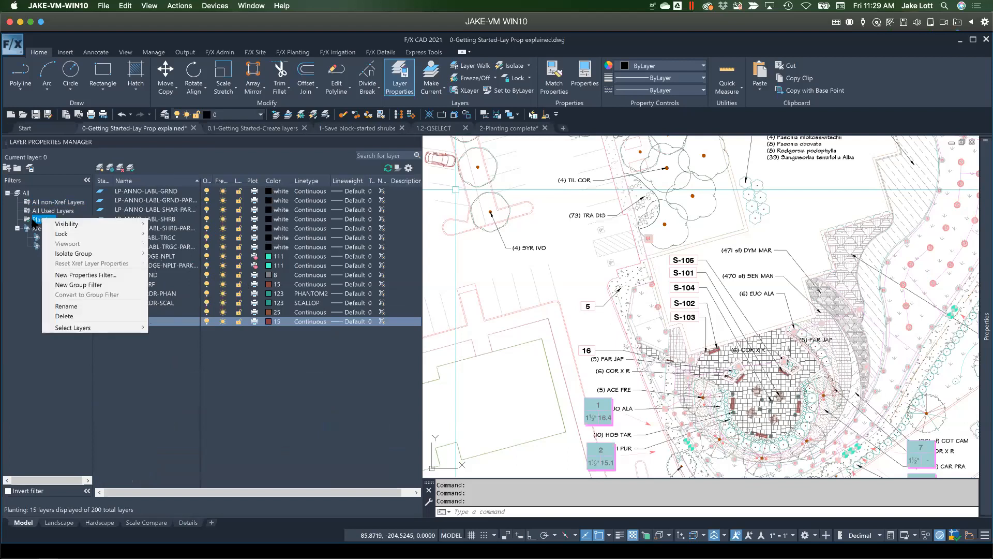
pyautogui.moveTo(62, 226)
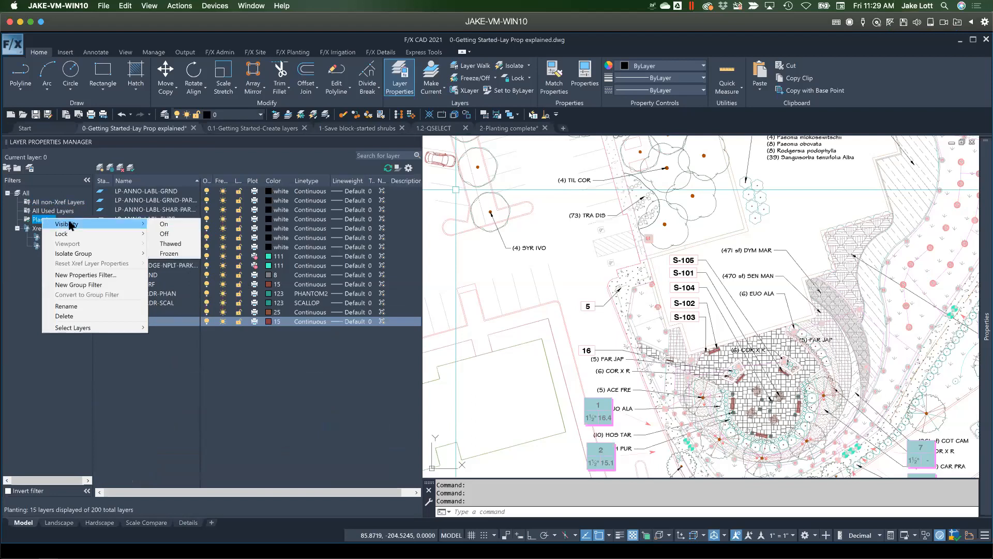
pyautogui.click(169, 253)
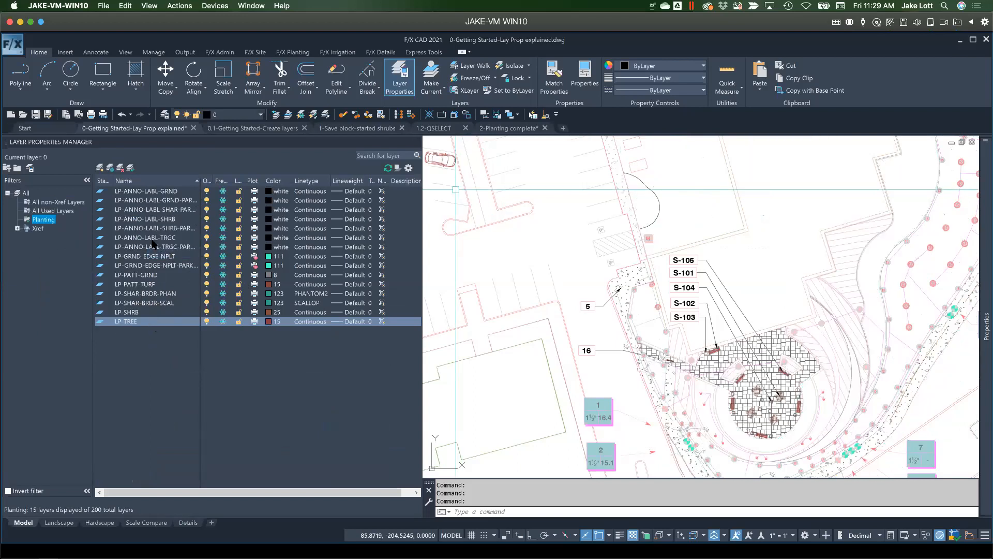
# Set the Planting group filter's layers to on and thaw all of them at once
pyautogui.rightClick(51, 224)
pyautogui.moveTo(91, 227)
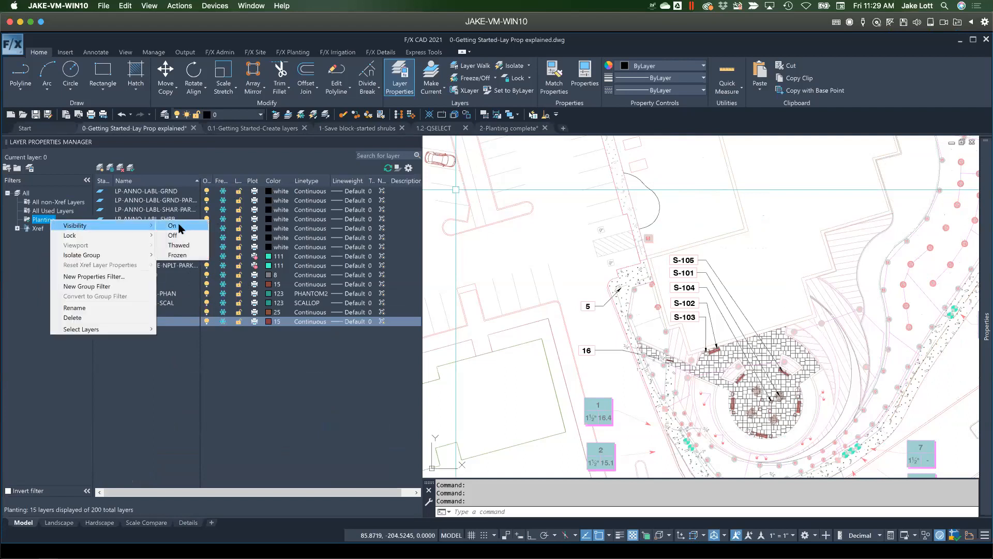
pyautogui.click(180, 228)
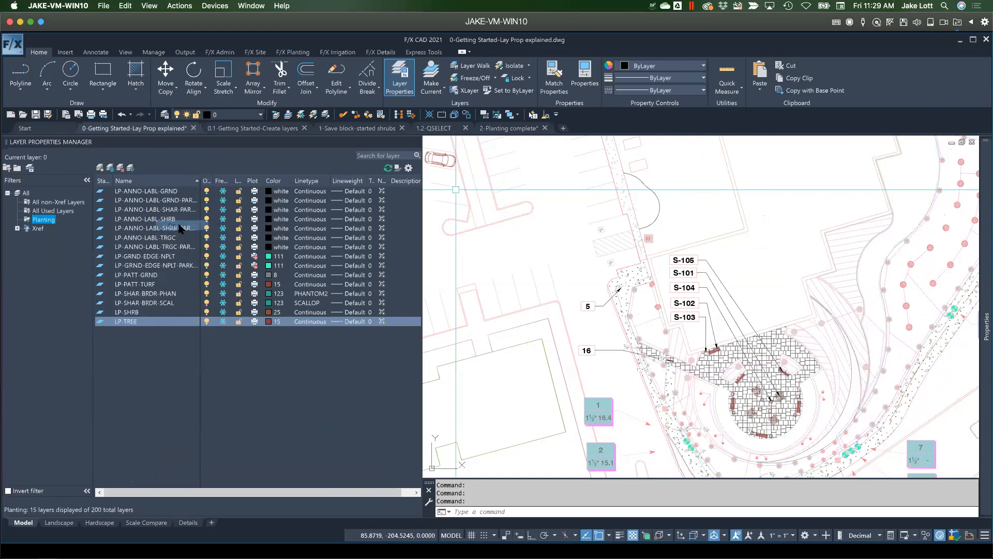
pyautogui.rightClick(44, 222)
pyautogui.moveTo(61, 226)
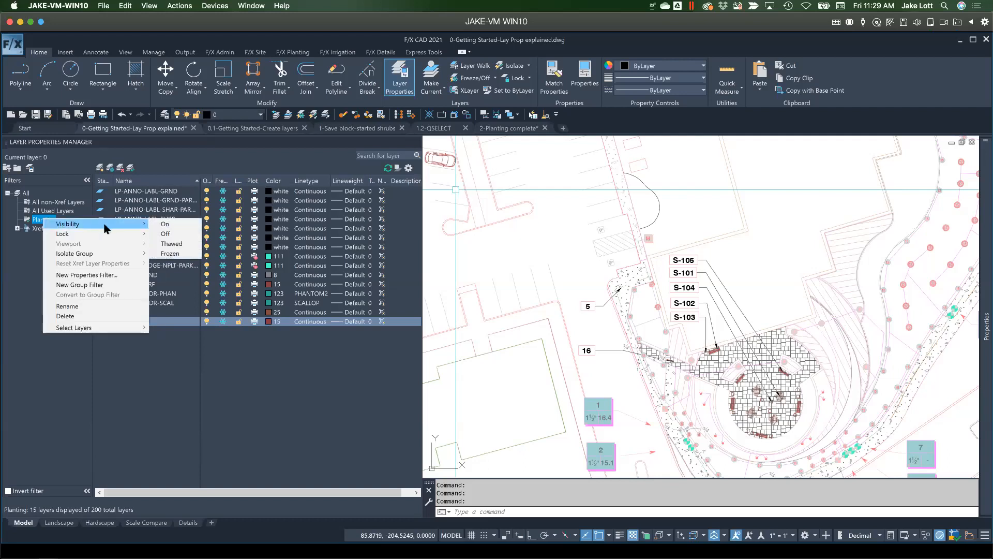
pyautogui.click(171, 243)
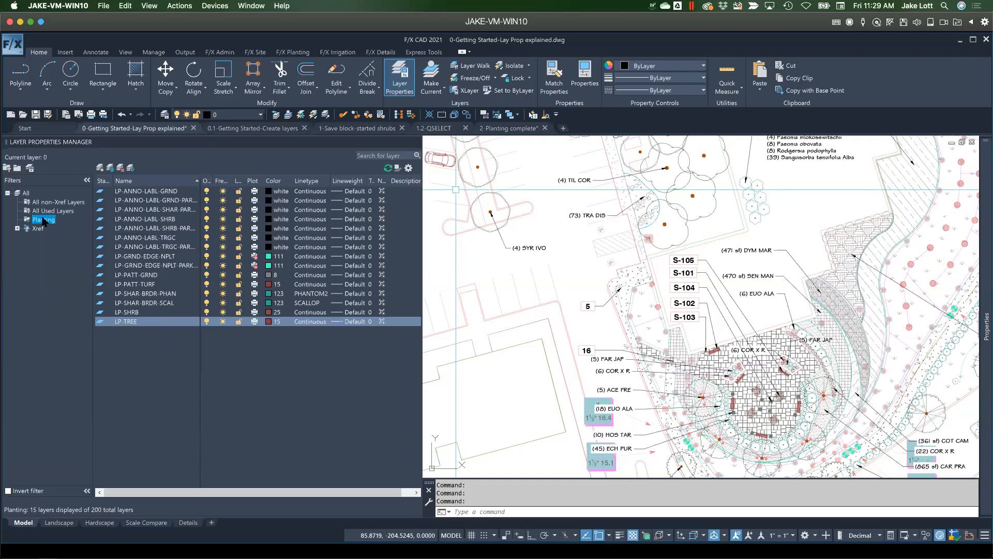
# Isolate the Planting group's layers in all viewports and dismiss the message about the current layer
pyautogui.rightClick(43, 221)
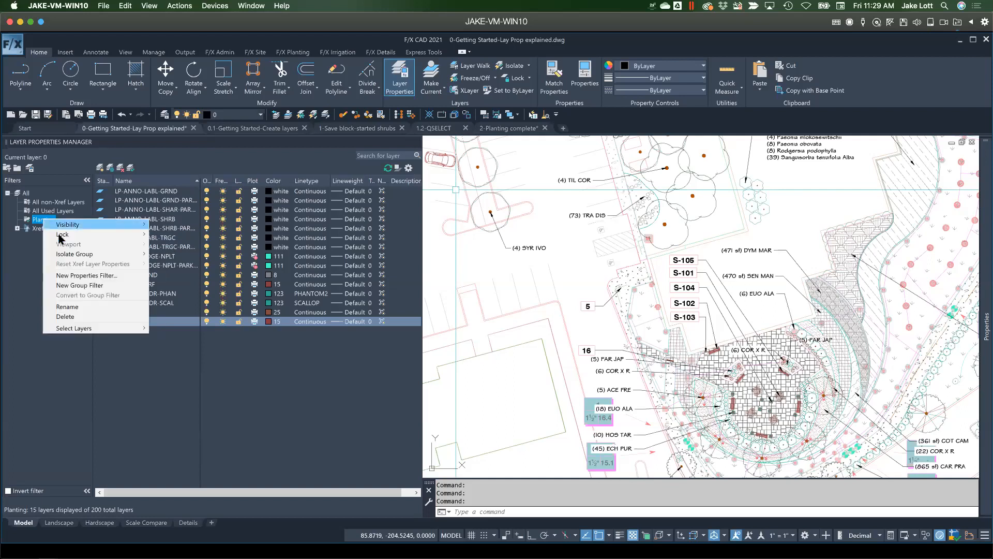
pyautogui.moveTo(87, 257)
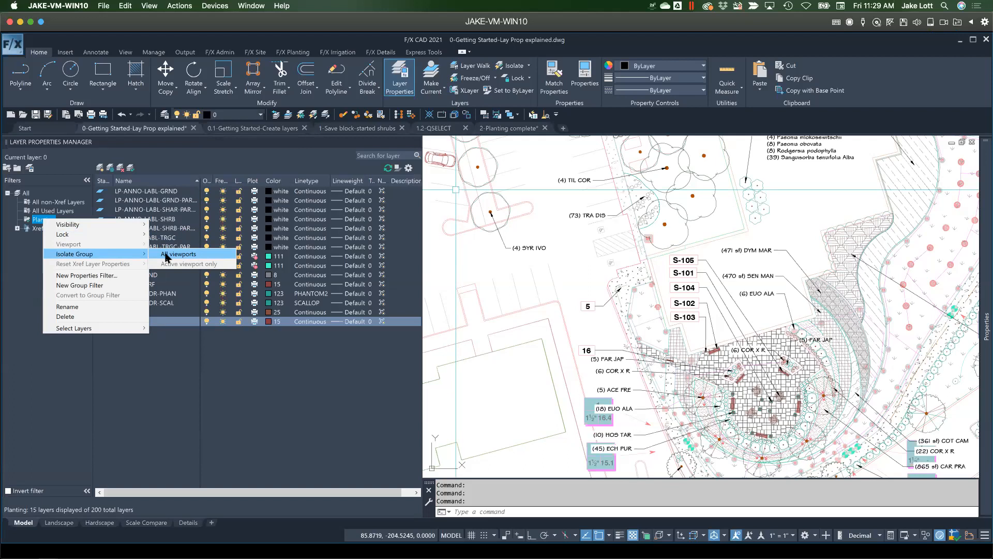
pyautogui.click(165, 254)
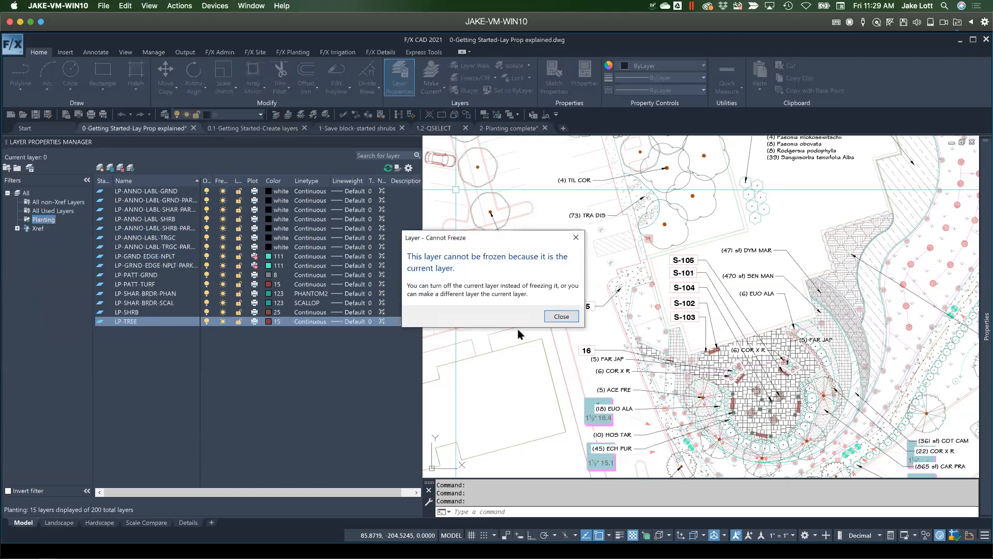
pyautogui.click(562, 317)
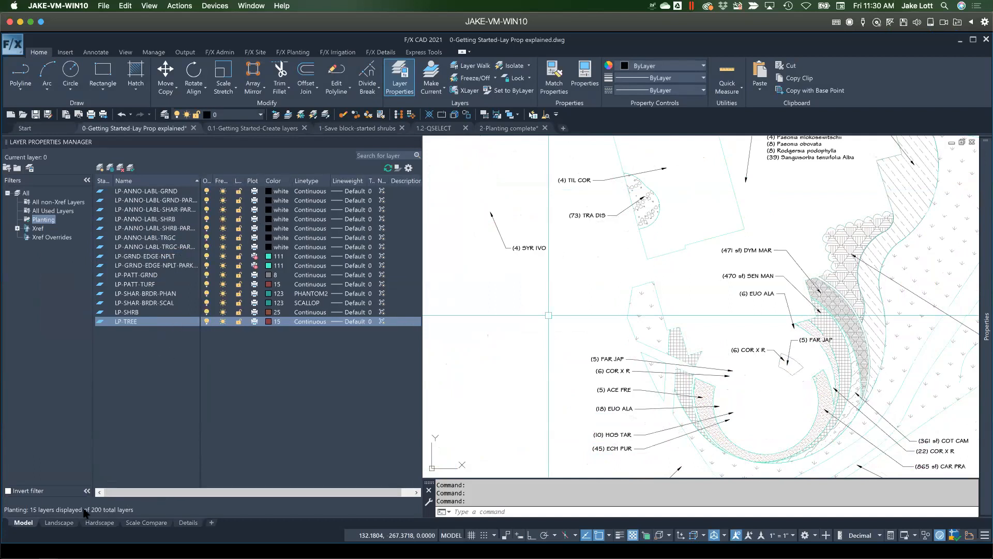
# Inspect the Planting layers' viewport property columns in the Landscape layout and return to model space
pyautogui.click(59, 522)
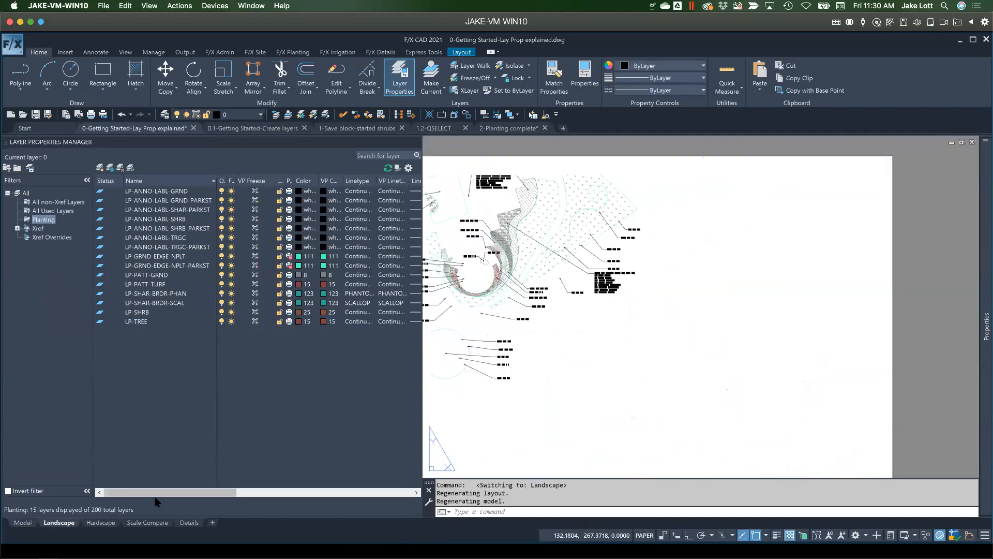
pyautogui.moveTo(158, 494); pyautogui.dragTo(189, 494)
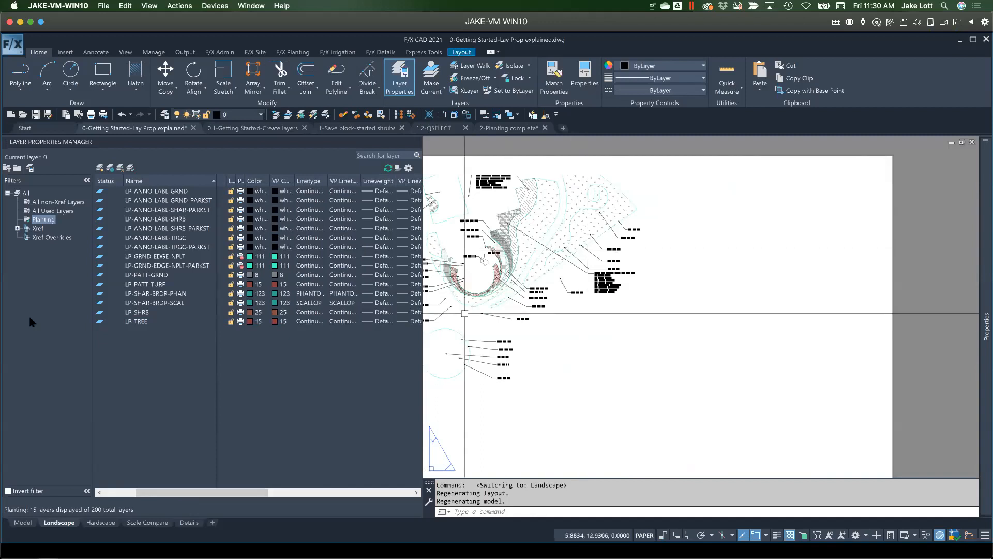
pyautogui.click(23, 522)
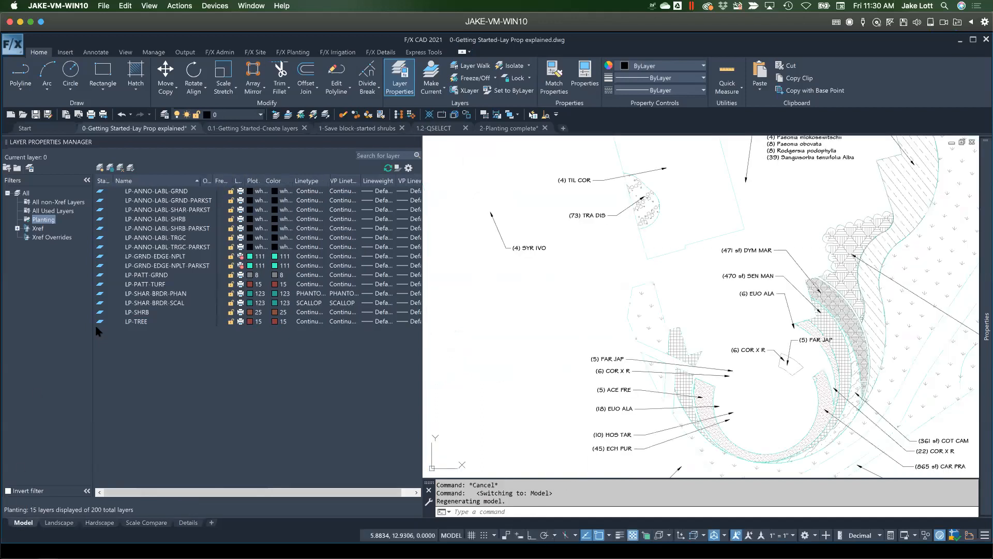
# Set the Planting group's layers to on and delete the Planting group filter
pyautogui.rightClick(46, 220)
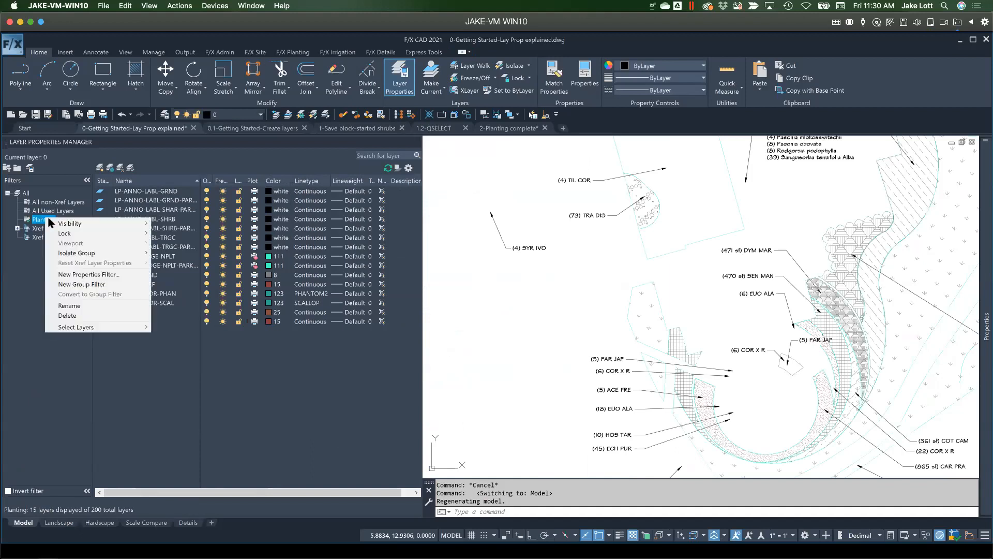
pyautogui.moveTo(98, 226)
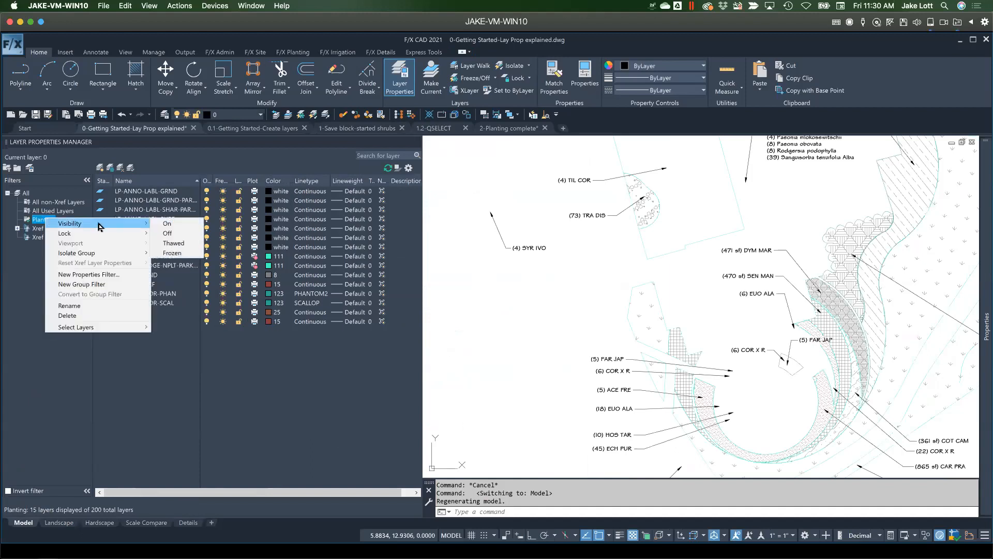
pyautogui.click(167, 223)
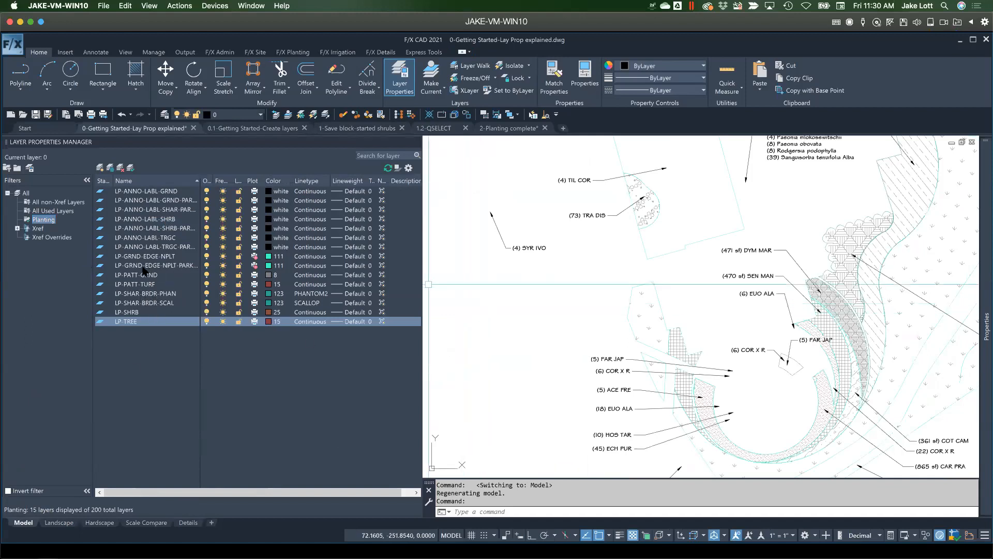
pyautogui.rightClick(42, 221)
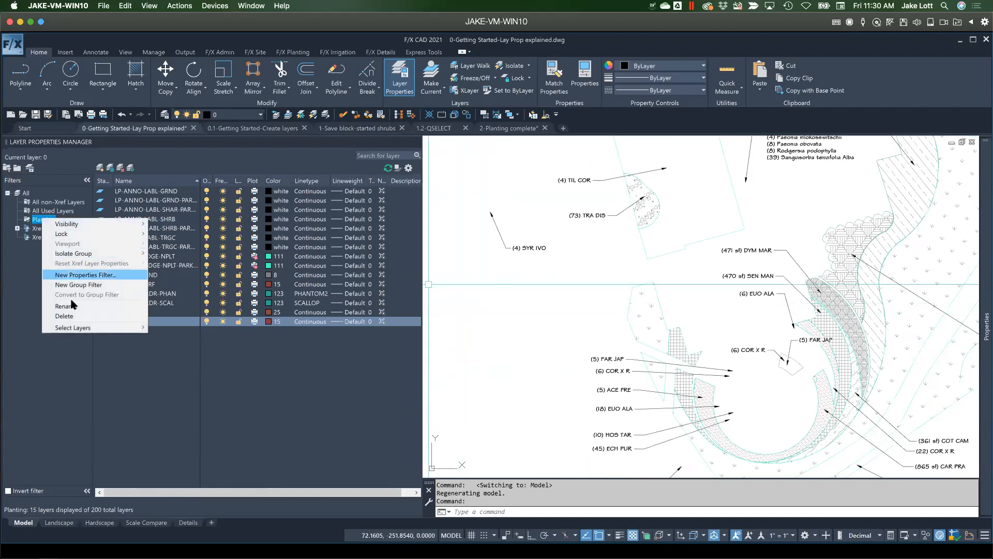
pyautogui.click(69, 316)
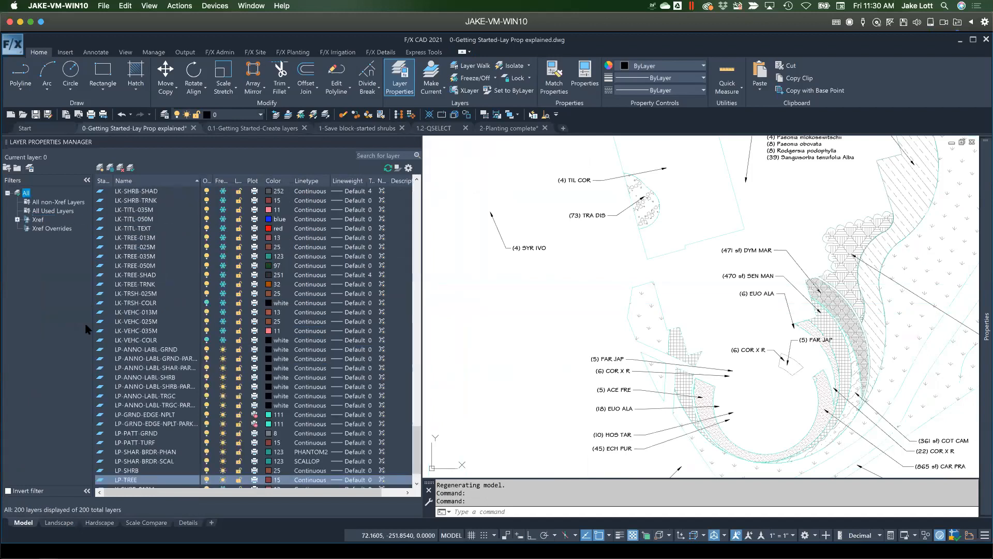
# Thaw the layers from LK-SHRB-SHAD through LK-VEHC-COLR together and reduce the selection to LK-TREE-050M
pyautogui.moveTo(224, 192); pyautogui.dragTo(229, 341)
pyautogui.click(223, 340)
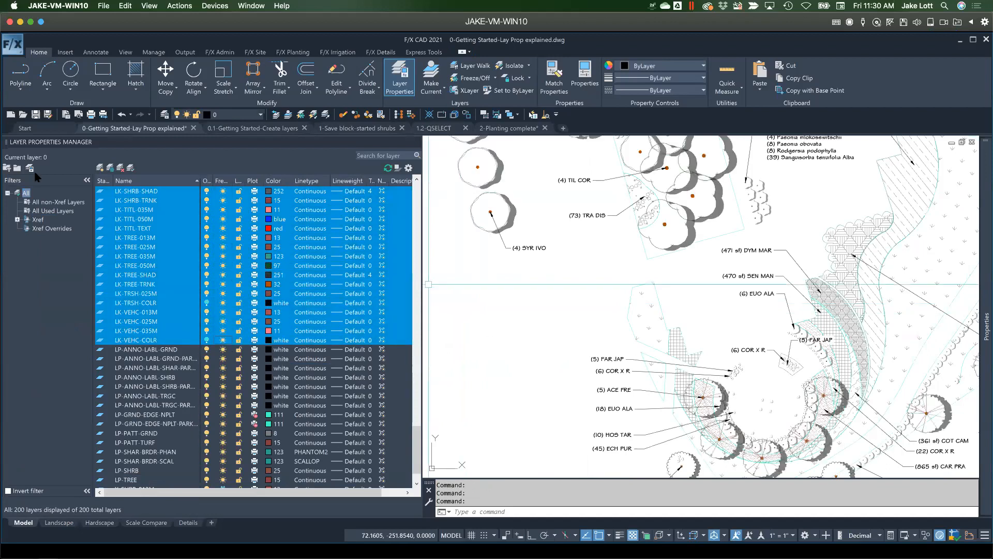
pyautogui.click(49, 287)
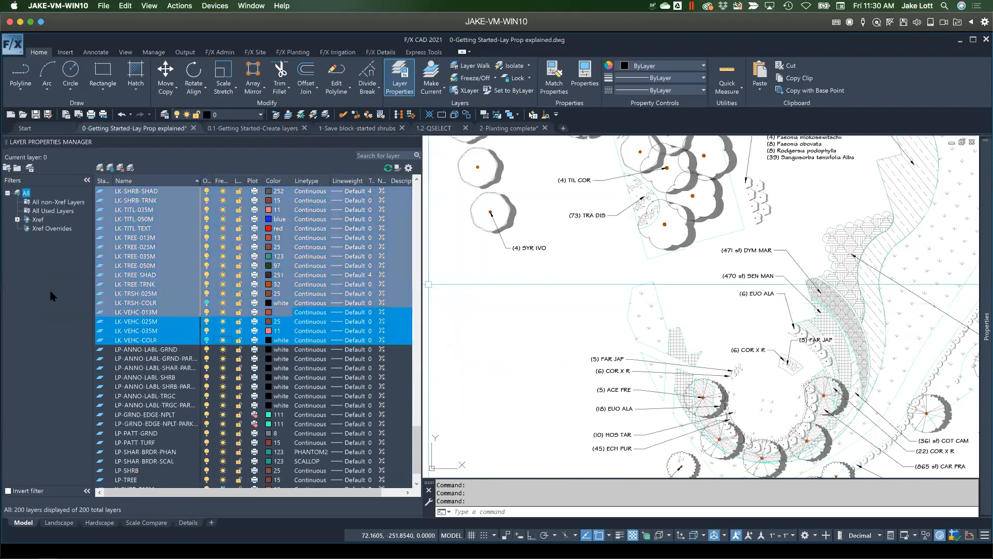
pyautogui.click(120, 264)
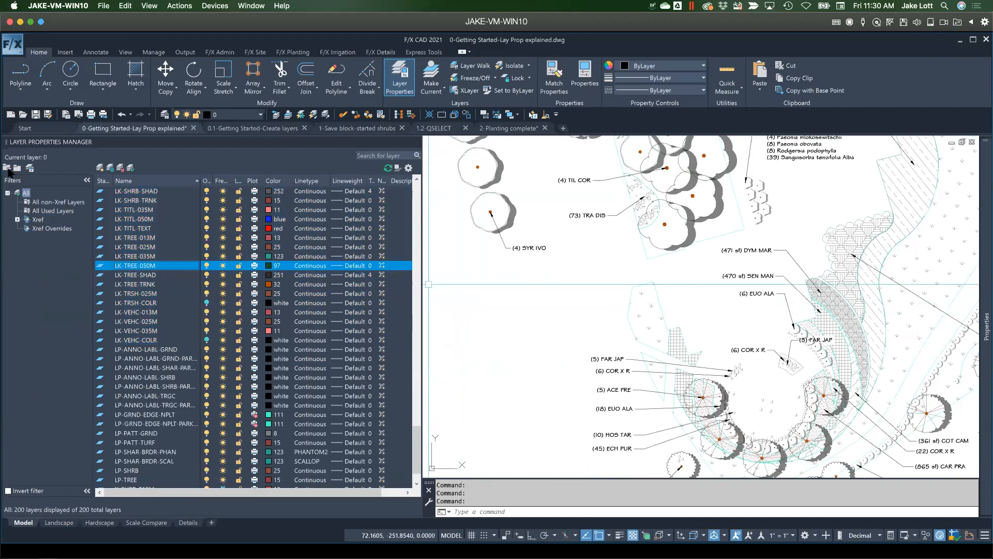
# Create a layer properties filter named Non plot that keeps only layers whose Plot property is set to not plot
pyautogui.click(7, 168)
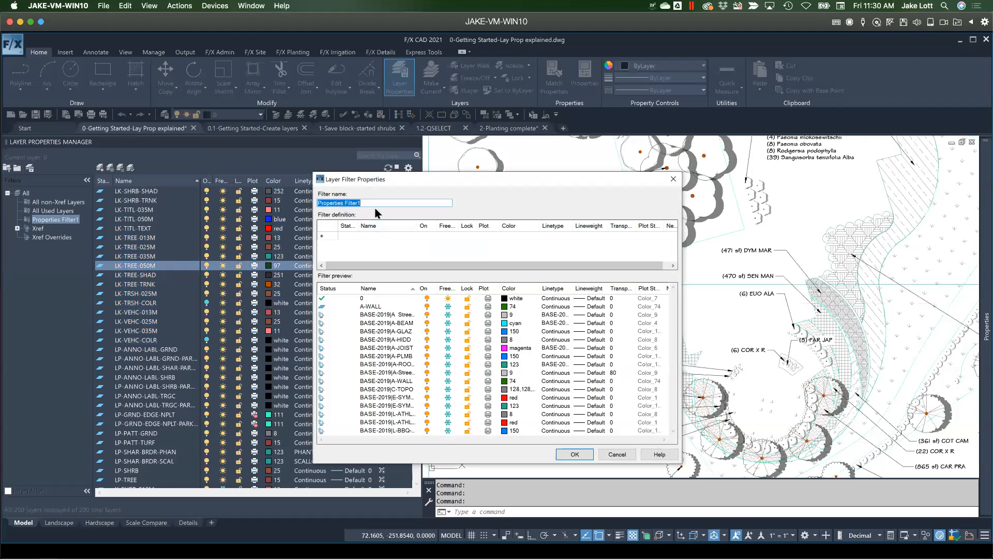
pyautogui.write('Non plot')
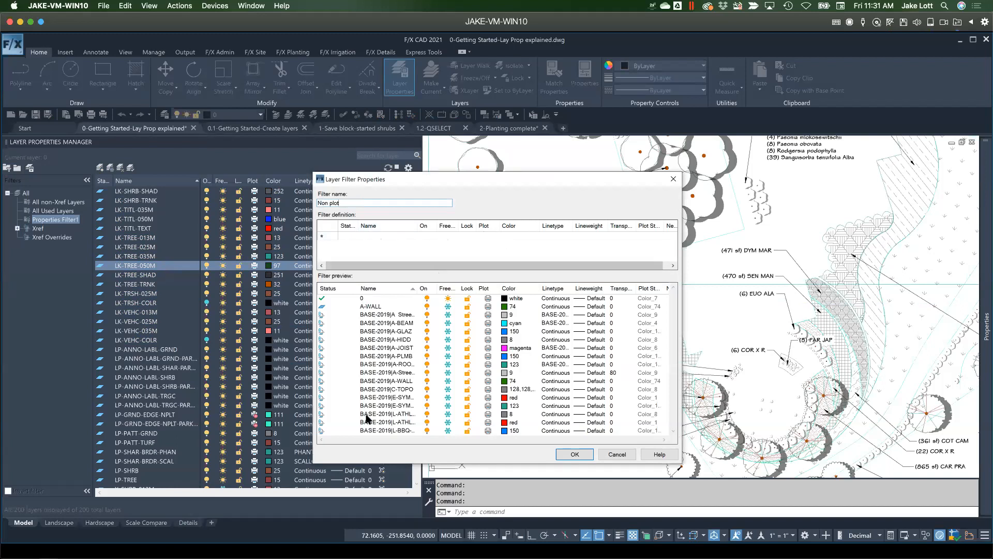
pyautogui.click(492, 238)
pyautogui.click(487, 262)
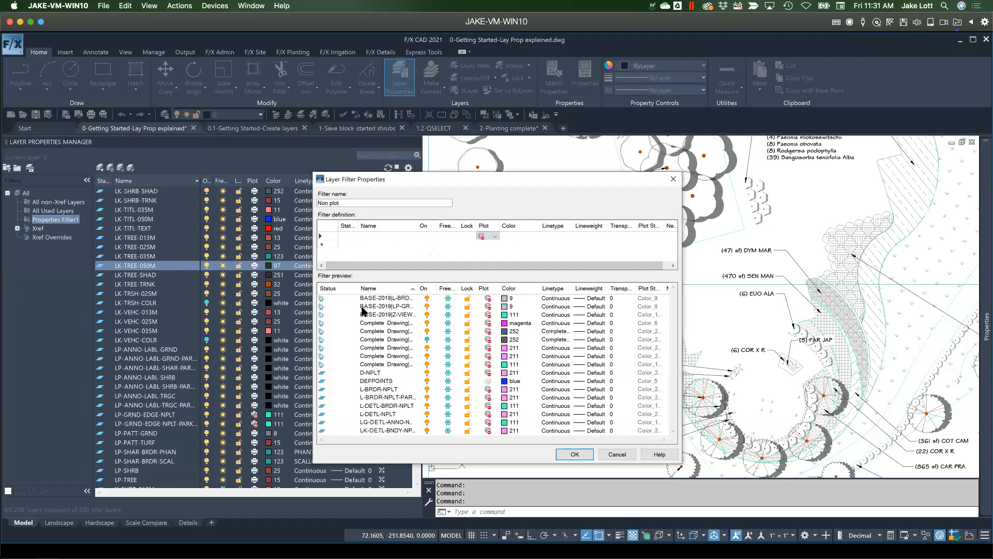
pyautogui.click(575, 454)
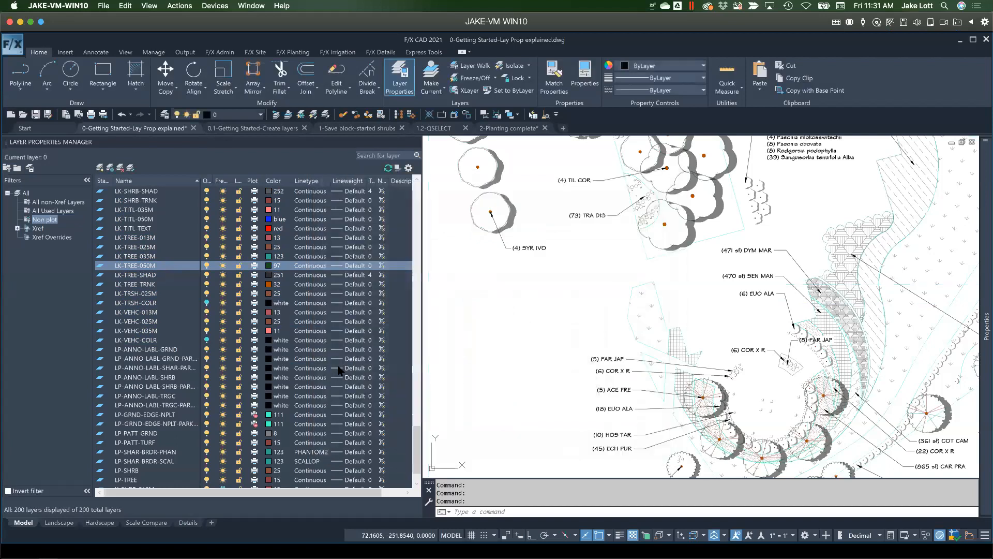
# Display the layers captured by the Non plot filter
pyautogui.click(37, 220)
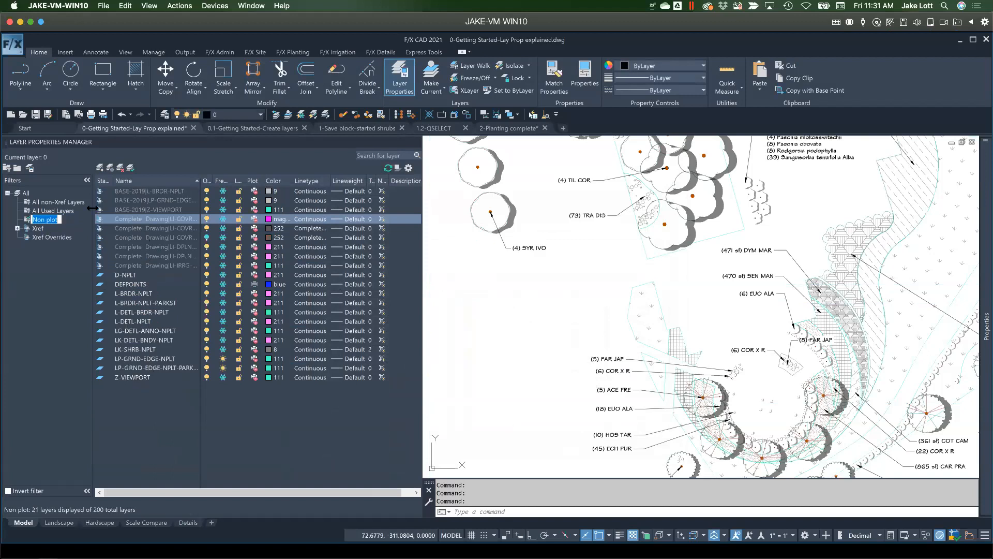
pyautogui.click(46, 202)
pyautogui.click(46, 219)
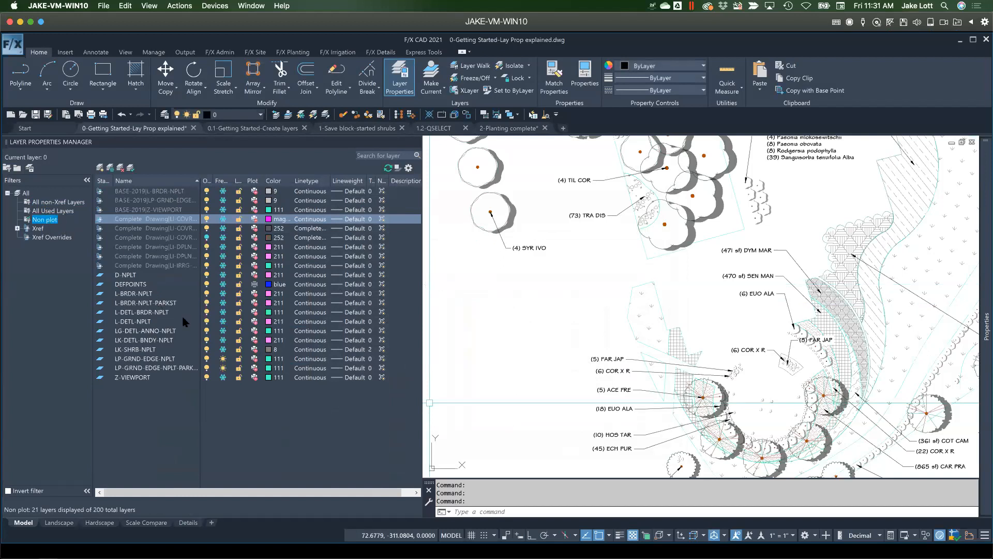
# Delete the Non plot properties filter
pyautogui.rightClick(33, 221)
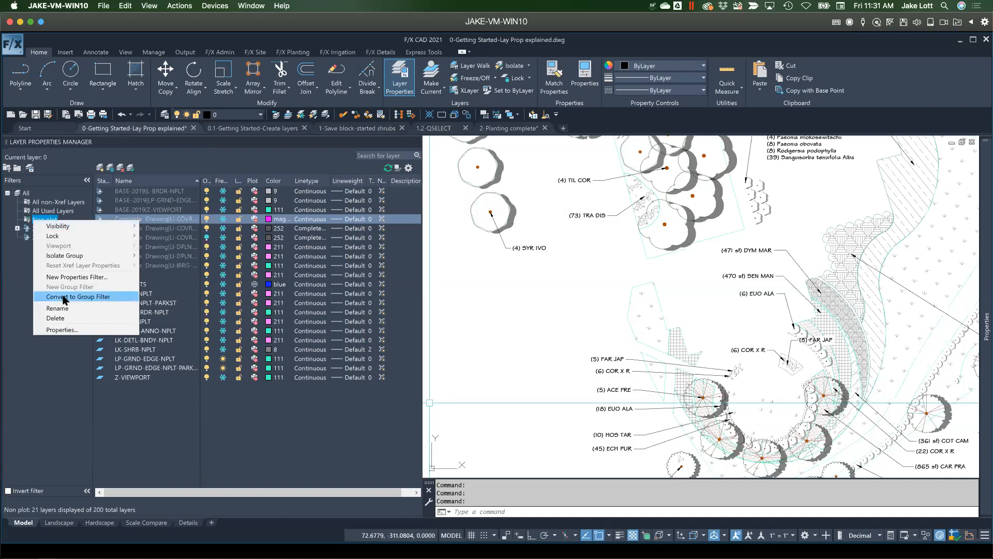
pyautogui.click(28, 260)
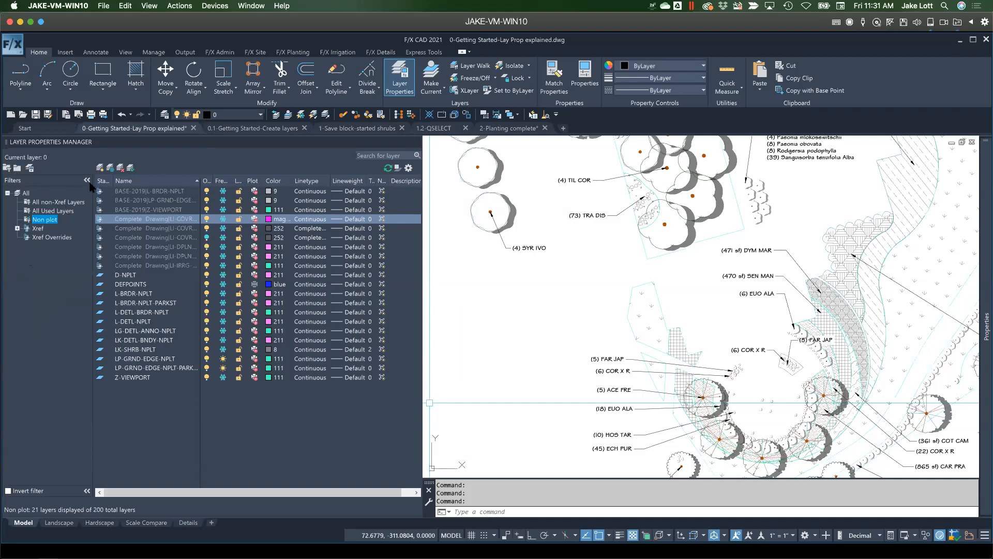
pyautogui.rightClick(43, 219)
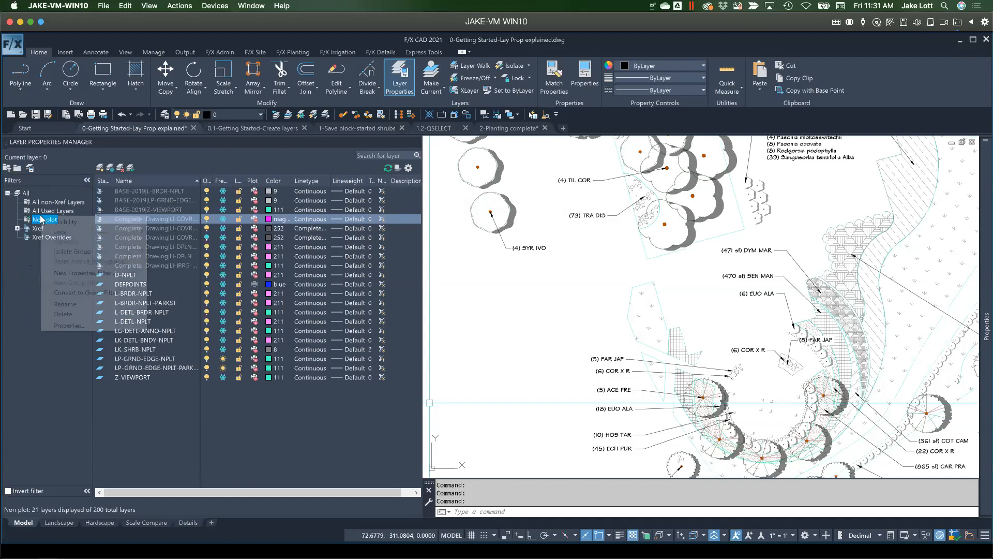
pyautogui.click(64, 314)
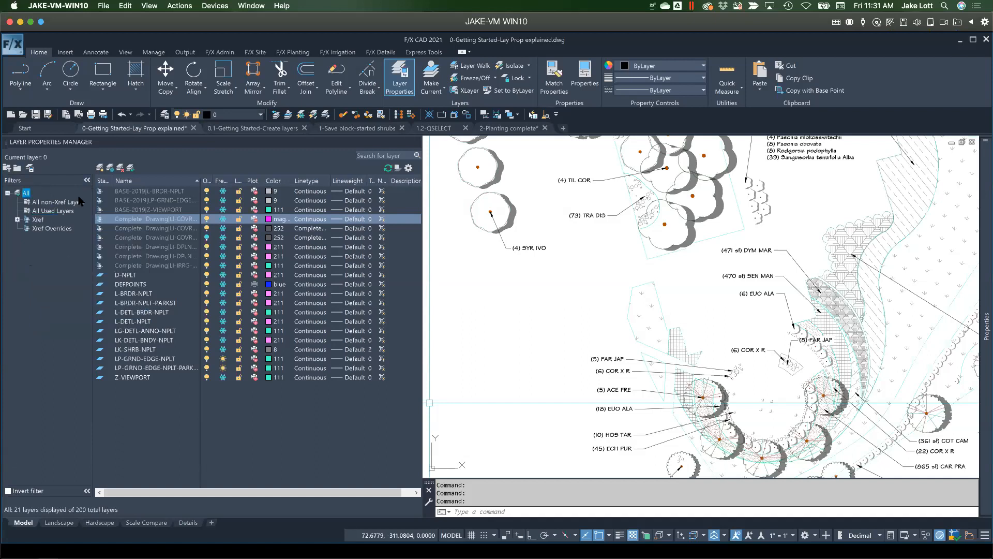
# Collapse the layer filter tree and expand it again
pyautogui.click(87, 180)
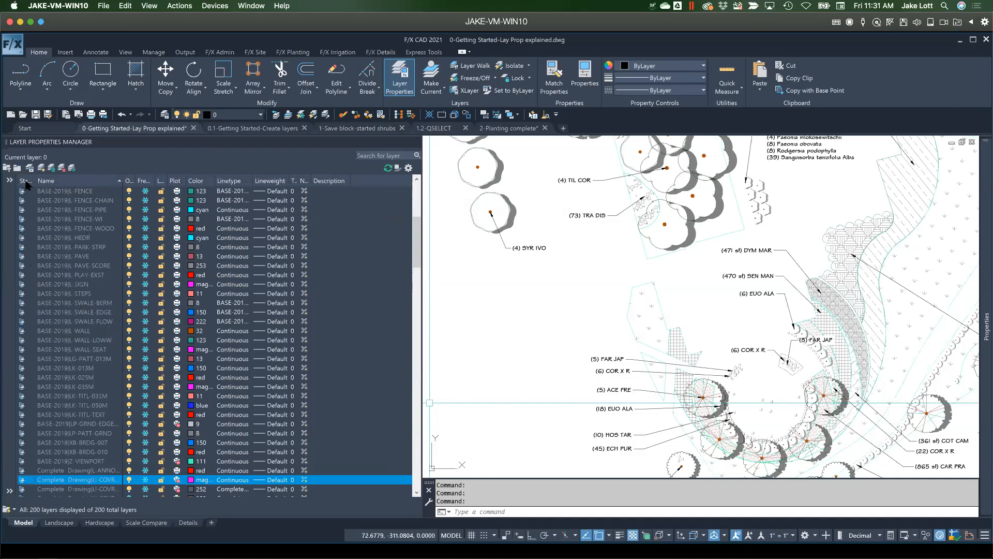
pyautogui.click(10, 180)
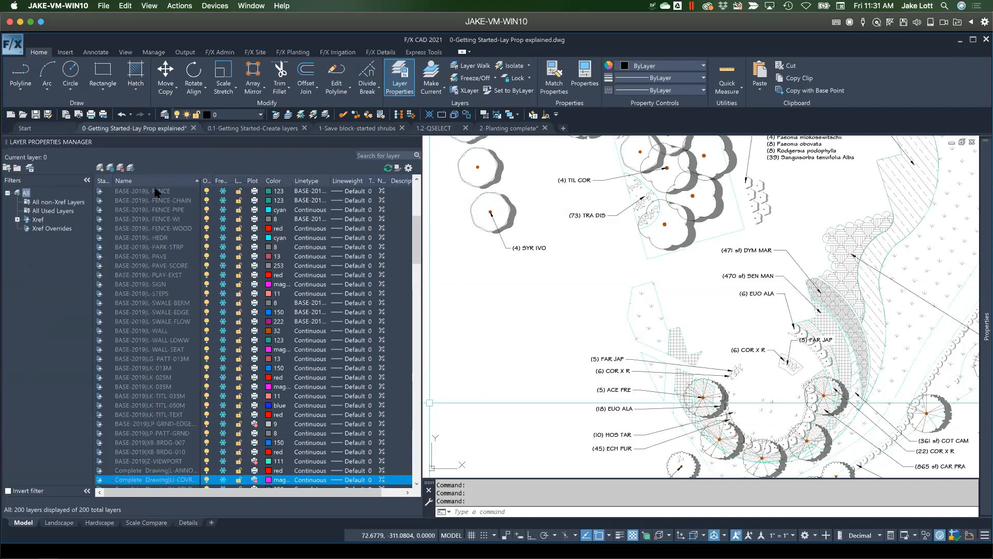
# Fit the Status, Name, On and Freeze columns of the layer list to their full widths
pyautogui.doubleClick(112, 180)
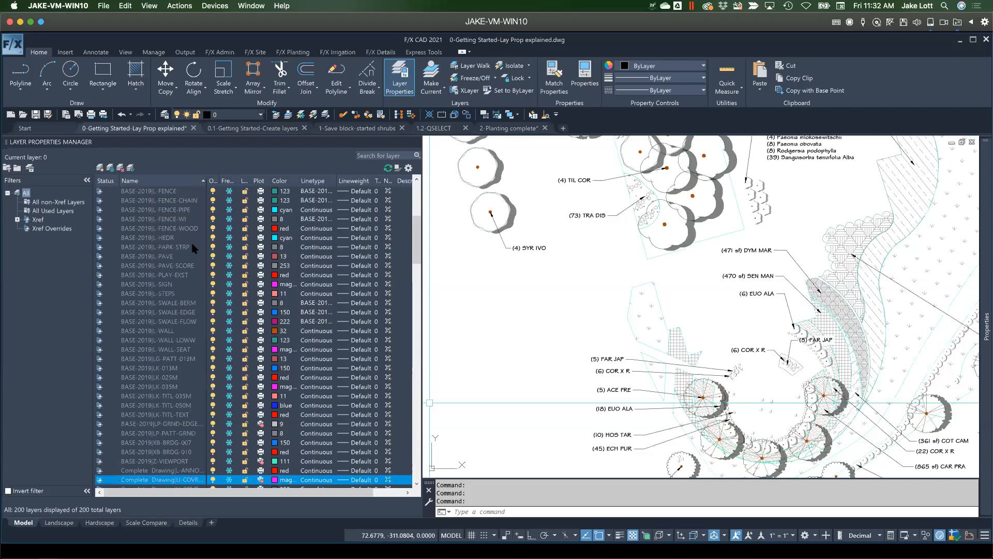
pyautogui.doubleClick(206, 178)
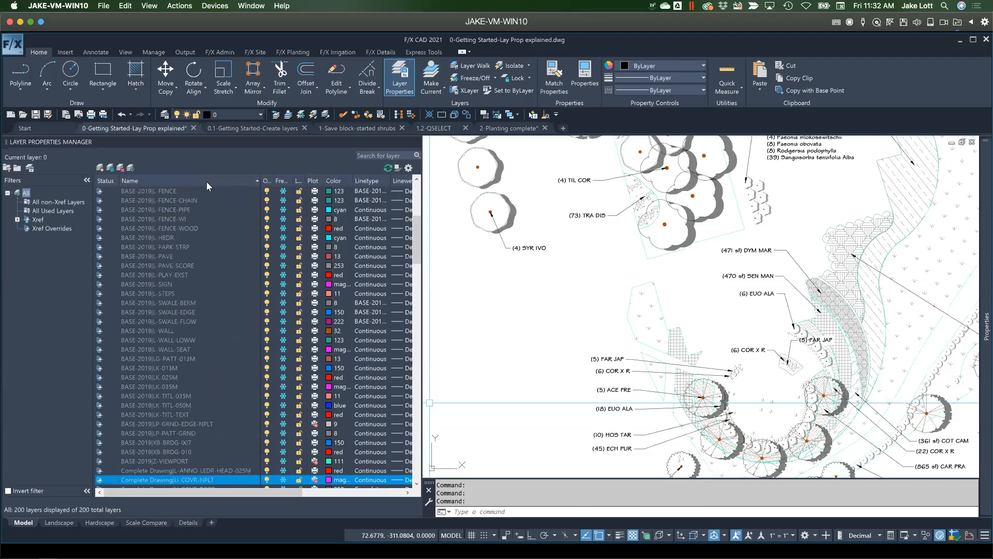
pyautogui.doubleClick(273, 180)
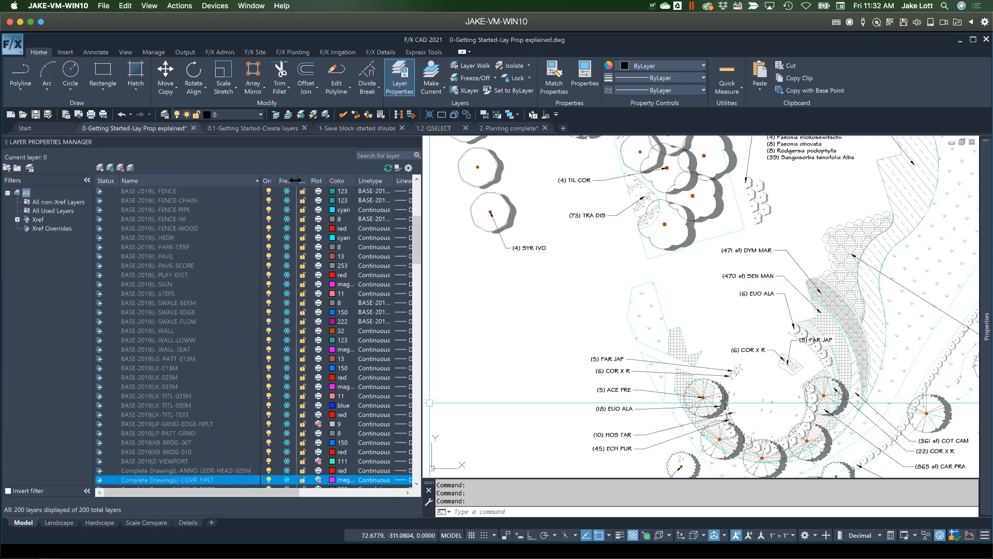
pyautogui.doubleClick(295, 180)
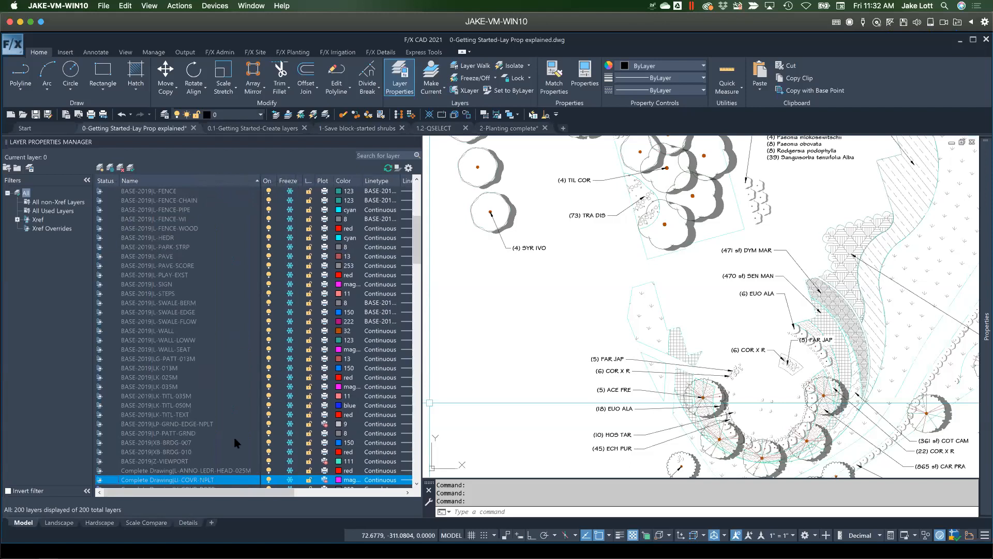
# Unfreeze the Name column of the layer list and scroll the list sideways to check it moves with the other columns
pyautogui.moveTo(226, 492)
pyautogui.mouseDown()
pyautogui.moveTo(290, 497)
pyautogui.moveTo(200, 489)
pyautogui.moveTo(307, 495)
pyautogui.moveTo(235, 494)
pyautogui.mouseUp()
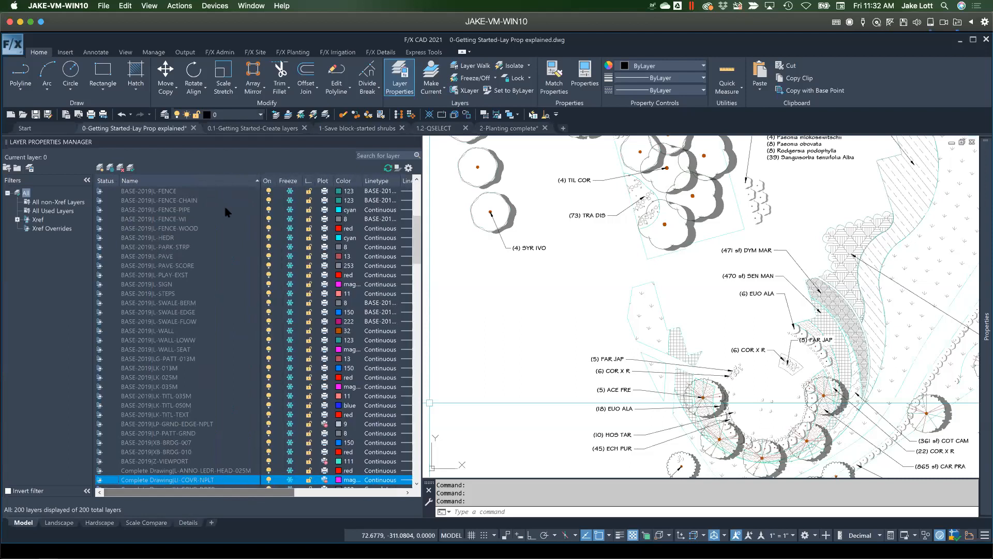
pyautogui.rightClick(232, 179)
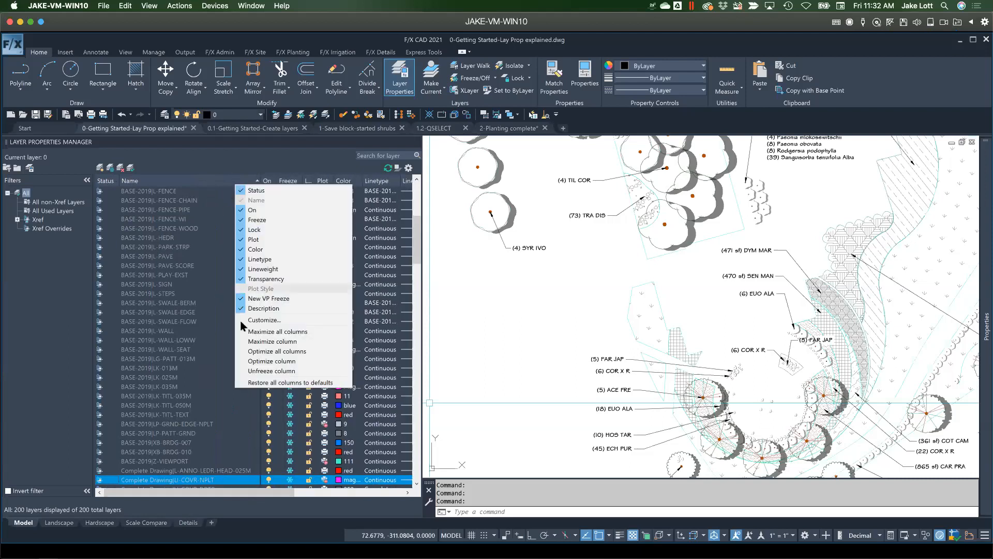
pyautogui.click(254, 371)
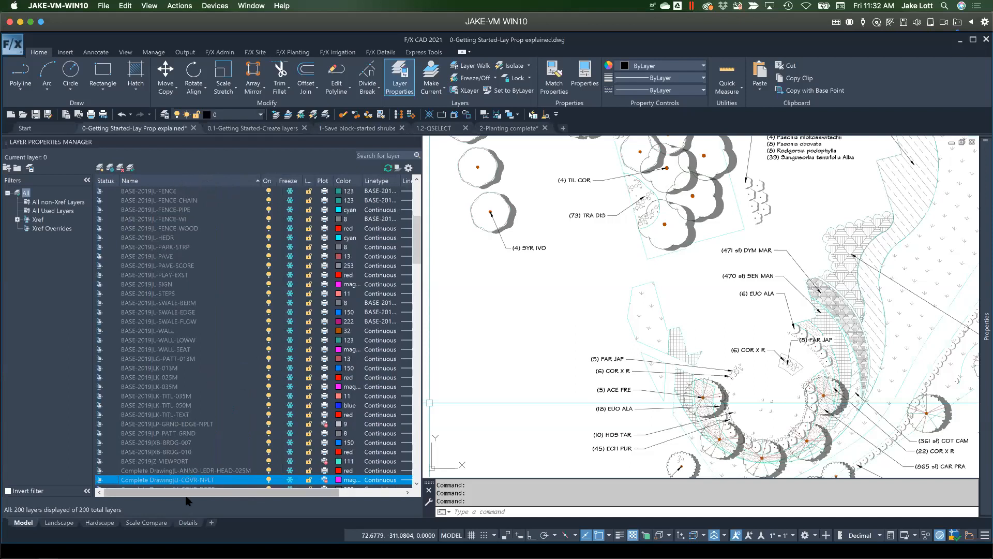
pyautogui.moveTo(264, 492); pyautogui.dragTo(210, 493)
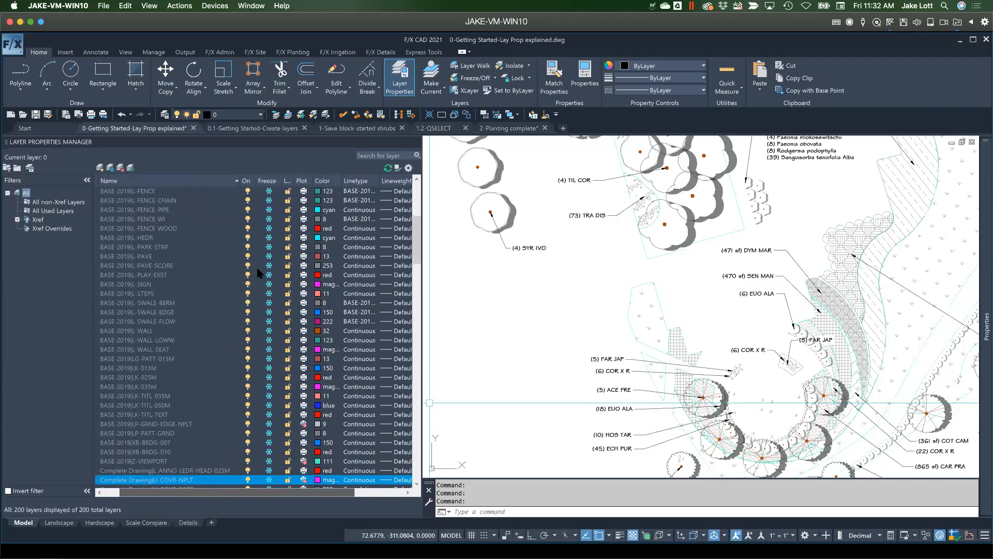
# Freeze the layer list columns up to the Freeze column, try scrolling sideways, and unfreeze them again
pyautogui.rightClick(268, 183)
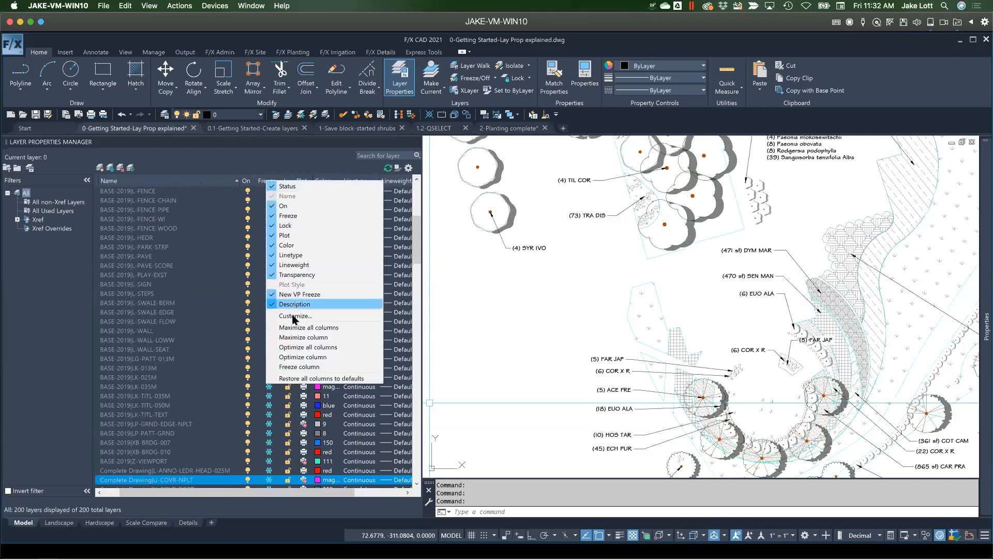
pyautogui.click(298, 366)
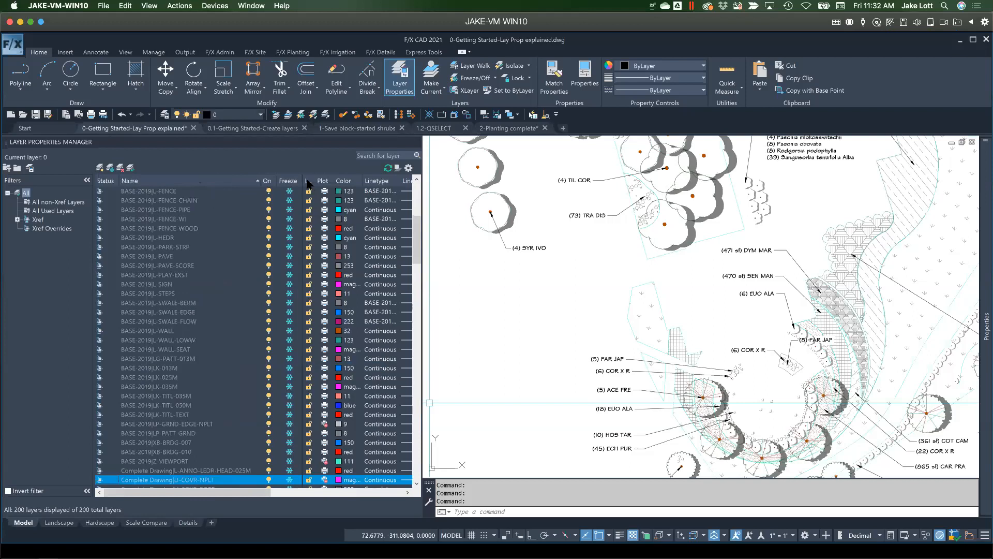
pyautogui.moveTo(249, 492)
pyautogui.mouseDown()
pyautogui.moveTo(359, 503)
pyautogui.moveTo(248, 494)
pyautogui.mouseUp()
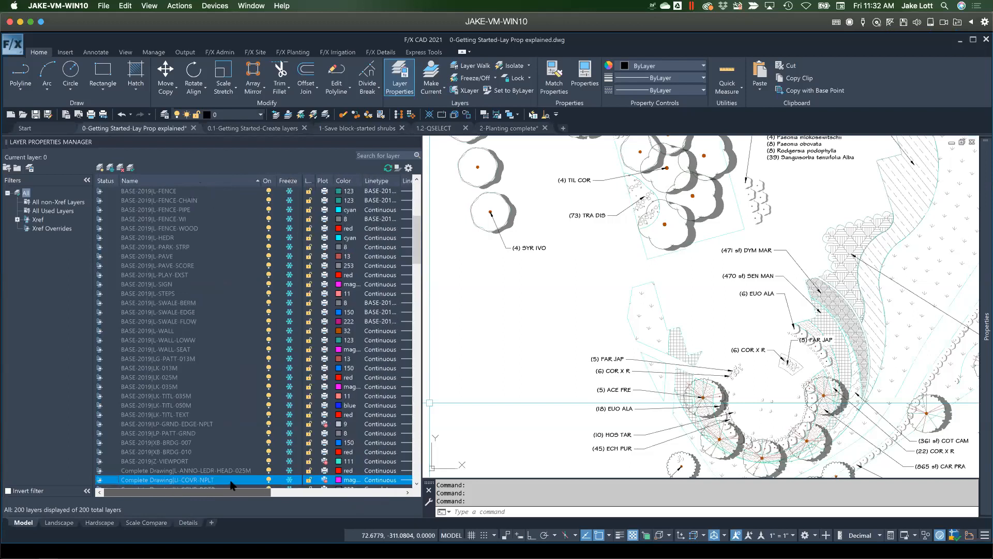
pyautogui.rightClick(223, 184)
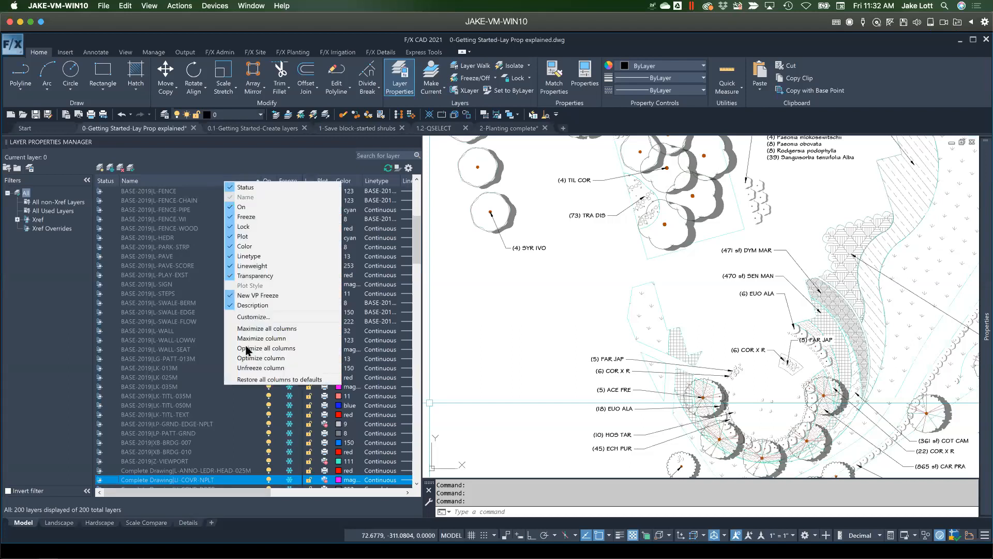
pyautogui.click(243, 366)
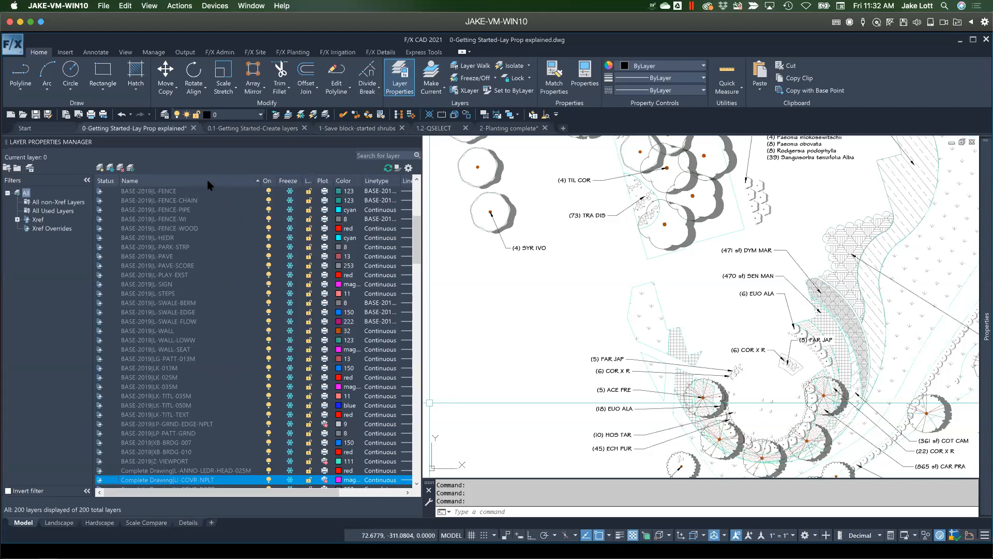
# Freeze the layer list columns up to Name and scroll the remaining property columns sideways
pyautogui.rightClick(207, 178)
pyautogui.click(242, 366)
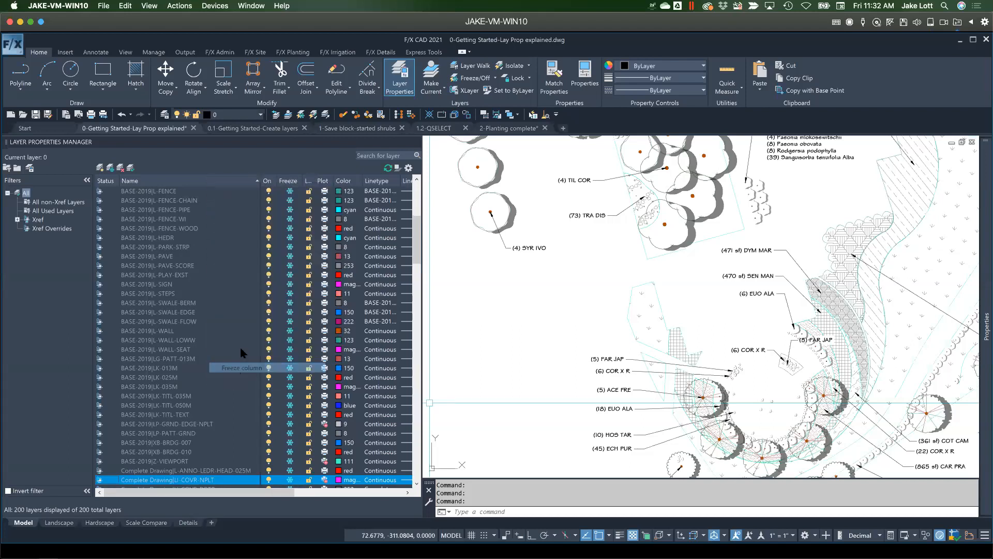
pyautogui.moveTo(216, 496); pyautogui.dragTo(282, 492)
pyautogui.hscroll(-5, 240, 486)
pyautogui.hscroll(2, 243, 485)
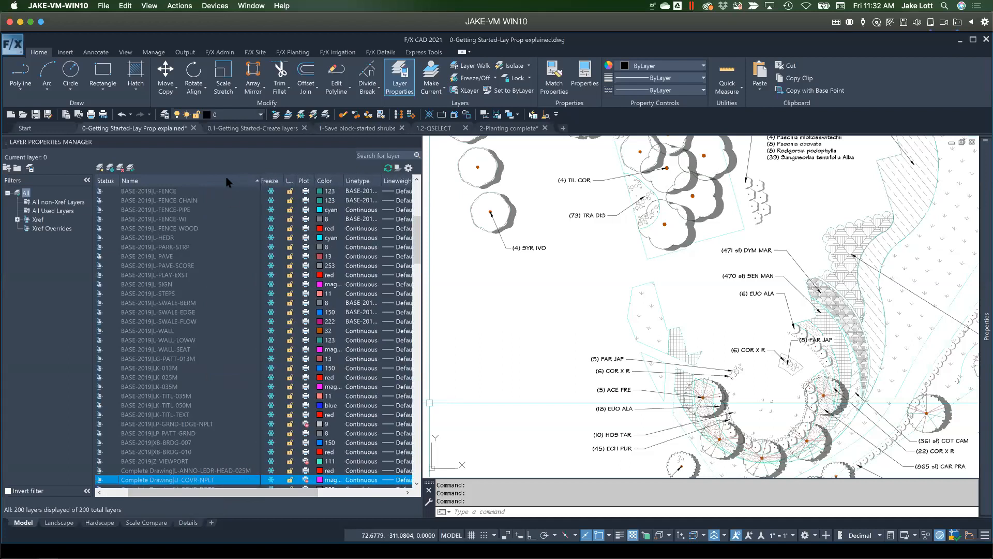
# Review the column display options and the Layer Settings, including Indicate layers in use, and leave both without changes
pyautogui.rightClick(184, 176)
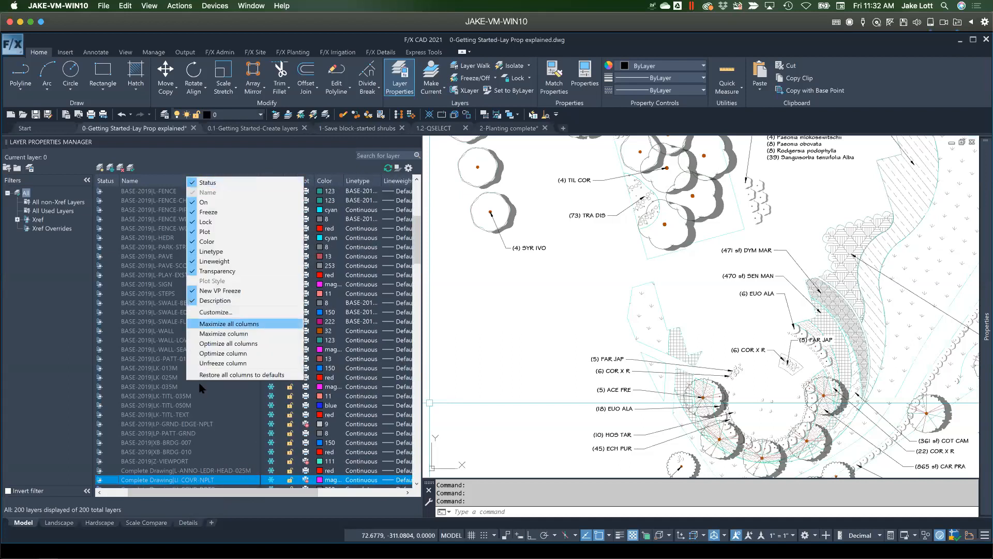
pyautogui.click(167, 182)
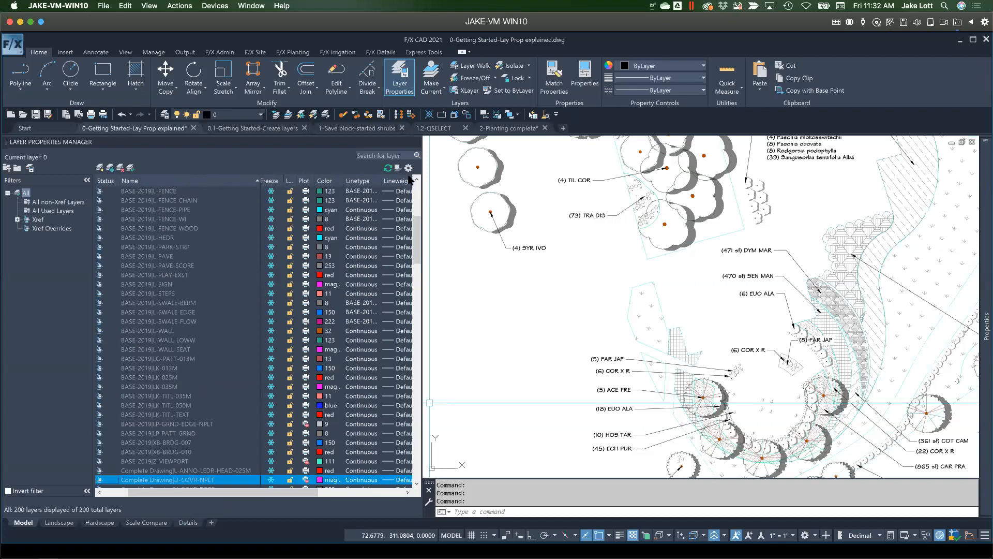
pyautogui.click(410, 168)
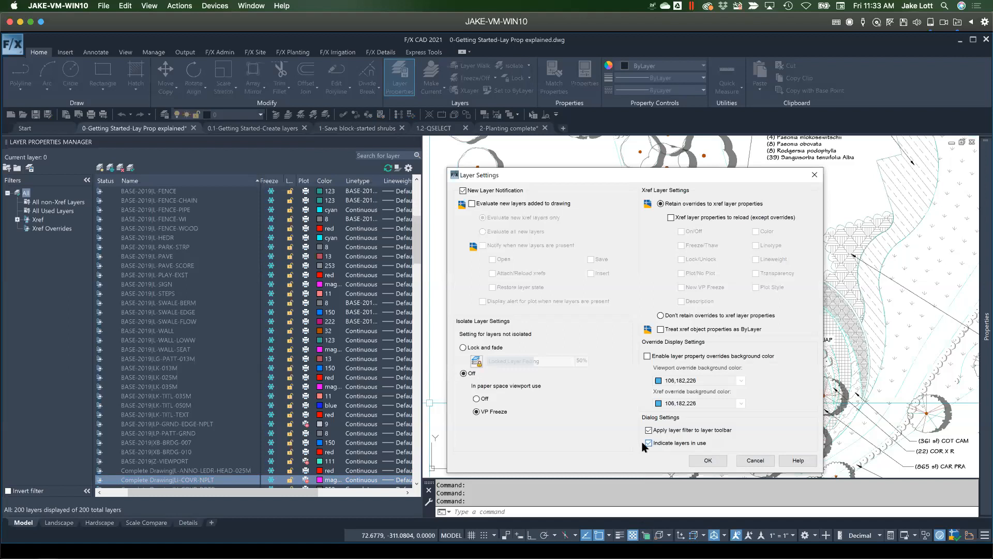
pyautogui.click(755, 460)
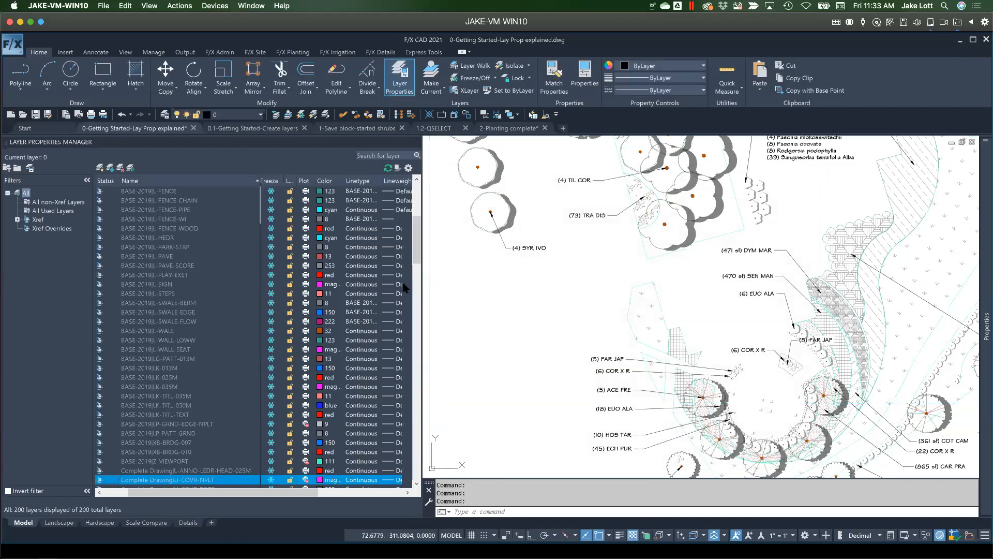
# Sort the layer list by Status, alternating between descending and ascending order and finishing in descending order
pyautogui.click(108, 181)
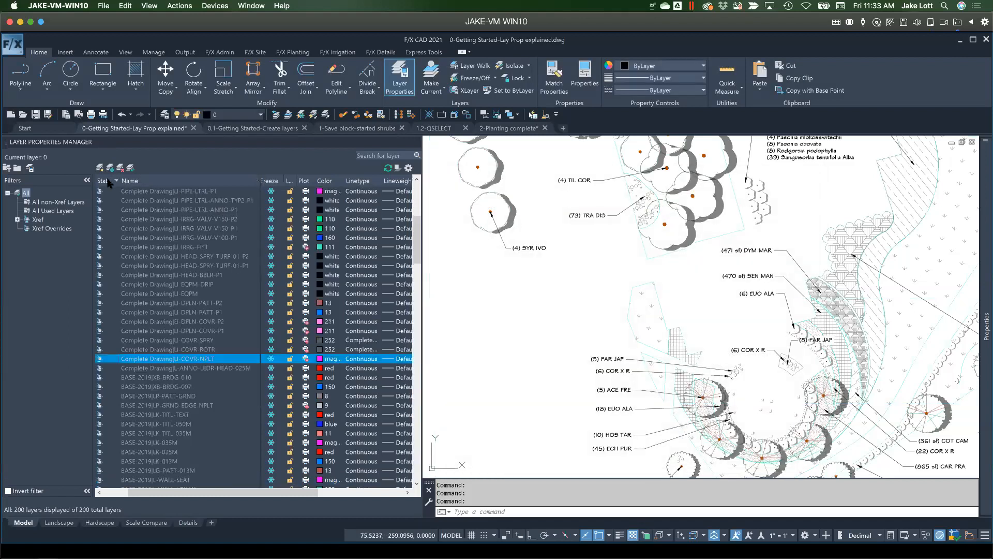
pyautogui.click(109, 181)
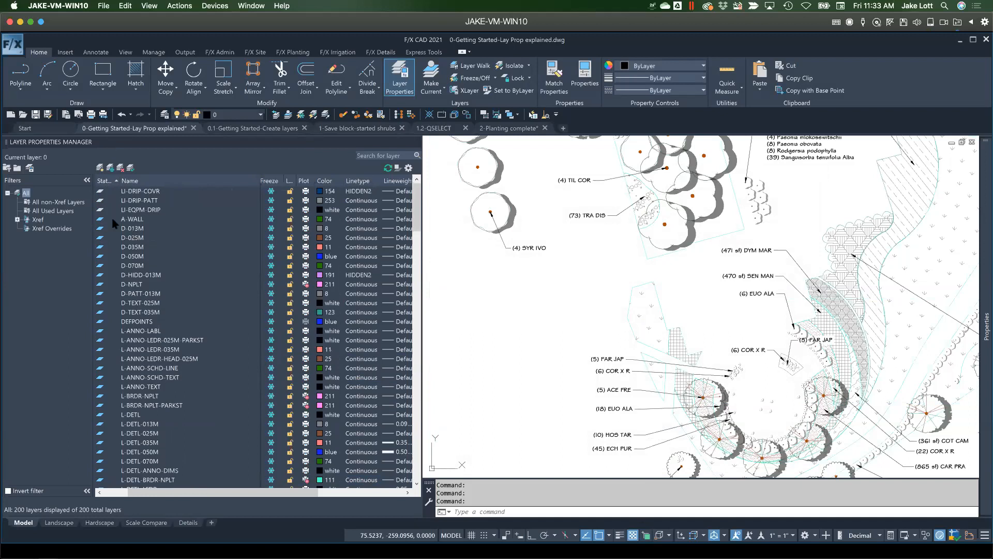
pyautogui.click(105, 181)
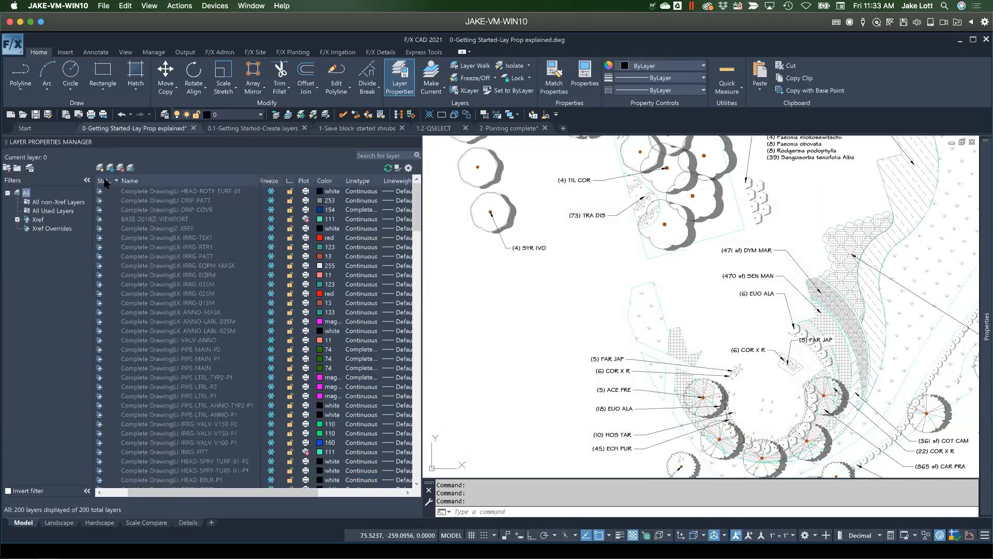
pyautogui.click(105, 182)
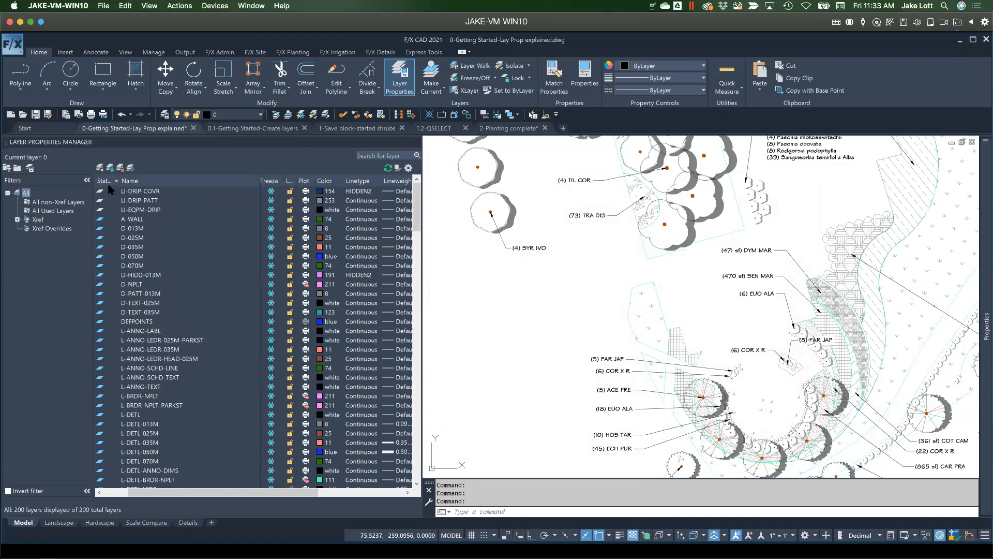
pyautogui.click(109, 181)
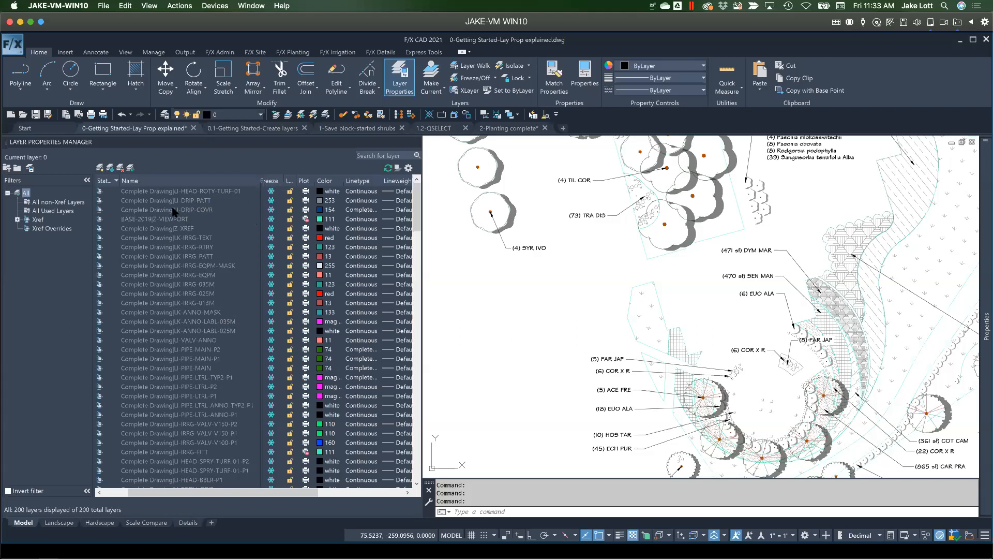
# Sort the layer list by Freeze, Lock and Plot in turn, finishing with an ascending sort by Color
pyautogui.click(270, 181)
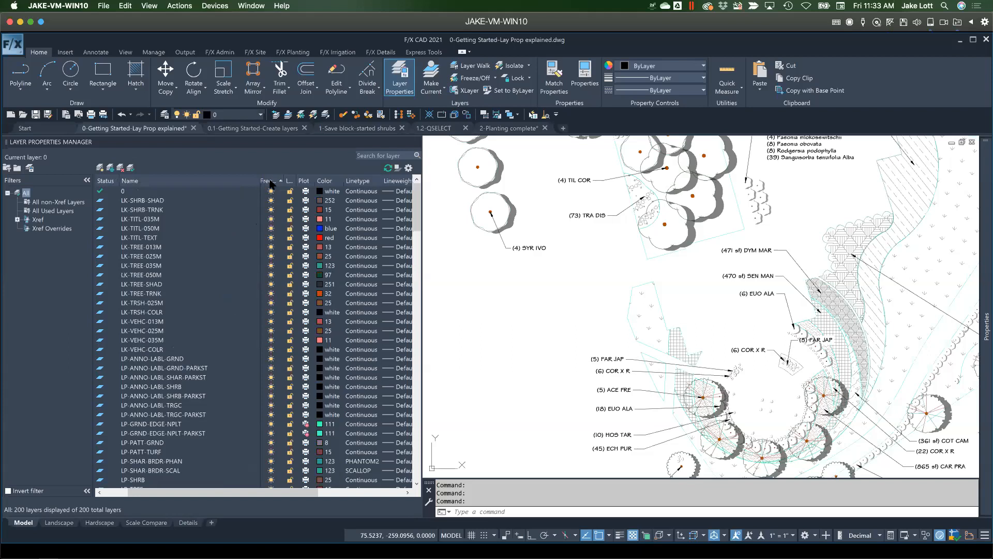
pyautogui.click(270, 180)
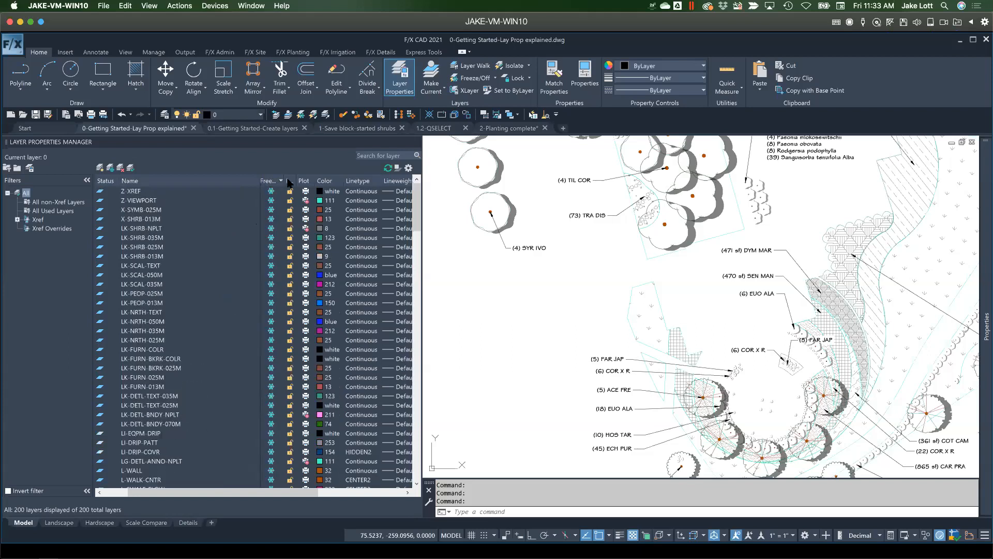
pyautogui.click(287, 181)
pyautogui.click(289, 181)
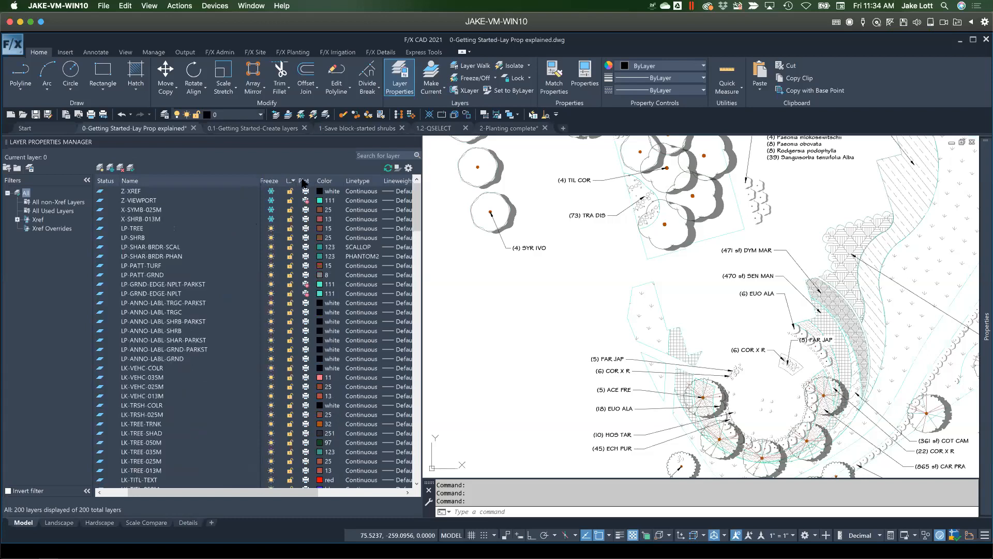
pyautogui.click(304, 181)
pyautogui.click(324, 181)
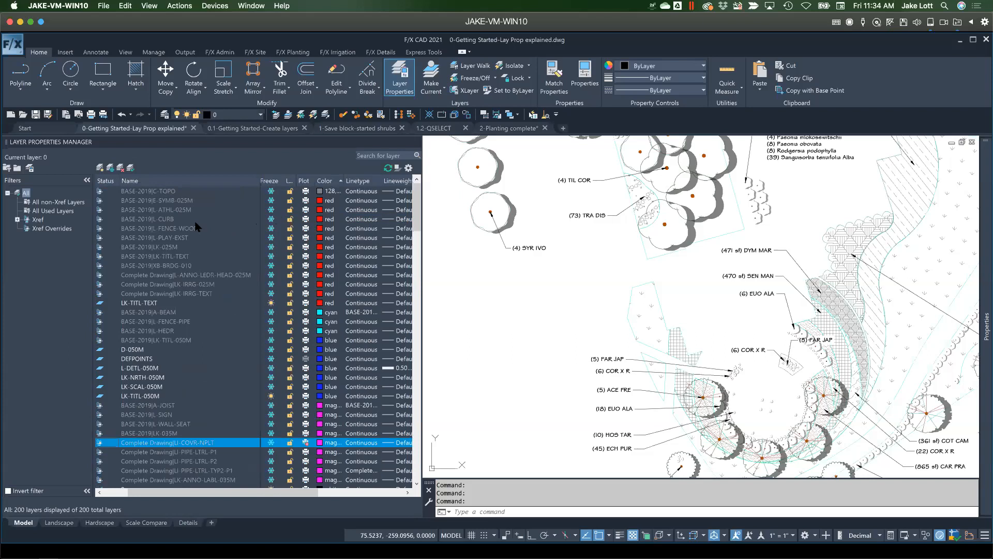
# Select the red layers from BASE-2019|E-SYMB-025M through Complete Drawing|LK-IRRG-TEXT, keep red as their color and thaw them together
pyautogui.moveTo(268, 201); pyautogui.dragTo(269, 294)
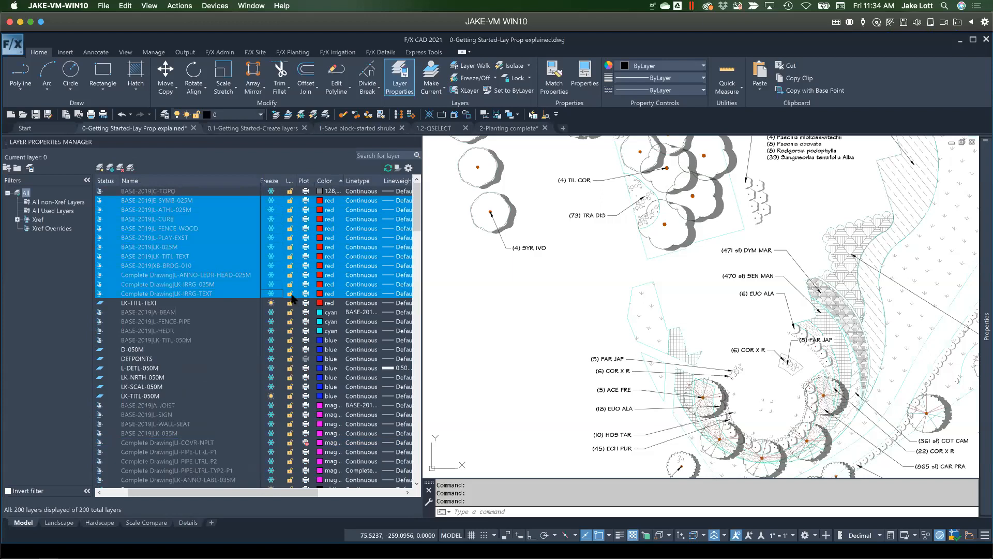
pyautogui.click(321, 209)
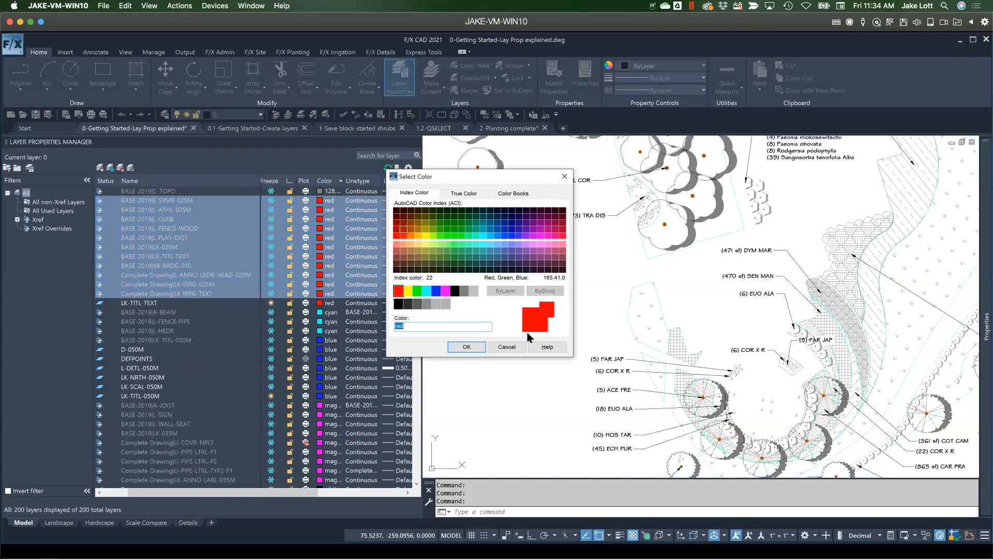
pyautogui.click(467, 346)
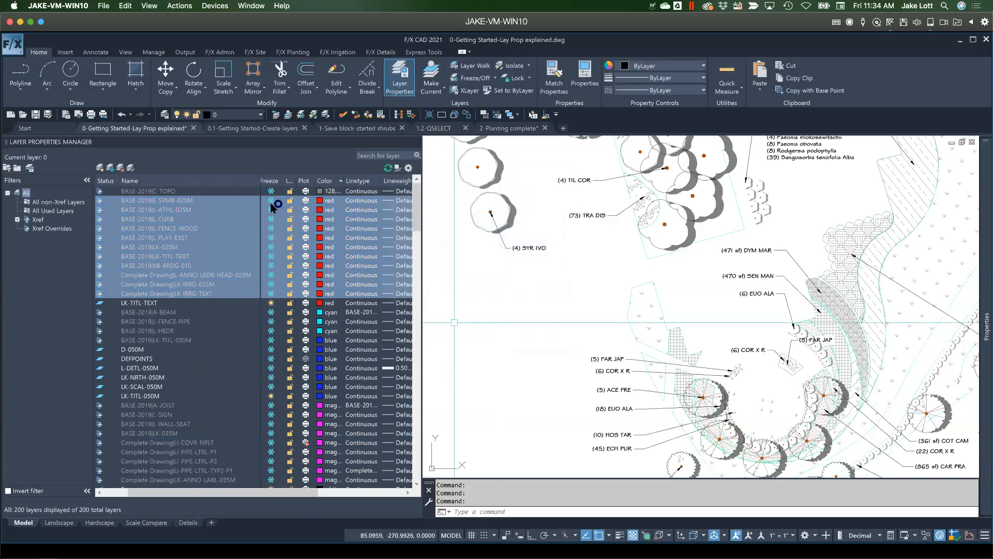
pyautogui.click(271, 247)
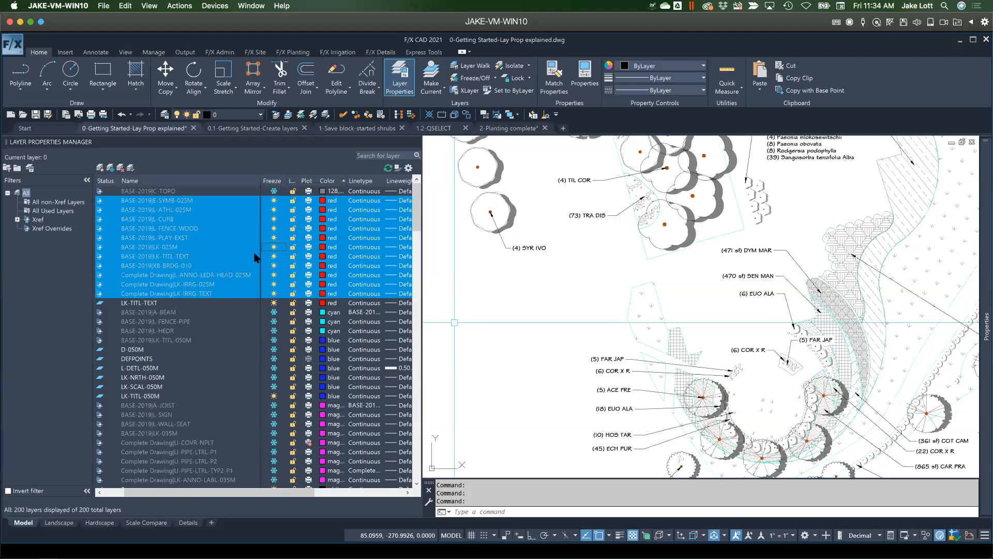
pyautogui.click(171, 232)
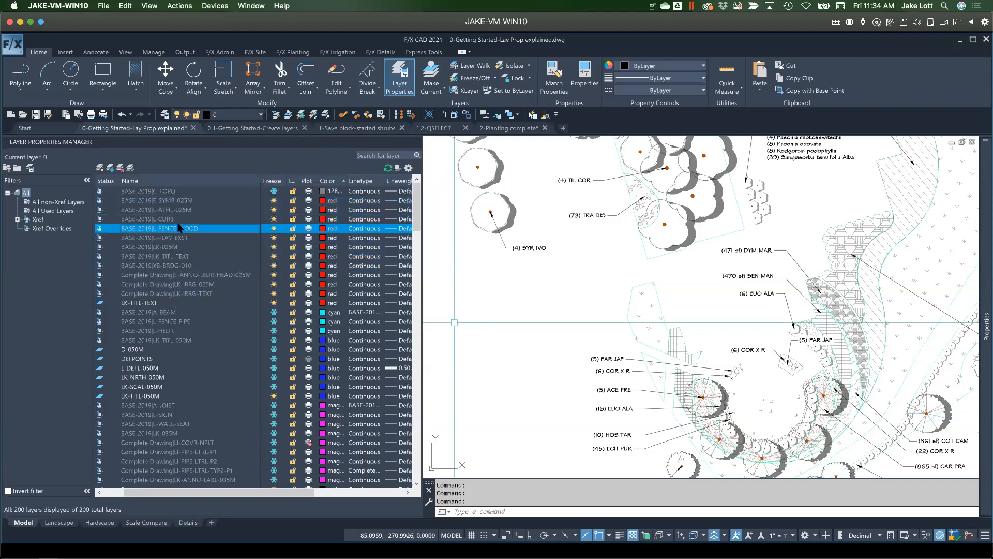
# Close the 0-Getting Started-Lay Prop explained drawing without saving and continue in 0.1-Getting Started-Create layers
pyautogui.click(243, 128)
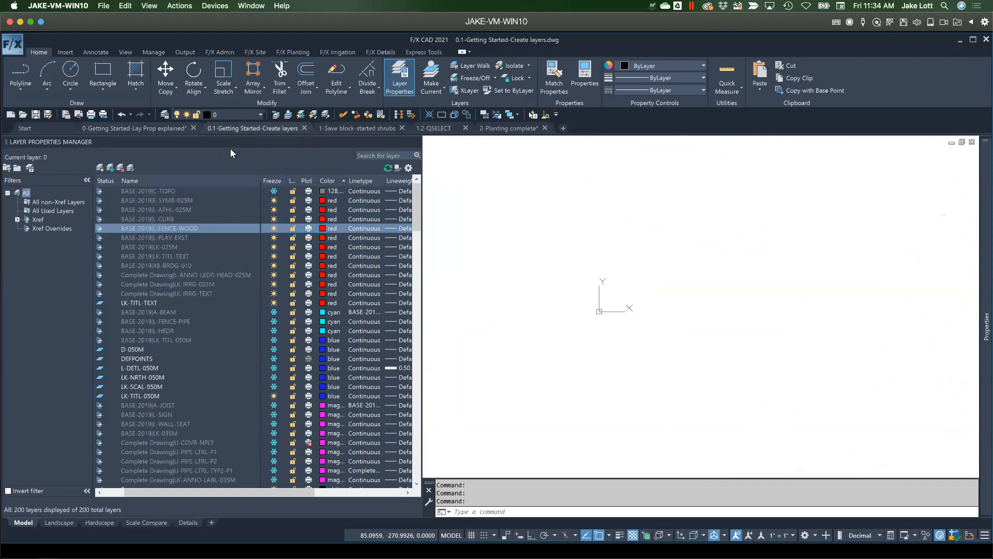
pyautogui.click(193, 129)
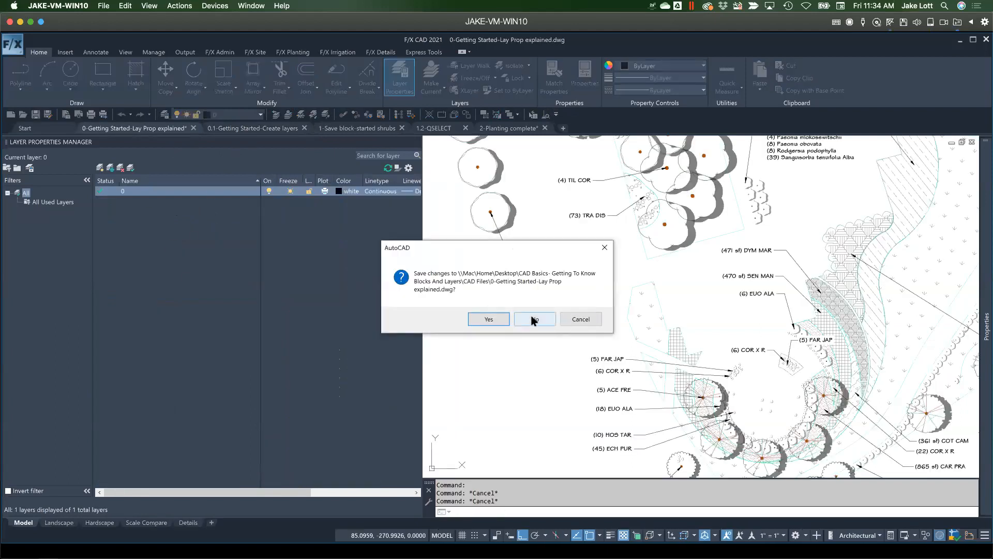
pyautogui.click(533, 320)
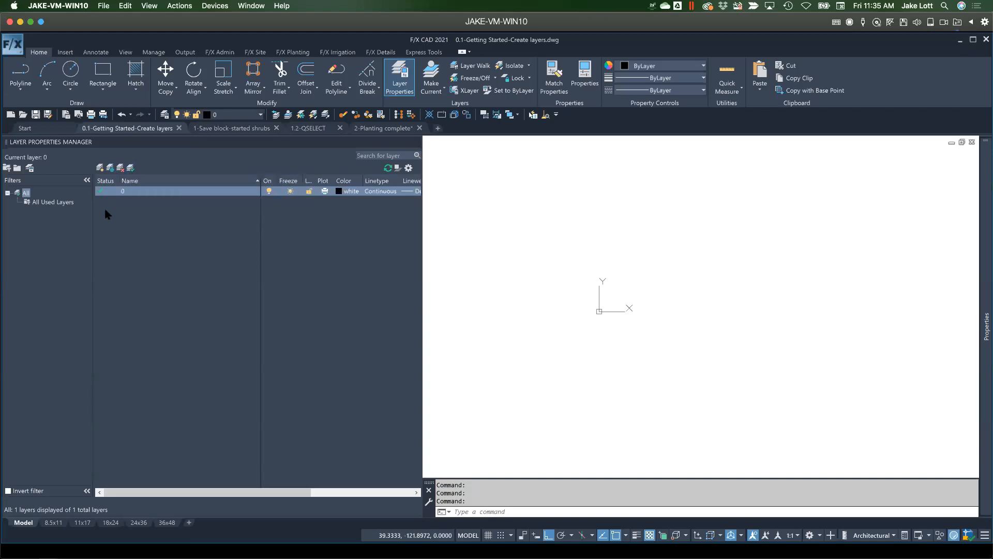
# Create a new layer named LK-SHRB-013M
pyautogui.click(99, 169)
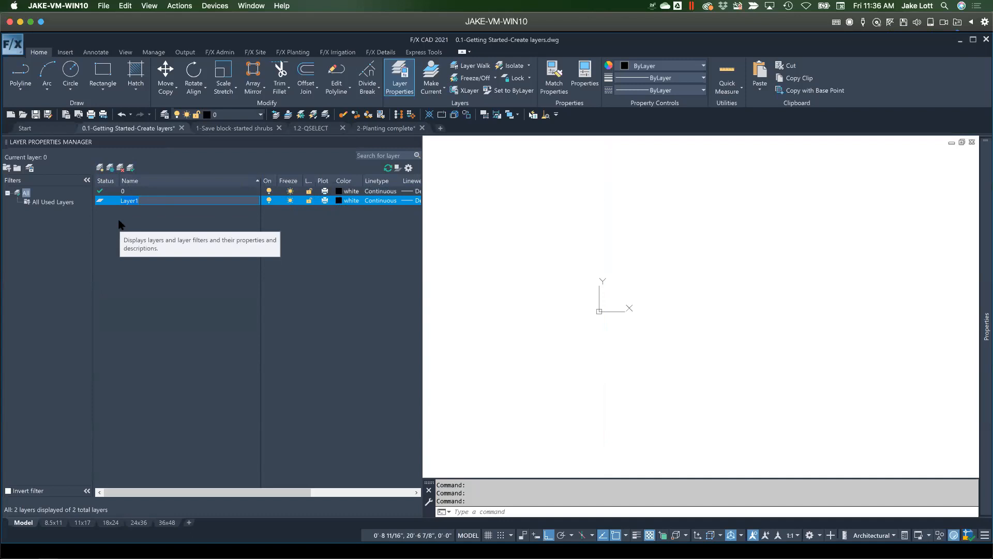
pyautogui.write('LK-SHRB-013')
pyautogui.write('M')
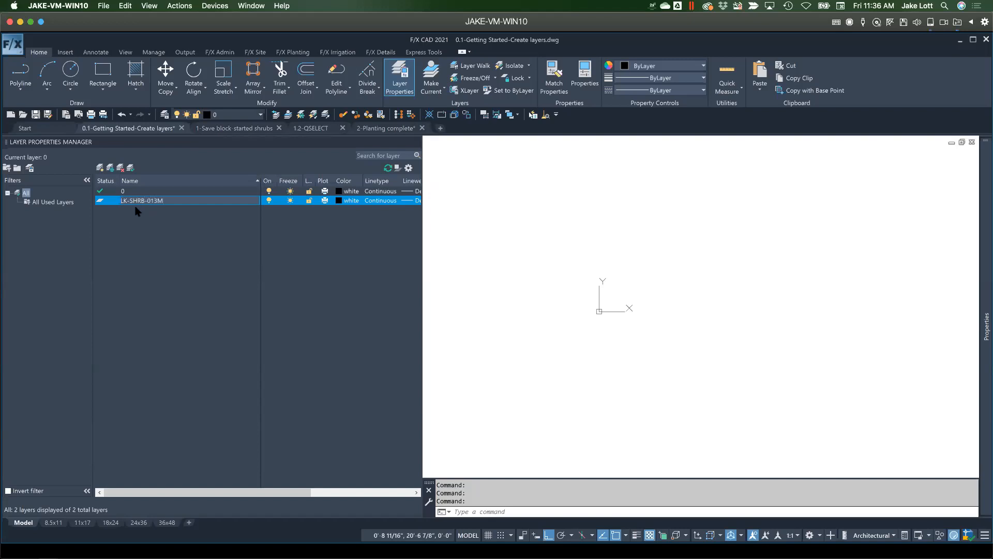
pyautogui.press('Return')
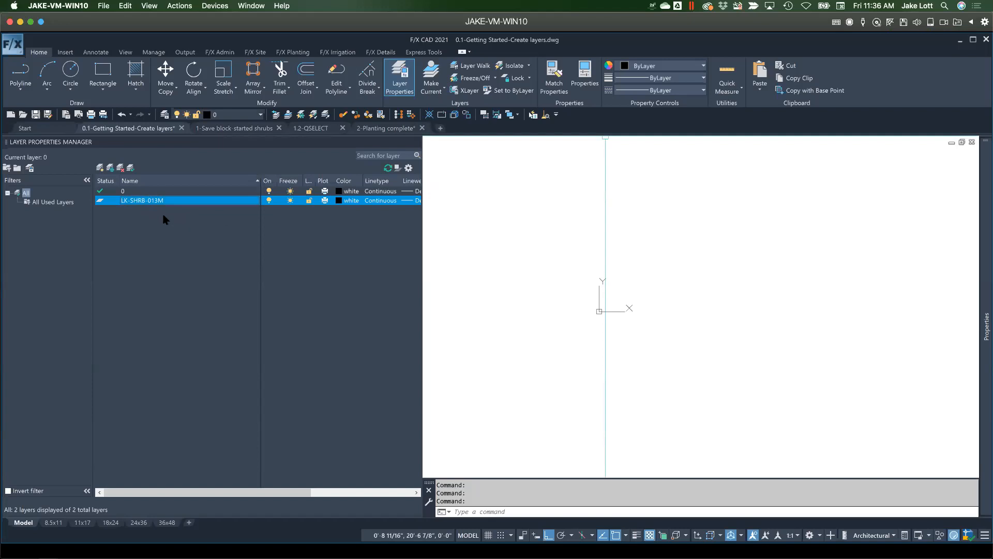
# Set the color of the LK-SHRB-013M layer to index color 150
pyautogui.click(338, 200)
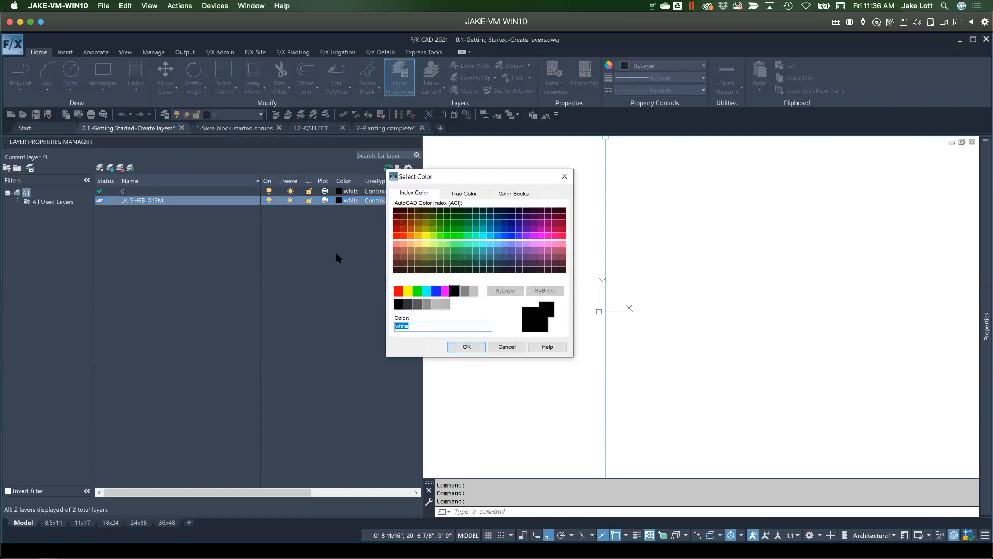
pyautogui.write('150')
pyautogui.press('Return')
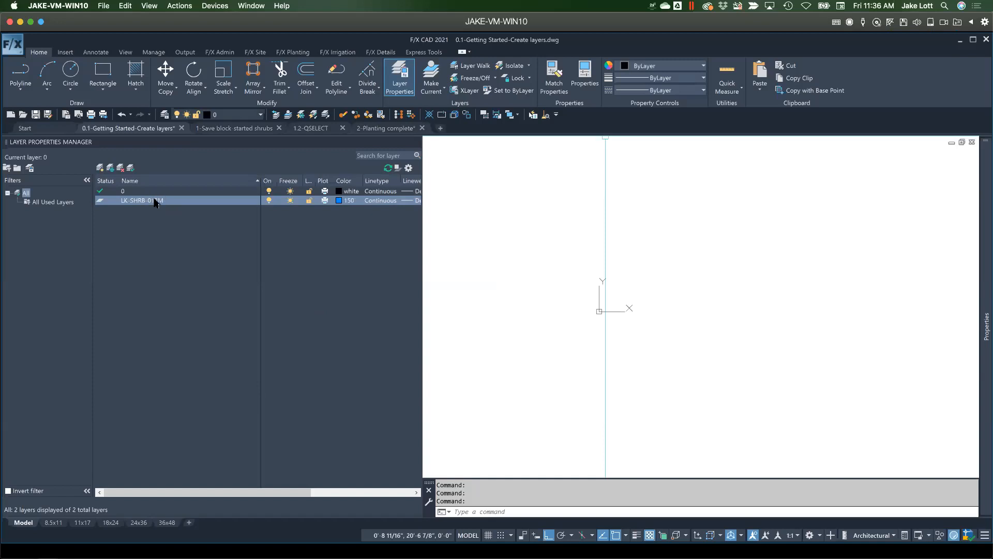
# Create a new layer named LK-SHRB-025M
pyautogui.click(101, 168)
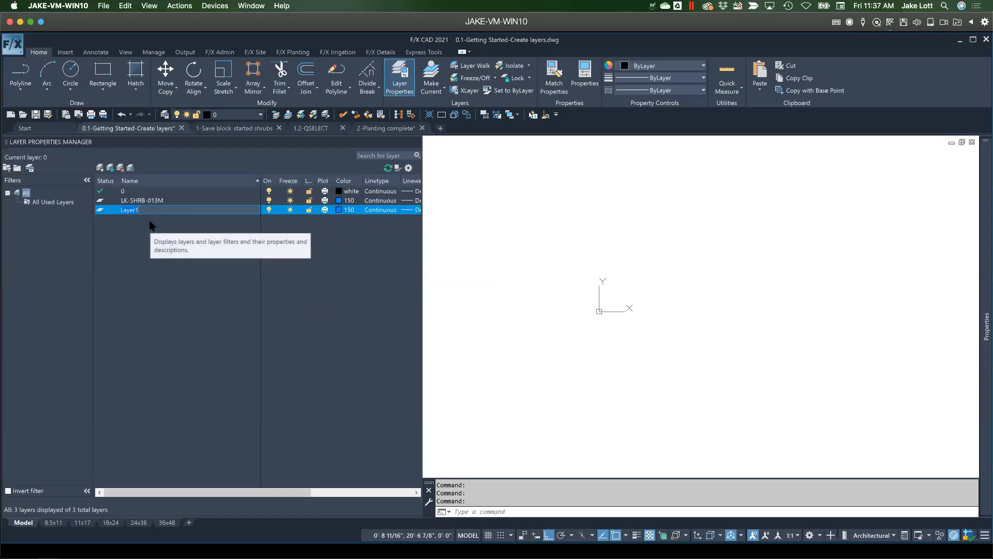
pyautogui.write('LK-SHRB-025M')
pyautogui.press('Left')
pyautogui.press('Left')
pyautogui.press('Left')
pyautogui.press('Left')
pyautogui.click(202, 231)
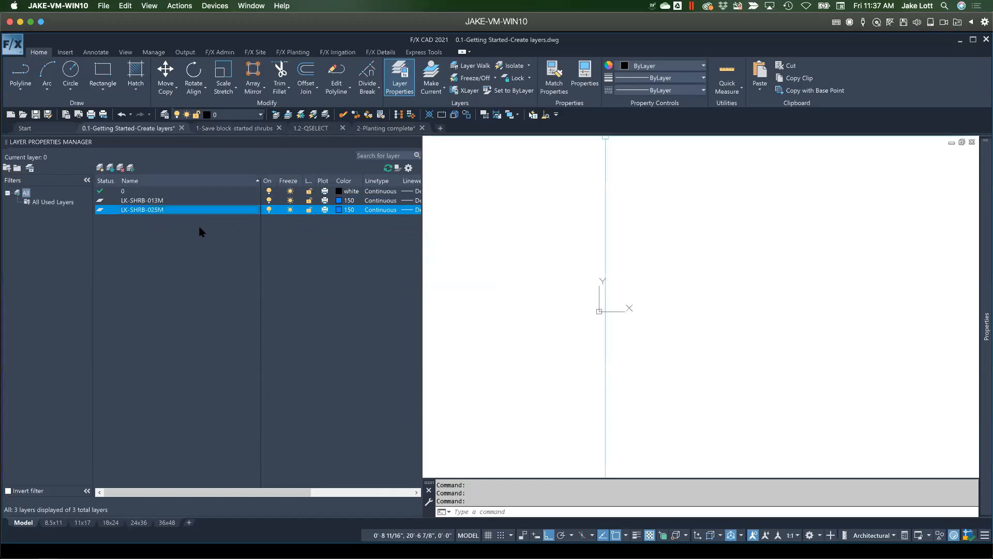
# Add two more new layers and delete the second one, Layer2
pyautogui.click(101, 169)
pyautogui.click(101, 169)
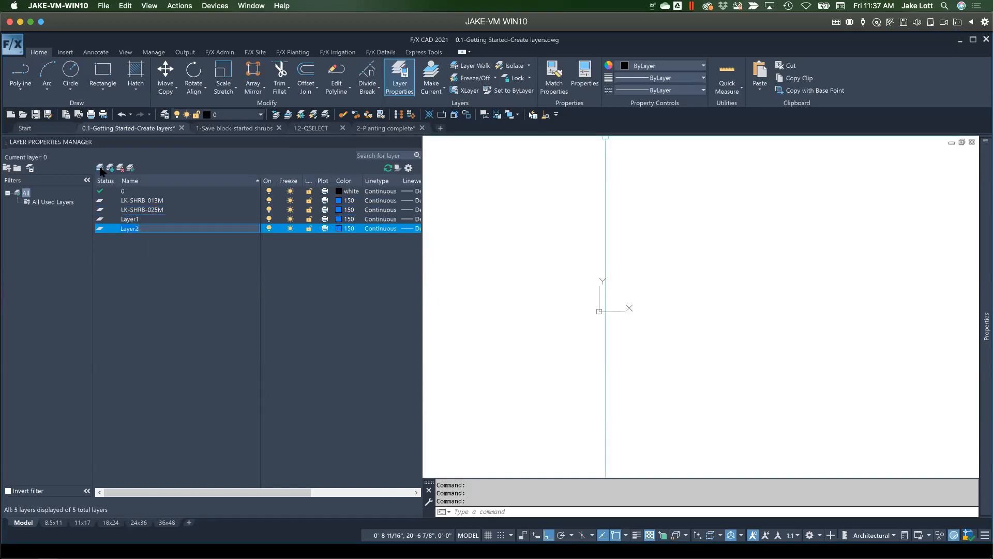
pyautogui.click(113, 241)
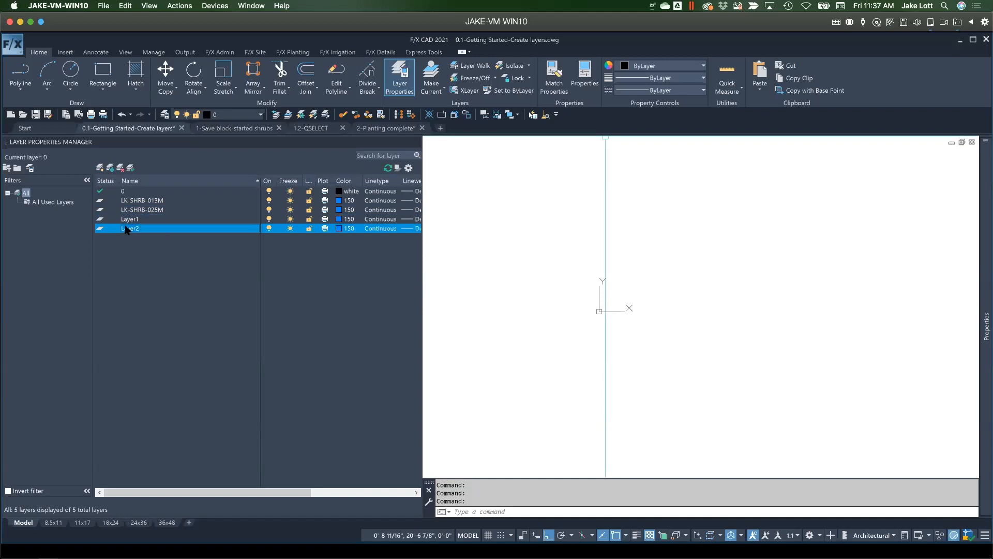
pyautogui.click(121, 168)
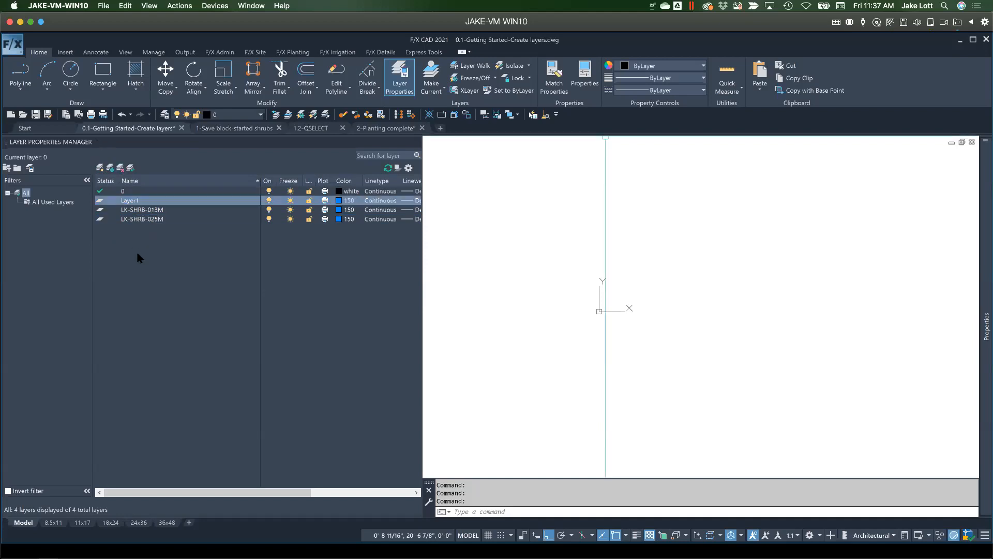
# Rename Layer1 as LK-SHRB-035M
pyautogui.click(130, 201)
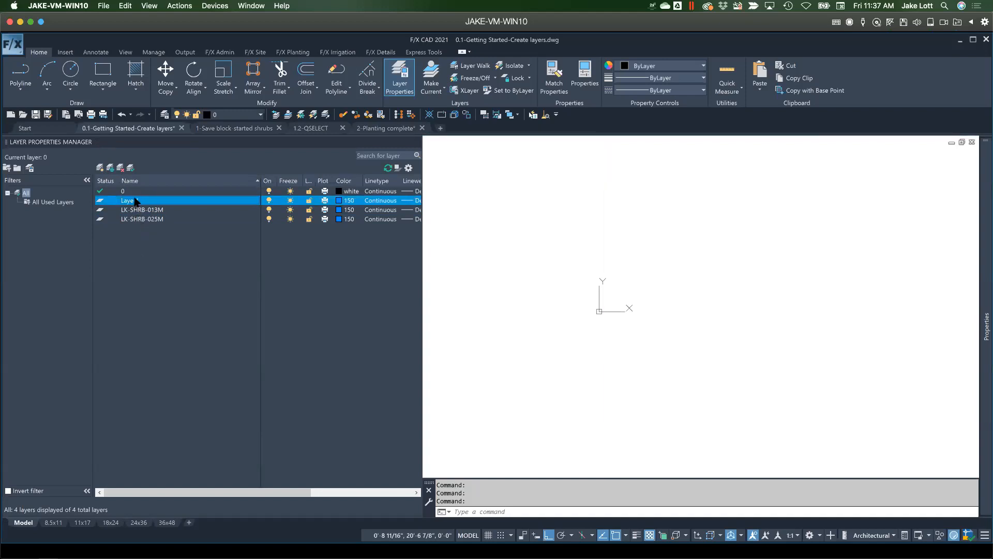
pyautogui.click(136, 201)
pyautogui.write('LK-SHRB-035M')
pyautogui.press('Return')
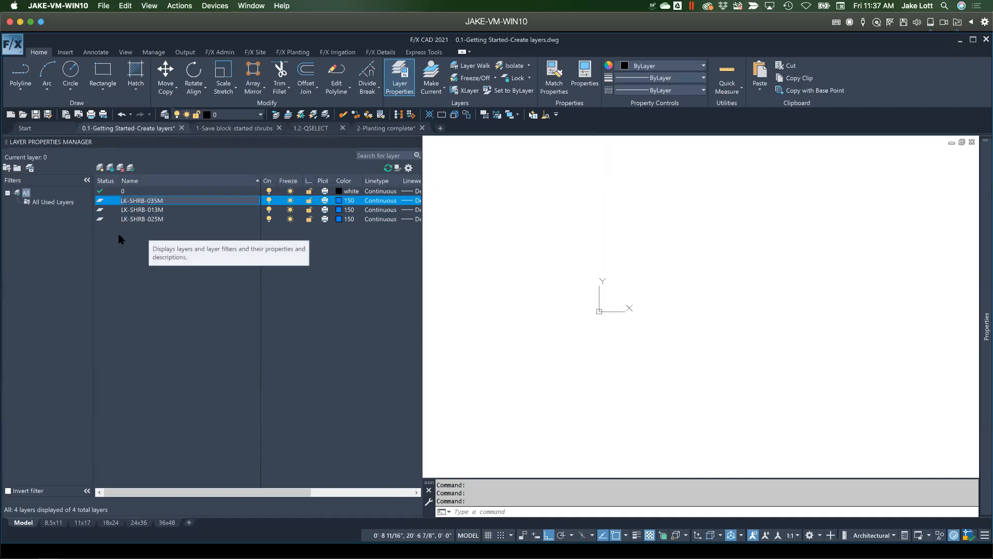
# Set the layer color of LK-SHRB-025M to 15 and that of LK-SHRB-035M to 123
pyautogui.click(339, 220)
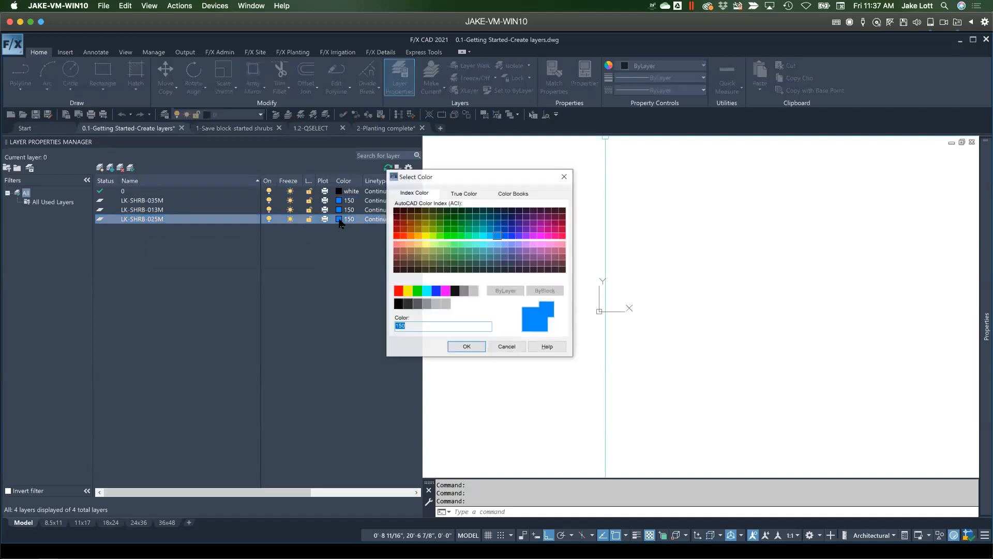
pyautogui.write('15')
pyautogui.press('Return')
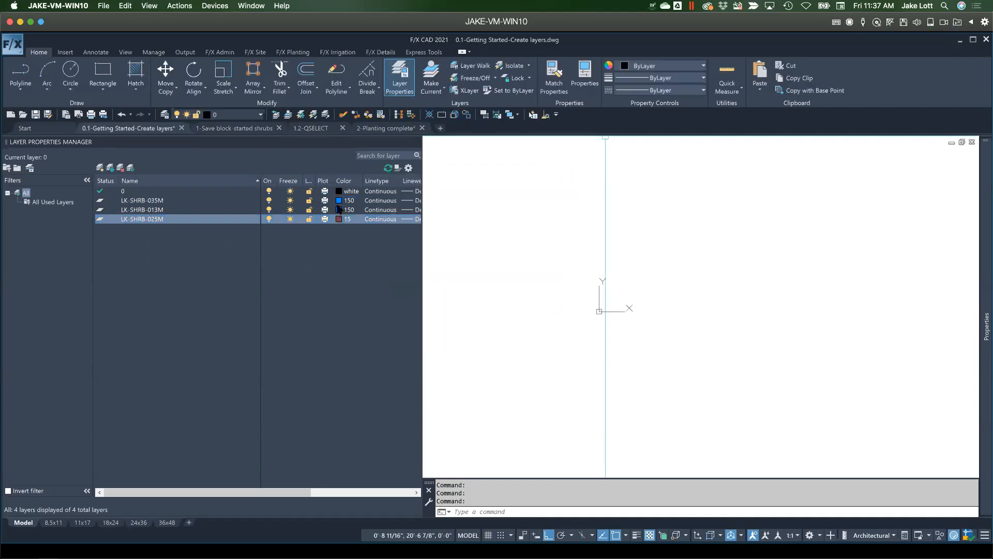
pyautogui.click(341, 202)
pyautogui.click(339, 200)
pyautogui.write('123')
pyautogui.press('Return')
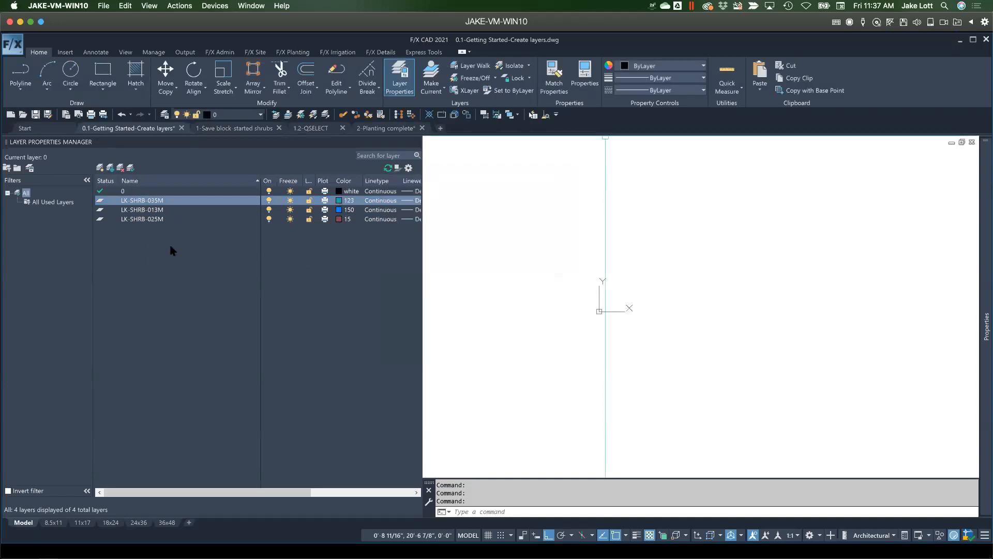
pyautogui.click(146, 238)
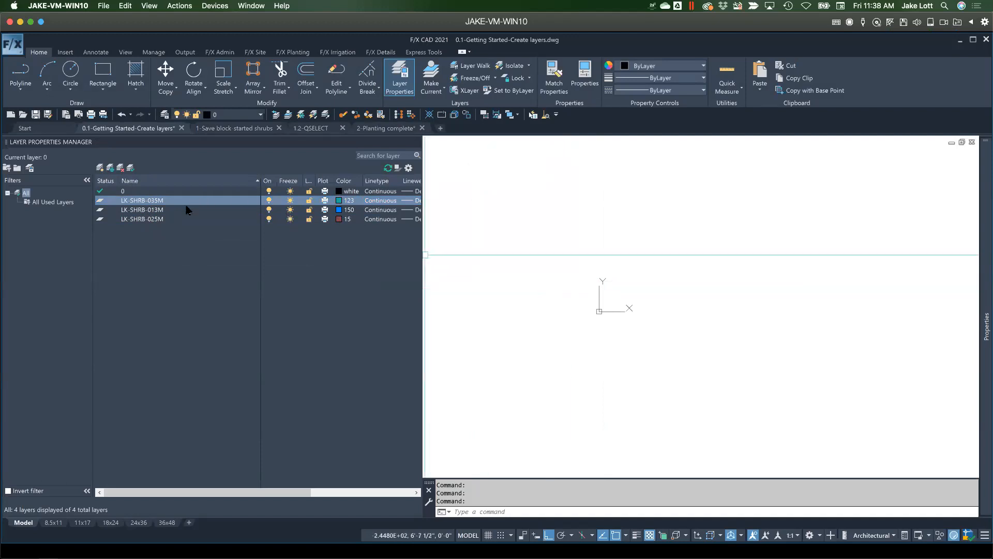
# Make LK-SHRB-035M the current layer and save the layer state as SHRUBS in the blocks folder
pyautogui.click(218, 53)
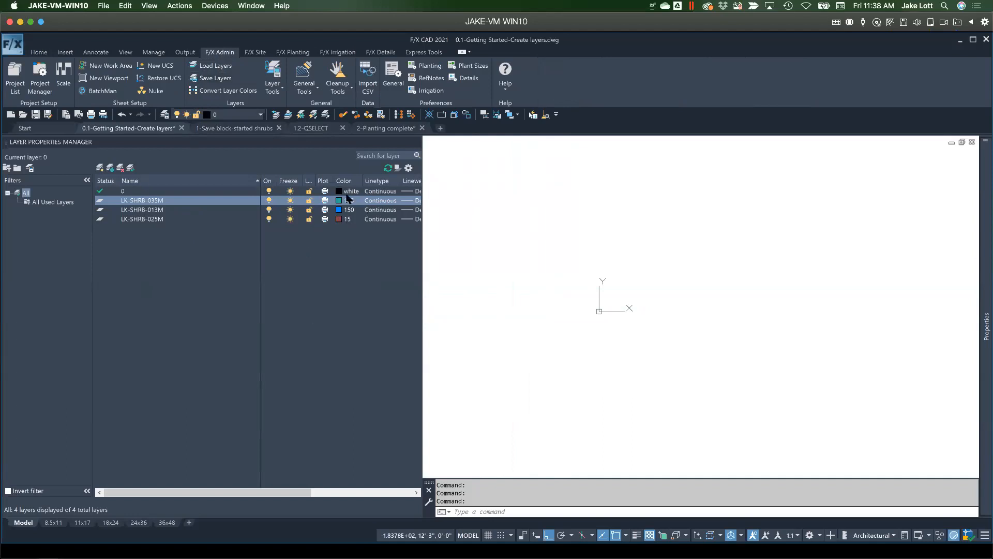
pyautogui.doubleClick(134, 200)
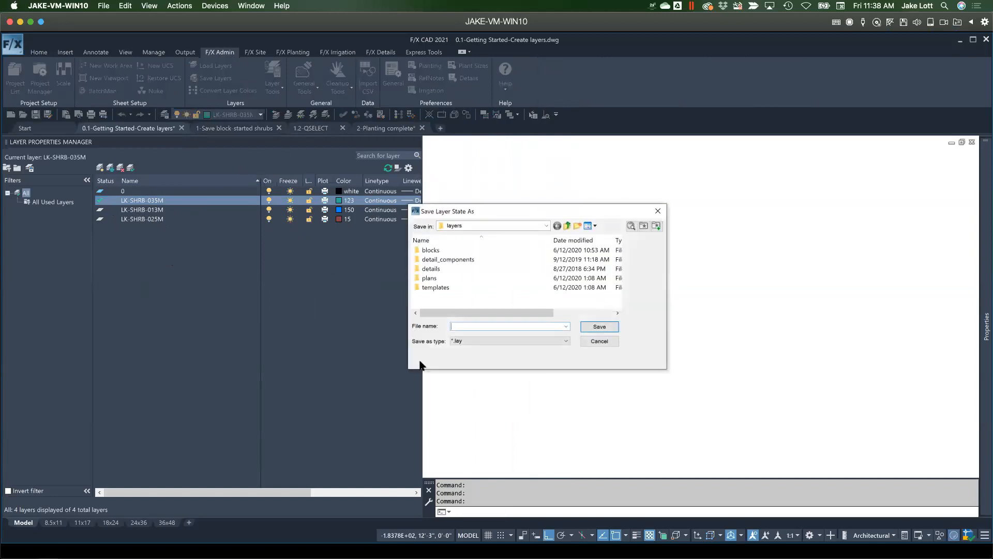
pyautogui.click(430, 251)
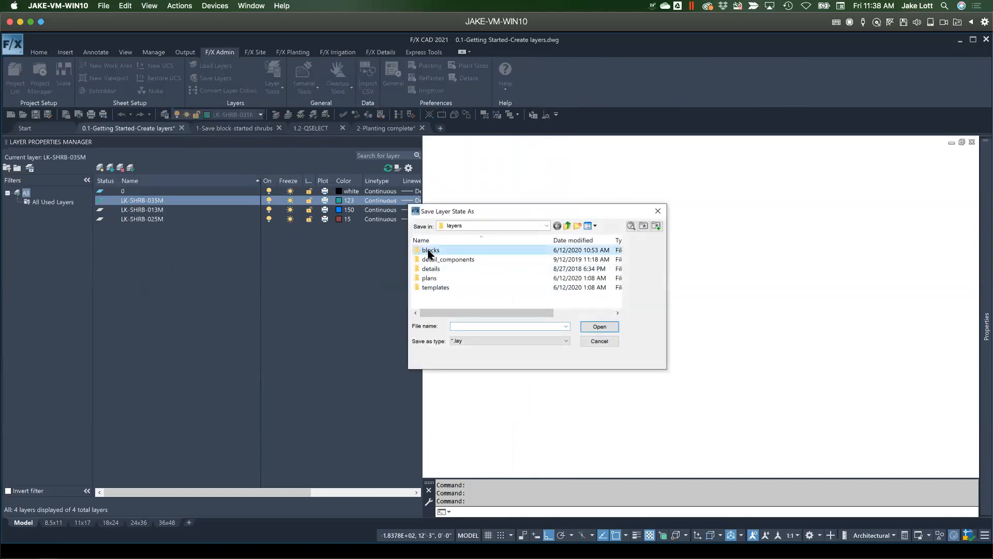
pyautogui.doubleClick(430, 251)
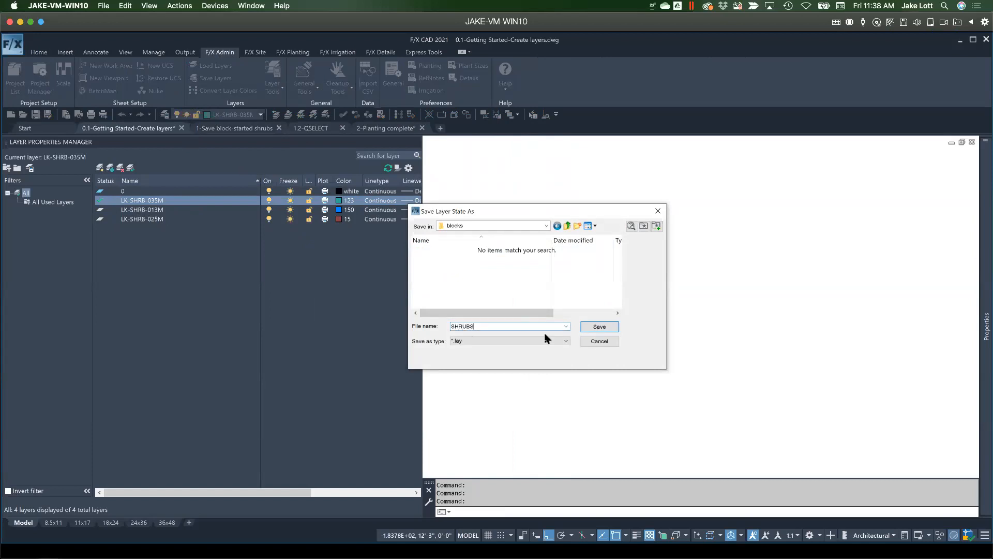
pyautogui.click(598, 327)
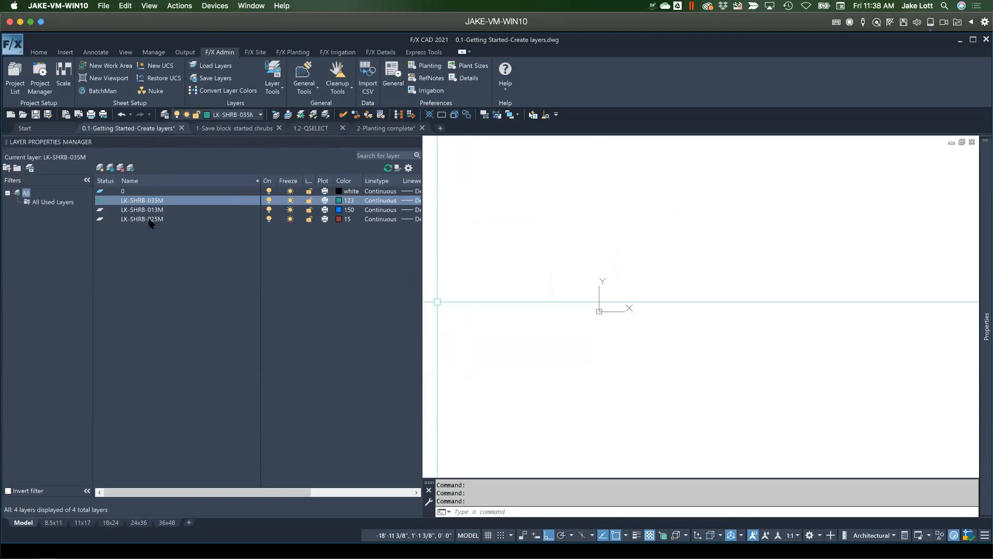
# Switch to the 1-Save block-started shrubs drawing and bring its shrub symbols into close view
pyautogui.click(220, 129)
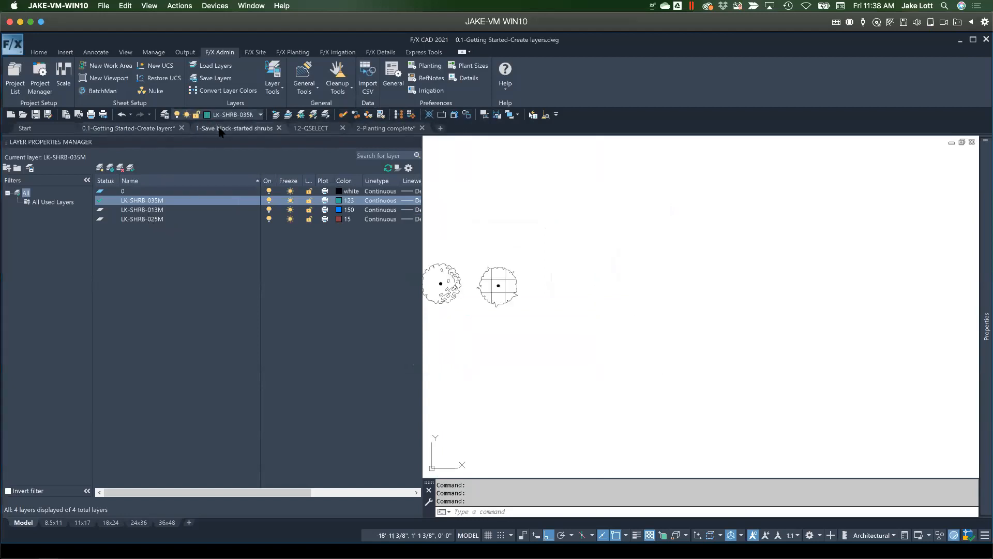
pyautogui.scroll(-2, 575, 325)
pyautogui.scroll(2, 561, 305)
pyautogui.scroll(2, 556, 303)
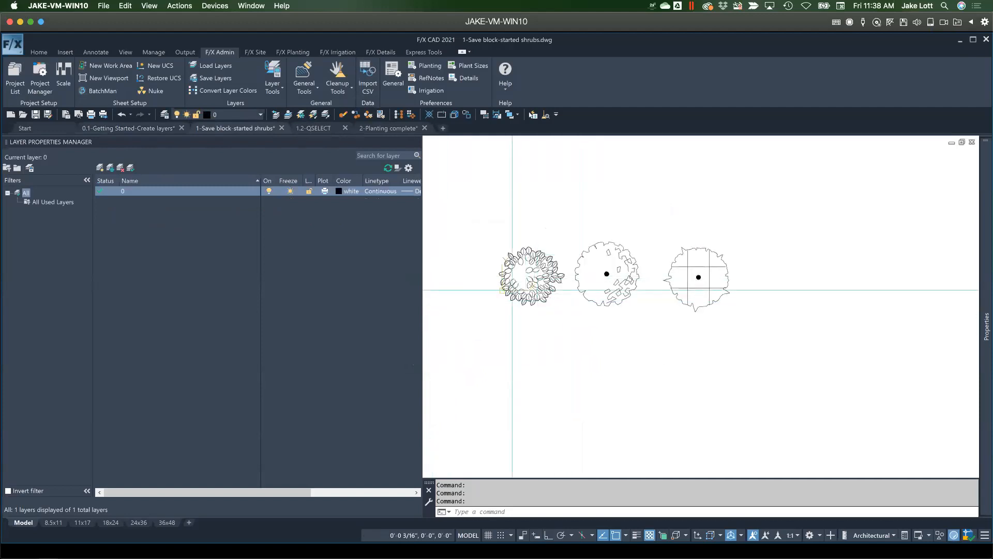
pyautogui.scroll(3, 529, 264)
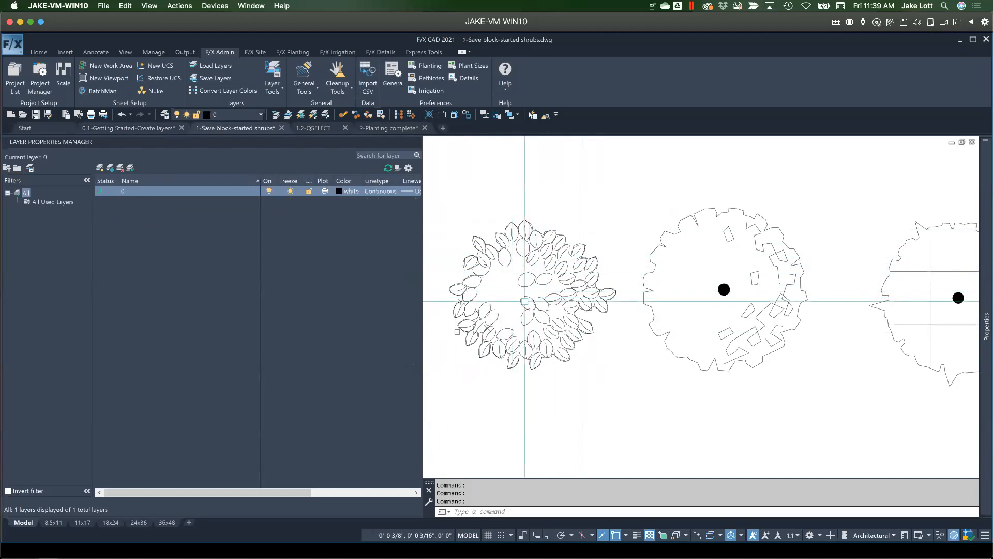
pyautogui.click(216, 81)
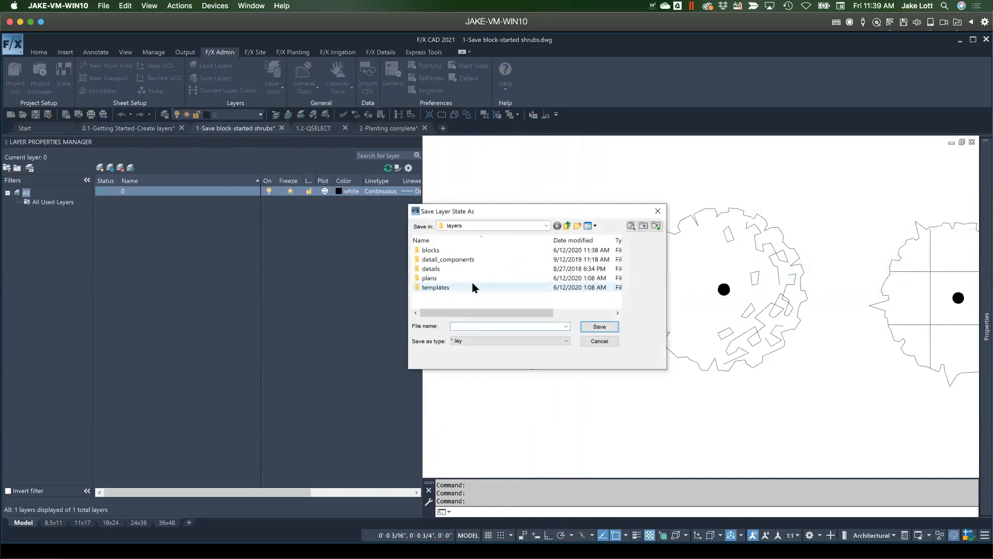
pyautogui.doubleClick(429, 250)
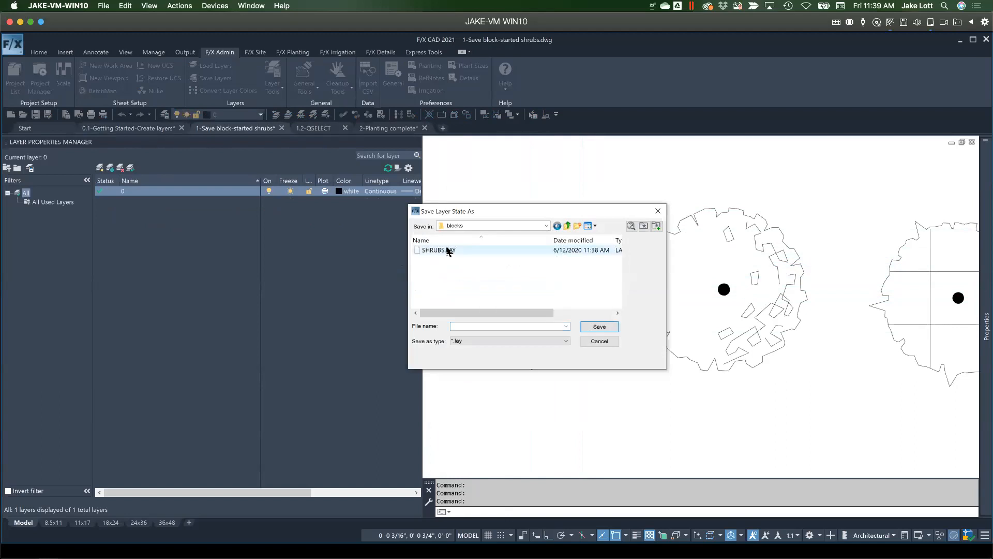
pyautogui.click(435, 250)
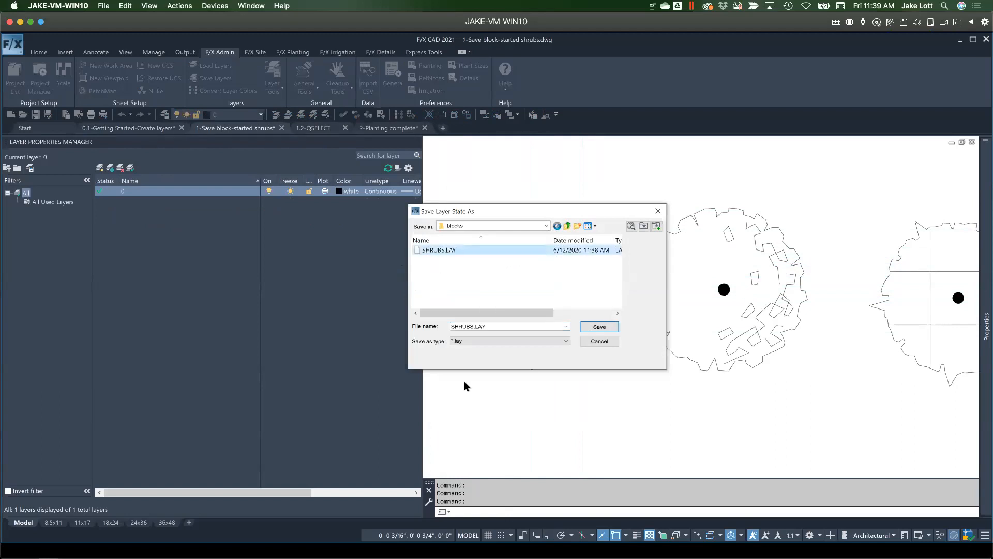
pyautogui.click(599, 327)
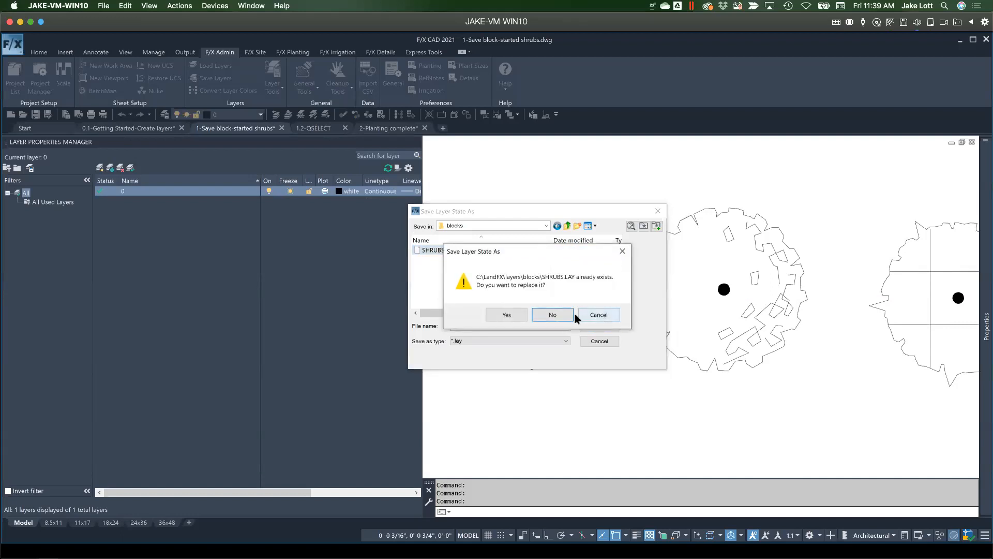
pyautogui.click(598, 316)
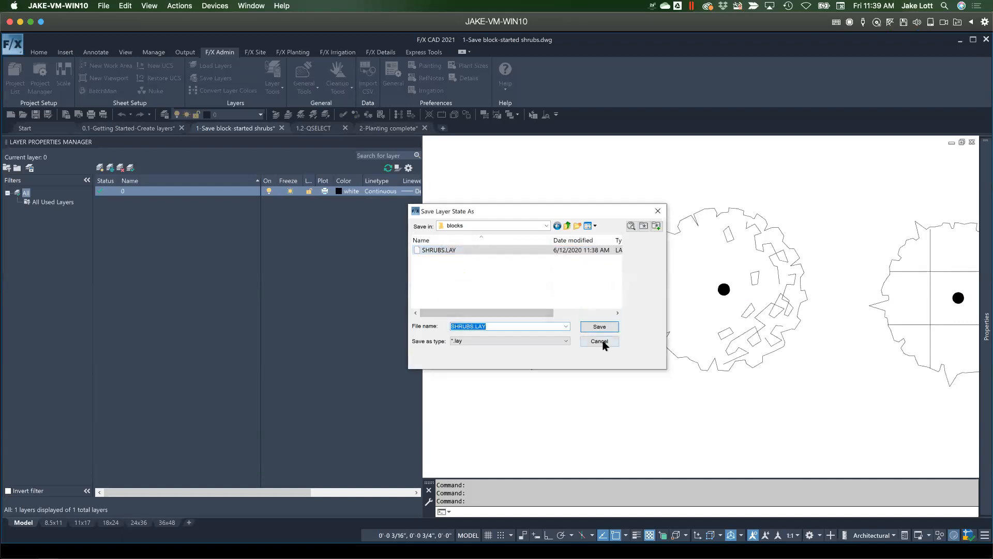
pyautogui.click(601, 341)
# Load the SHRUBS layer state from the blocks category into the shrub drawing
pyautogui.click(213, 66)
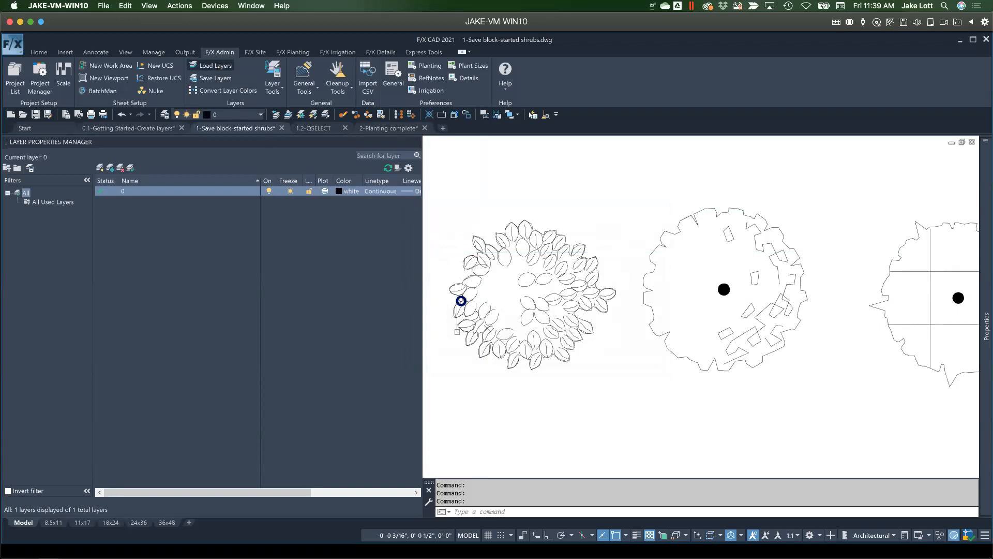
pyautogui.doubleClick(438, 250)
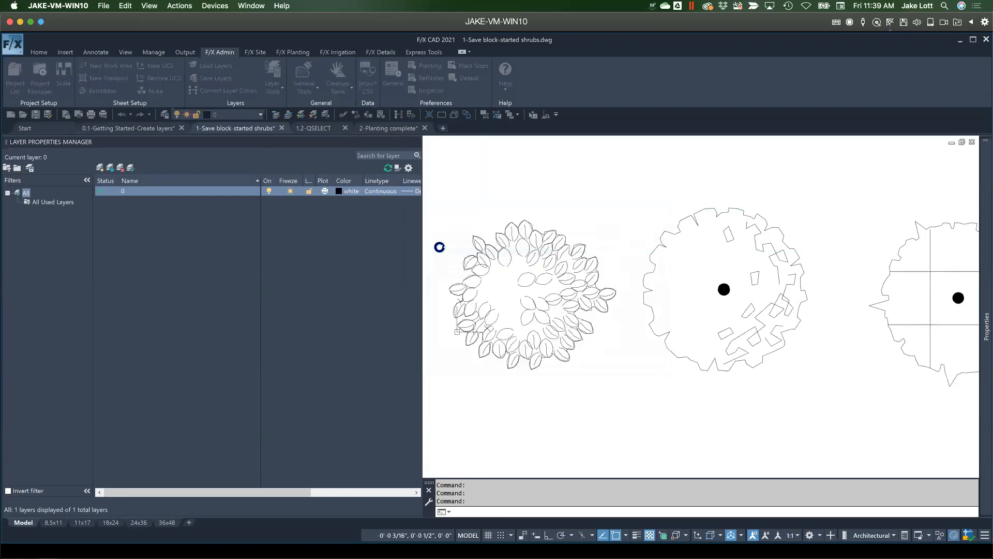
pyautogui.click(446, 321)
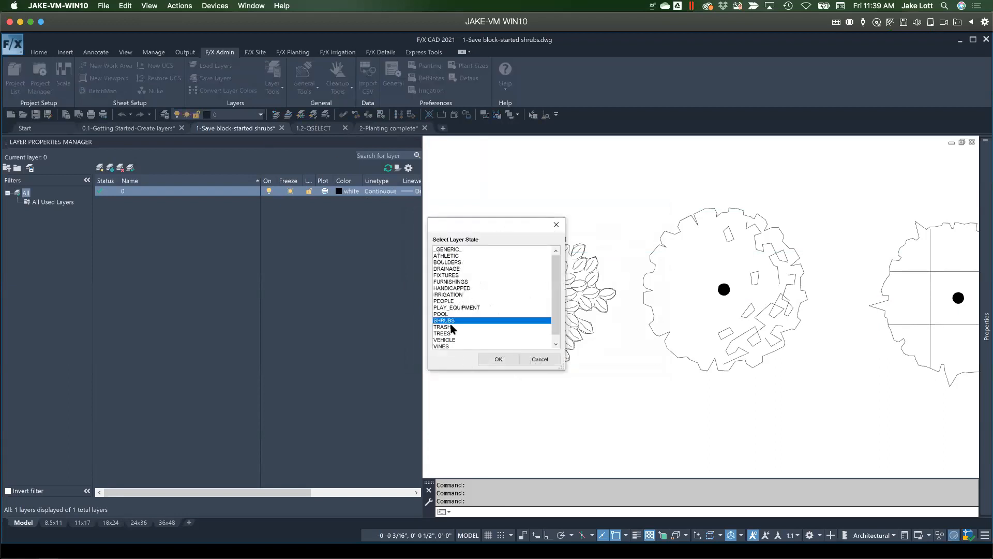
pyautogui.click(498, 360)
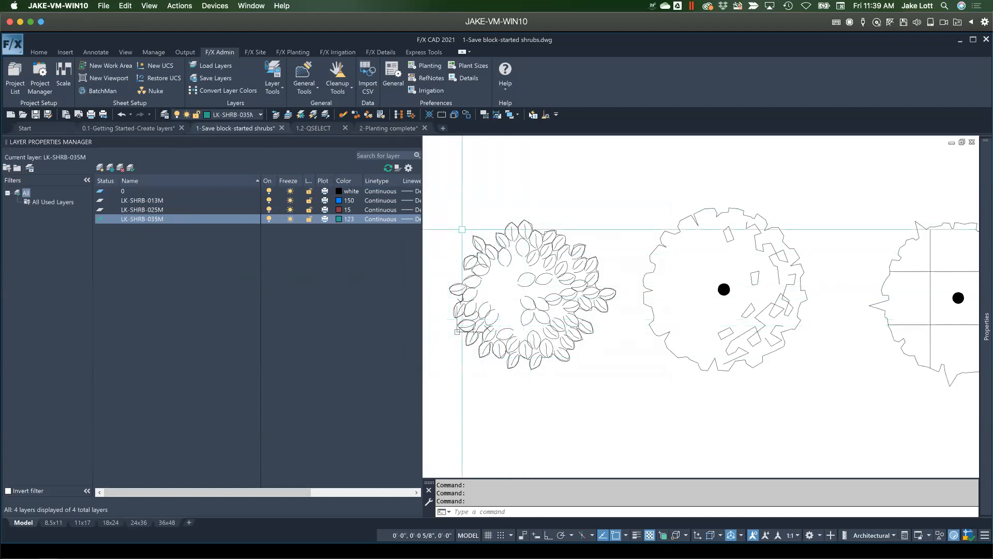
# Select the inner leaf linework of the leafy shrub symbol and assign it to layer LK-SHRB-013M
pyautogui.click(617, 401)
pyautogui.click(462, 211)
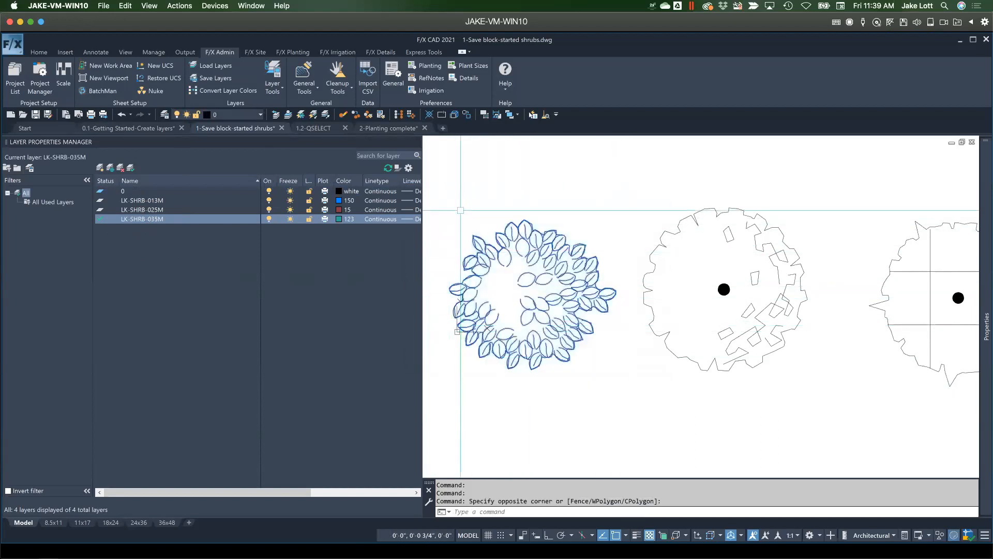
pyautogui.scroll(6, 494, 243)
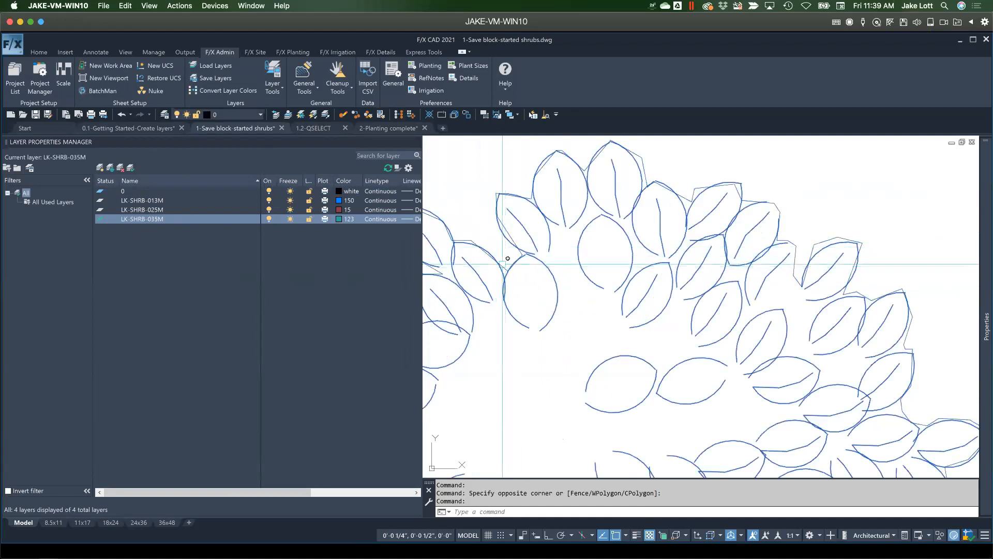
pyautogui.scroll(-5, 481, 240)
pyautogui.scroll(-3, 521, 323)
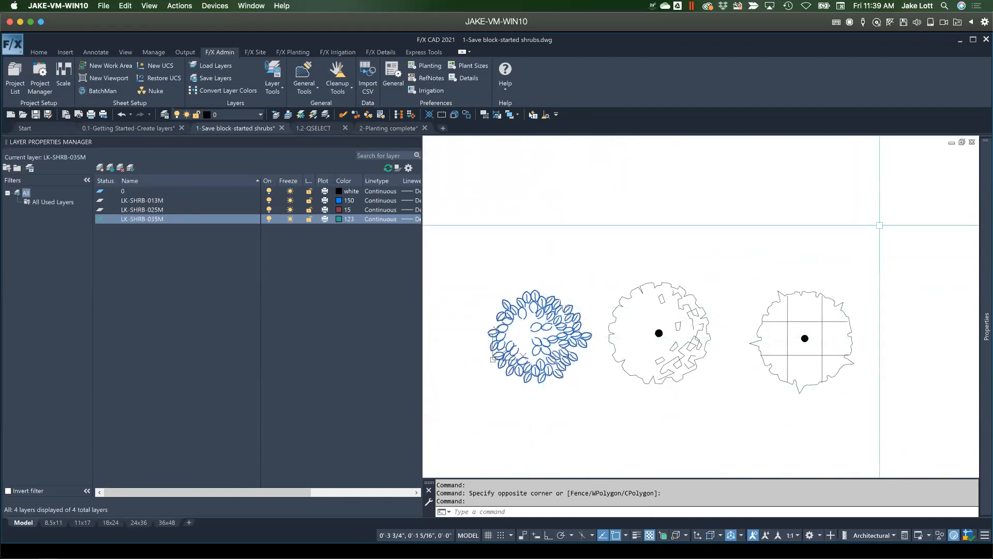
pyautogui.moveTo(986, 233)
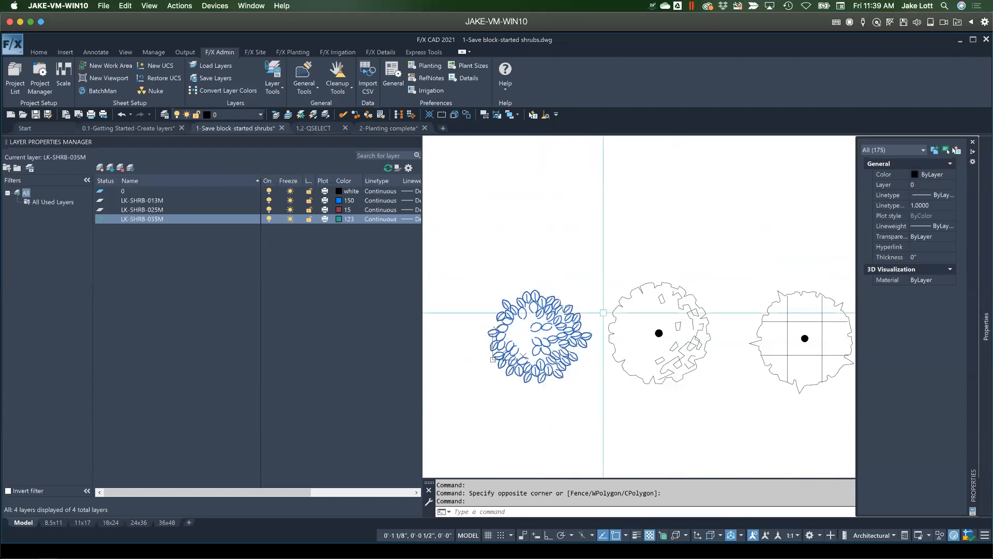
pyautogui.moveTo(567, 328)
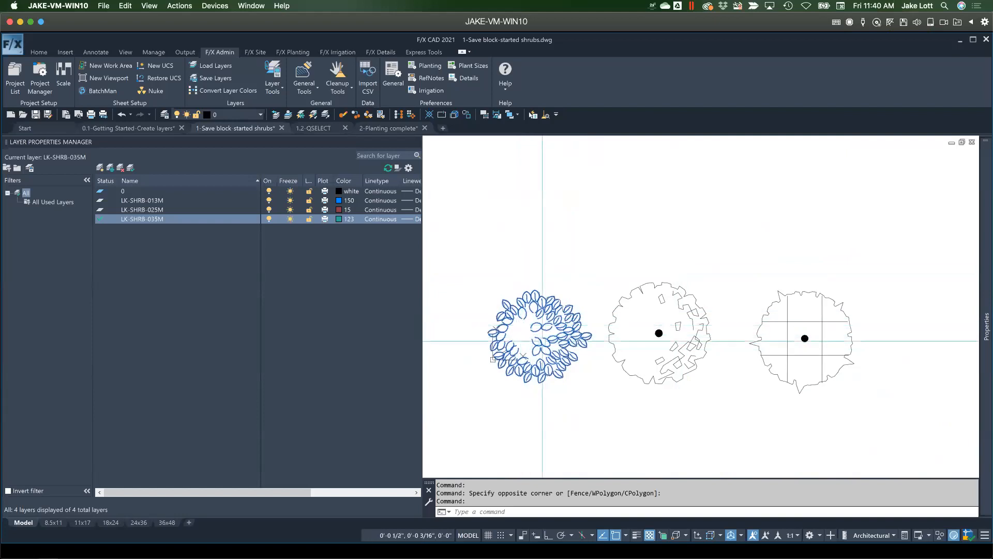
pyautogui.click(260, 115)
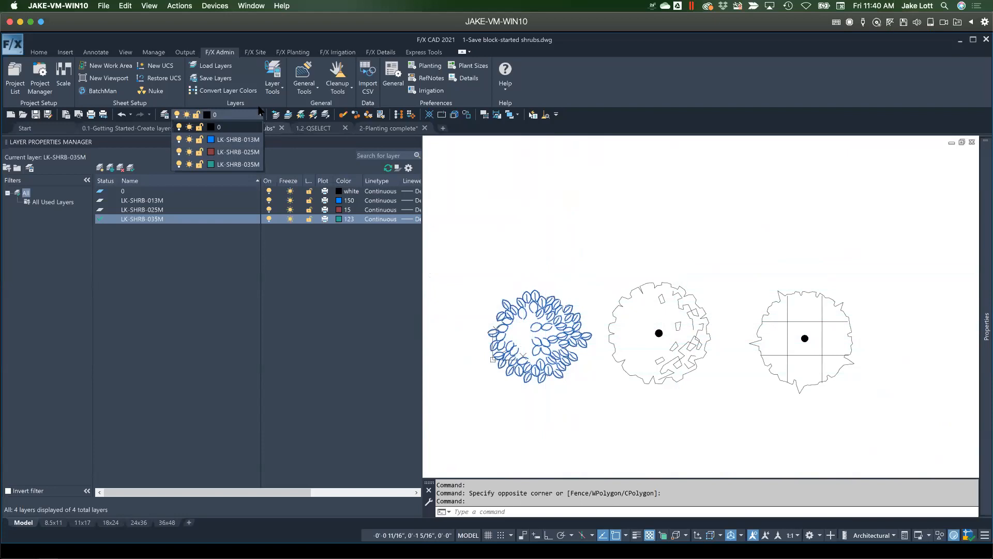
pyautogui.click(260, 115)
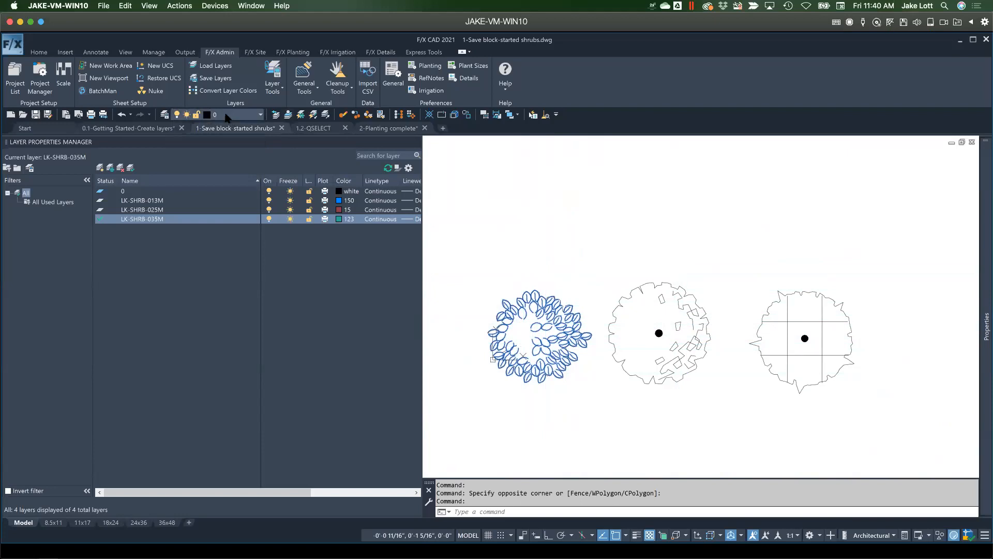
pyautogui.click(259, 116)
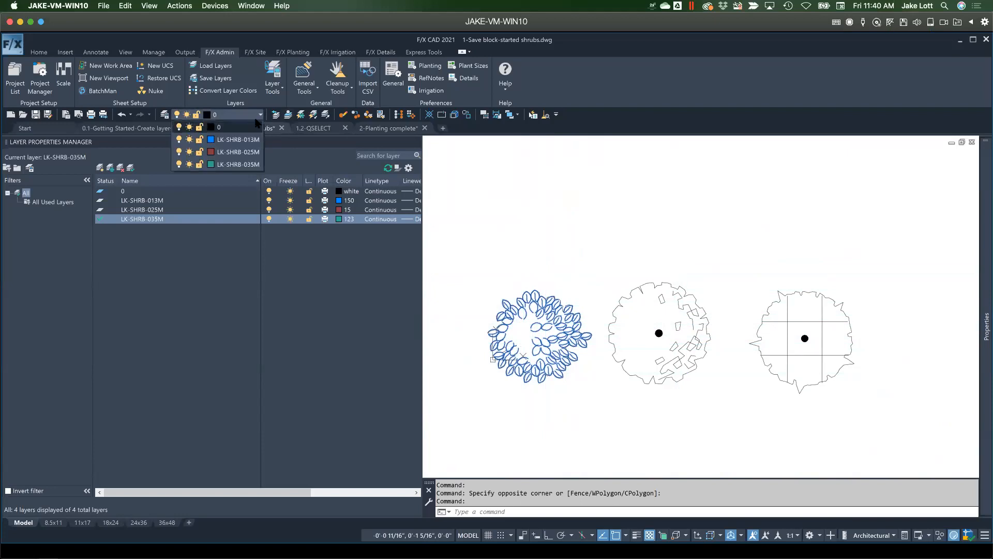
pyautogui.click(258, 117)
pyautogui.click(258, 117)
pyautogui.click(258, 117)
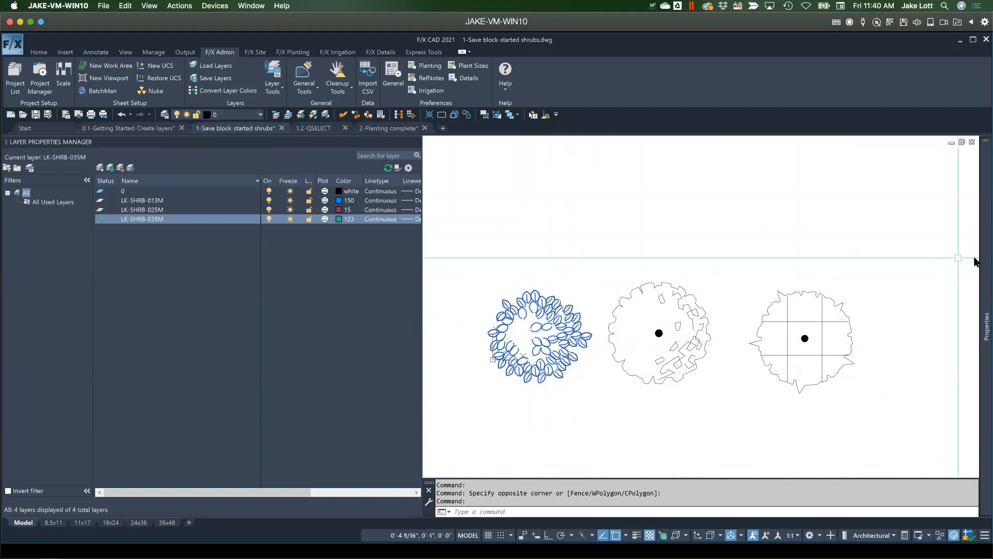
pyautogui.moveTo(985, 256)
pyautogui.click(931, 184)
pyautogui.click(931, 185)
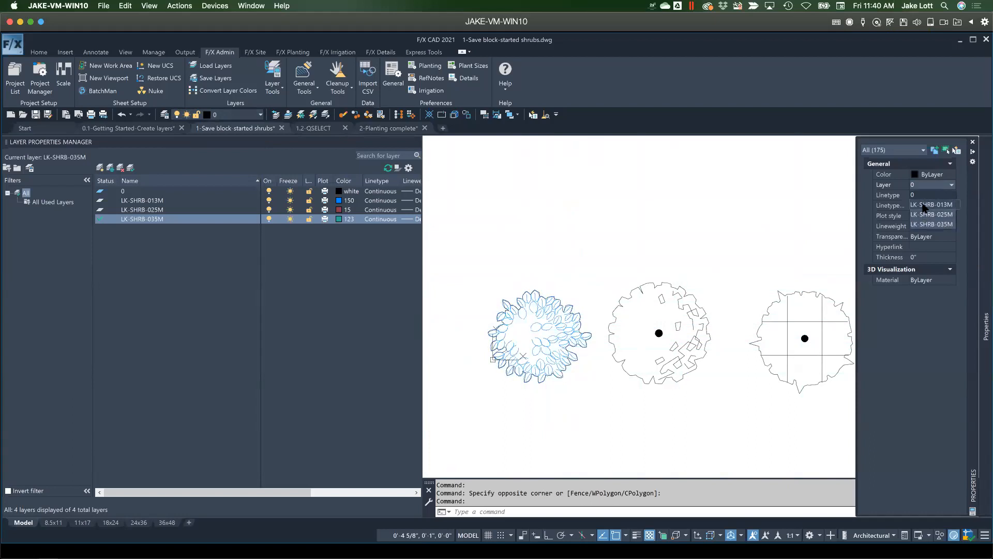
pyautogui.click(924, 206)
pyautogui.press('Escape')
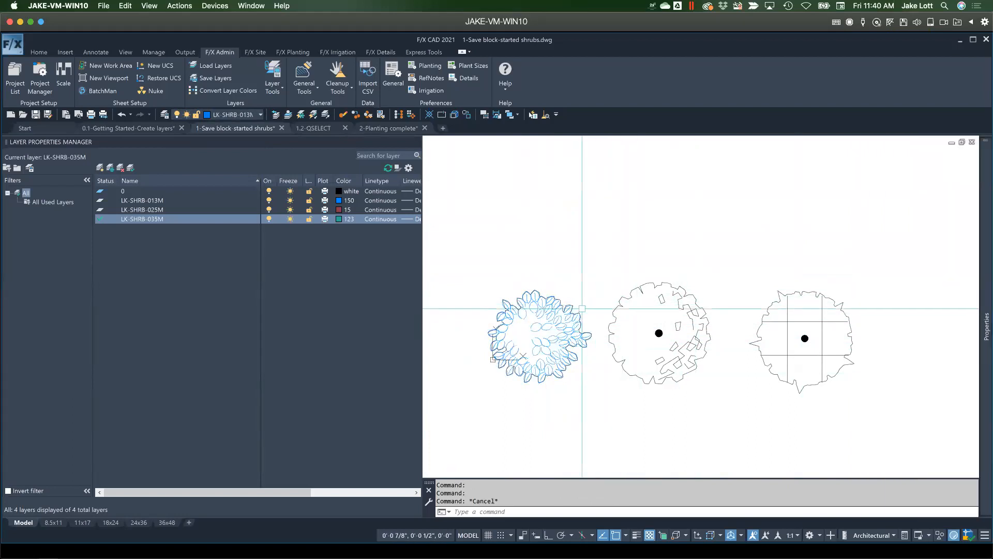
# Assign the outer outline of the leafy shrub symbol to layer LK-SHRB-035M
pyautogui.scroll(2, 581, 311)
pyautogui.scroll(2, 584, 342)
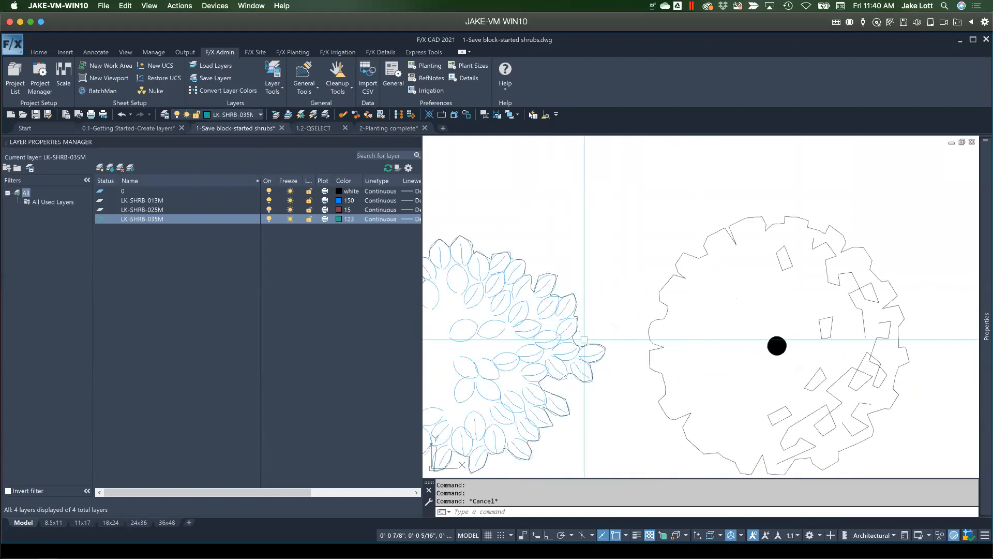
pyautogui.click(577, 340)
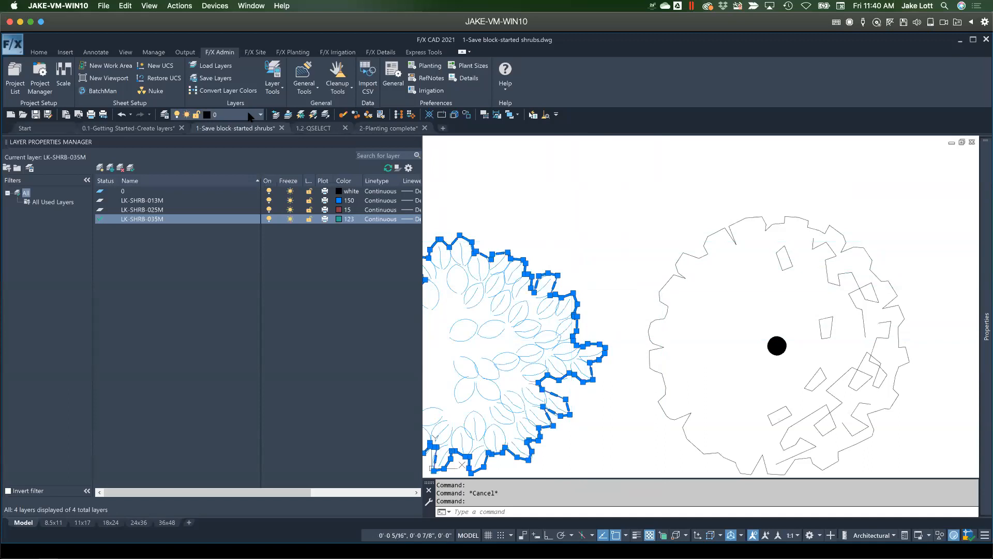
pyautogui.click(230, 115)
pyautogui.click(230, 165)
pyautogui.press('Escape')
# Make layer 0 current and toggle the visibility of the shrub linework layers to check them
pyautogui.scroll(-5, 562, 268)
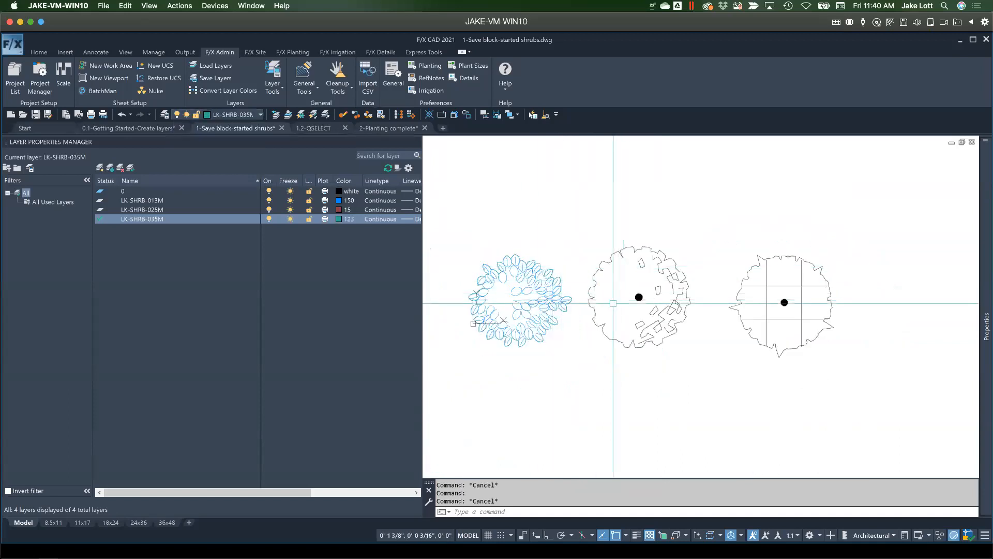
pyautogui.scroll(-4, 625, 299)
pyautogui.scroll(6, 636, 305)
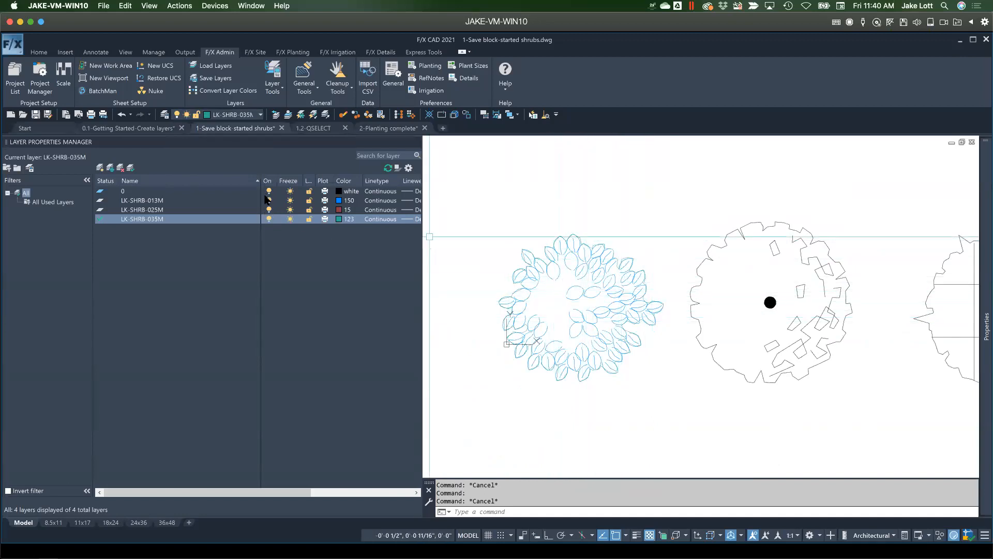
pyautogui.doubleClick(170, 191)
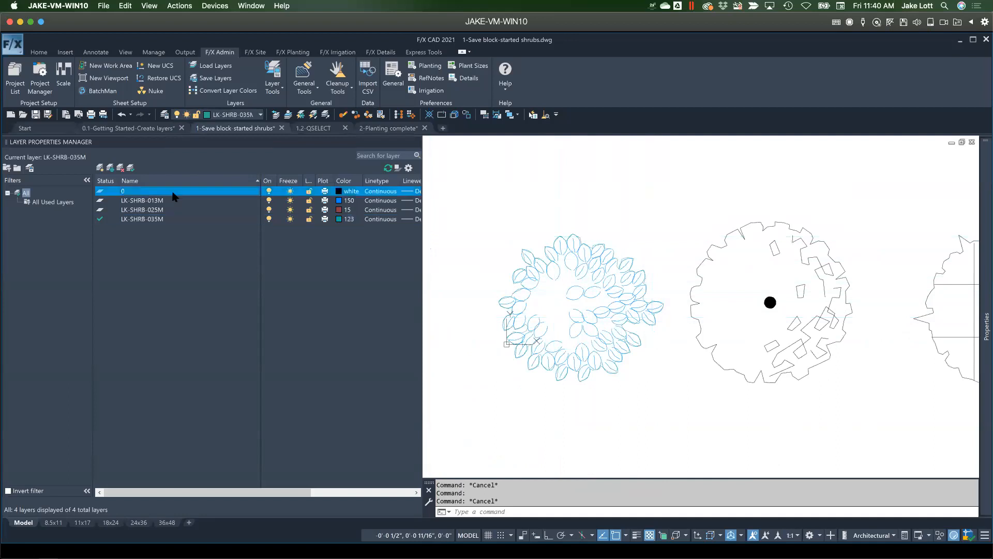
pyautogui.click(270, 219)
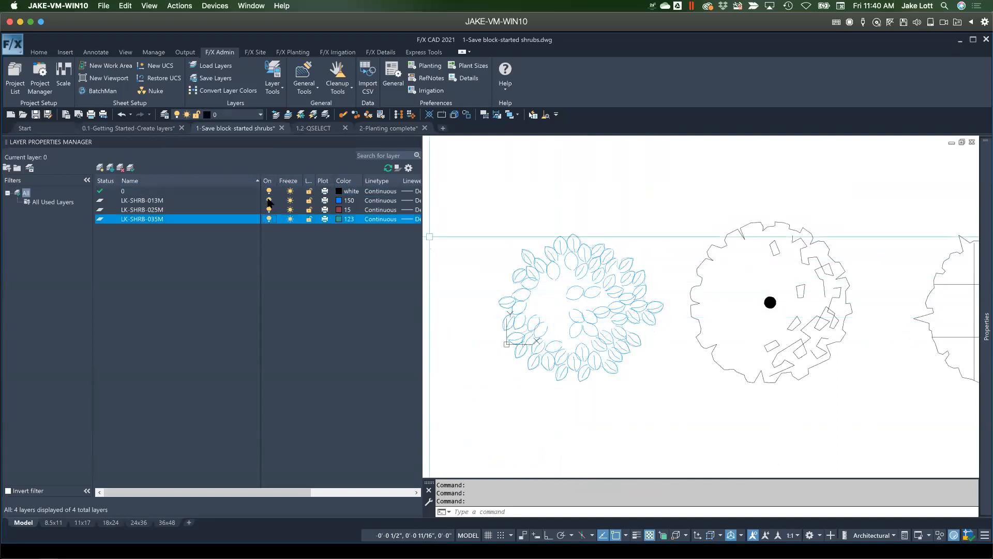
pyautogui.click(269, 201)
pyautogui.click(269, 200)
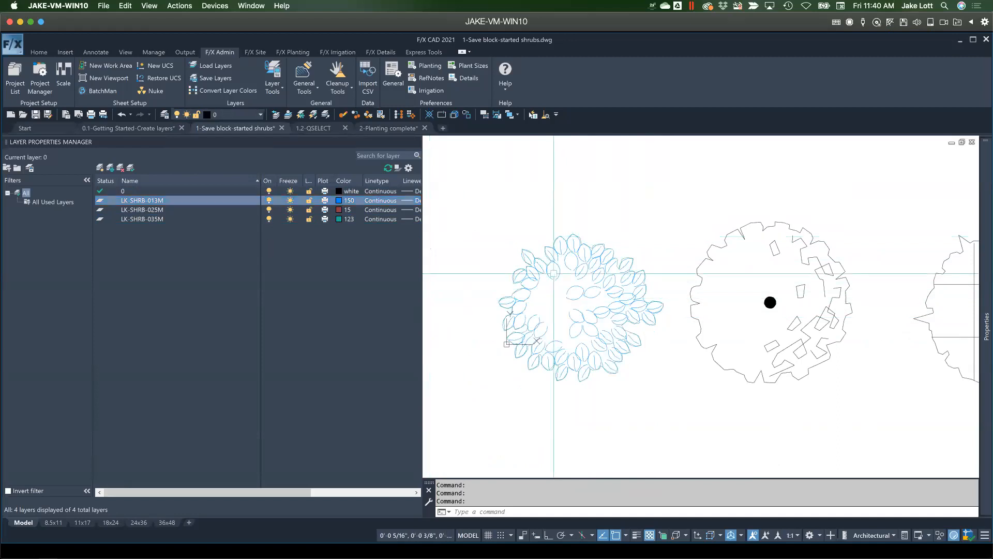
# Examine the leafy shrub by selecting individual parts and the whole symbol, clearing the selection each time
pyautogui.scroll(-2, 519, 295)
pyautogui.moveTo(518, 297); pyautogui.dragTo(514, 333, button='middle')
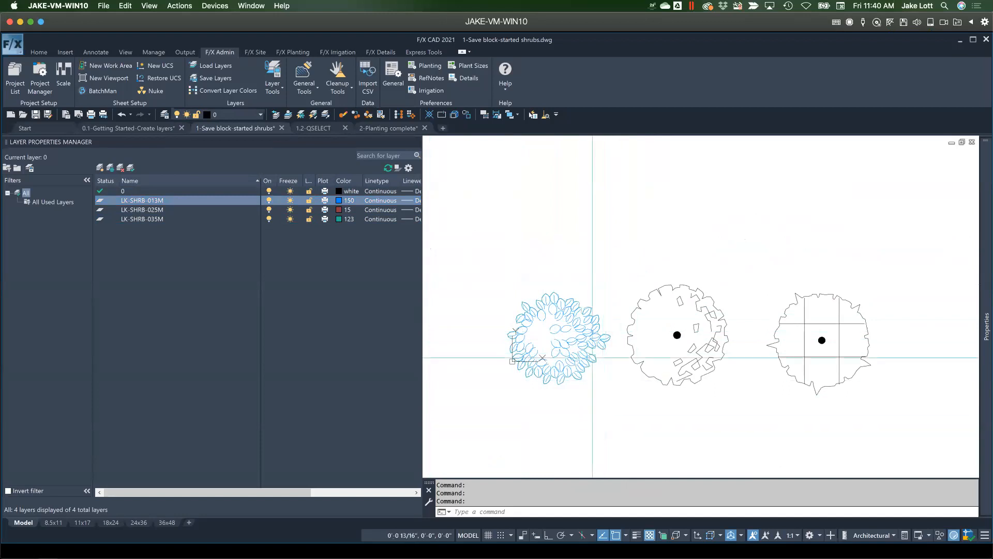
pyautogui.scroll(2, 573, 347)
pyautogui.click(573, 338)
pyautogui.press('Escape')
pyautogui.click(556, 342)
pyautogui.press('Escape')
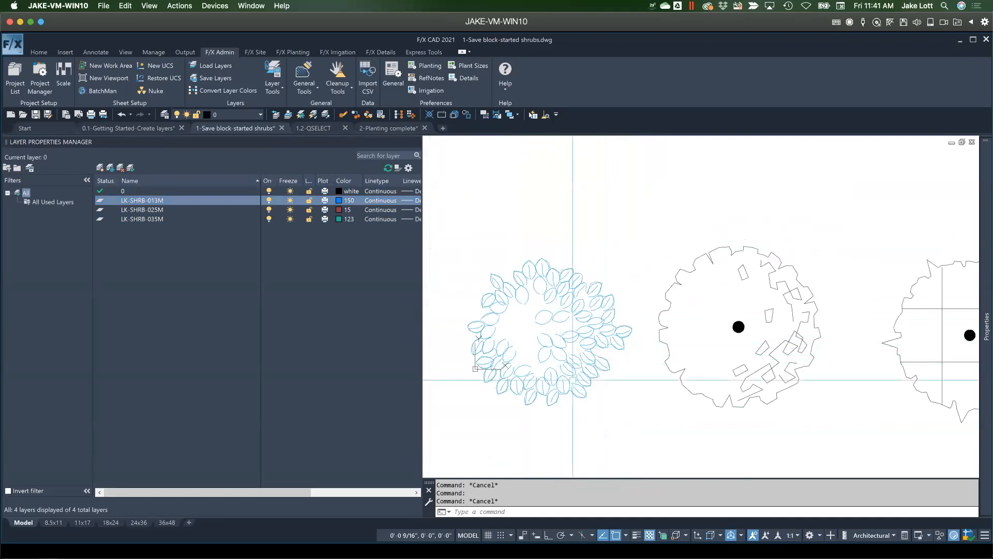
pyautogui.click(647, 443)
pyautogui.click(453, 231)
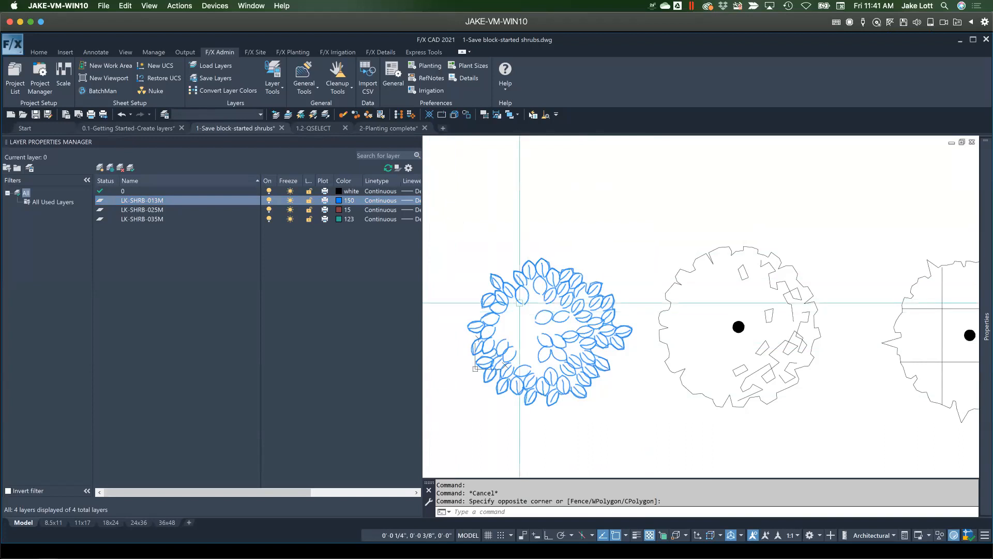
pyautogui.press('Escape')
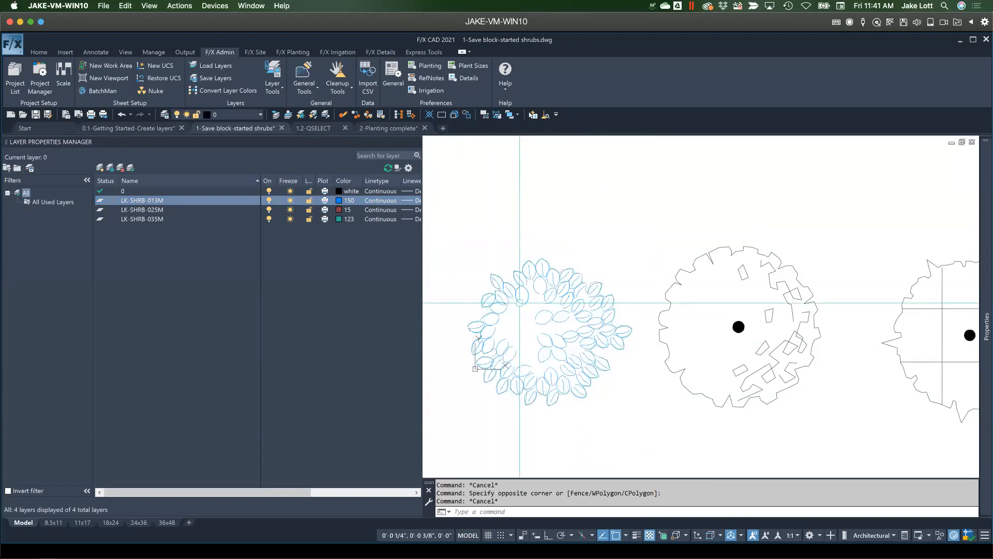
# Start a block definition named LAFX-SHRB-001 with its base point at the centre of the leafy shrub
pyautogui.write('BLOCK')
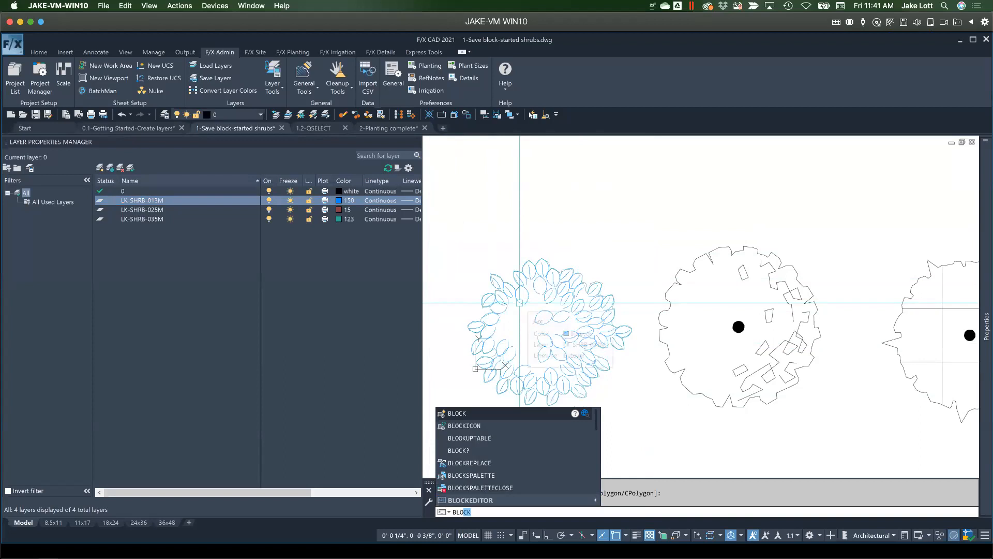
pyautogui.press('Return')
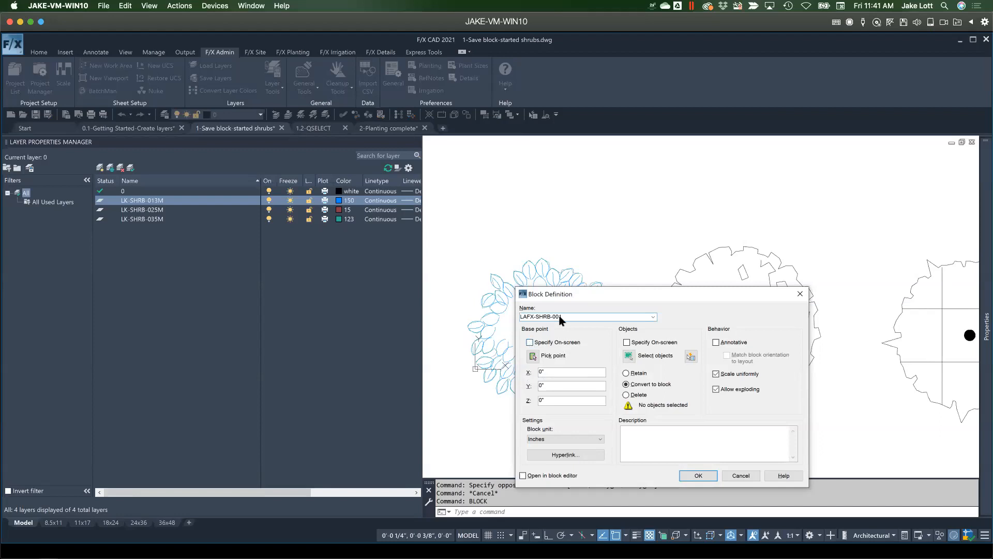
pyautogui.moveTo(595, 296); pyautogui.dragTo(683, 191)
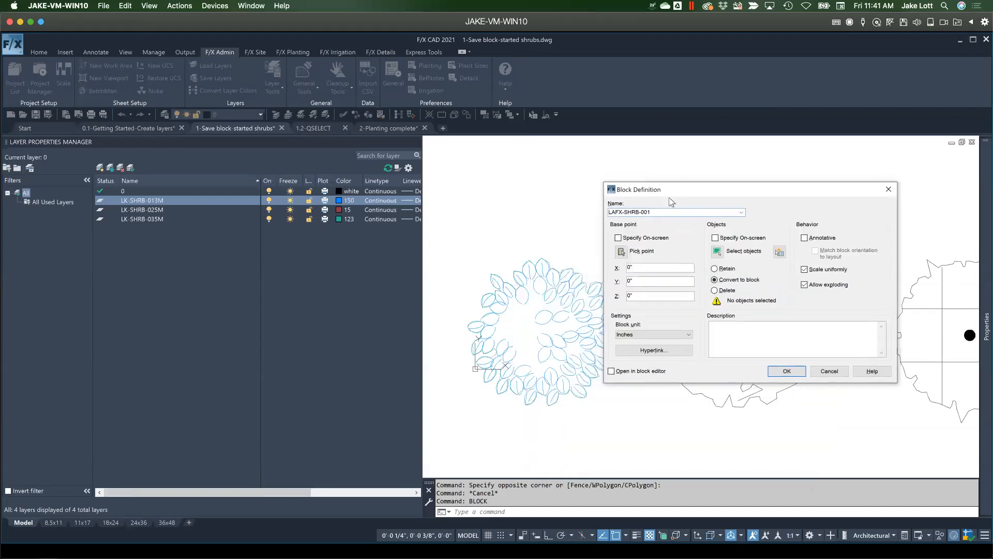
pyautogui.click(620, 253)
pyautogui.scroll(4, 505, 285)
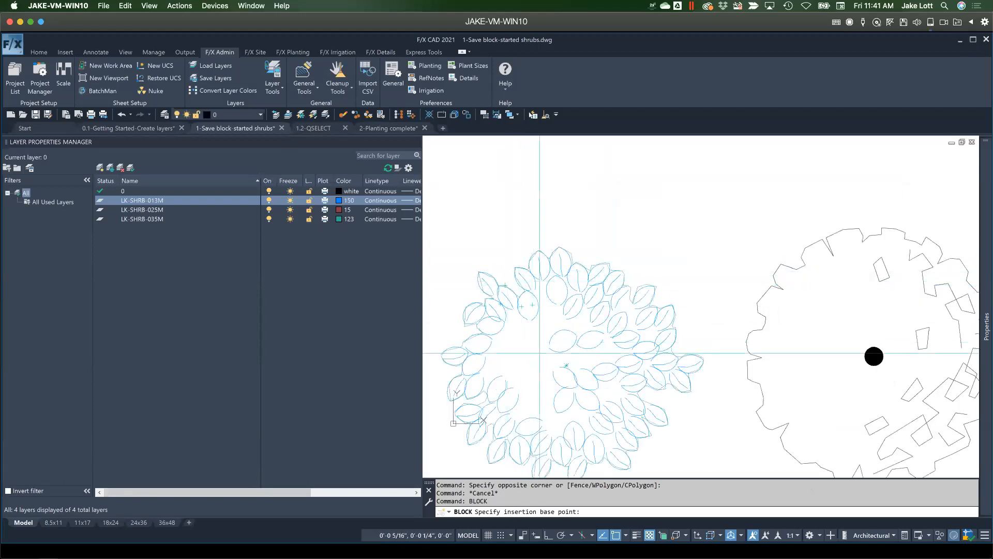
pyautogui.click(566, 366)
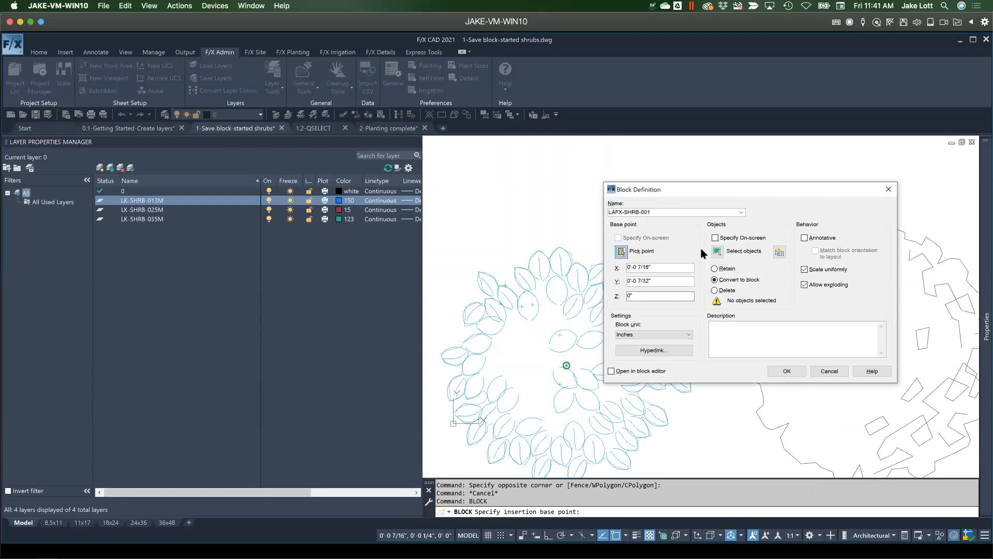
# Select all linework of the leafy shrub as the block's objects and create the block, converting the originals
pyautogui.click(717, 251)
pyautogui.scroll(-4, 673, 362)
pyautogui.click(680, 397)
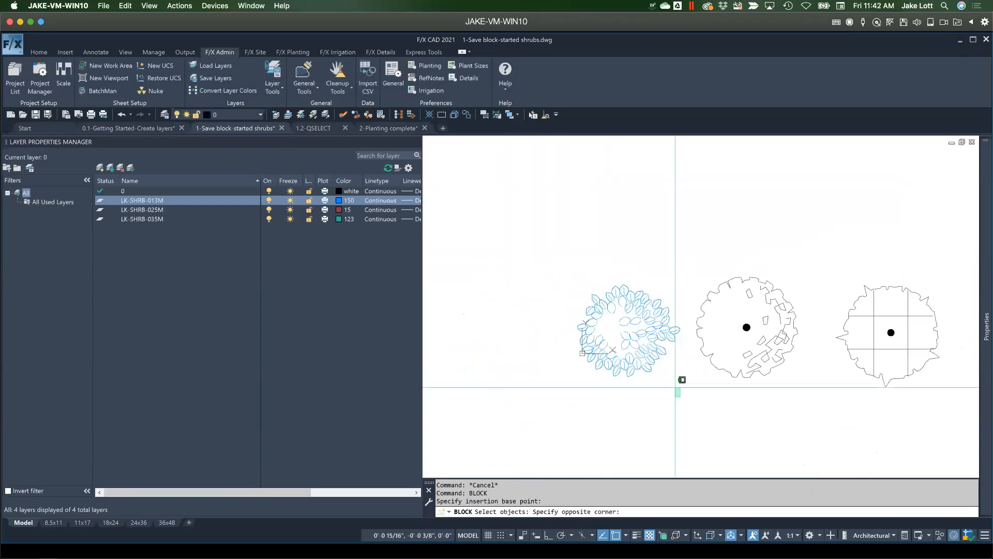
pyautogui.click(576, 282)
pyautogui.press('Return')
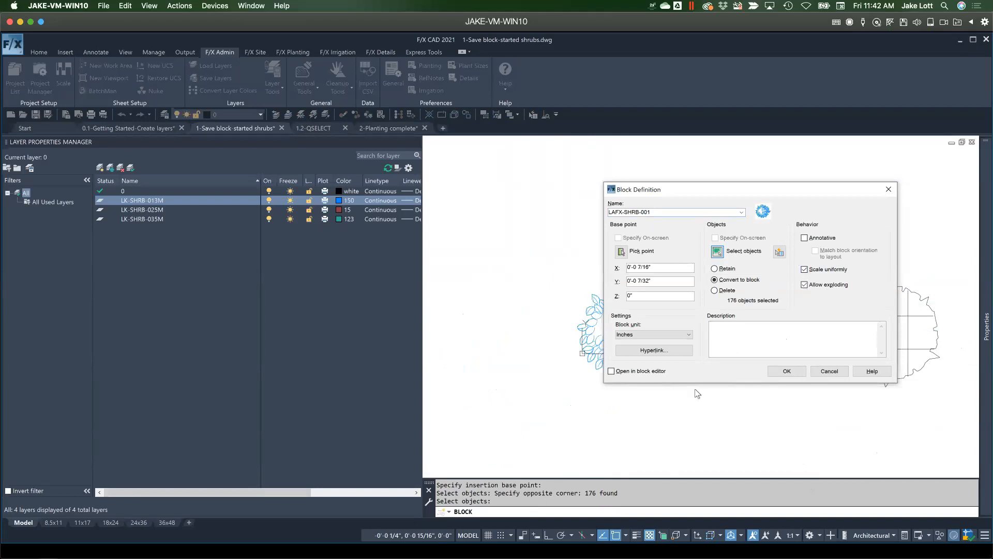
pyautogui.click(787, 372)
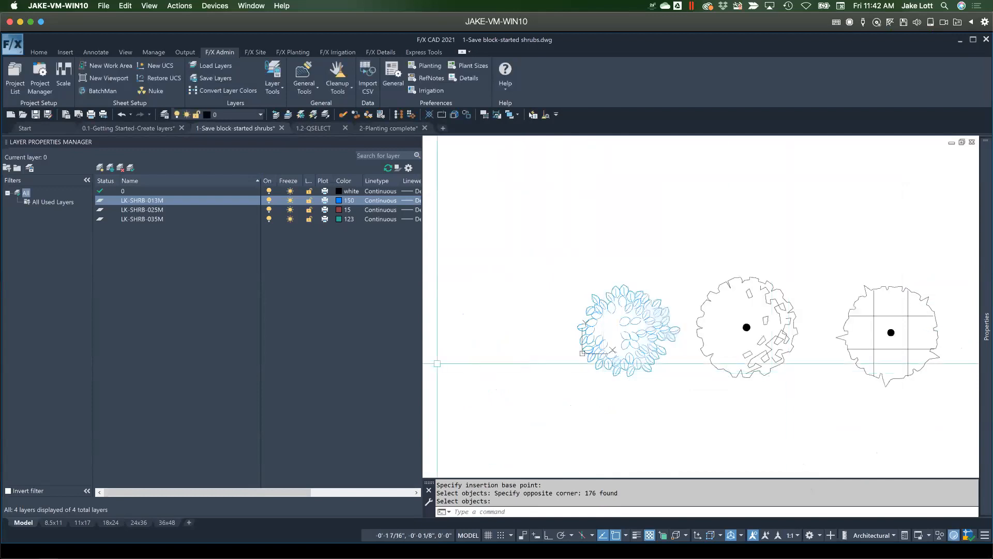
# Test the leafy shrub block by moving it away by its base-point grip and placing it back near its original spot
pyautogui.click(636, 349)
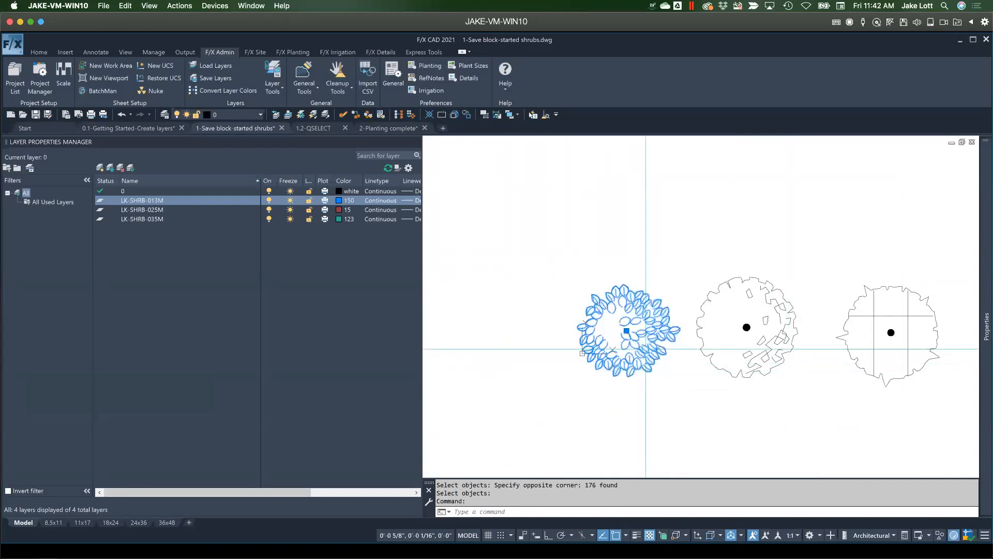
pyautogui.click(626, 331)
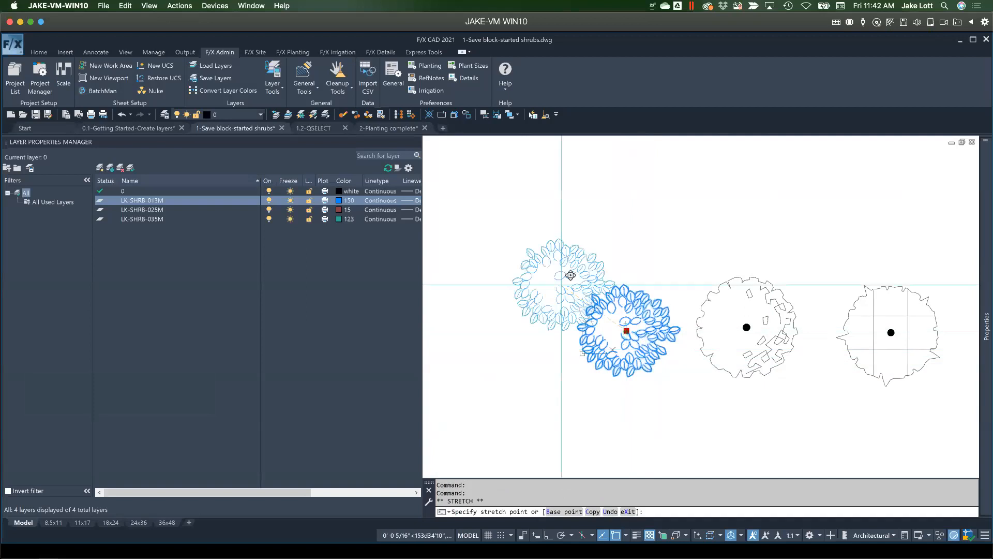
pyautogui.click(534, 243)
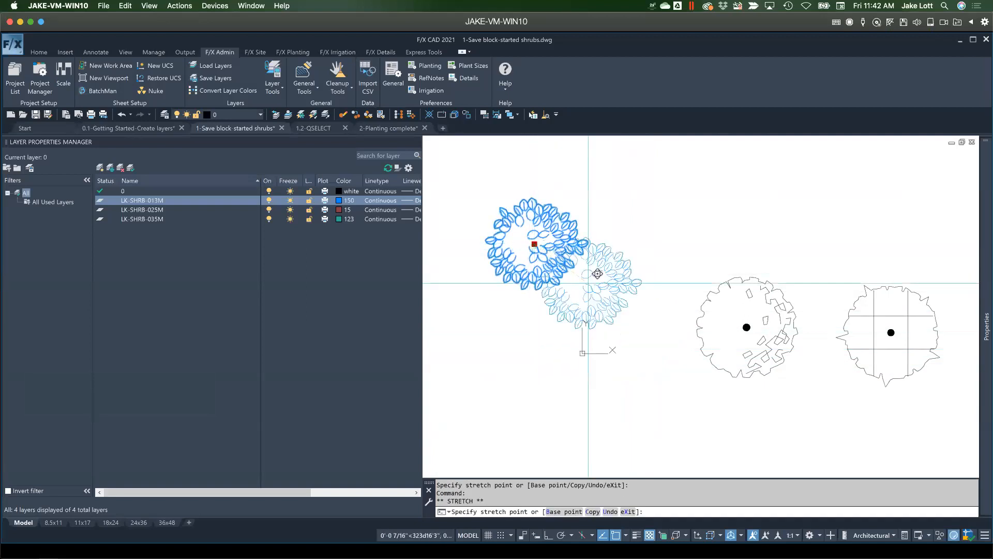
pyautogui.click(613, 310)
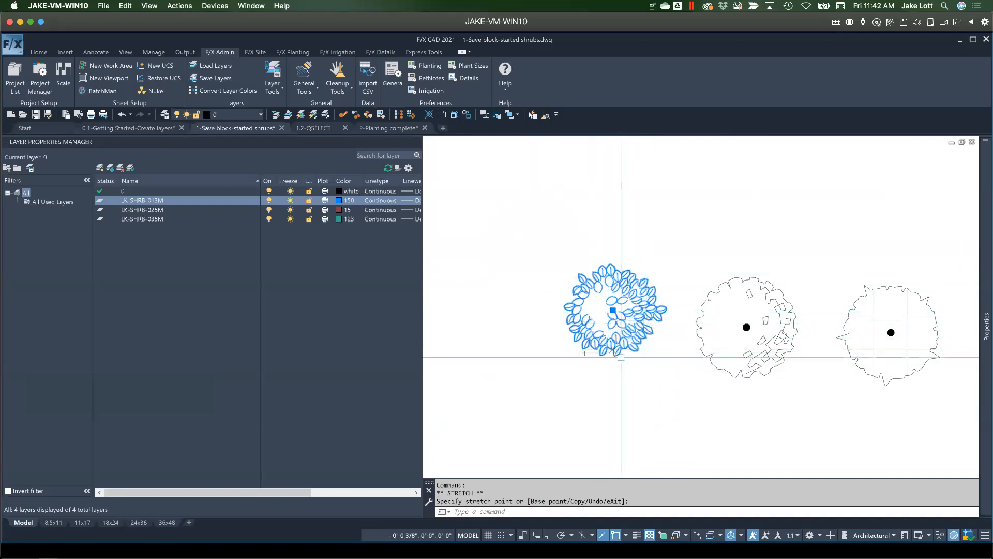
pyautogui.moveTo(627, 343); pyautogui.dragTo(599, 366, button='middle')
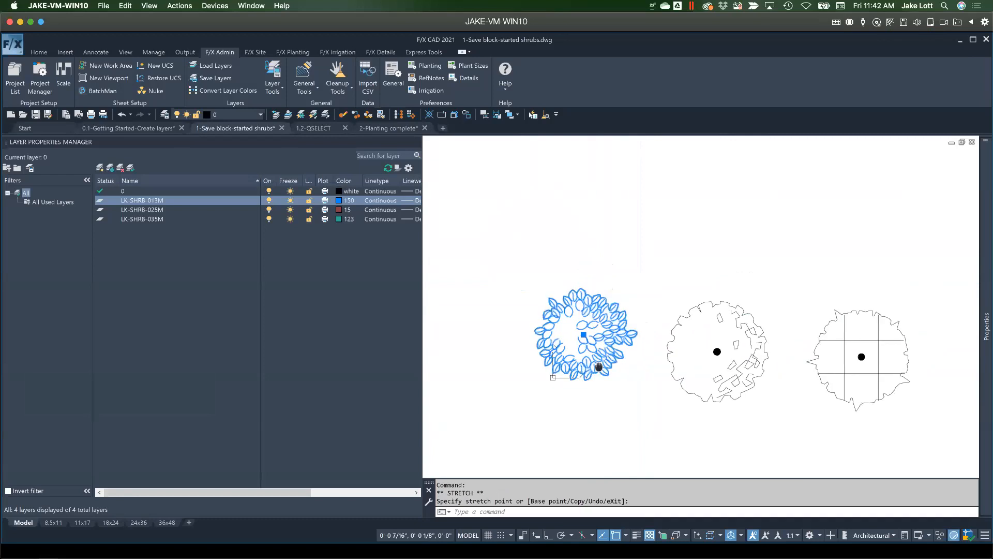
# Move the small inner shapes of the middle shrub to layer LK-SHRB-013M, excluding its outline and centre dot
pyautogui.scroll(-2, 637, 361)
pyautogui.moveTo(688, 357); pyautogui.dragTo(637, 361, button='middle')
pyautogui.scroll(4, 648, 371)
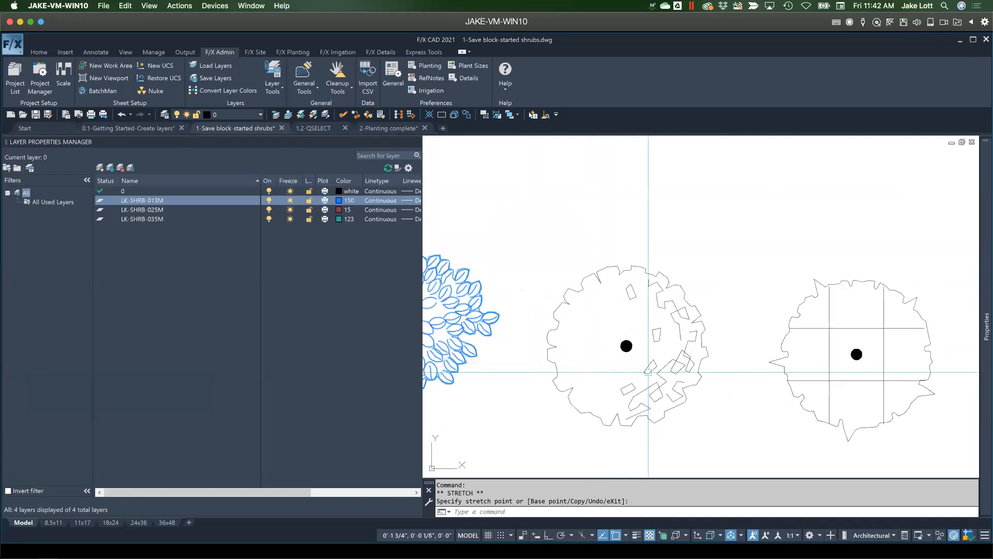
pyautogui.press('Escape')
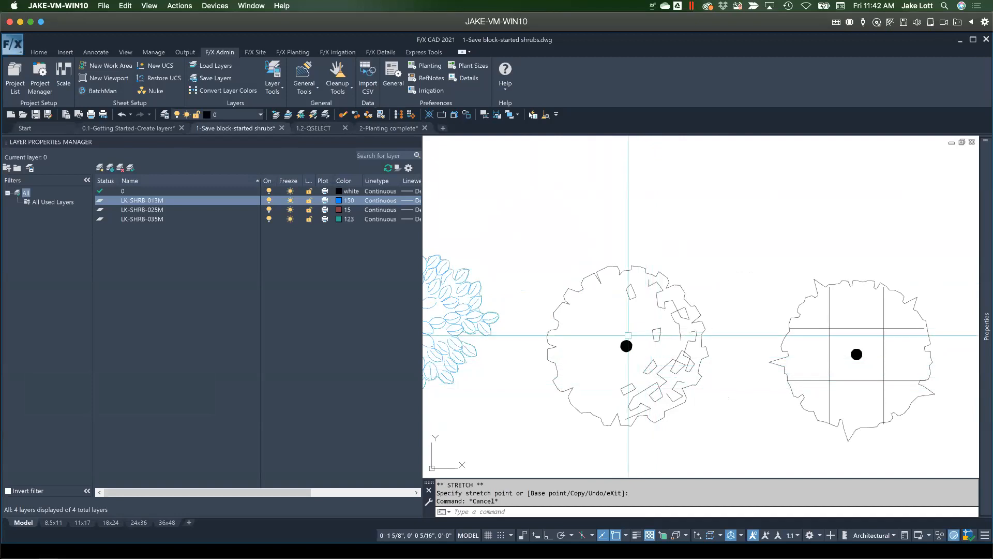
pyautogui.click(725, 454)
pyautogui.click(529, 214)
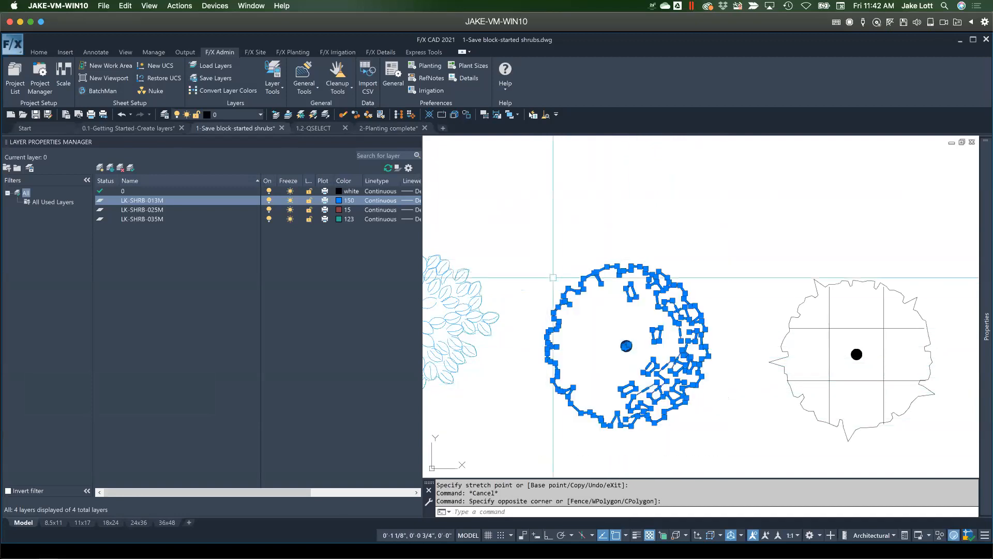
pyautogui.keyDown('shift'); pyautogui.click(597, 326); pyautogui.keyUp('shift')
pyautogui.keyDown('shift'); pyautogui.click(567, 288); pyautogui.keyUp('shift')
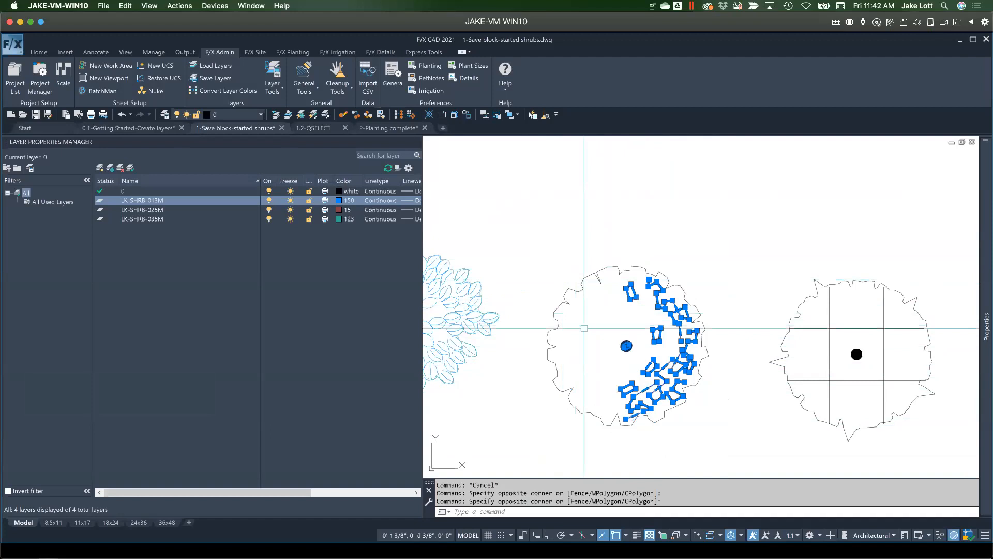
pyautogui.click(636, 357)
pyautogui.keyDown('shift'); pyautogui.click(592, 314); pyautogui.keyUp('shift')
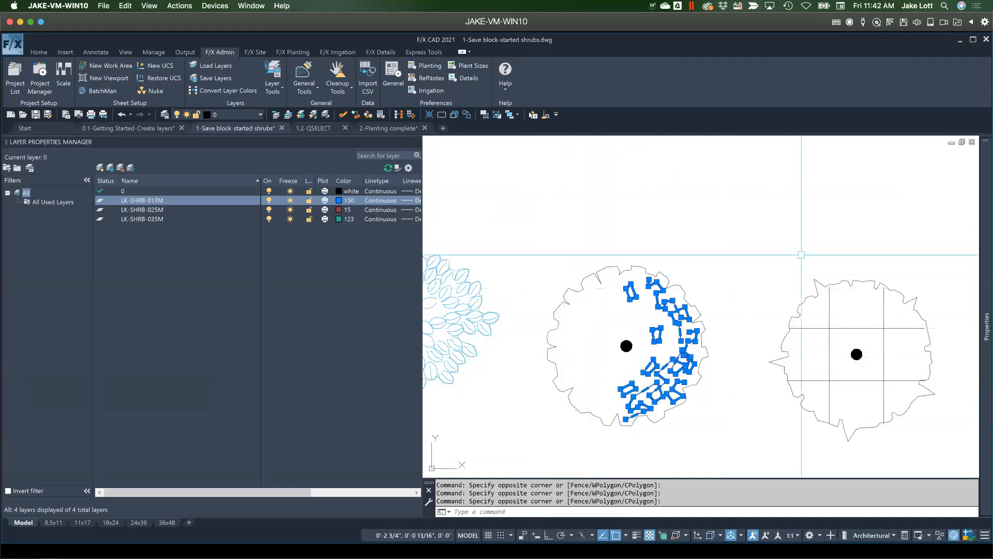
pyautogui.click(258, 115)
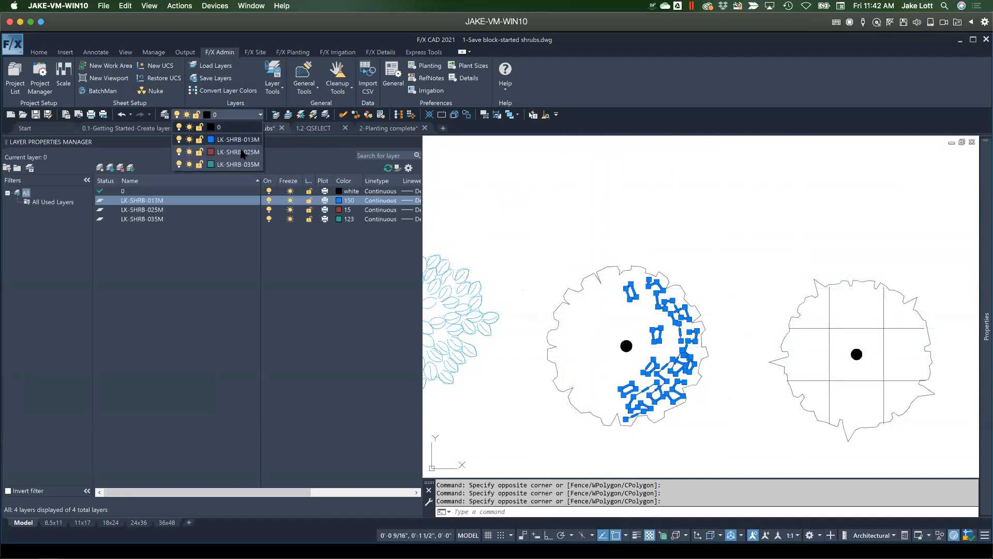
pyautogui.click(238, 140)
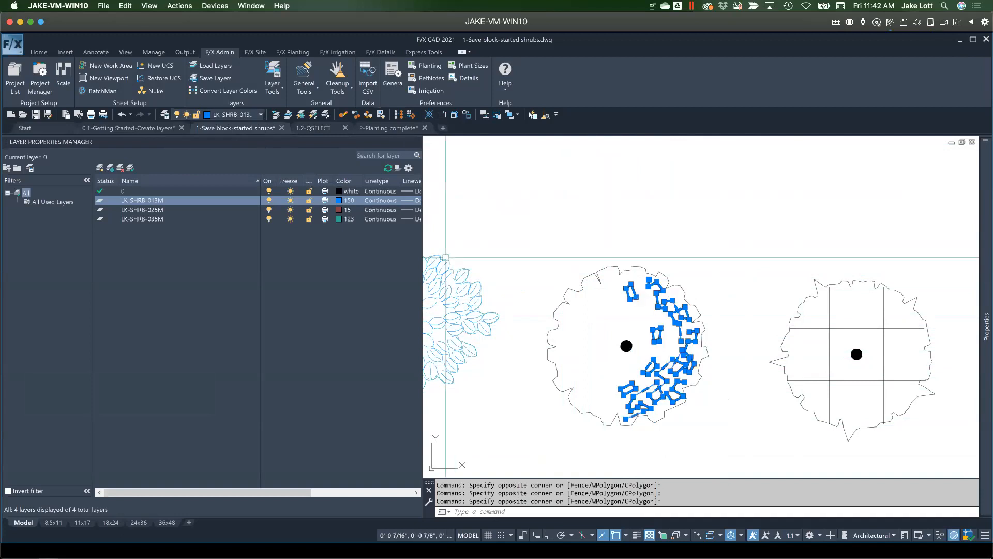
pyautogui.press('Escape')
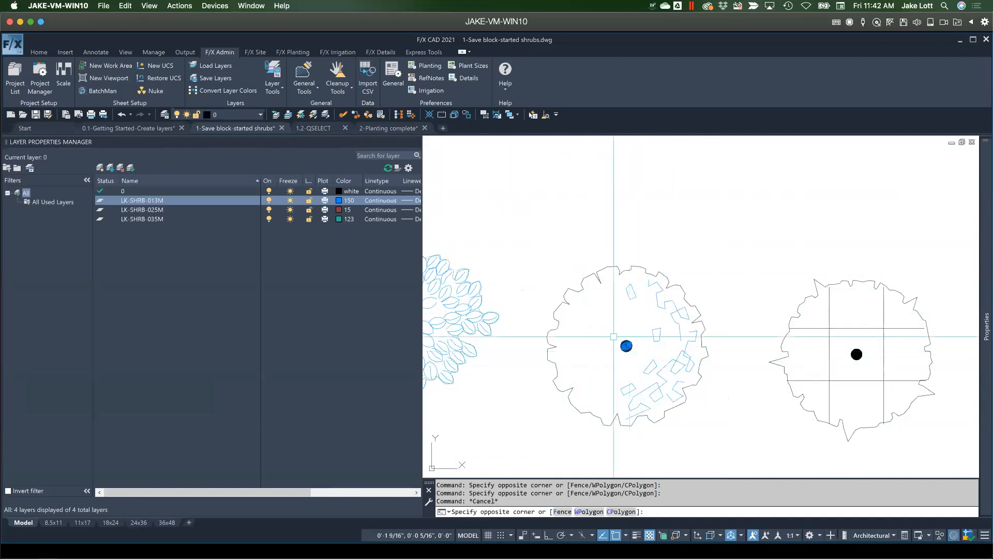
# Put the middle shrub's centre dot on layer LK-SHRB-025M and its outline on layer LK-SHRB-035M
pyautogui.click(236, 116)
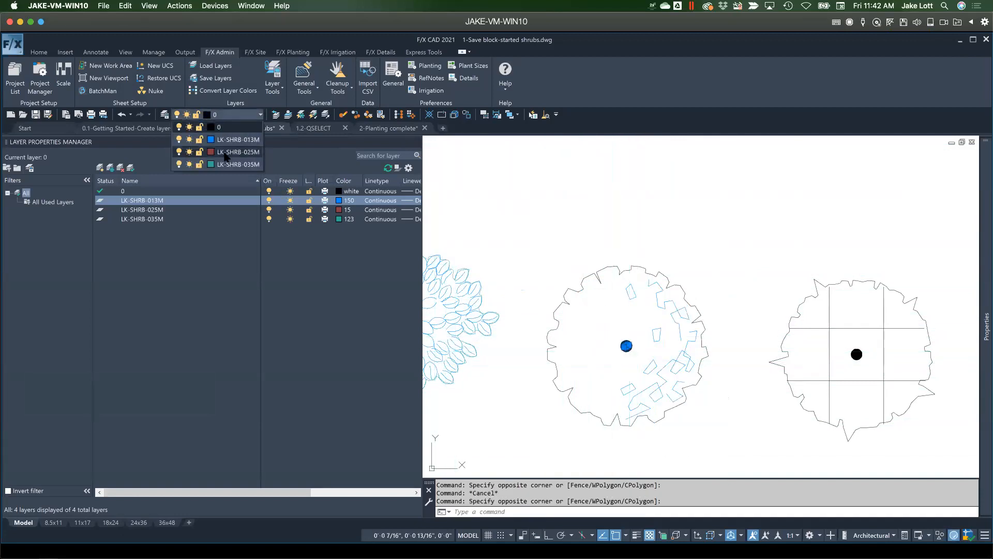
pyautogui.click(239, 149)
pyautogui.press('Escape')
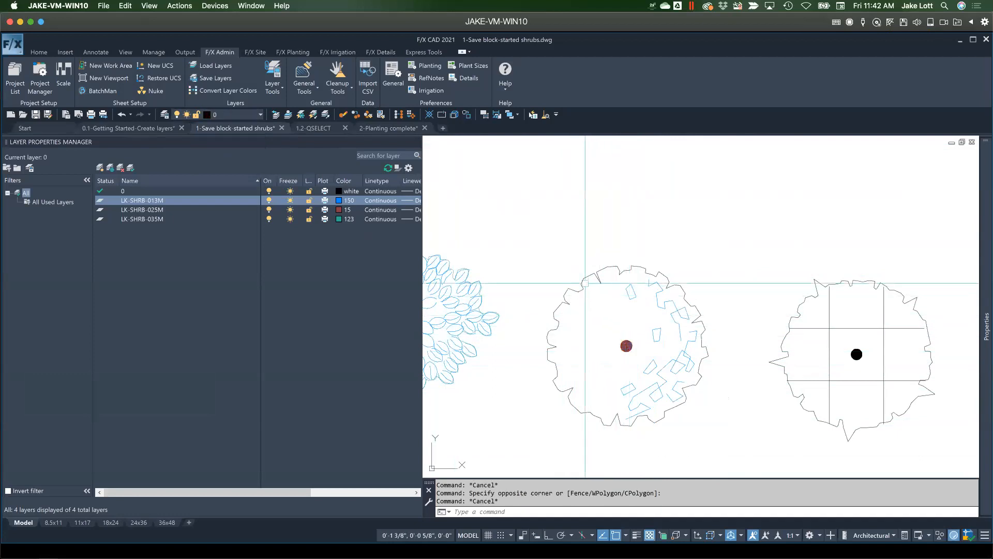
pyautogui.click(236, 114)
pyautogui.press('Escape')
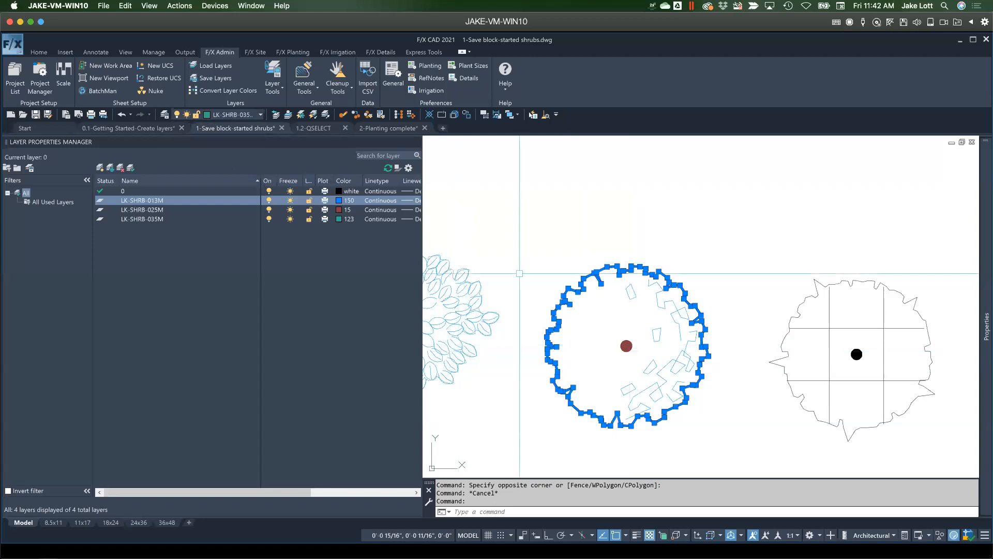
pyautogui.press('Escape')
pyautogui.scroll(-3, 558, 343)
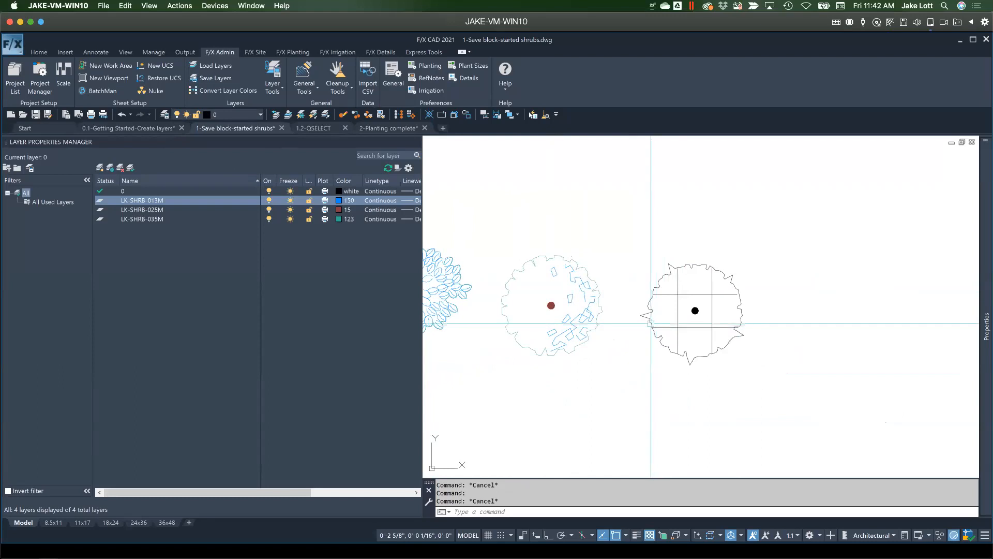
pyautogui.moveTo(622, 328); pyautogui.dragTo(663, 355, button='middle')
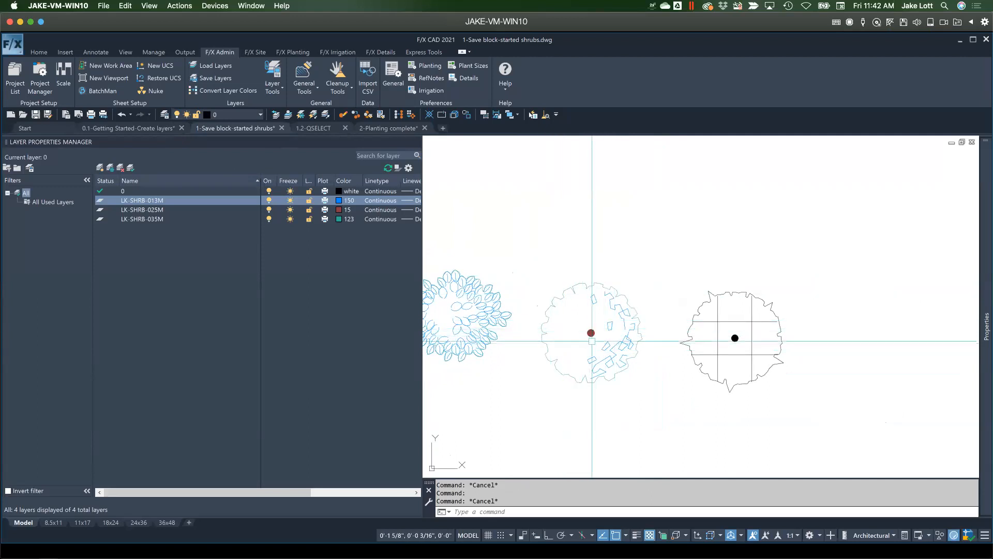
pyautogui.click(255, 52)
pyautogui.click(221, 89)
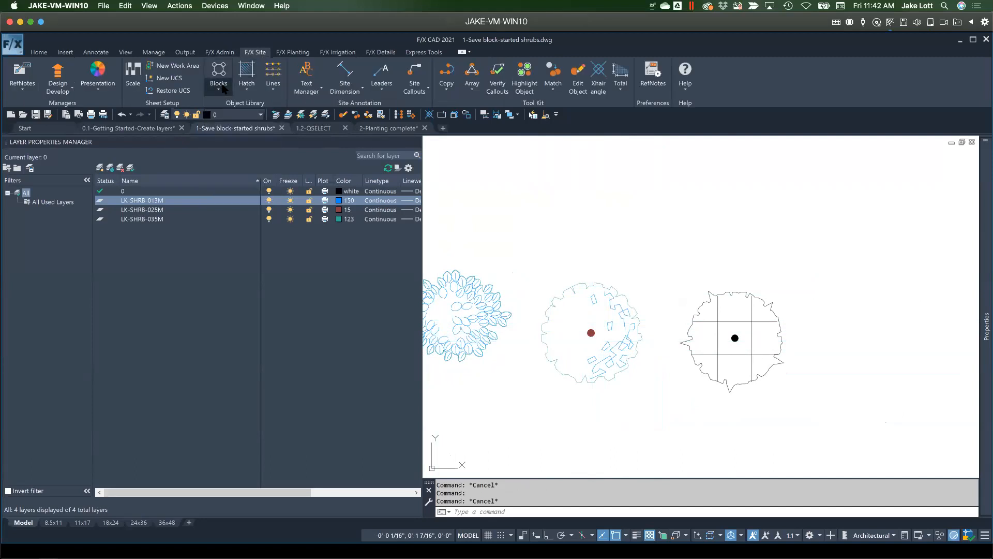
pyautogui.click(293, 52)
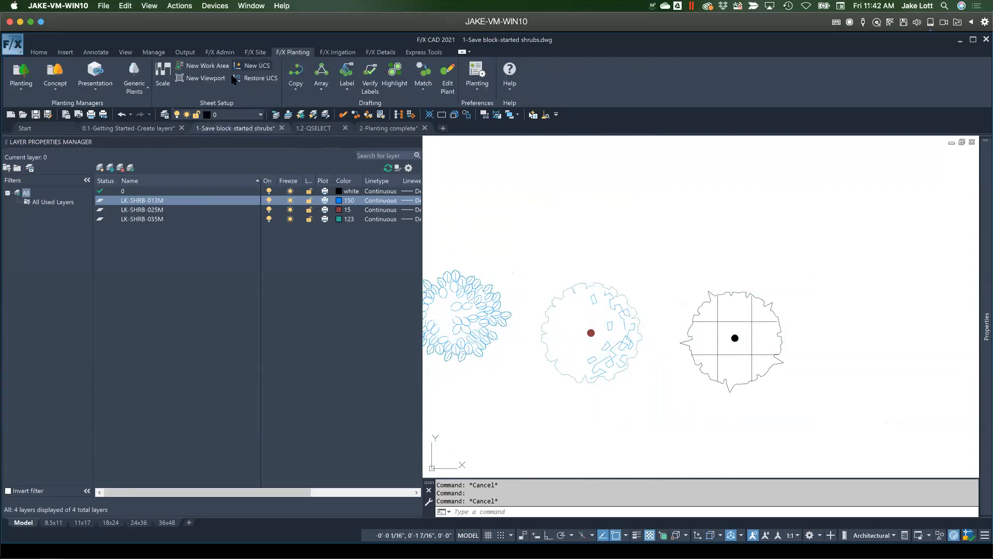
pyautogui.click(140, 92)
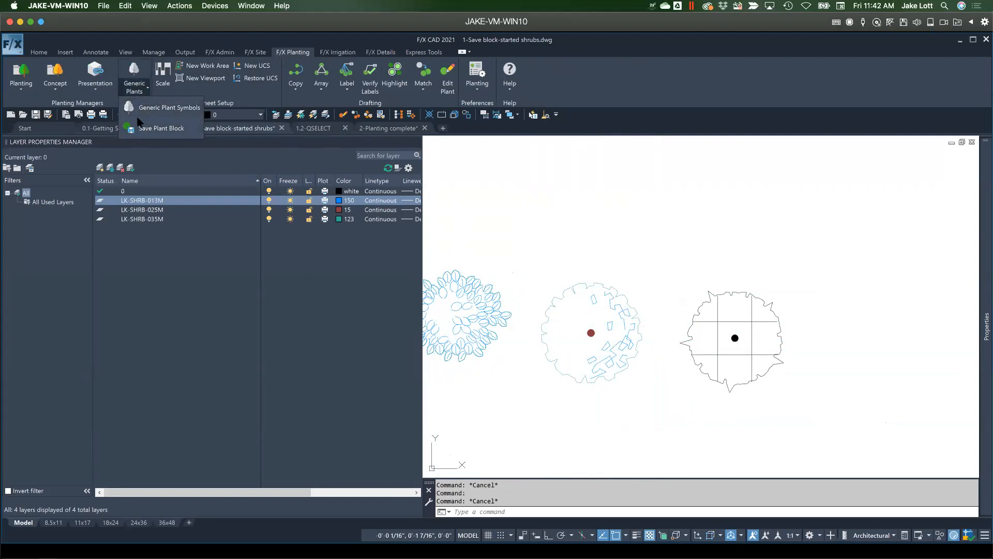
pyautogui.click(141, 91)
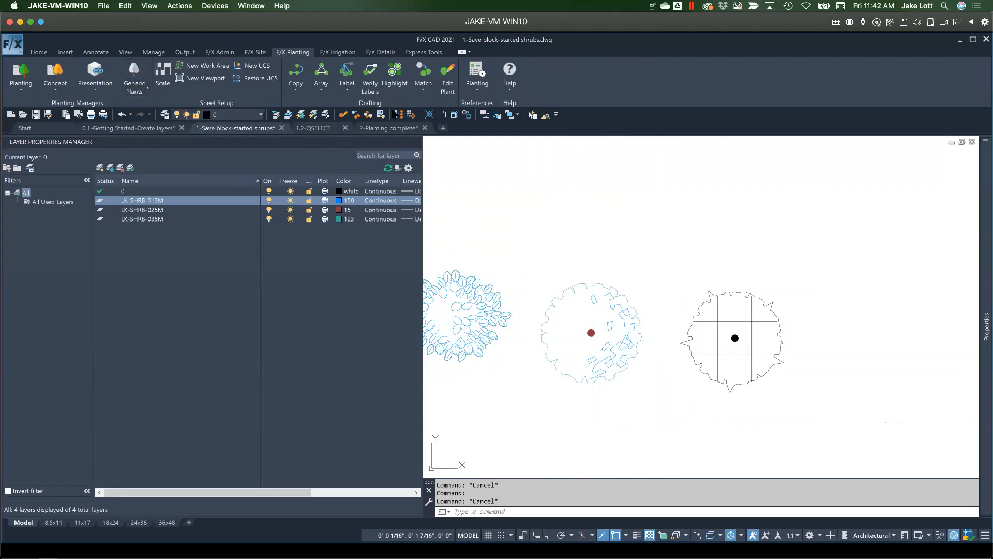
pyautogui.click(477, 89)
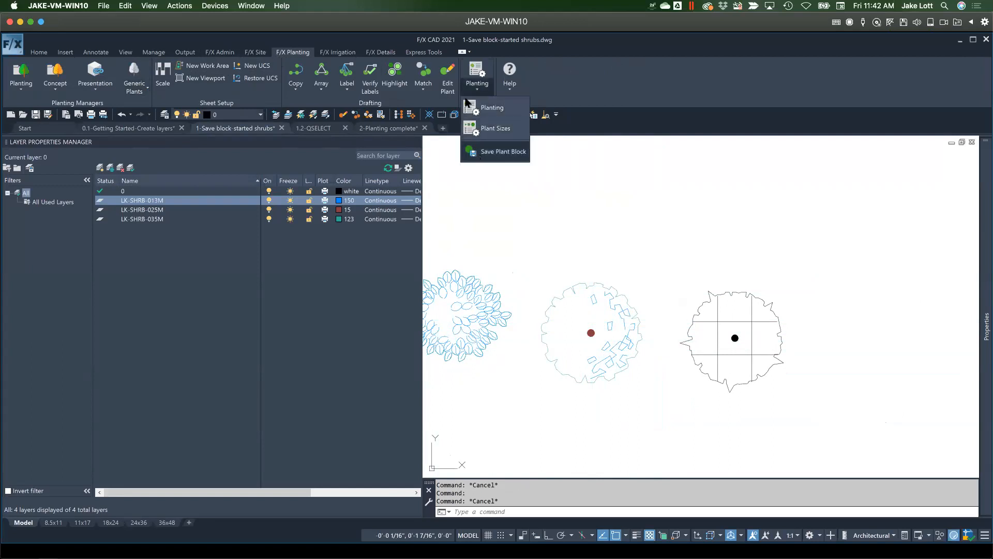
# Run Save Plant Block on the middle shrub, with its insertion point at the centre dot and all its linework selected
pyautogui.click(145, 89)
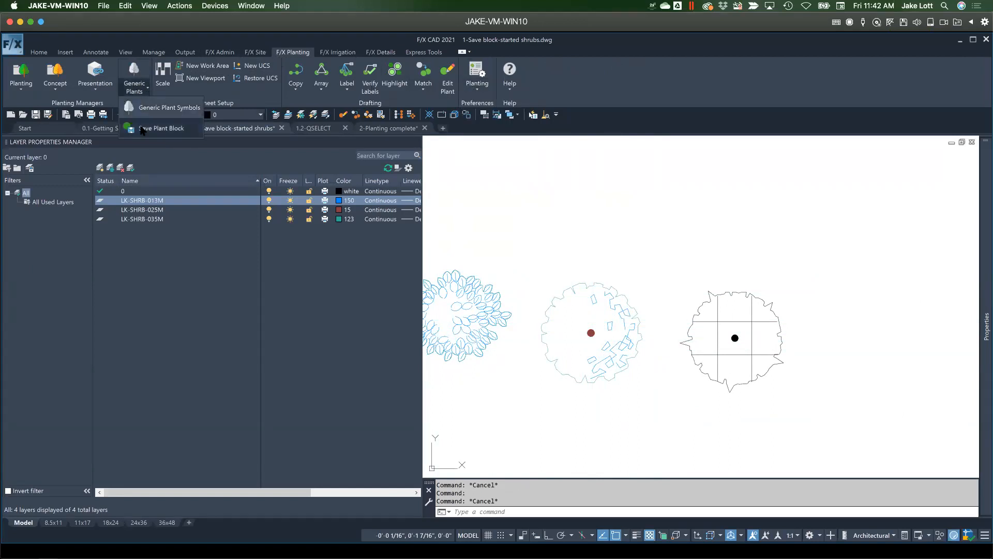
pyautogui.click(143, 129)
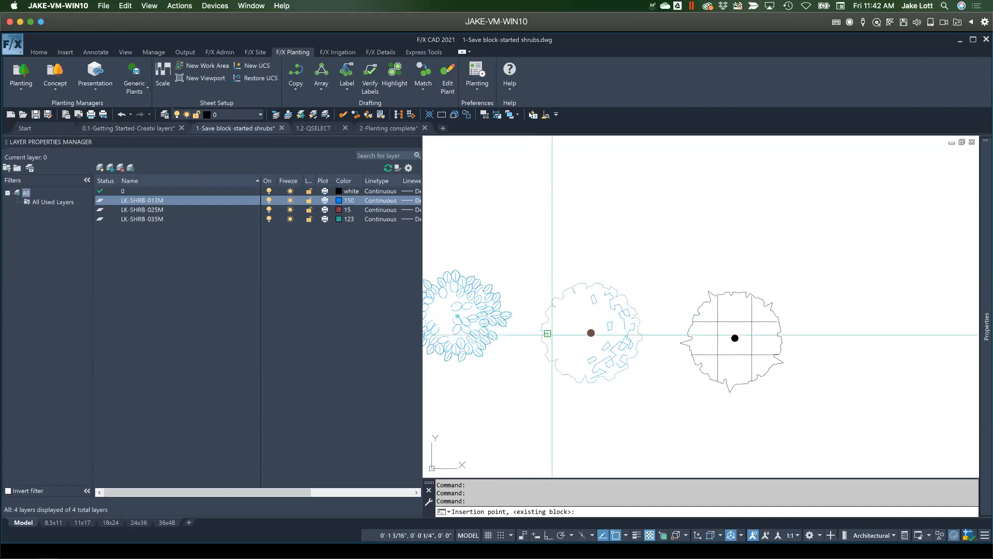
pyautogui.scroll(5, 597, 354)
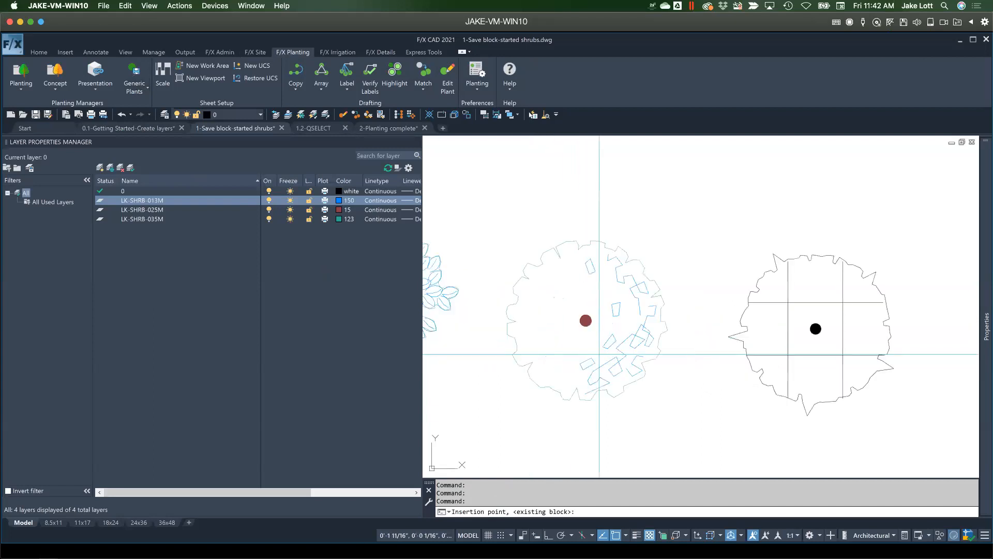
pyautogui.click(564, 269)
pyautogui.scroll(-3, 563, 269)
pyautogui.click(678, 403)
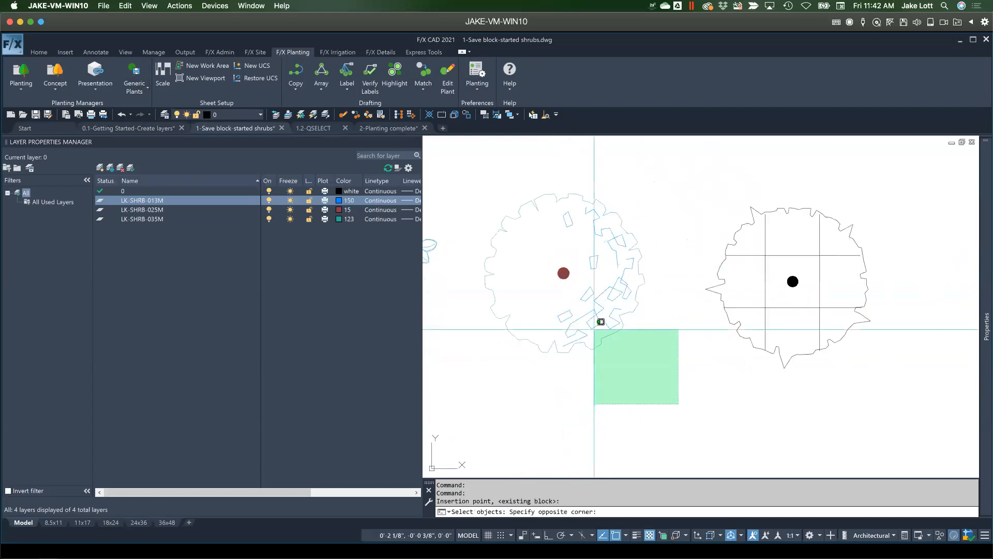
pyautogui.click(469, 154)
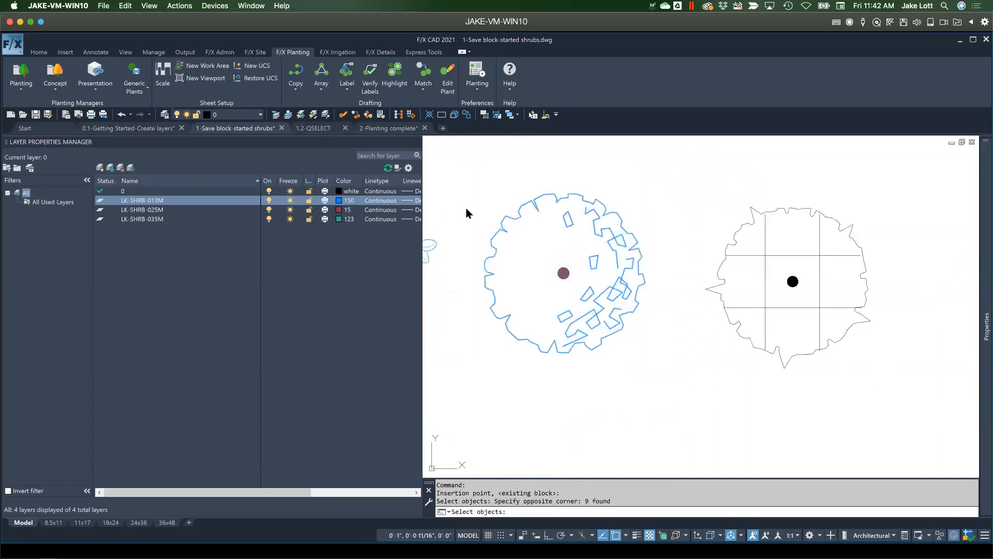
pyautogui.press('Return')
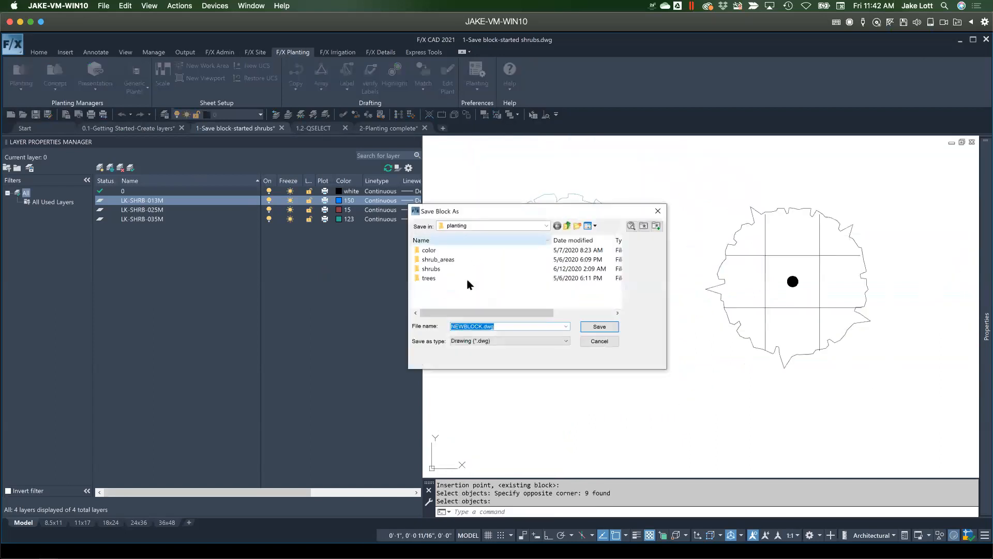
# Save the plant block as SHRB-001 in the 01-Office Standards folder under shrubs and accept its block settings
pyautogui.doubleClick(430, 269)
pyautogui.doubleClick(437, 250)
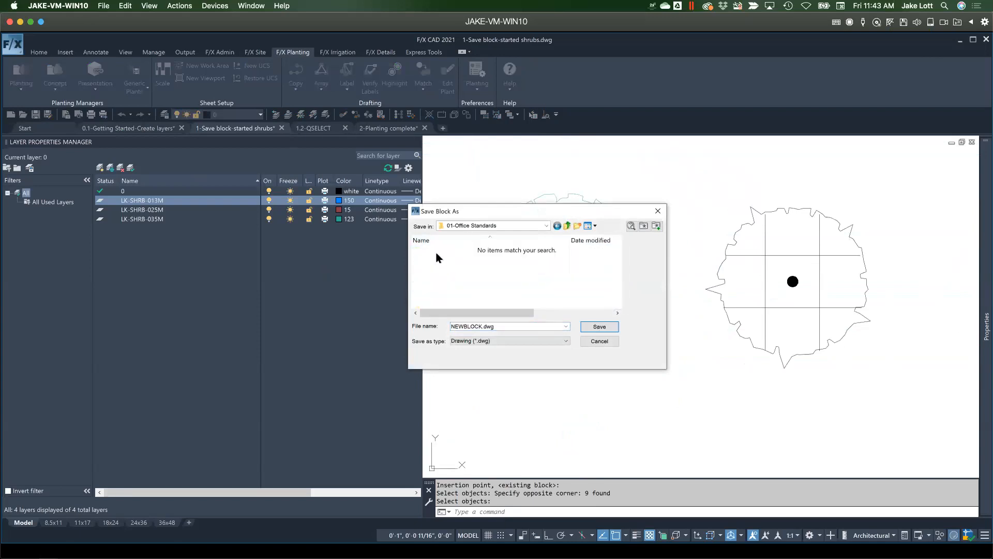
pyautogui.doubleClick(479, 326)
pyautogui.click(599, 327)
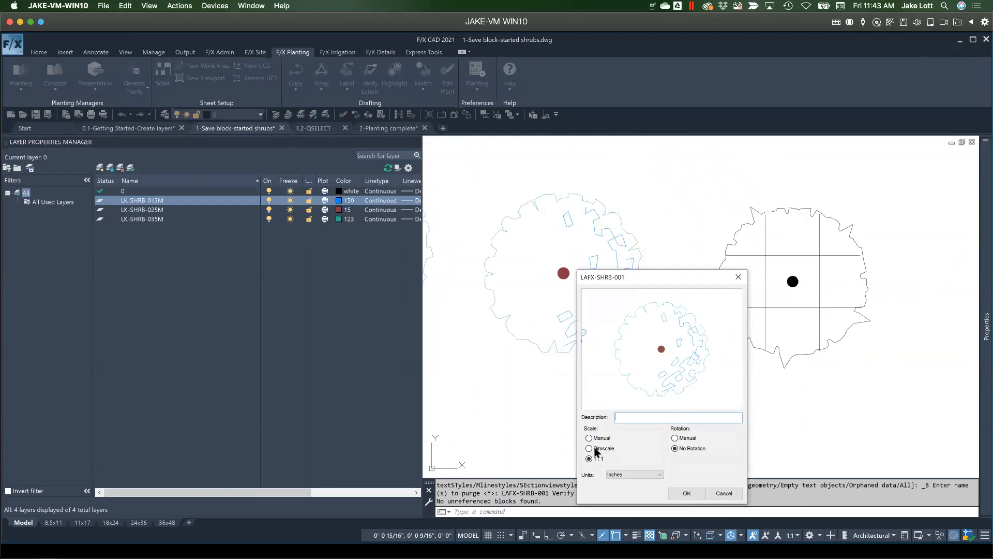
pyautogui.click(686, 492)
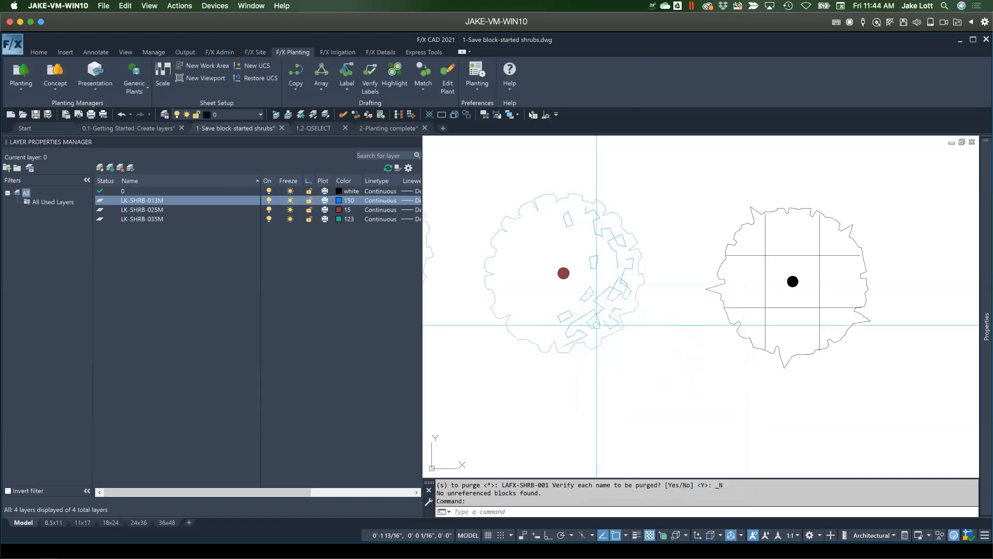
# Examine the original middle shrub's linework beside the leafy shrub's block by selecting part of it, and clear the selection
pyautogui.scroll(-3, 628, 344)
pyautogui.scroll(2, 603, 334)
pyautogui.click(595, 328)
pyautogui.press('Escape')
pyautogui.click(583, 325)
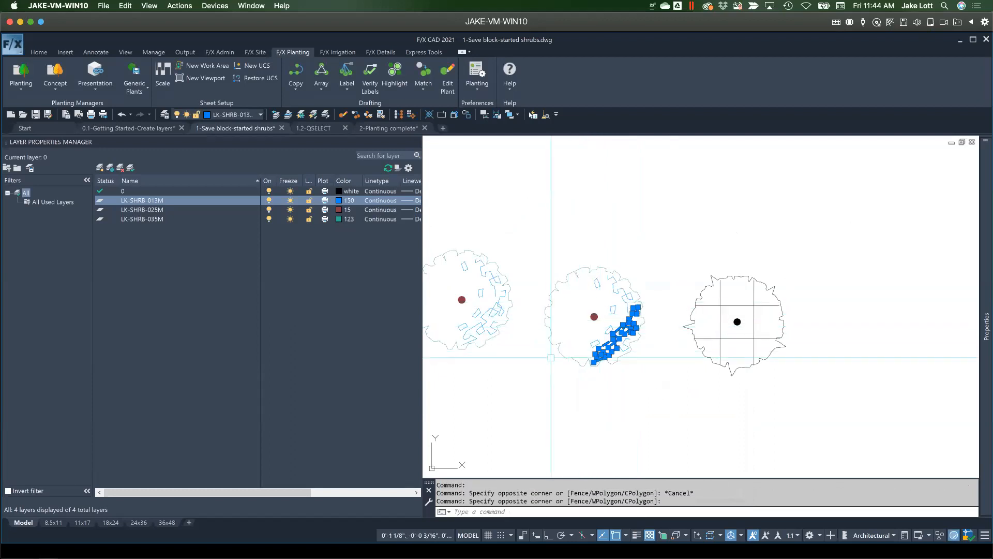
pyautogui.press('Escape')
pyautogui.press('Escape')
pyautogui.press('Escape')
pyautogui.press('Escape')
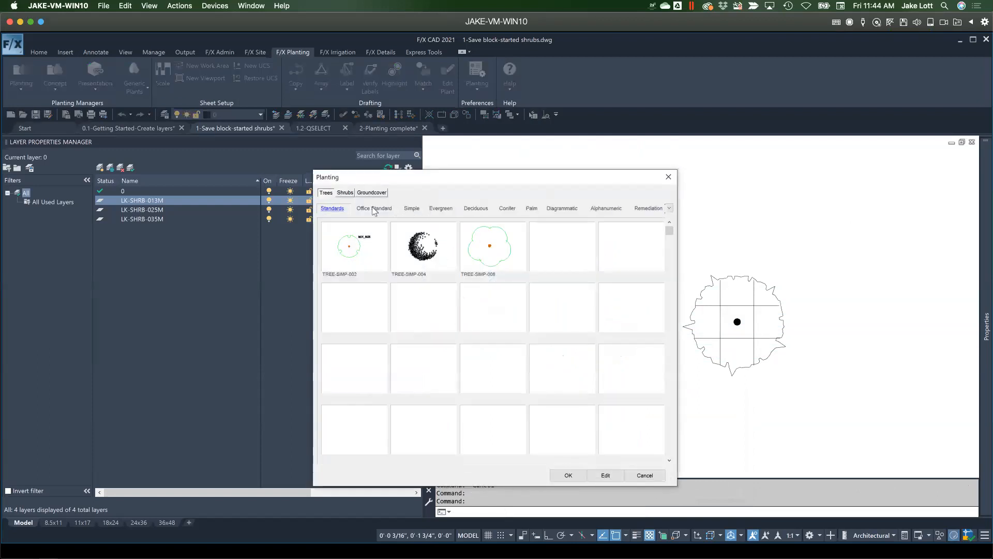
# Choose SHRB-001 from the Office Standards shrubs as the generic plant to place
pyautogui.click(389, 209)
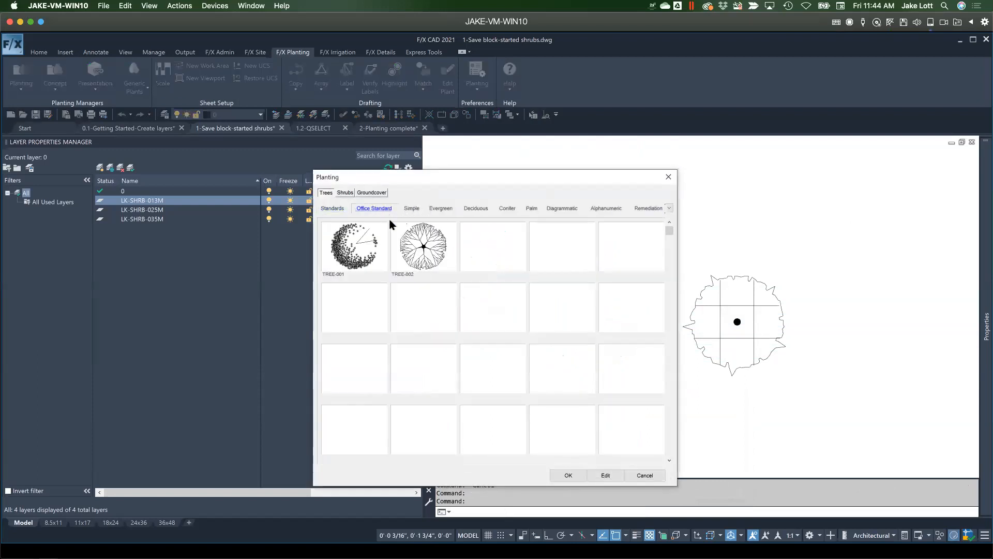
pyautogui.doubleClick(425, 254)
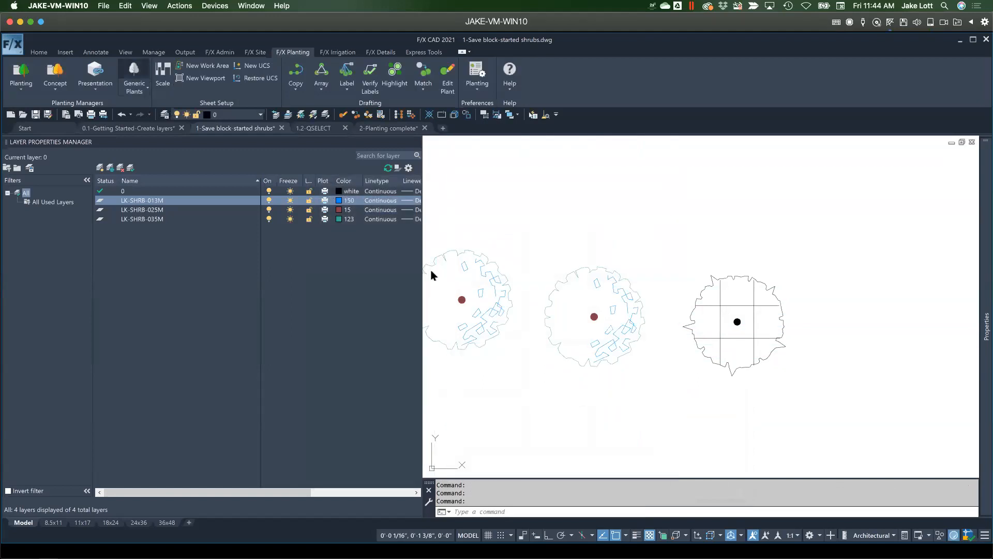
pyautogui.press('Return')
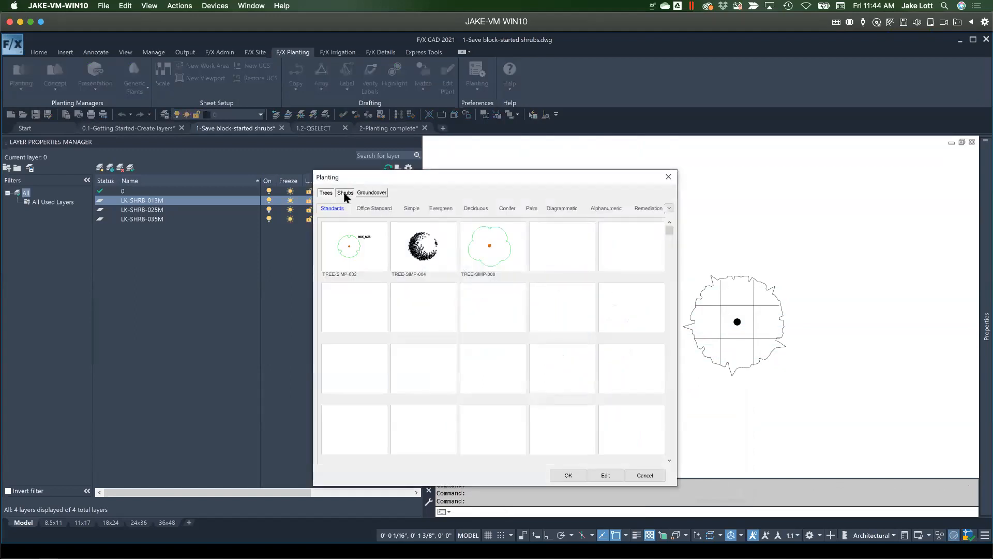
pyautogui.click(345, 193)
pyautogui.click(356, 243)
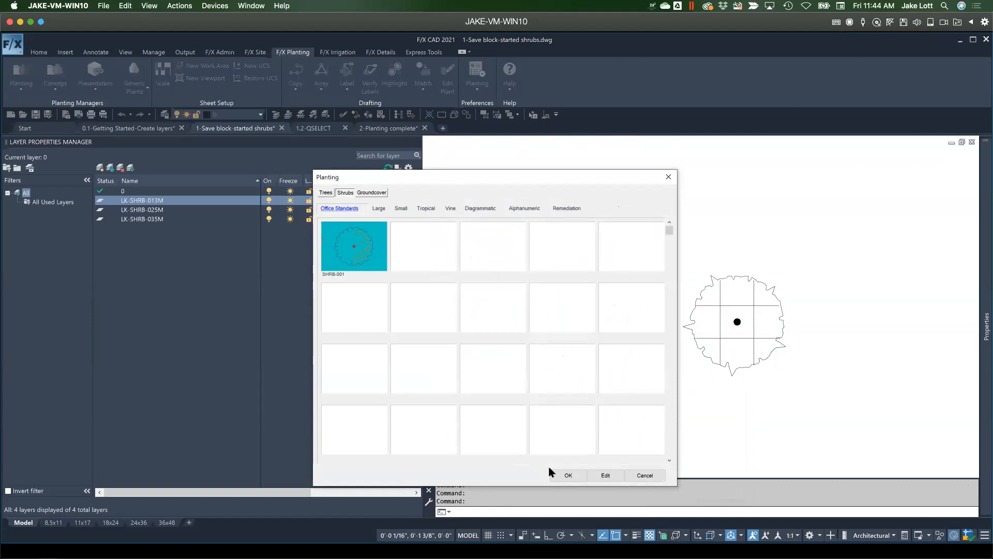
pyautogui.click(567, 475)
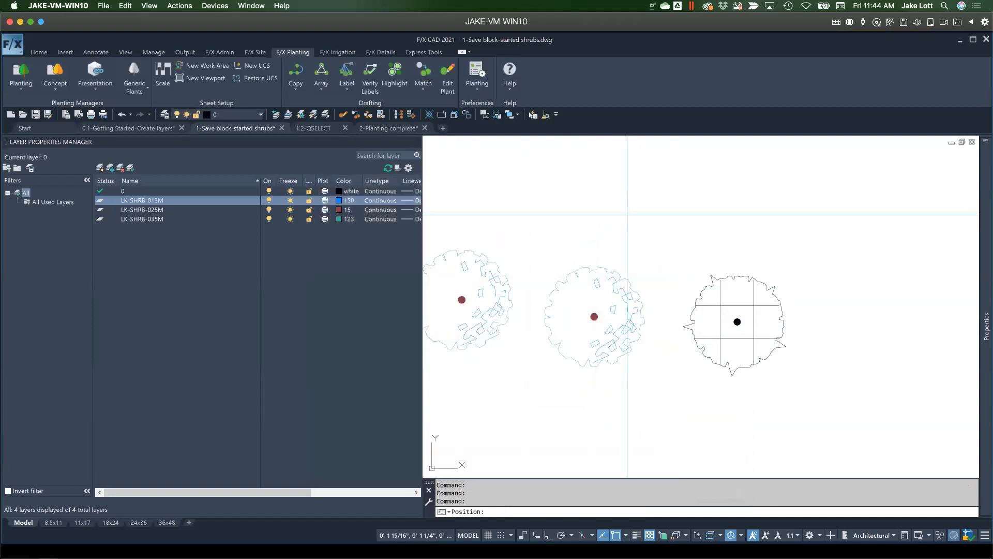
# Place the shrub block above the original symbols at about 0.76 scale, and add six more copies as a cluster beside it
pyautogui.click(635, 211)
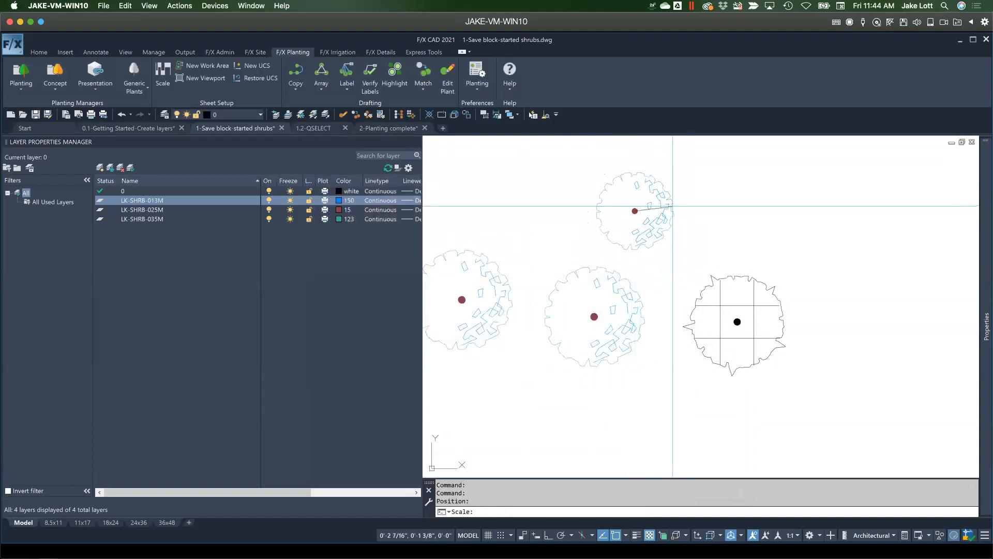
pyautogui.click(672, 206)
pyautogui.click(731, 215)
pyautogui.click(775, 180)
pyautogui.click(817, 219)
pyautogui.click(847, 276)
pyautogui.click(891, 219)
pyautogui.click(858, 163)
pyautogui.press('Return')
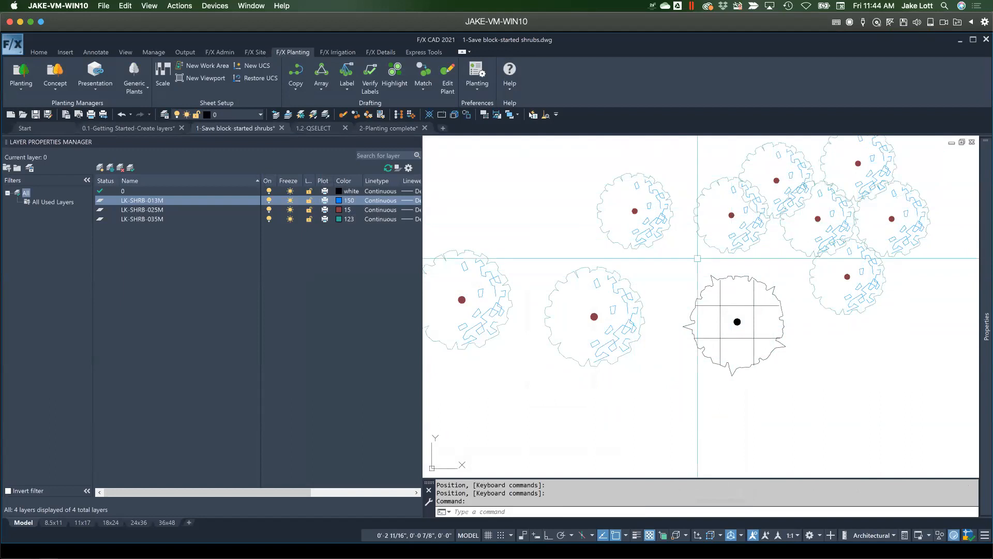
# Examine the block reference properties of the lowest shrub in the placed cluster, leaving its block definition unedited, and clear the selection
pyautogui.moveTo(695, 252); pyautogui.dragTo(702, 267, button='middle')
pyautogui.scroll(2, 713, 257)
pyautogui.doubleClick(934, 315)
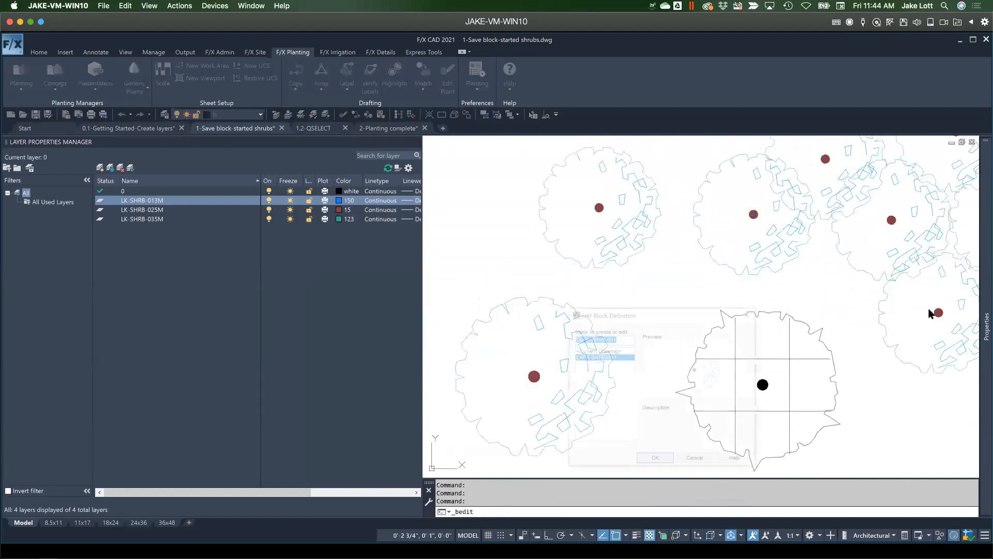
pyautogui.press('Return')
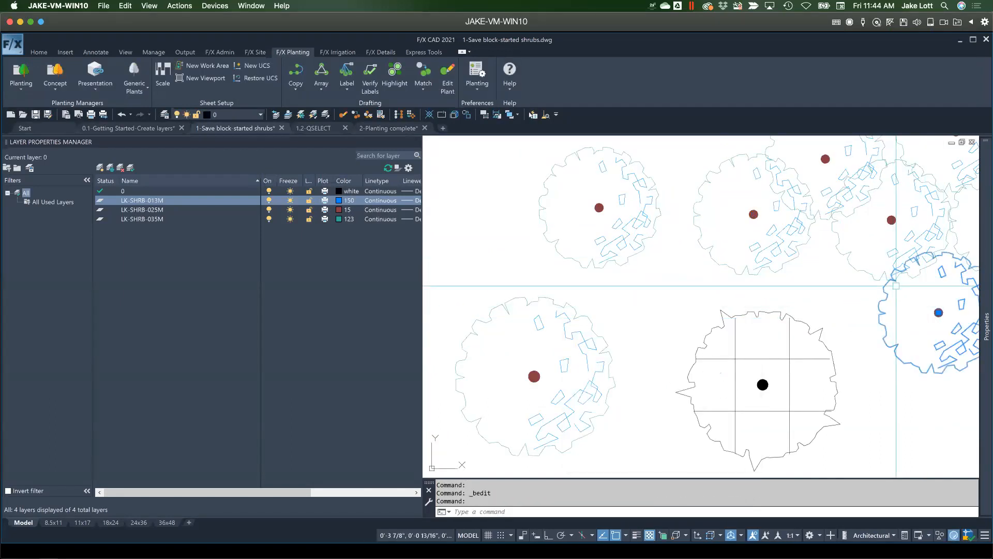
pyautogui.moveTo(976, 329)
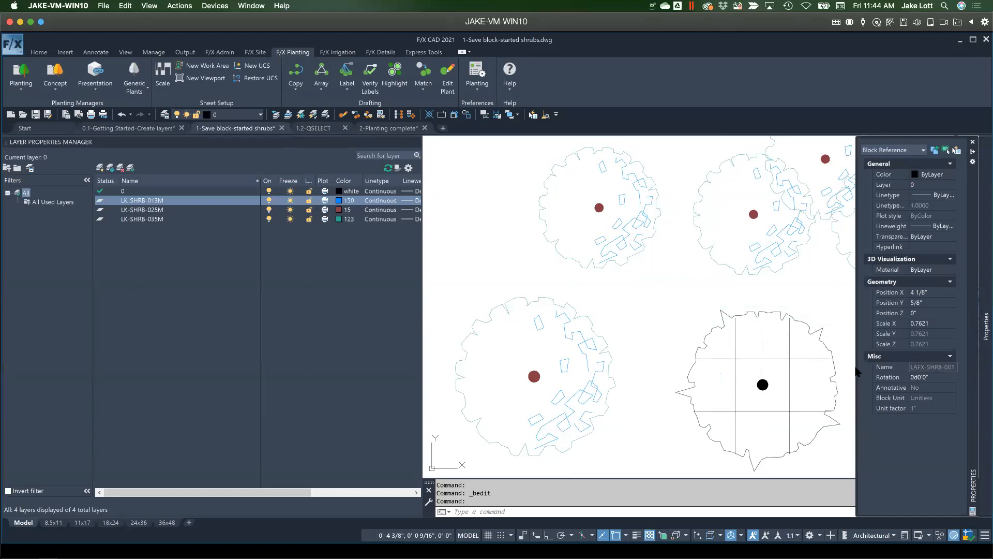
pyautogui.scroll(-4, 636, 299)
pyautogui.press('Escape')
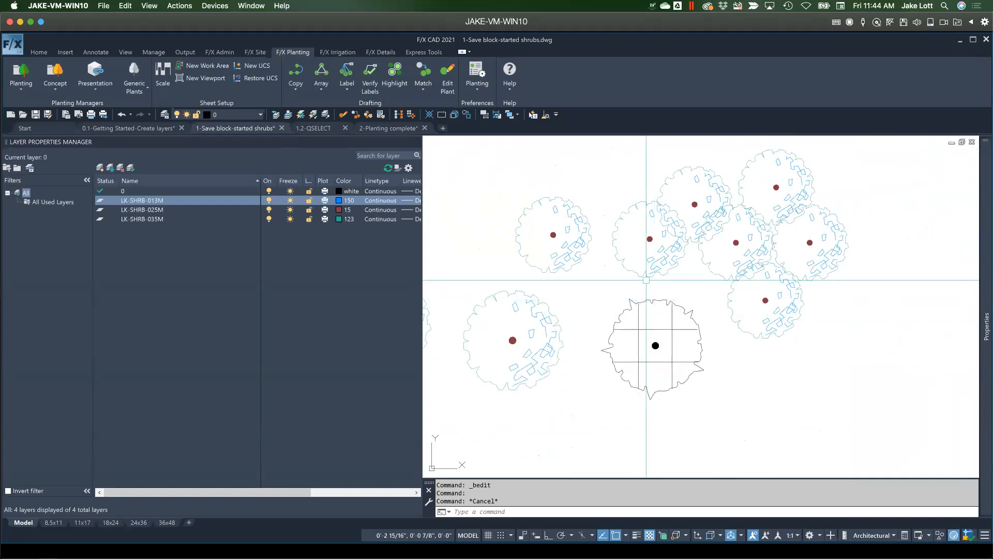
# Use CLASSICINSERT to insert block LAFX-SHRB-001 at scale 1 above the leftmost shrub symbol
pyautogui.moveTo(432, 459); pyautogui.dragTo(510, 406, button='middle')
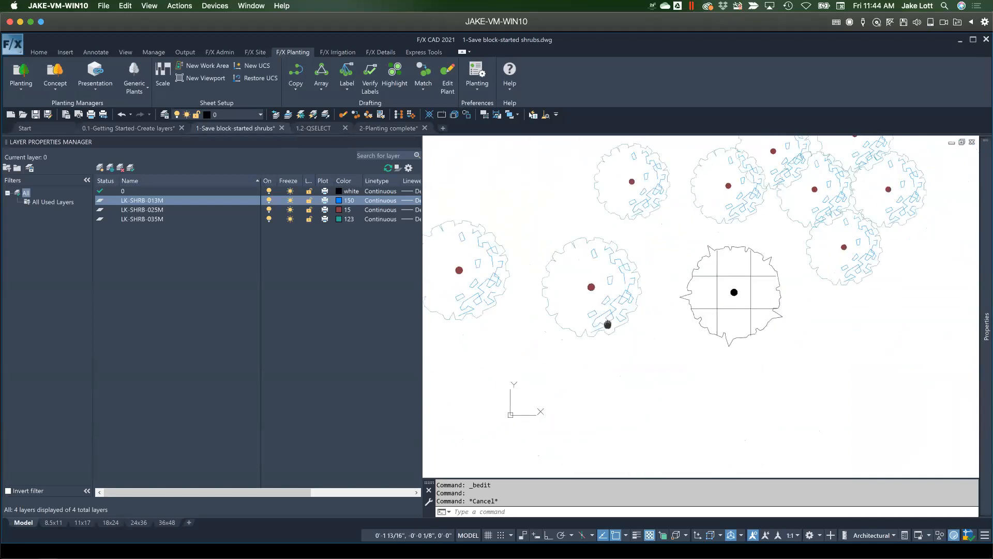
pyautogui.scroll(-2, 607, 323)
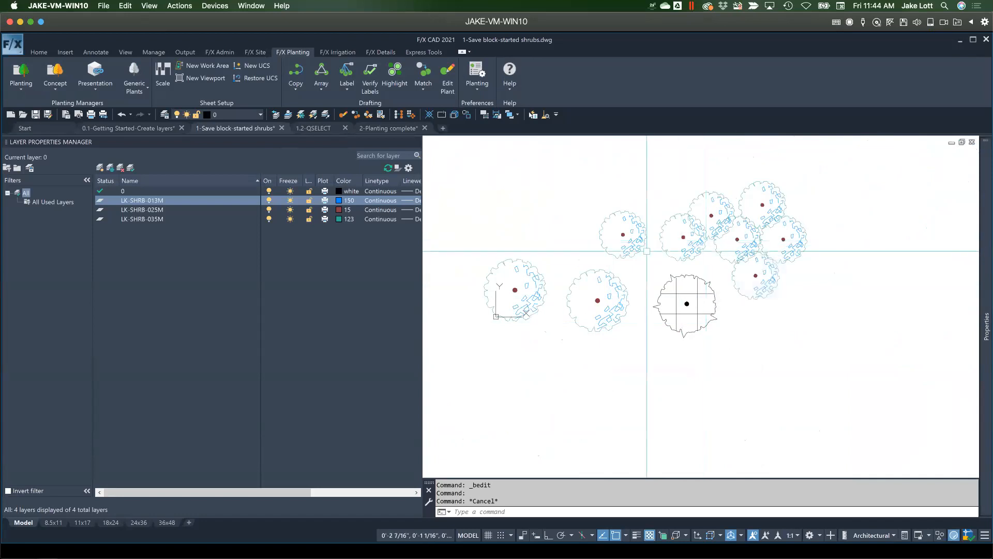
pyautogui.write('cla')
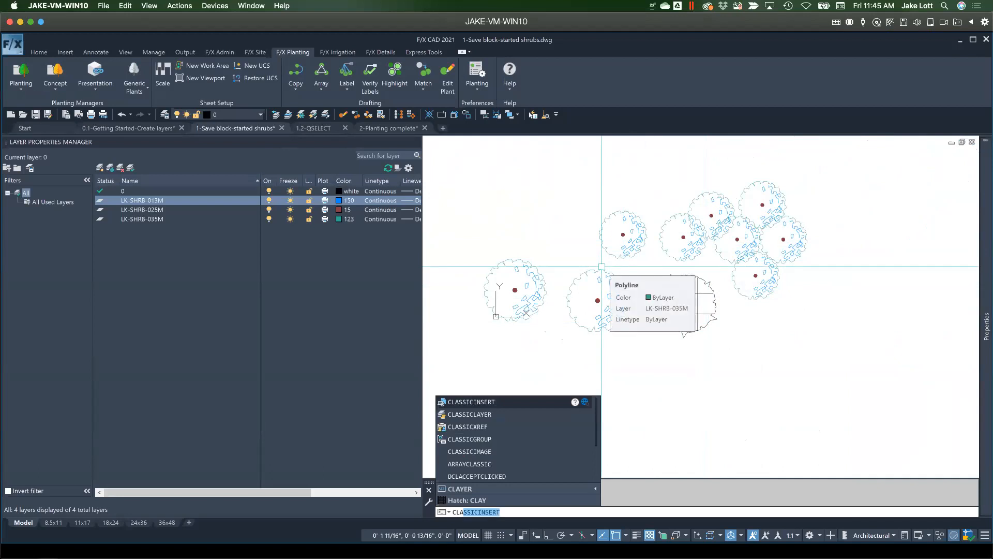
pyautogui.press('Return')
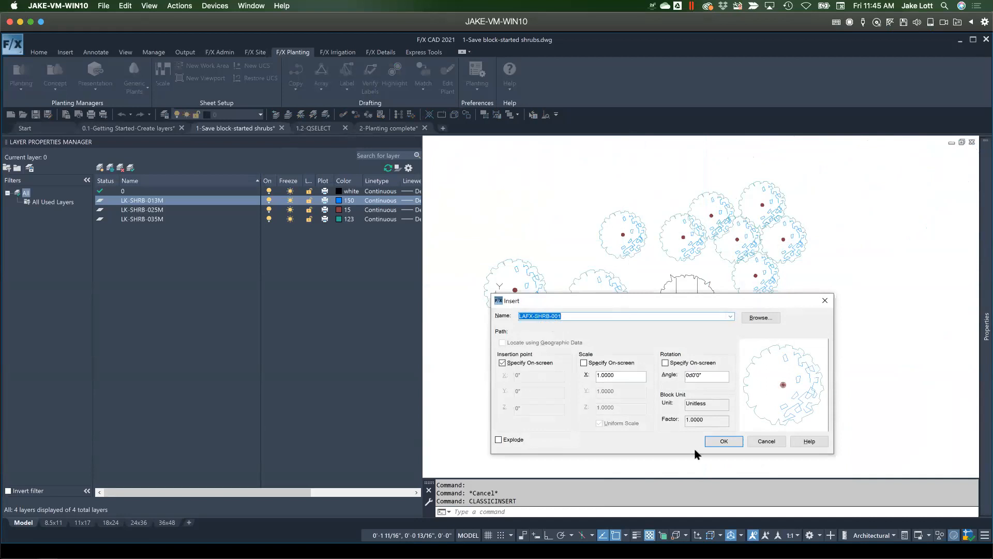
pyautogui.click(722, 442)
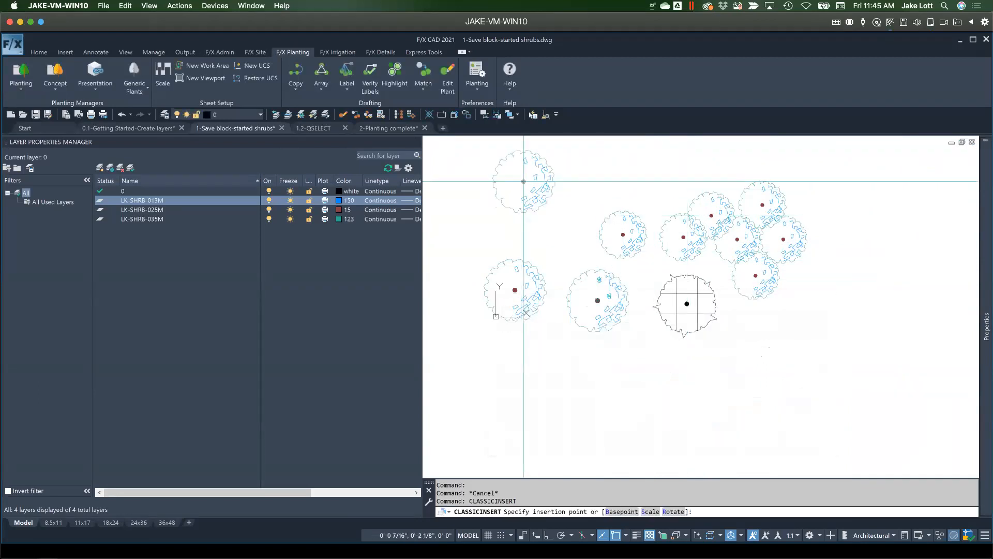
pyautogui.click(538, 208)
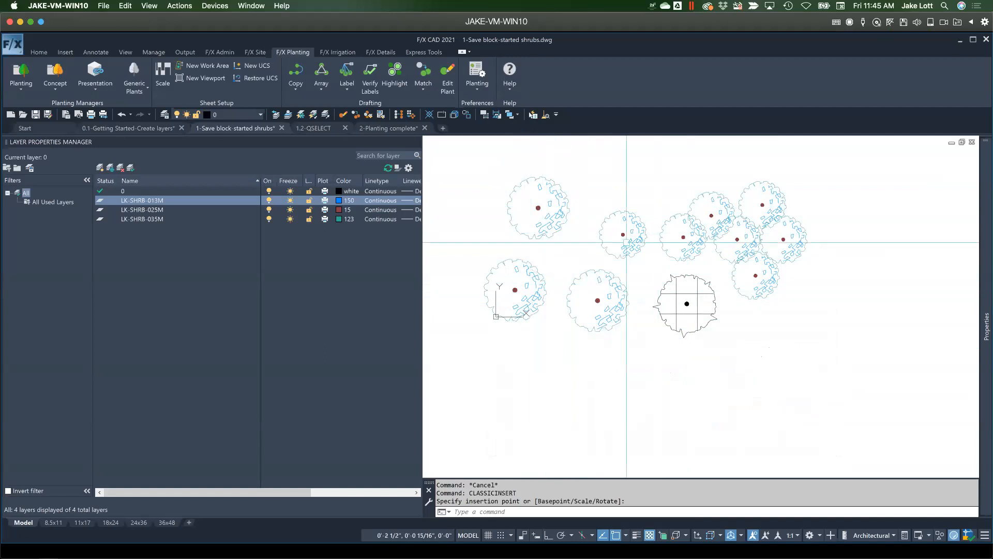
pyautogui.moveTo(461, 253); pyautogui.dragTo(482, 313, button='middle')
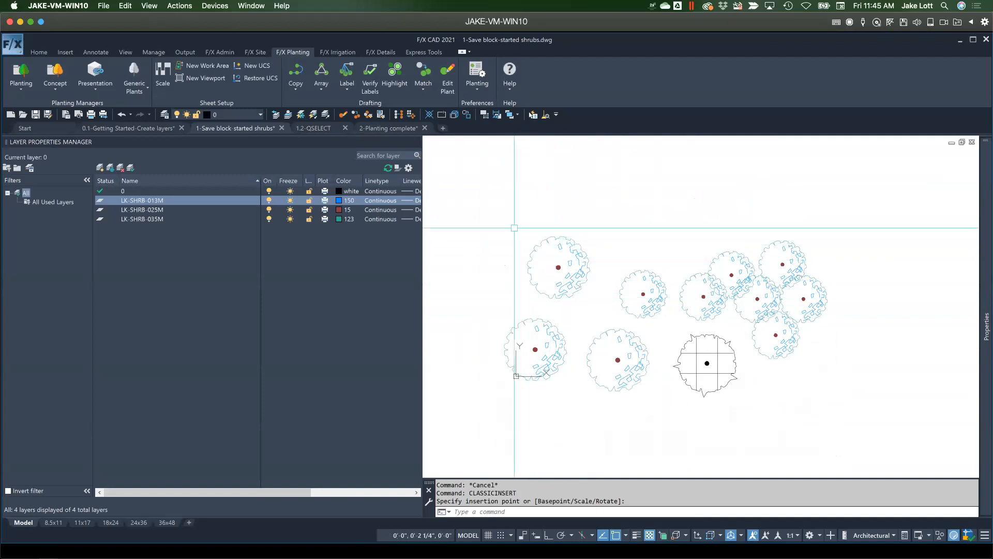
# Switch to the 1.2-QSELECT drawing and keep the Properties palette permanently expanded beside the tree symbol
pyautogui.click(321, 128)
pyautogui.scroll(-3, 539, 268)
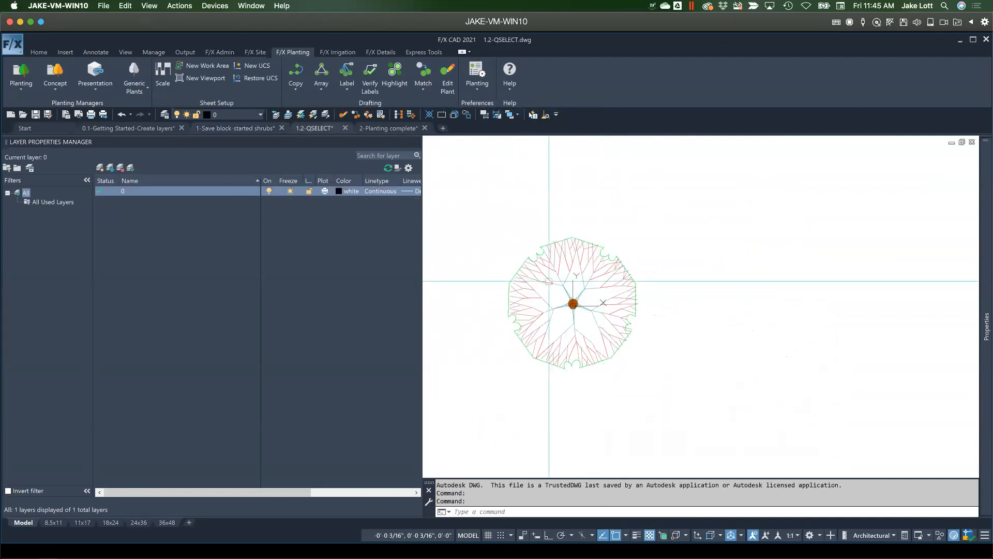
pyautogui.scroll(2, 549, 282)
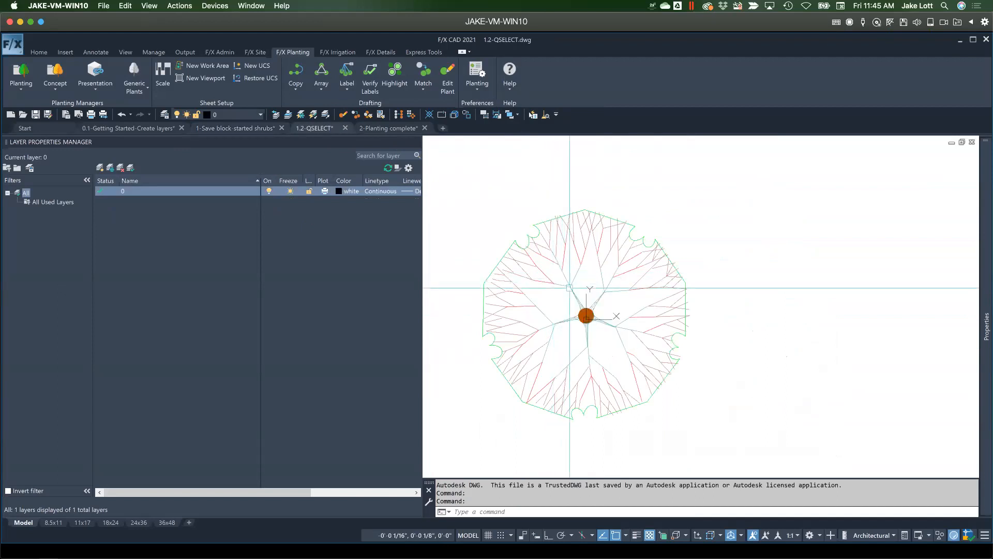
pyautogui.moveTo(986, 326)
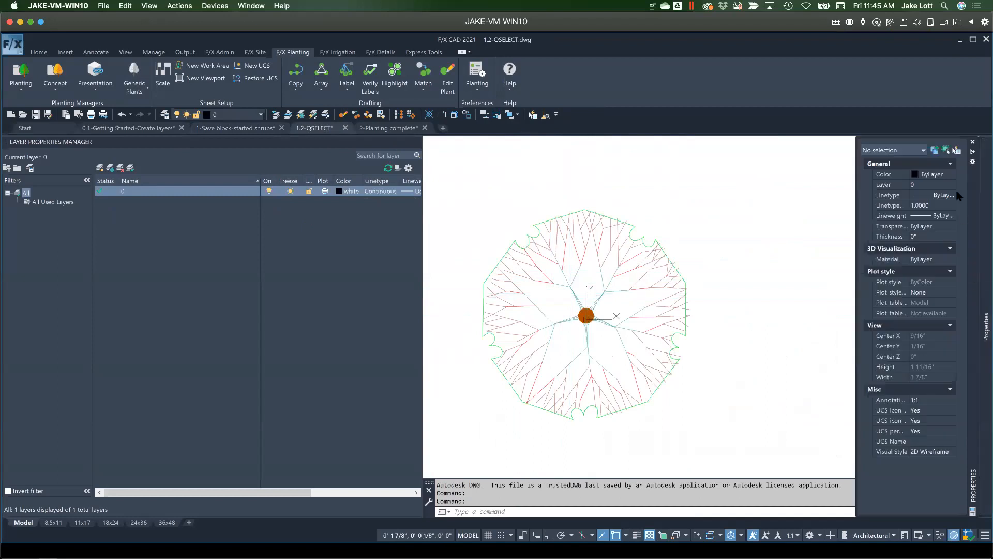
pyautogui.click(972, 153)
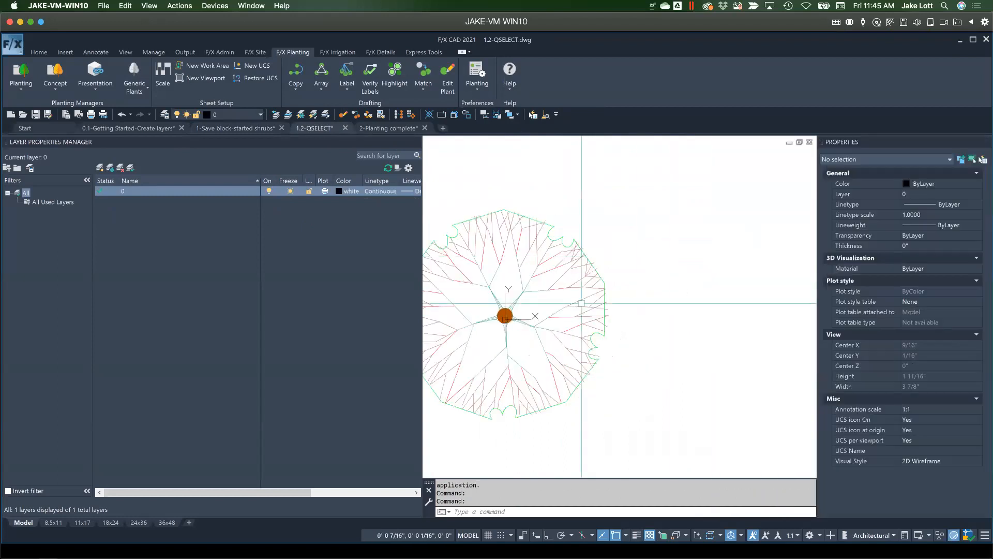
pyautogui.scroll(-2, 619, 287)
pyautogui.moveTo(589, 318); pyautogui.dragTo(647, 328, button='middle')
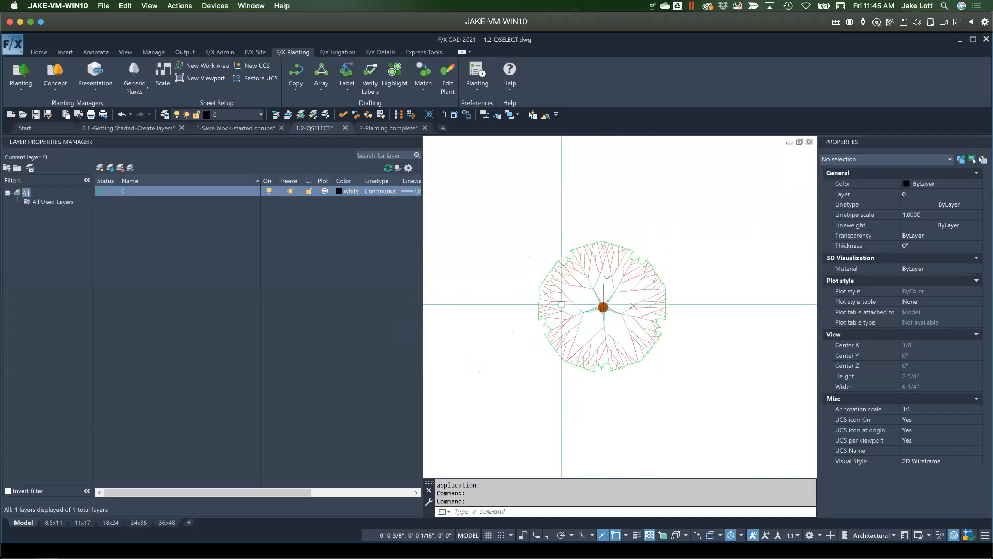
# Examine the linework around the tree's trunk by selecting it with crossing windows, and clear the selection
pyautogui.scroll(2, 616, 323)
pyautogui.click(616, 323)
pyautogui.click(572, 275)
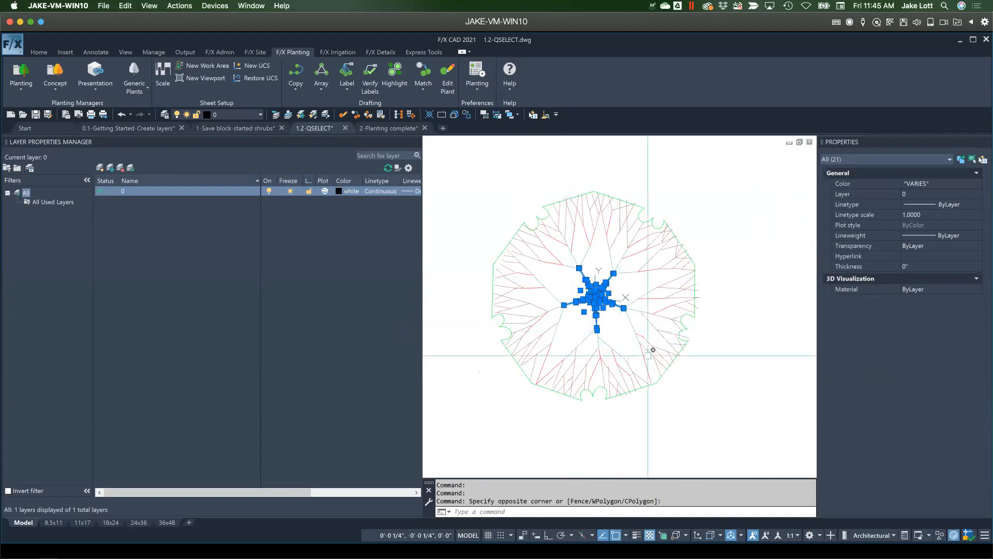
pyautogui.click(648, 355)
pyautogui.click(574, 269)
pyautogui.press('Escape')
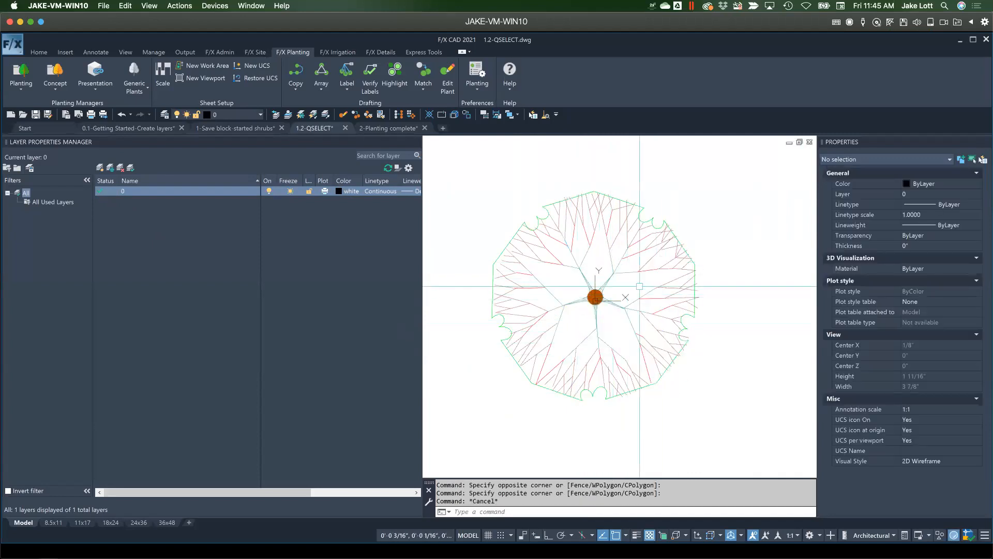
# Examine several of the tree's outer branches by selecting them individually, clearing the selection each time
pyautogui.click(644, 269)
pyautogui.press('Escape')
pyautogui.click(650, 259)
pyautogui.press('Escape')
pyautogui.click(634, 255)
pyautogui.press('Escape')
pyautogui.click(611, 256)
pyautogui.click(608, 242)
pyautogui.press('Escape')
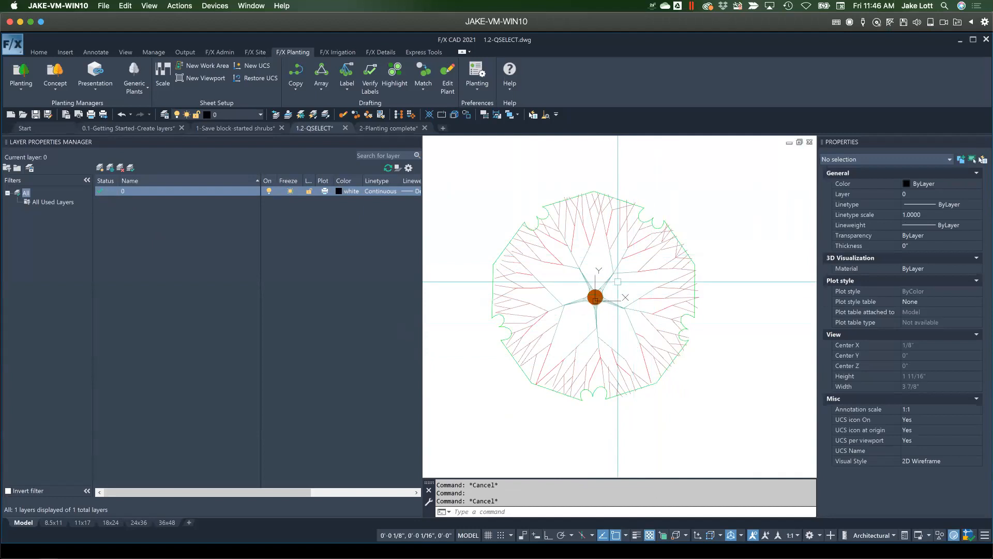
# Load the TREES layer state from the BLOCKS category into the tree drawing
pyautogui.scroll(2, 607, 317)
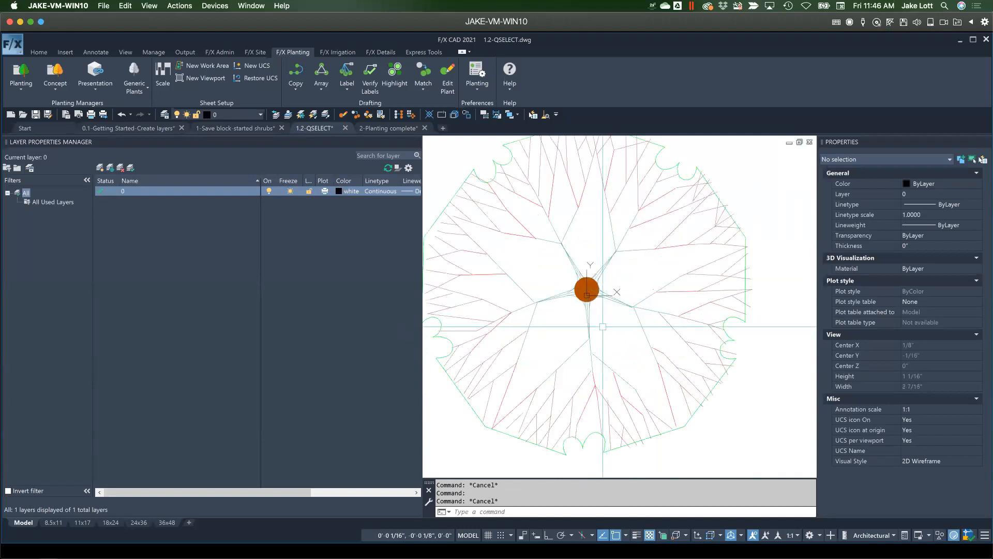
pyautogui.click(220, 52)
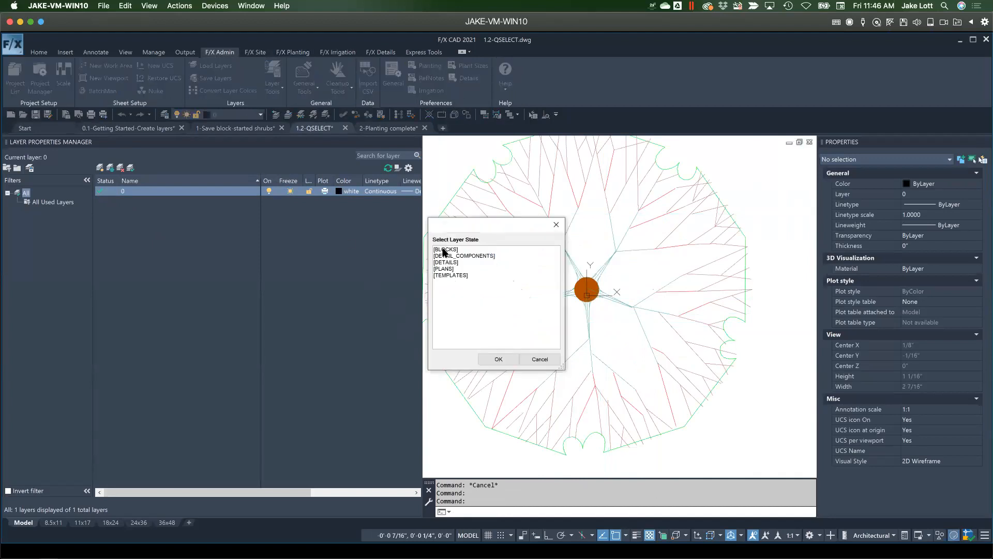
pyautogui.doubleClick(443, 251)
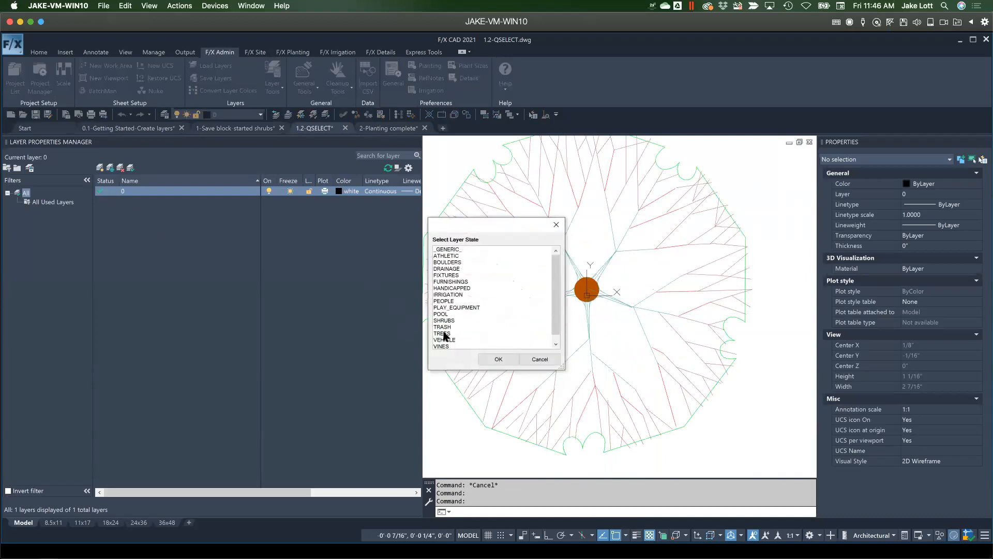
pyautogui.doubleClick(443, 333)
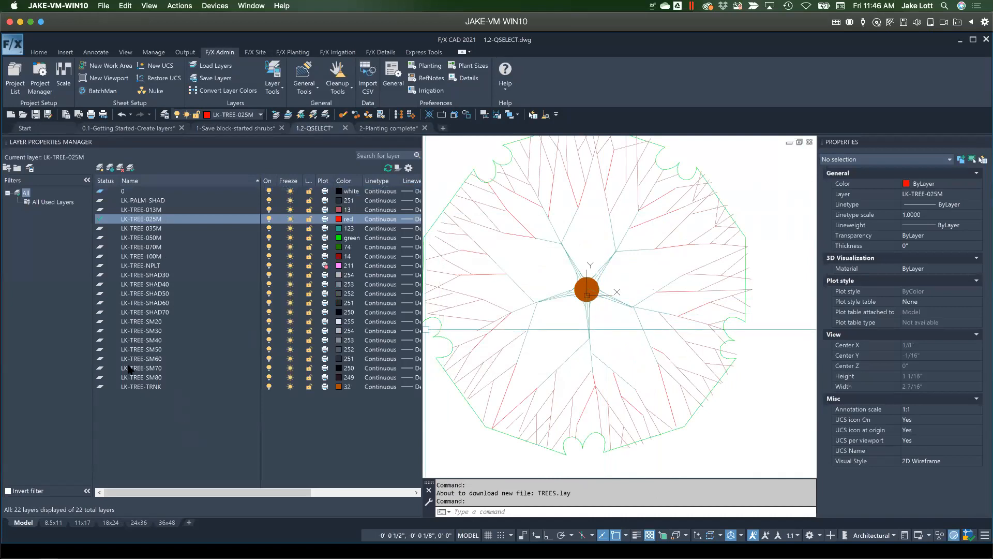
# Quick-select every object with Color 123 in the entire drawing, appending to the selected central branch line
pyautogui.scroll(-3, 512, 311)
pyautogui.scroll(3, 518, 313)
pyautogui.press('Escape')
pyautogui.click(518, 313)
pyautogui.scroll(2, 523, 316)
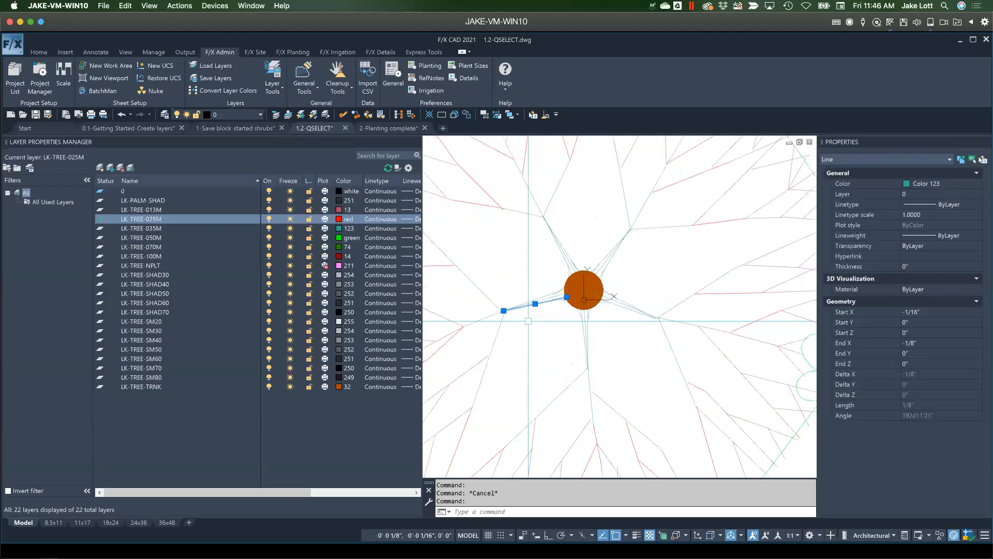
pyautogui.rightClick(519, 313)
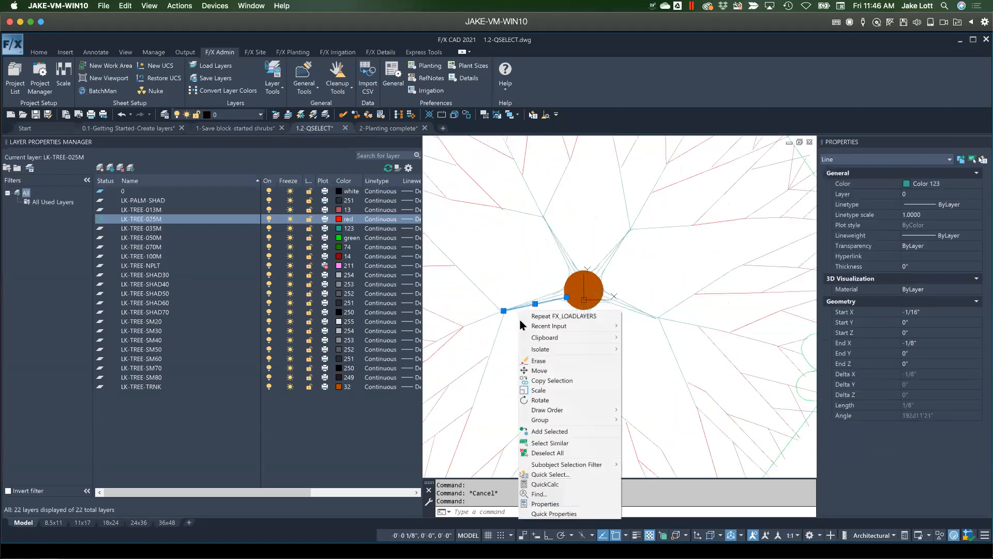
pyautogui.click(547, 474)
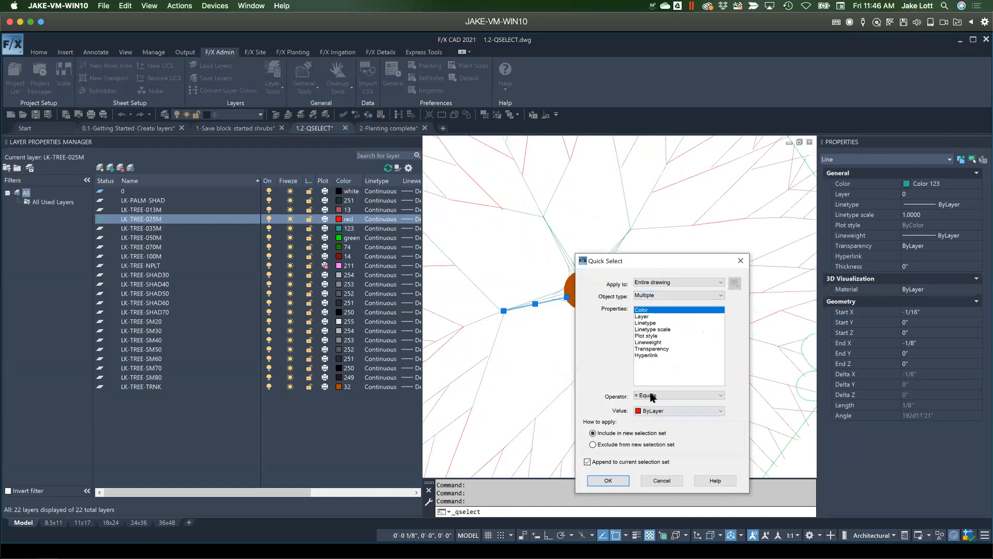
pyautogui.click(654, 414)
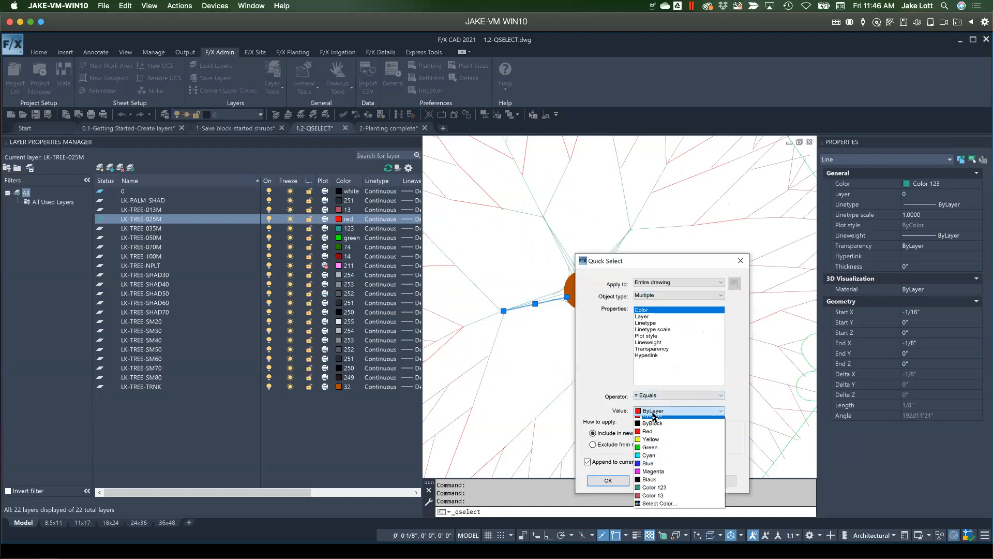
pyautogui.click(652, 492)
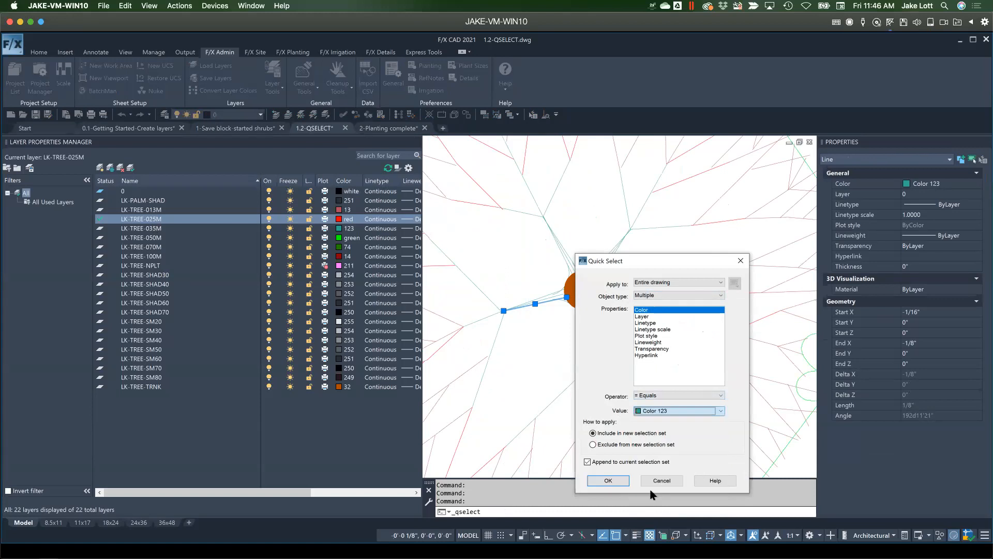
pyautogui.click(608, 480)
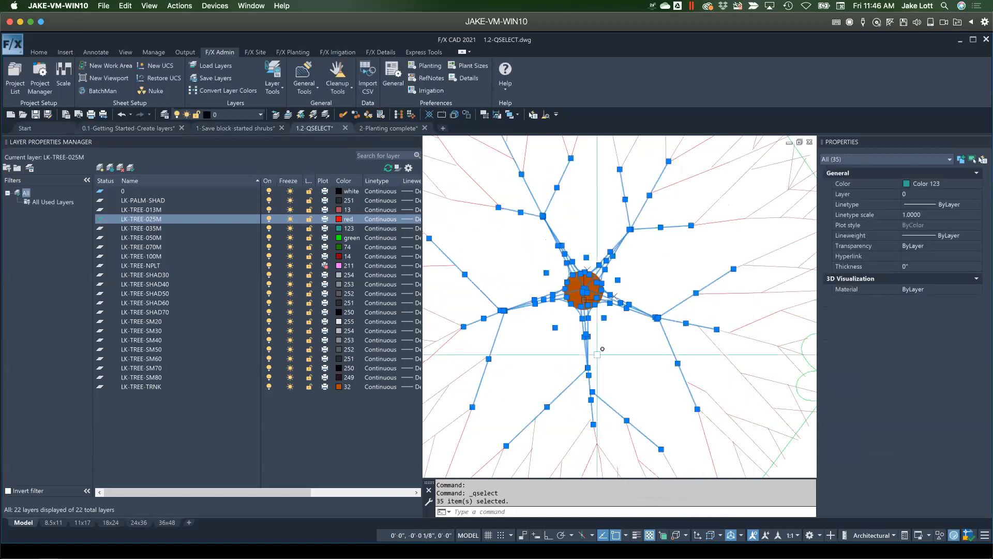
# Move the selected Color 123 objects to layer LK-TREE-035M and set their color to ByLayer
pyautogui.scroll(-2, 580, 353)
pyautogui.moveTo(580, 354); pyautogui.dragTo(548, 333, button='middle')
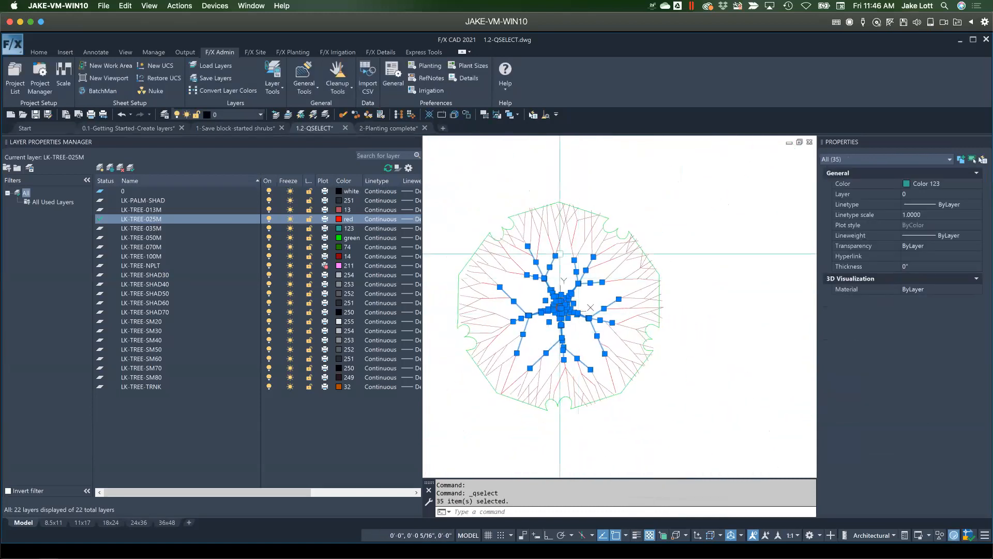
pyautogui.click(913, 195)
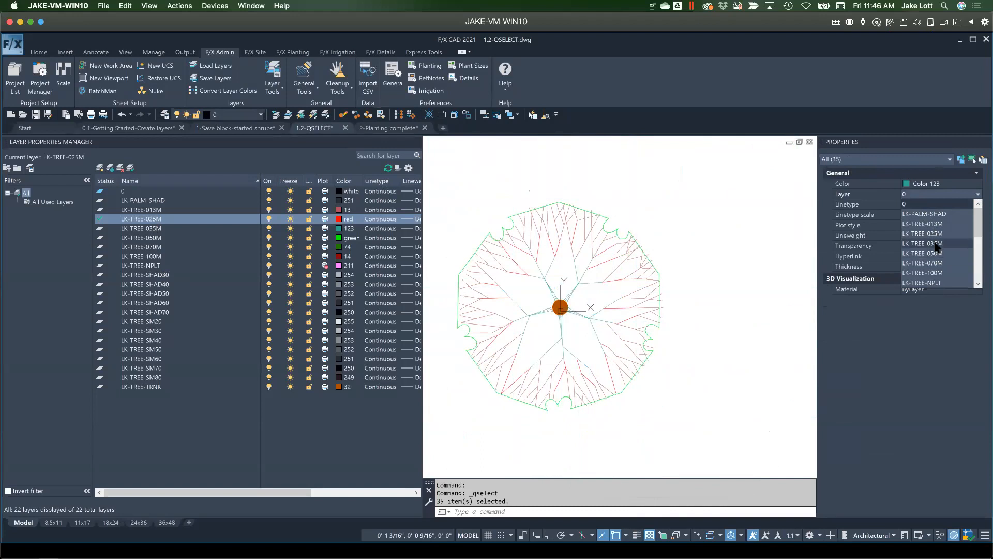
pyautogui.click(936, 243)
pyautogui.click(932, 185)
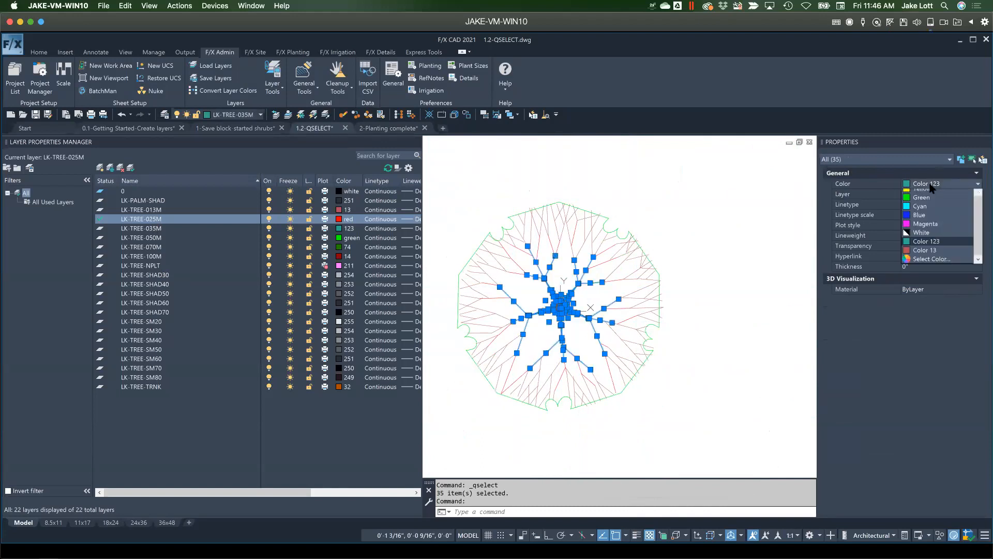
pyautogui.click(924, 193)
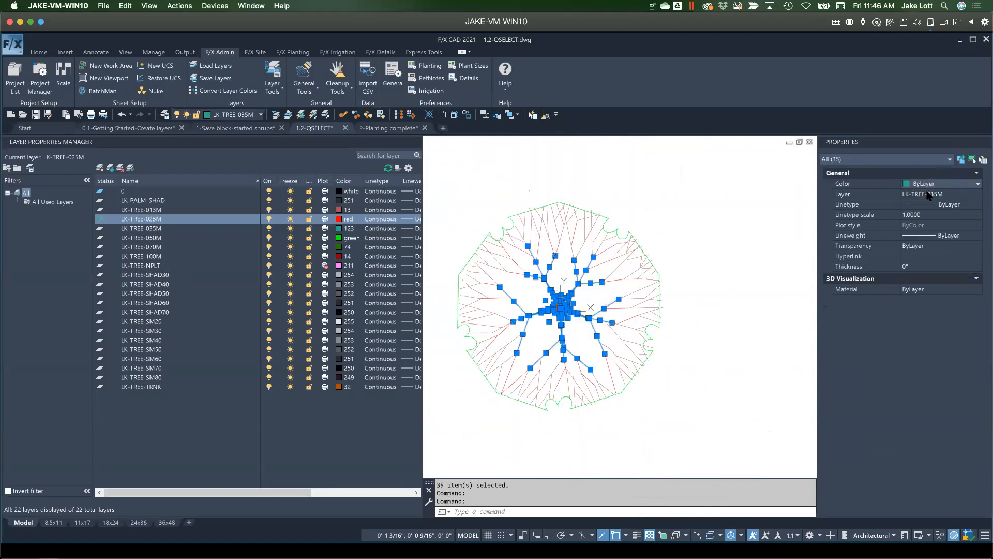
pyautogui.press('Escape')
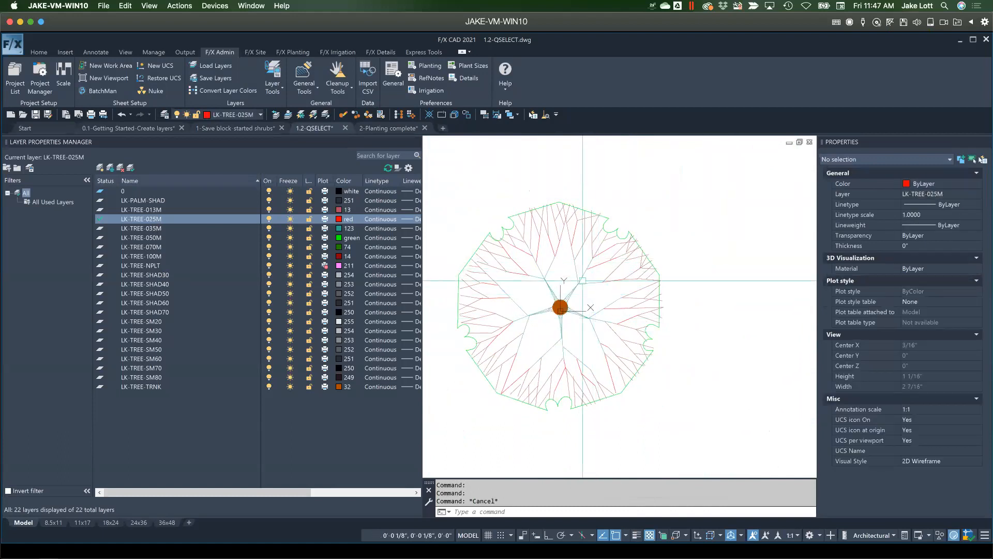
# Quick-select all Red objects in the entire drawing, starting from one of the tree symbol's outer red branch lines
pyautogui.moveTo(522, 281); pyautogui.dragTo(606, 265, button='middle')
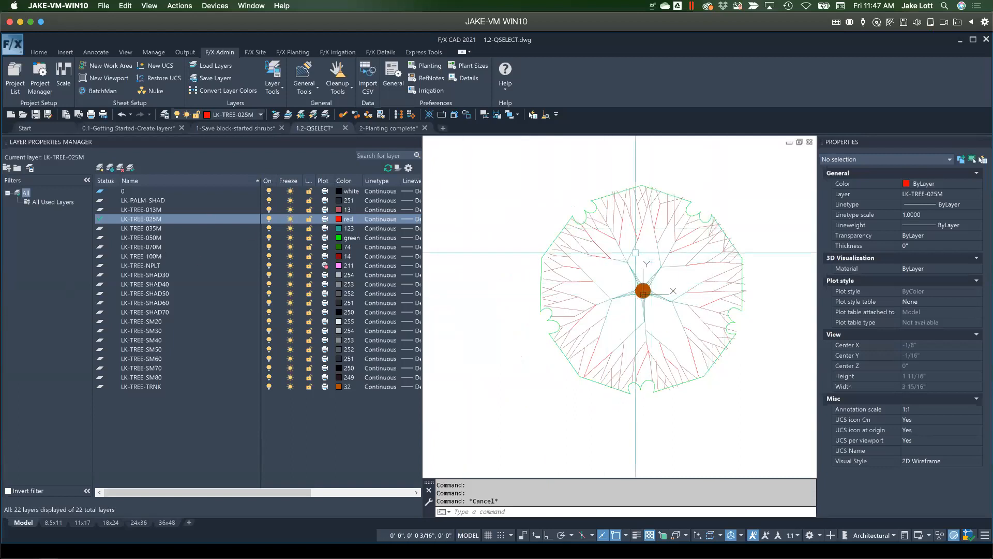
pyautogui.click(600, 246)
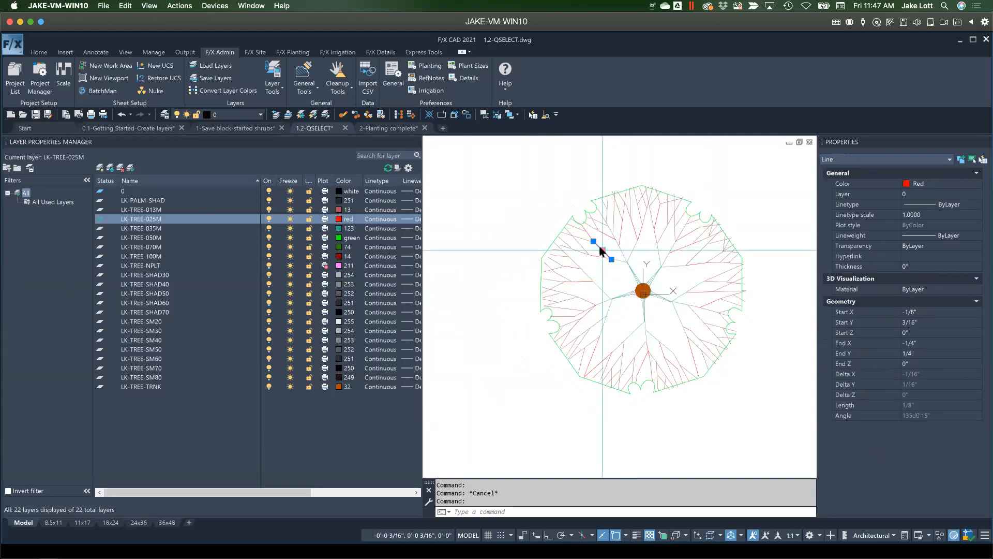
pyautogui.rightClick(600, 250)
pyautogui.click(628, 413)
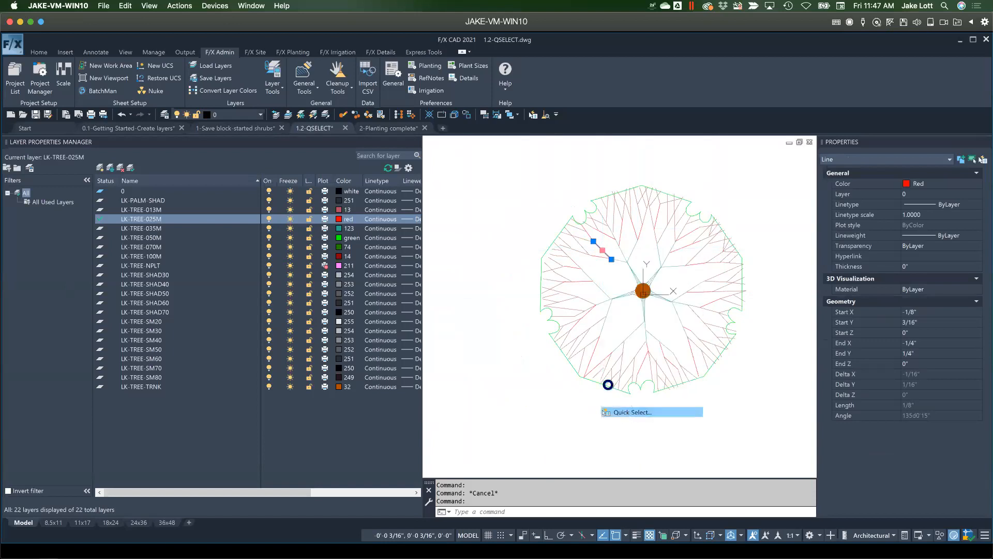
pyautogui.click(644, 411)
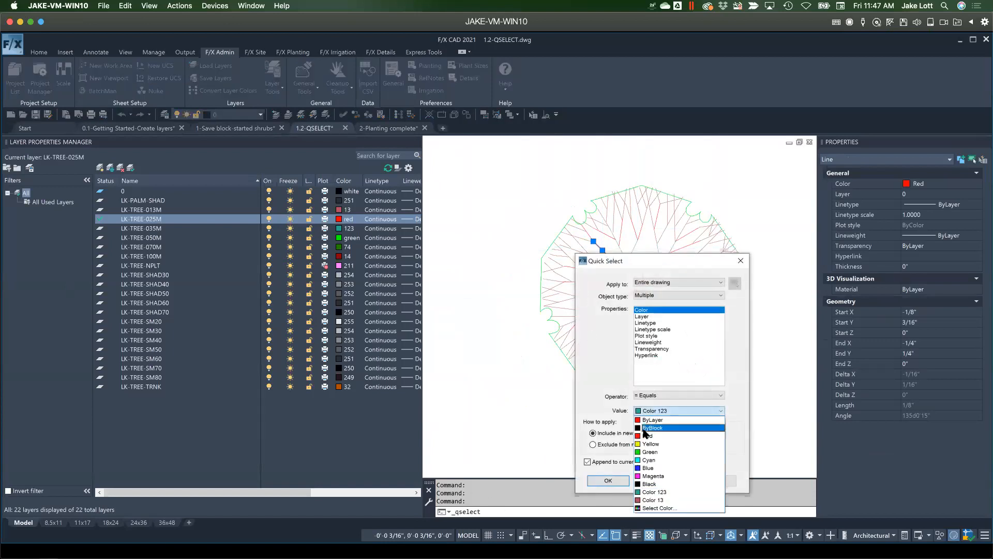
pyautogui.click(639, 440)
pyautogui.click(607, 480)
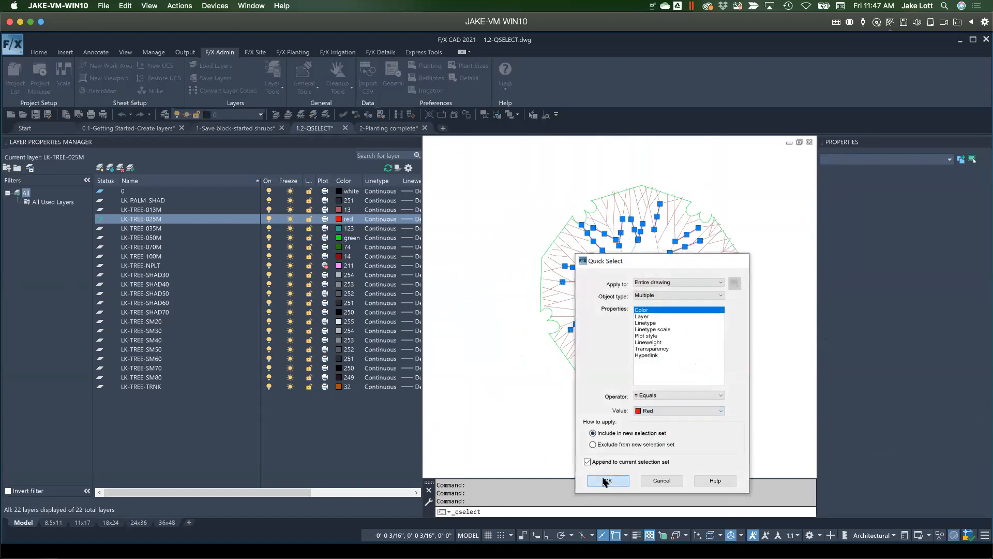
# Move the selected red branch lines to layer LK-TREE-025M with color ByLayer, and check one line's properties
pyautogui.click(913, 194)
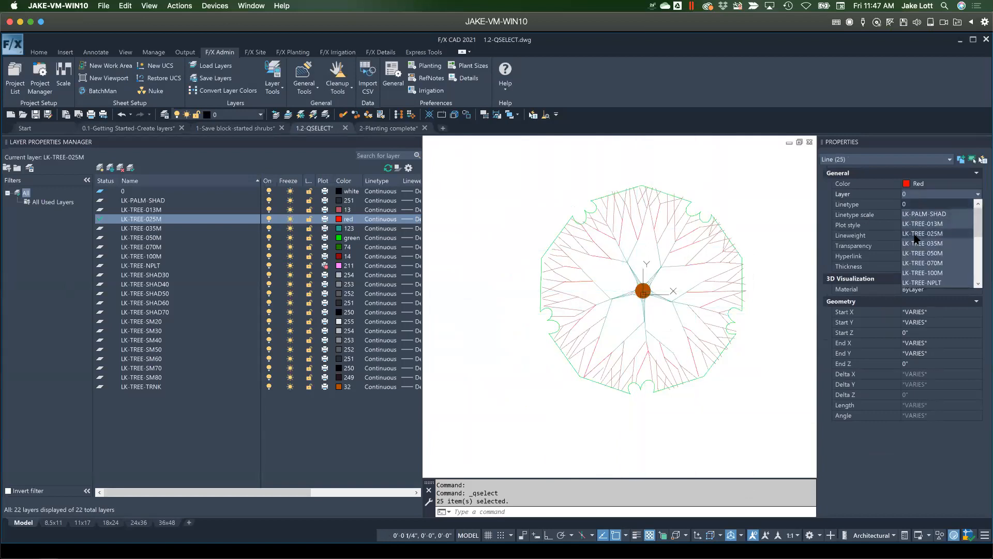
pyautogui.click(914, 236)
pyautogui.click(915, 184)
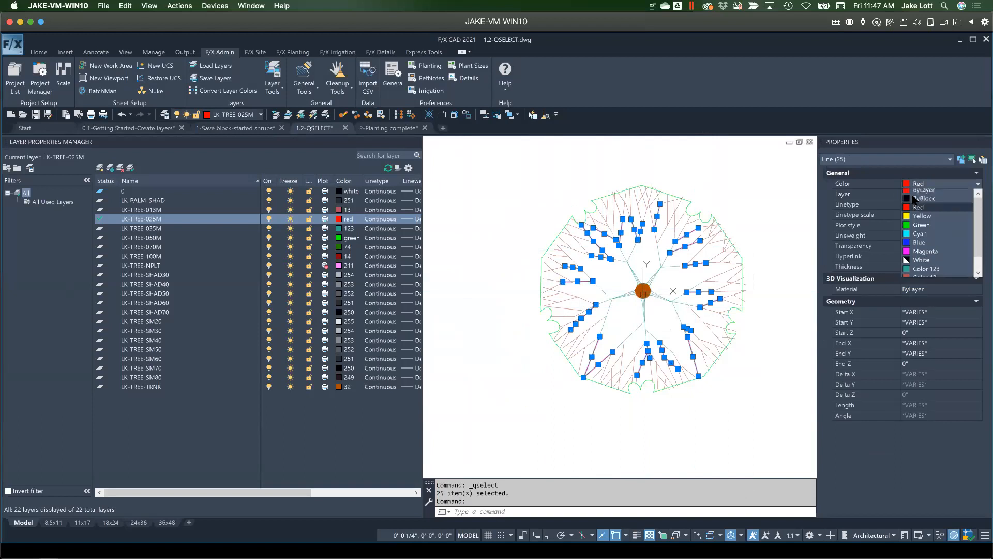
pyautogui.click(918, 191)
pyautogui.press('Escape')
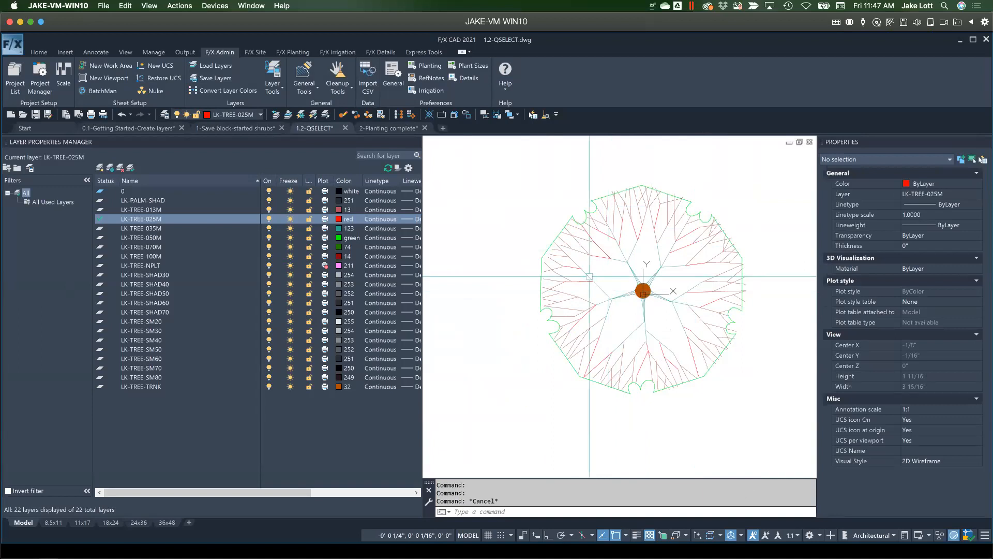
pyautogui.click(608, 254)
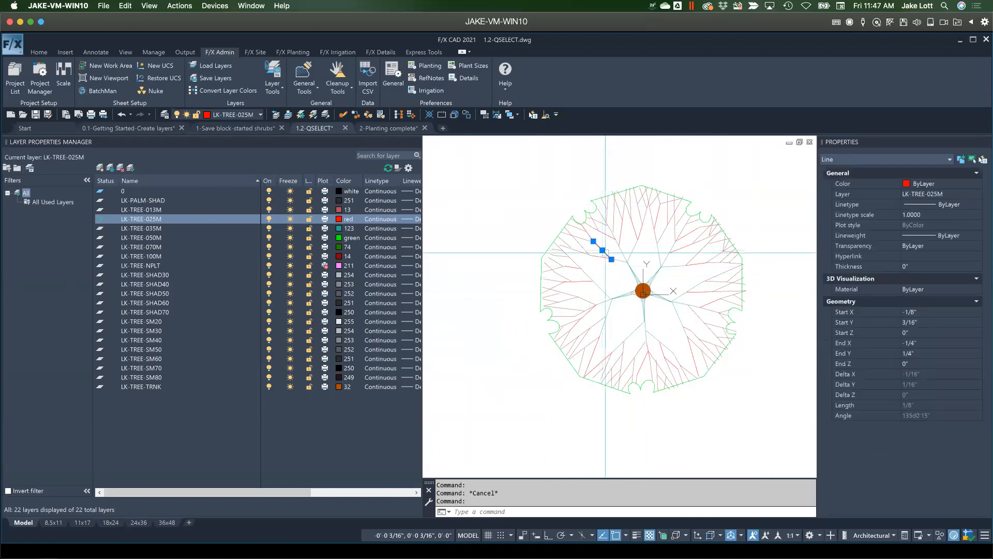
pyautogui.press('Escape')
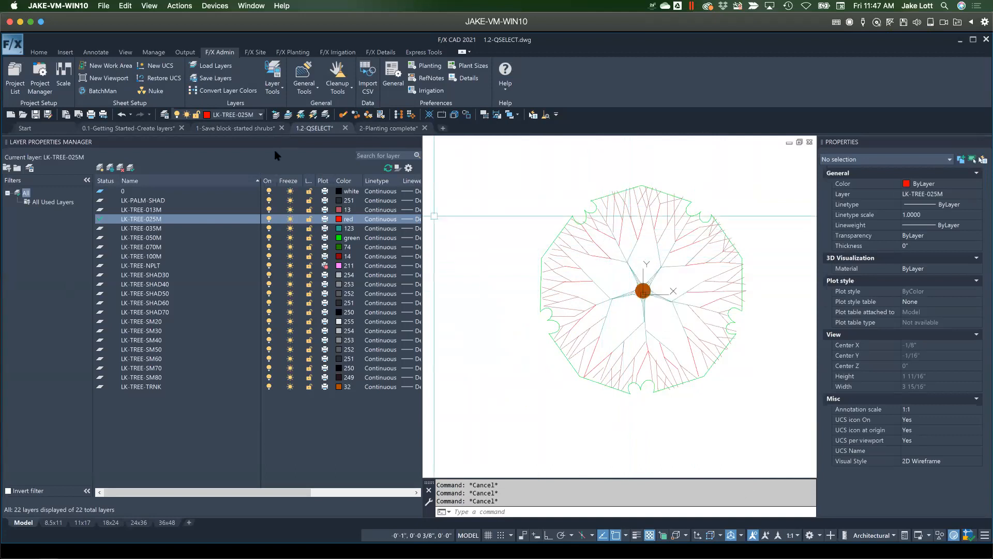
# Switch to the 2-Planting complete drawing and narrow the layer manager to give the plan more room
pyautogui.click(382, 129)
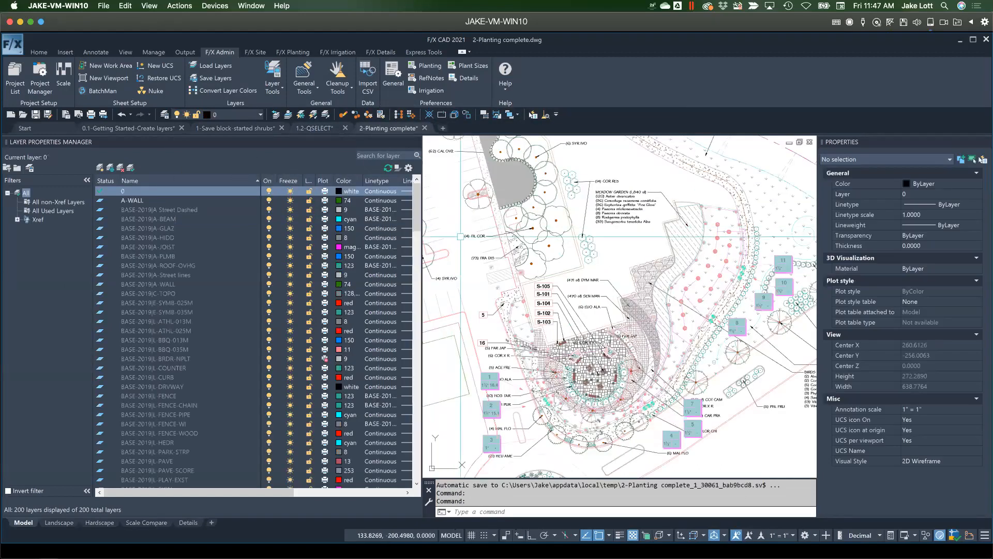
pyautogui.press('Escape')
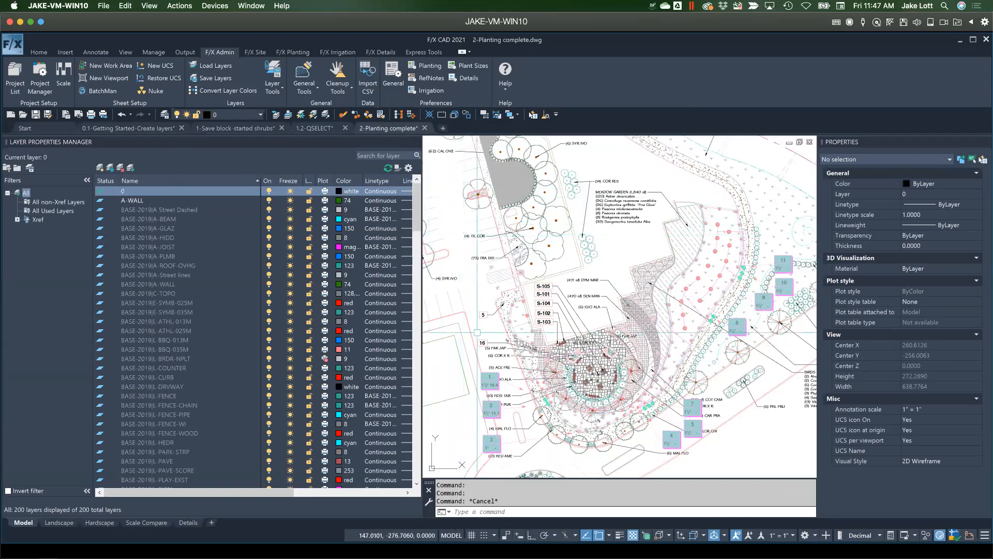
pyautogui.scroll(-2, 480, 321)
pyautogui.moveTo(481, 321)
pyautogui.mouseDown(button='middle')
pyautogui.moveTo(526, 291)
pyautogui.moveTo(533, 329)
pyautogui.mouseUp(button='middle')
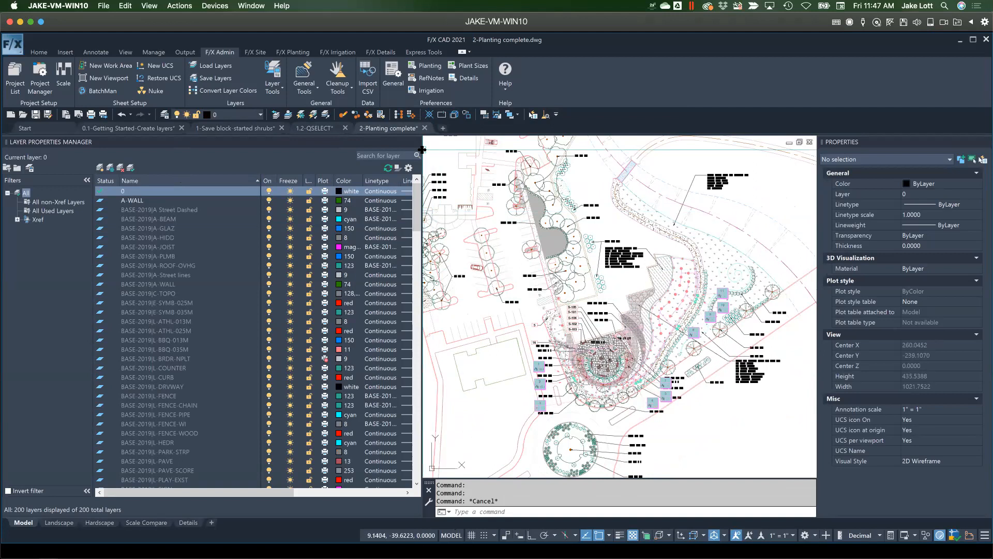
pyautogui.moveTo(282, 321); pyautogui.dragTo(281, 321)
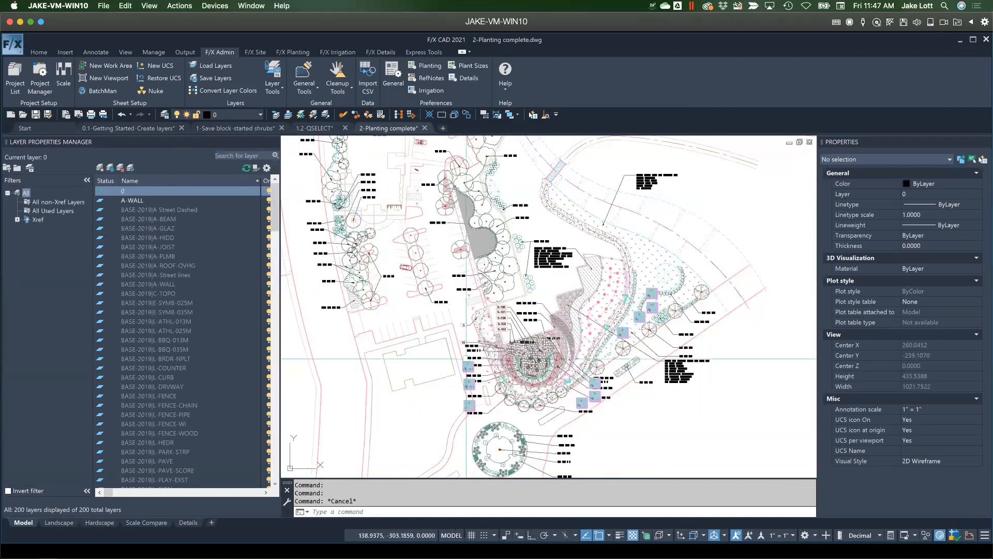
pyautogui.scroll(5, 505, 355)
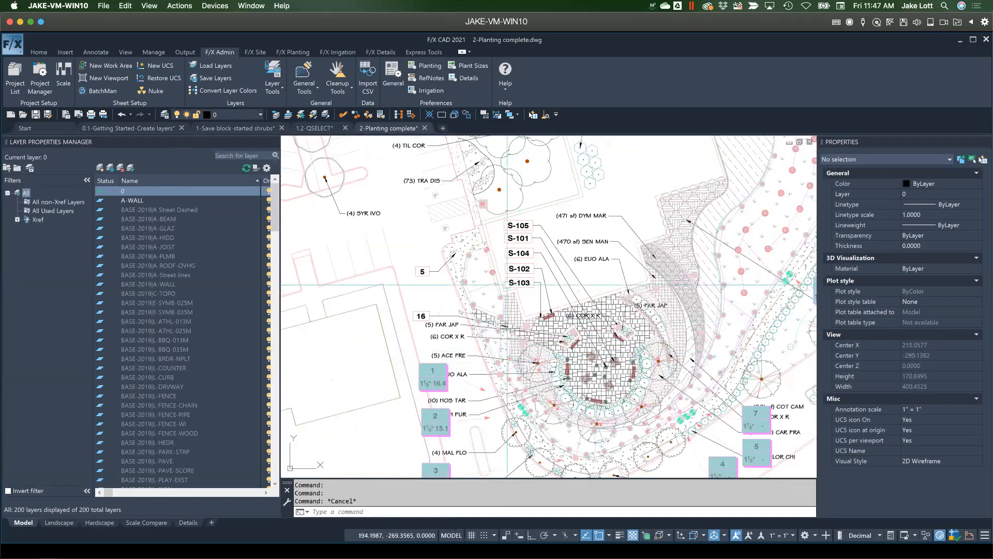
pyautogui.scroll(-5, 538, 262)
pyautogui.scroll(5, 546, 258)
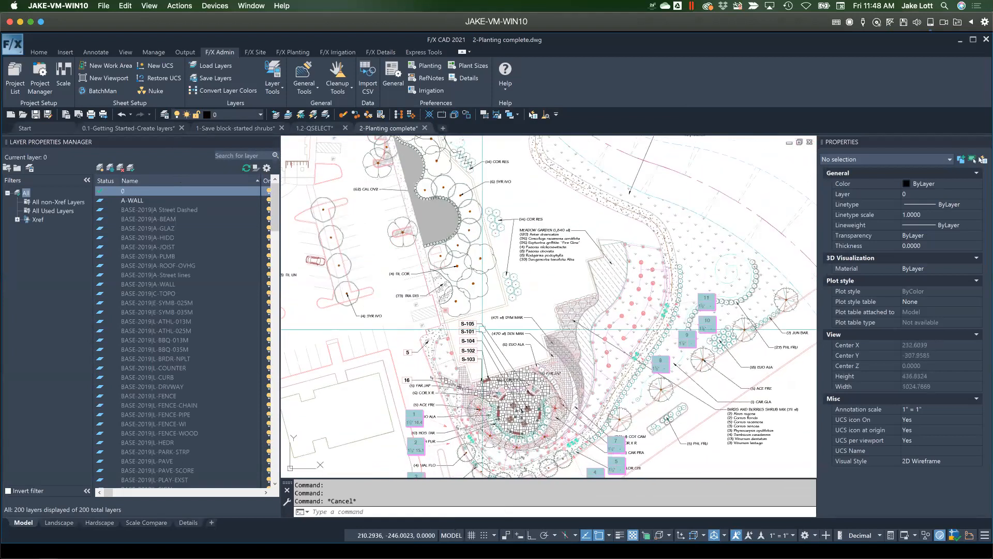
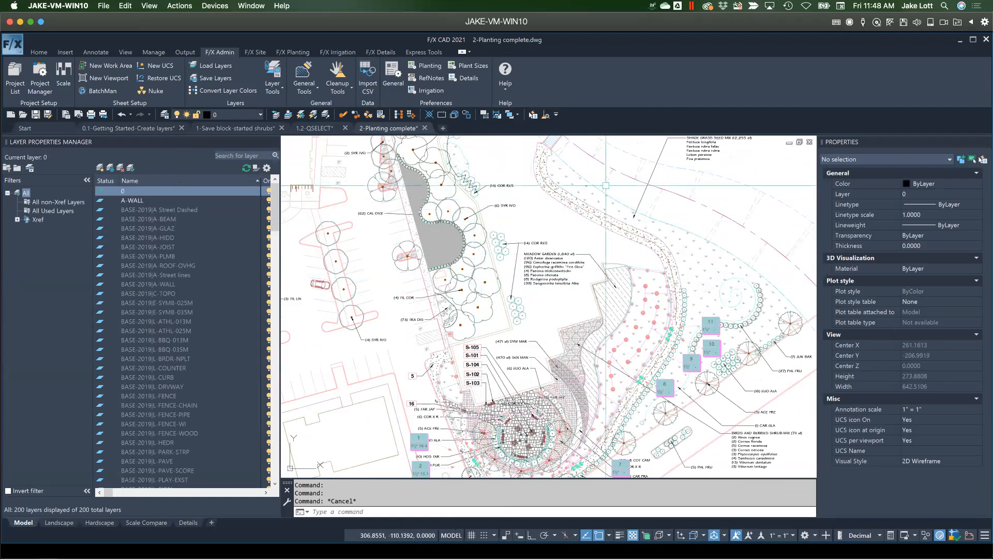
# Use XLIST to inspect the nested dashed line in the base xref north of the meadow garden
pyautogui.click(584, 196)
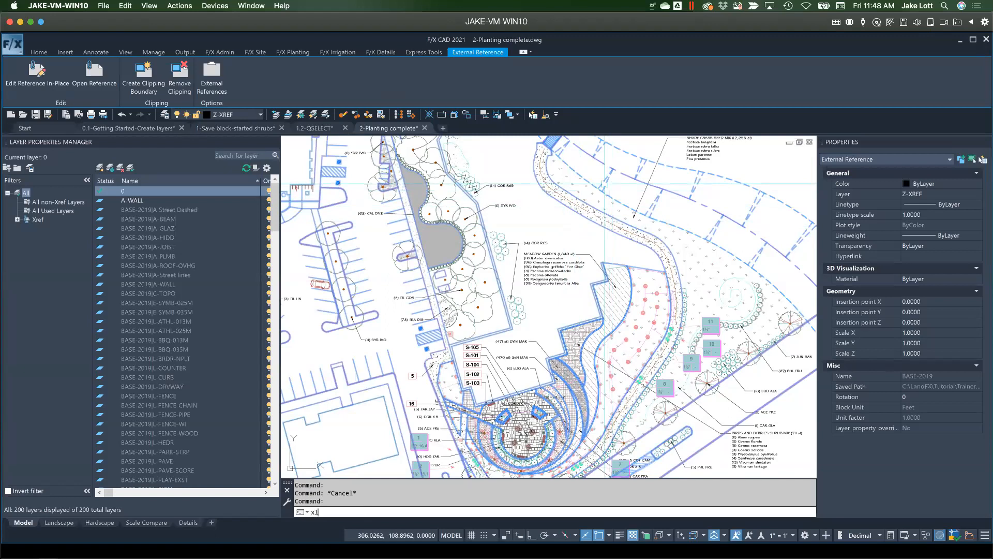
pyautogui.press('Return')
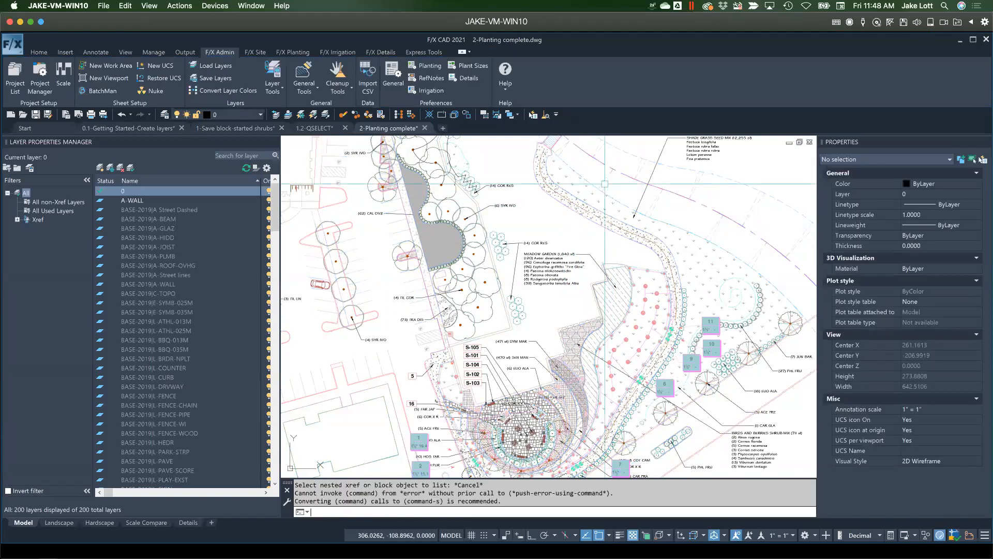
pyautogui.click(607, 184)
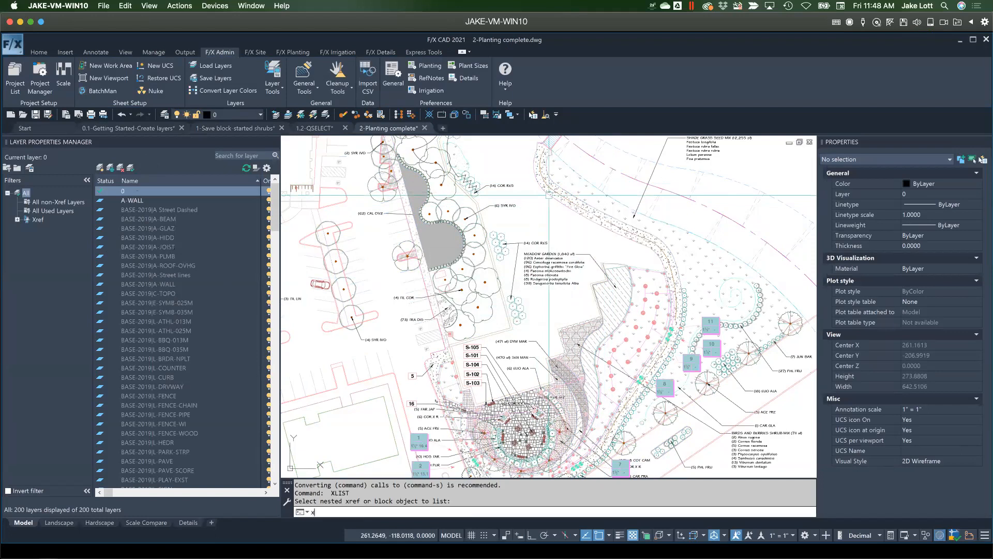
# Use XLAYER on the nested dashed line north of the meadow garden to set layer L-SWALE-BERM's color to 116
pyautogui.write('xlayer')
pyautogui.press('Return')
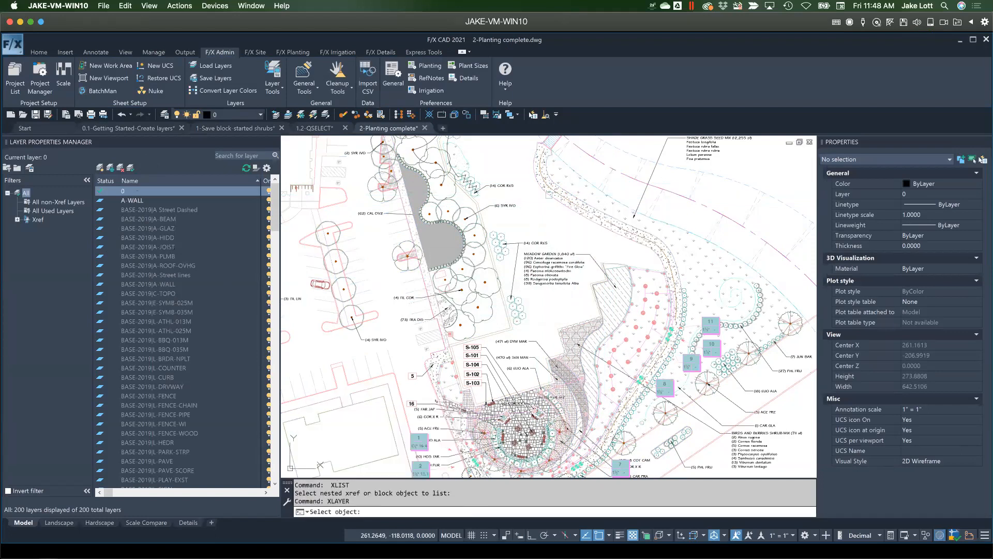
pyautogui.click(598, 179)
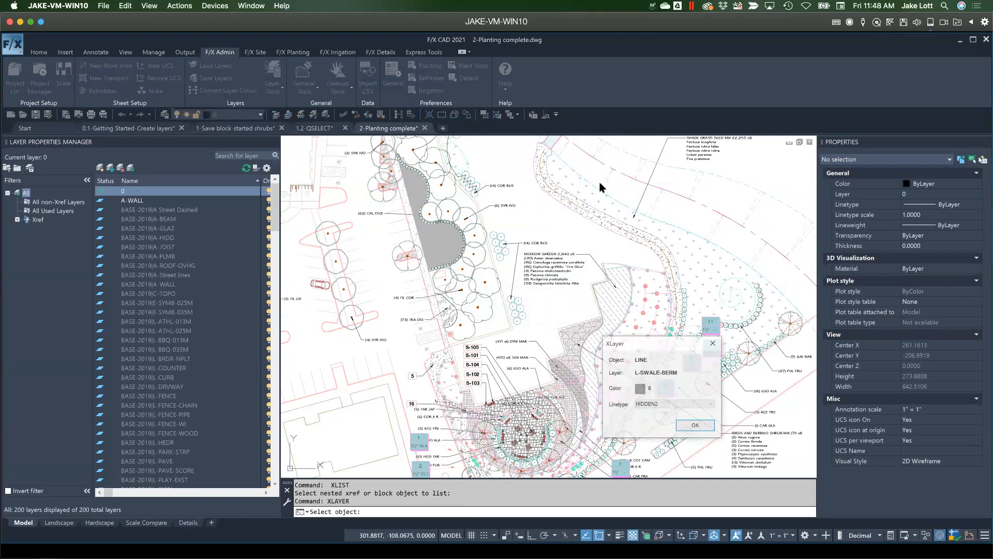
pyautogui.moveTo(641, 343)
pyautogui.mouseDown()
pyautogui.moveTo(465, 206)
pyautogui.moveTo(449, 176)
pyautogui.mouseUp()
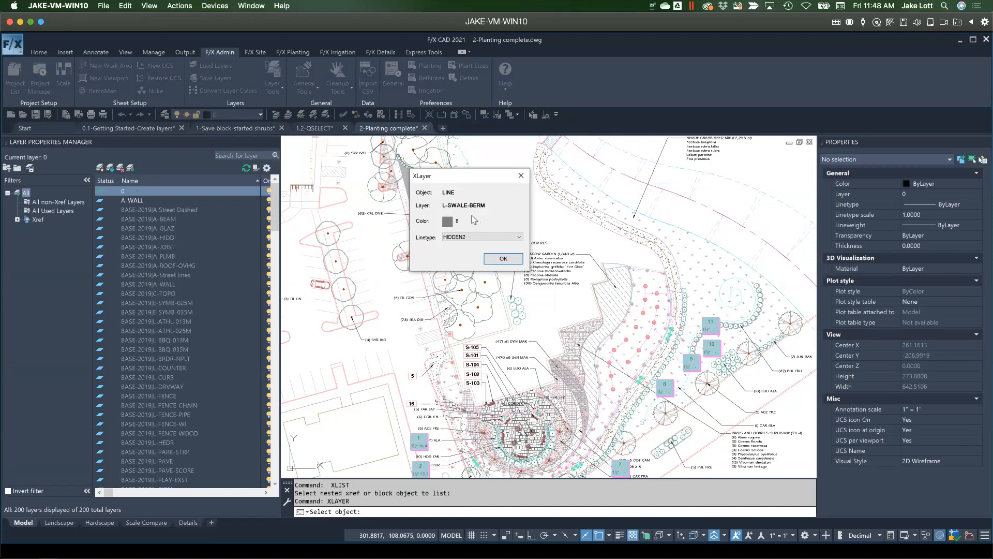
pyautogui.click(448, 221)
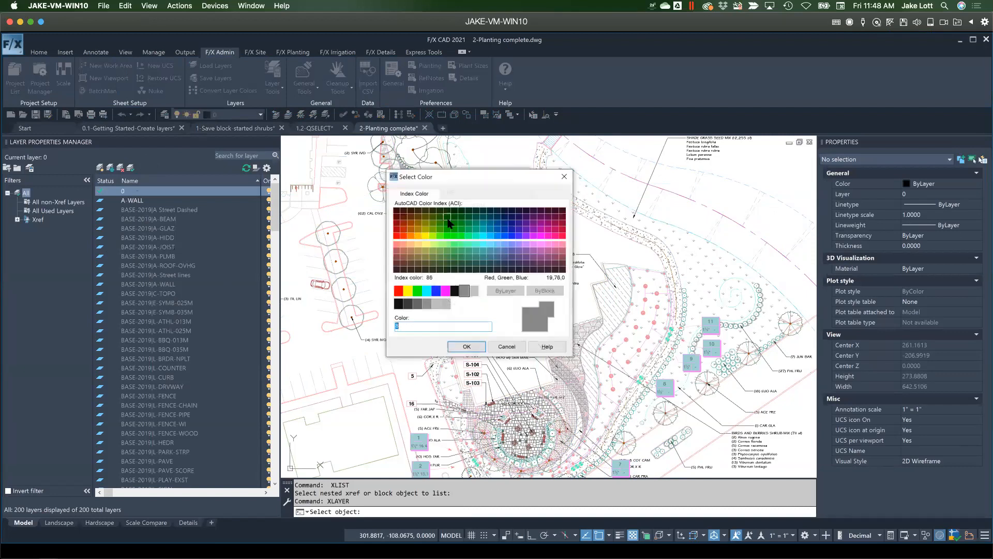
pyautogui.click(468, 216)
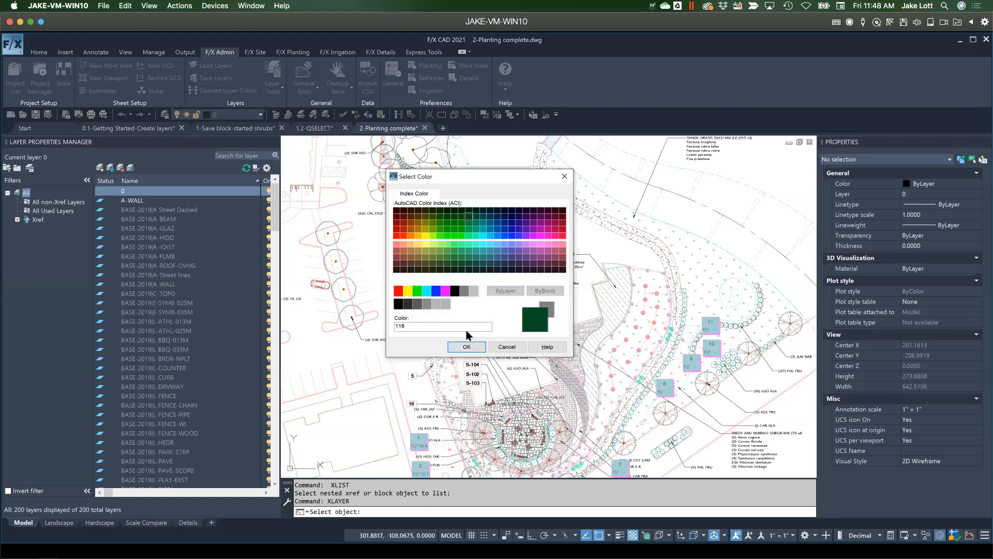
pyautogui.click(466, 346)
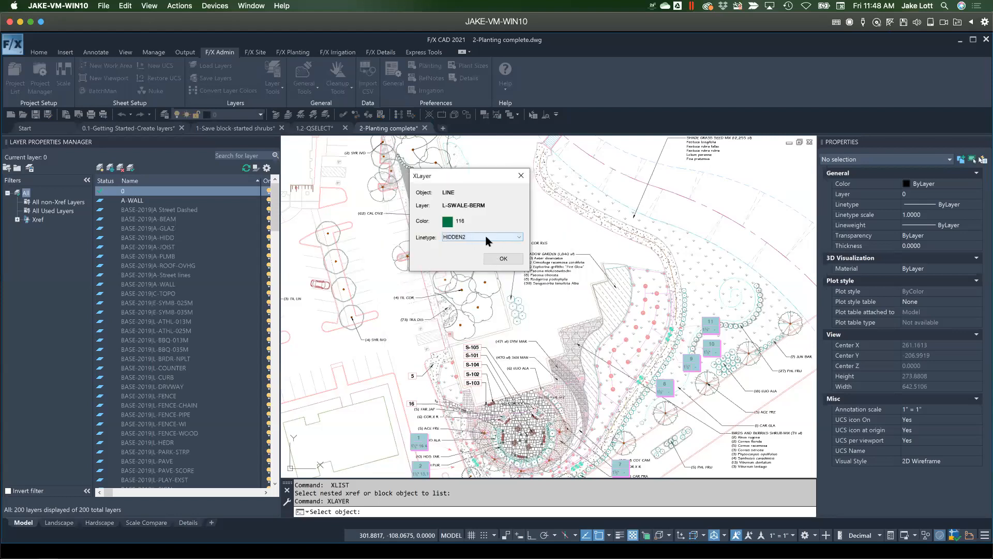
pyautogui.click(486, 238)
pyautogui.click(494, 247)
pyautogui.click(504, 259)
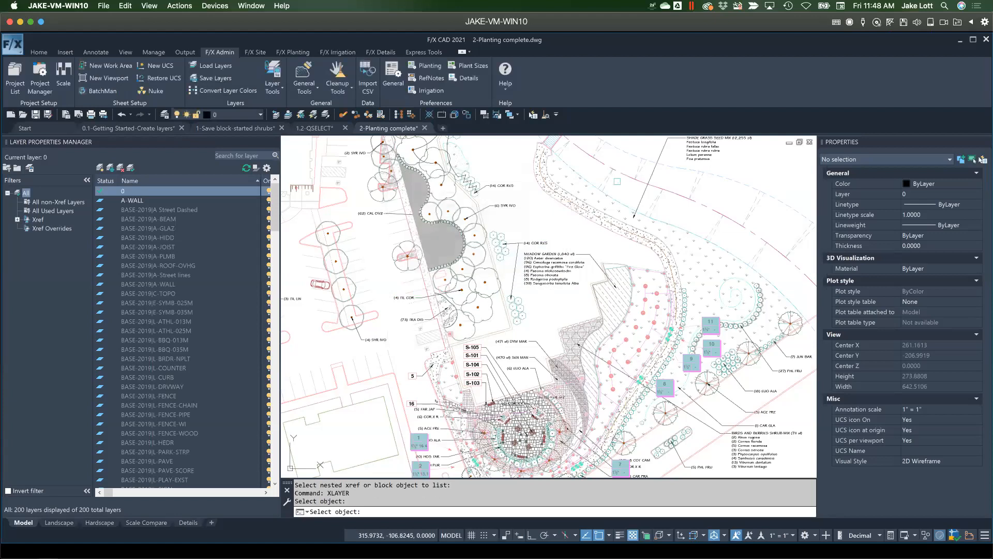
# Use XLAYER on a nested curb polyline in the parking area to set layer L-CURB's color to 140
pyautogui.scroll(7, 617, 182)
pyautogui.scroll(-3, 594, 229)
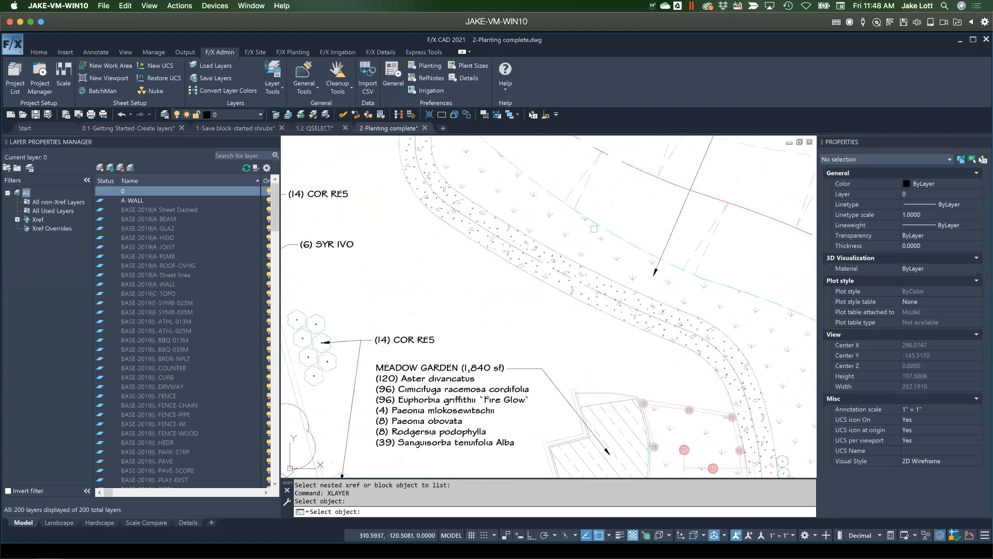
pyautogui.scroll(-2, 594, 228)
pyautogui.scroll(-4, 477, 288)
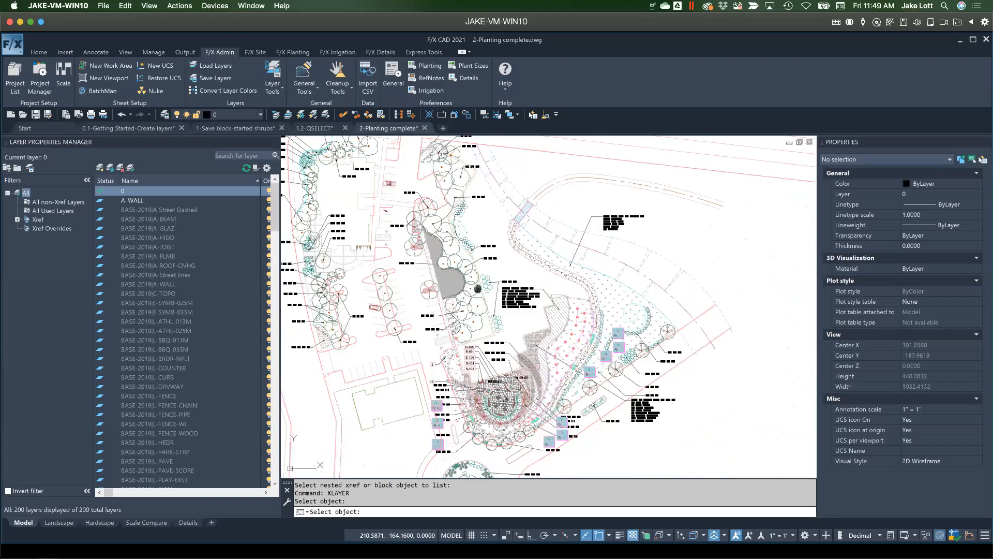
pyautogui.scroll(2, 404, 326)
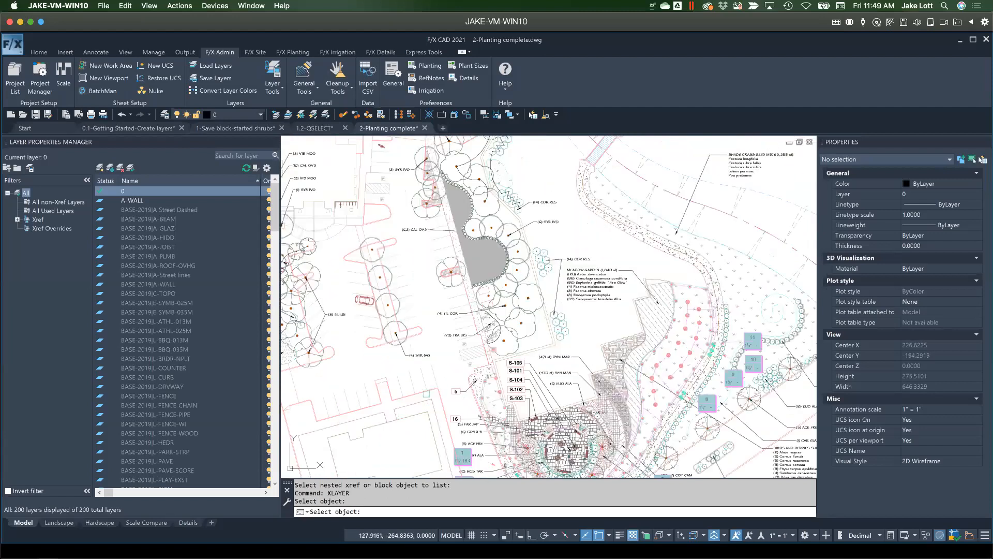
pyautogui.scroll(4, 436, 398)
pyautogui.click(445, 398)
pyautogui.click(447, 222)
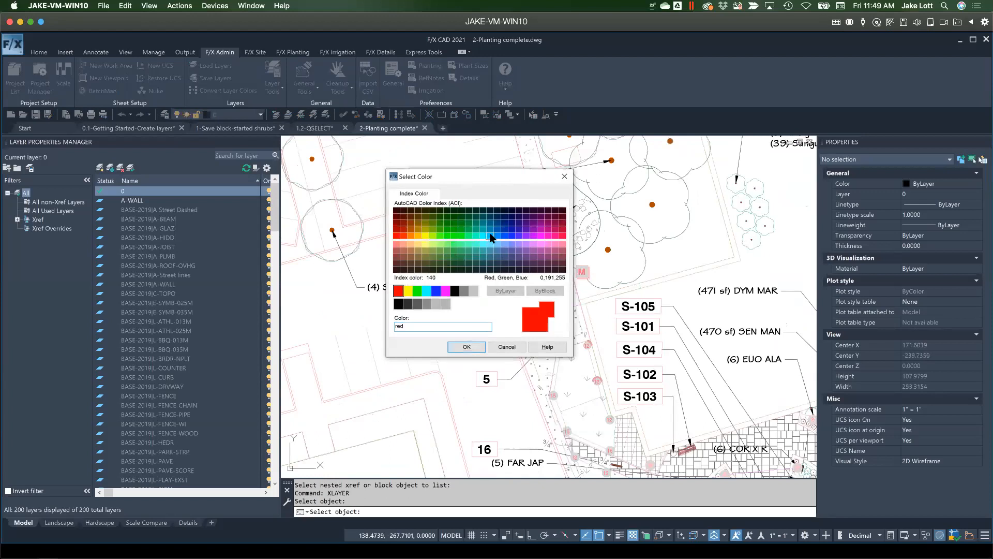
pyautogui.click(491, 238)
pyautogui.click(468, 346)
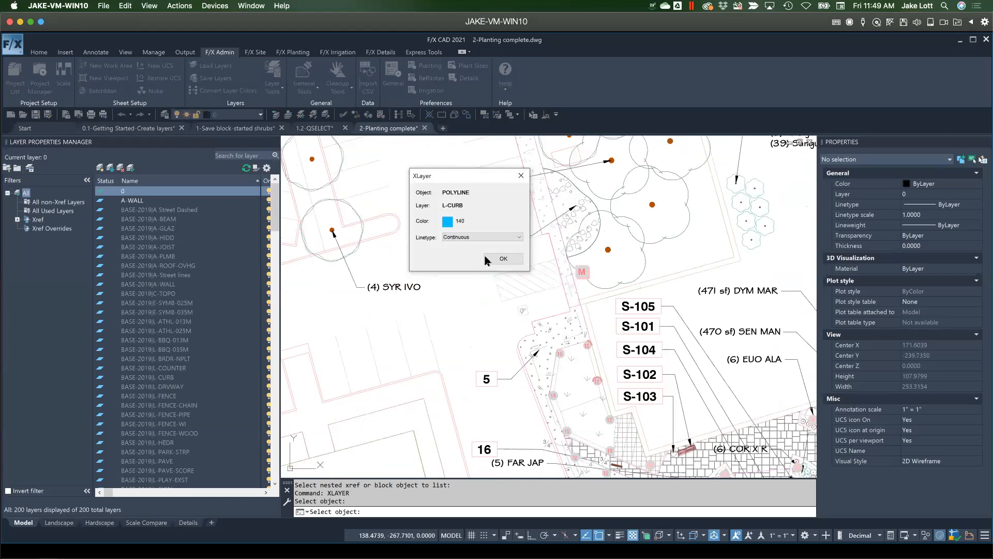
pyautogui.click(497, 259)
pyautogui.scroll(-4, 468, 331)
pyautogui.moveTo(431, 357); pyautogui.dragTo(554, 270, button='middle')
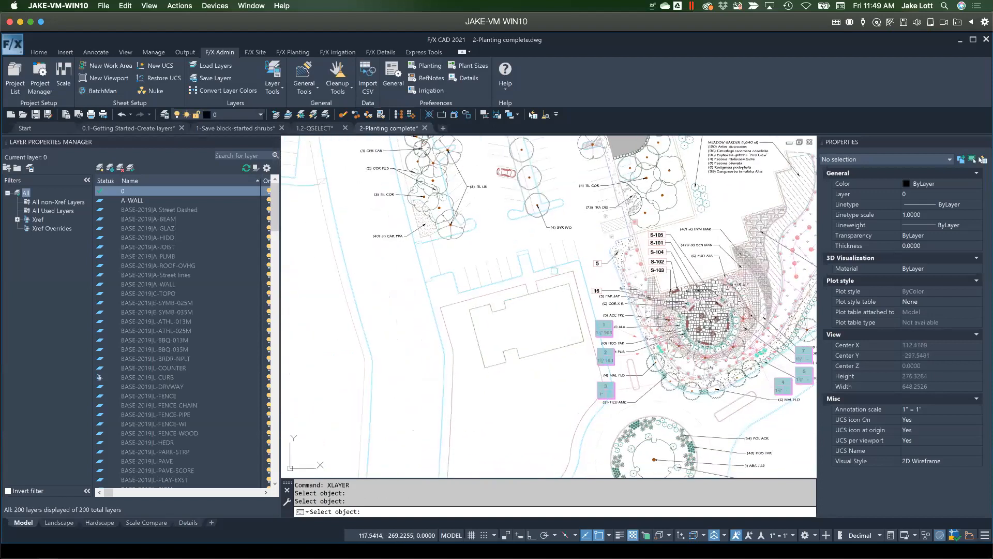
pyautogui.scroll(-2, 554, 270)
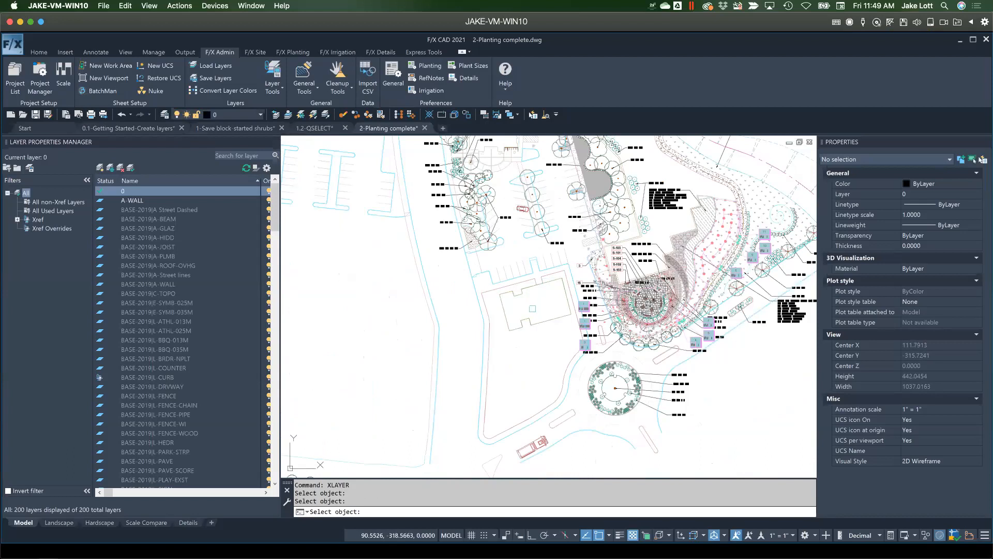
pyautogui.press('Escape')
# Run FX_LAYERCOLOR on a parking lot curb line and set layer L-CURB's color to red
pyautogui.moveTo(484, 301)
pyautogui.mouseDown(button='middle')
pyautogui.moveTo(458, 314)
pyautogui.moveTo(412, 310)
pyautogui.moveTo(531, 414)
pyautogui.mouseUp(button='middle')
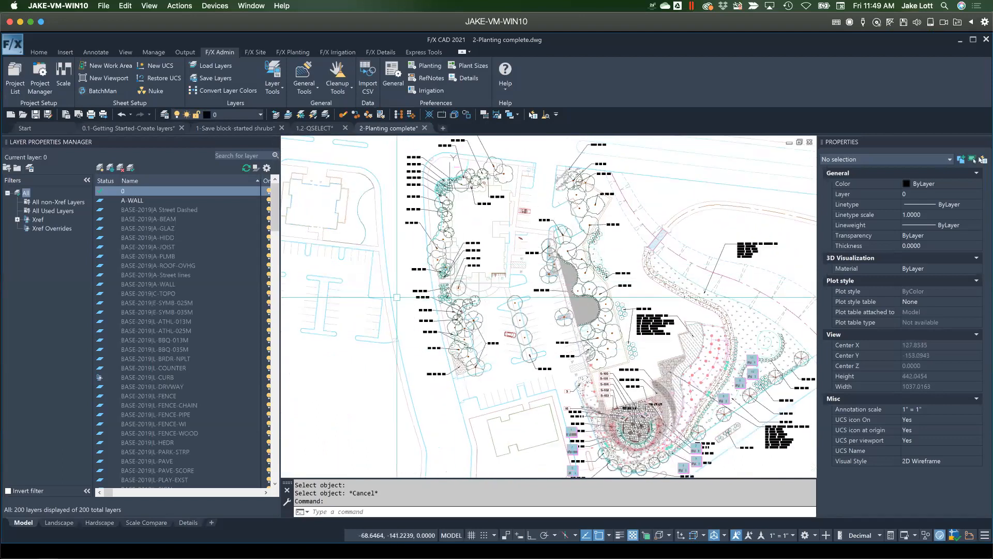
pyautogui.write('layercol')
pyautogui.press('Return')
pyautogui.write('laye')
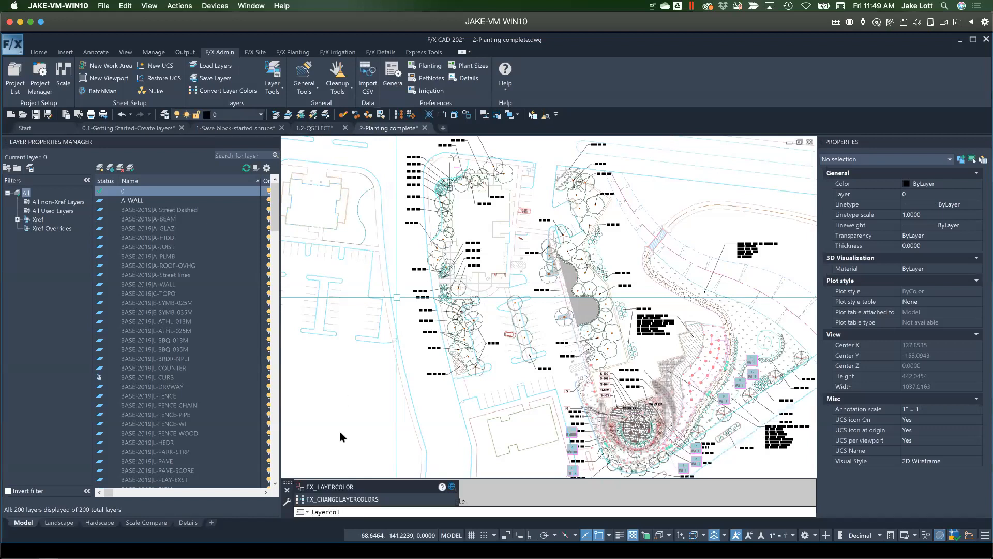
pyautogui.click(340, 489)
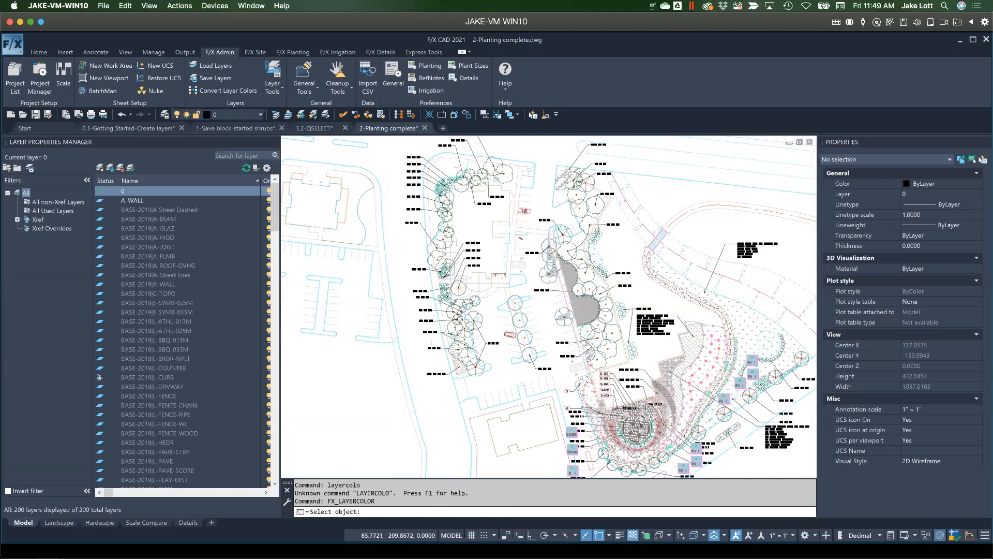
pyautogui.scroll(4, 380, 339)
pyautogui.click(380, 339)
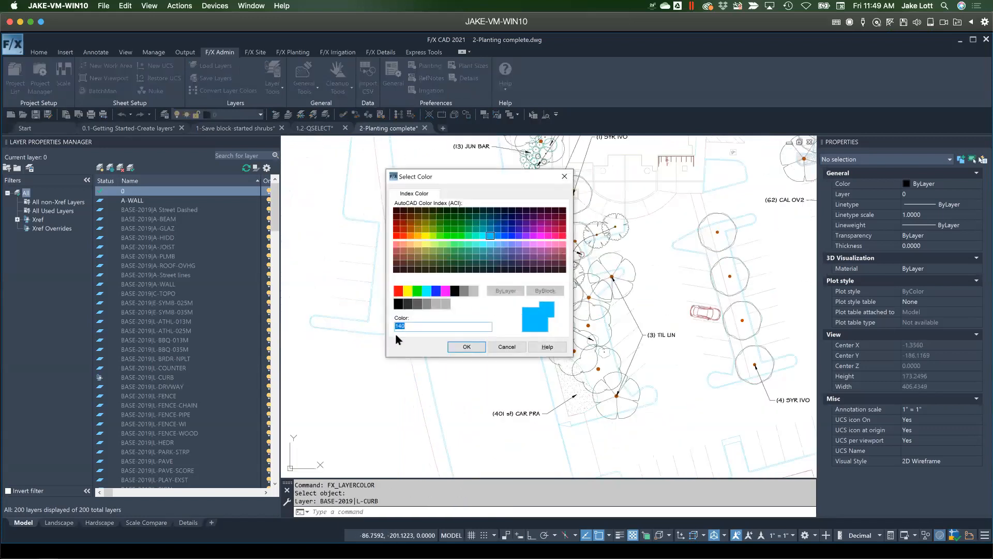
pyautogui.click(398, 291)
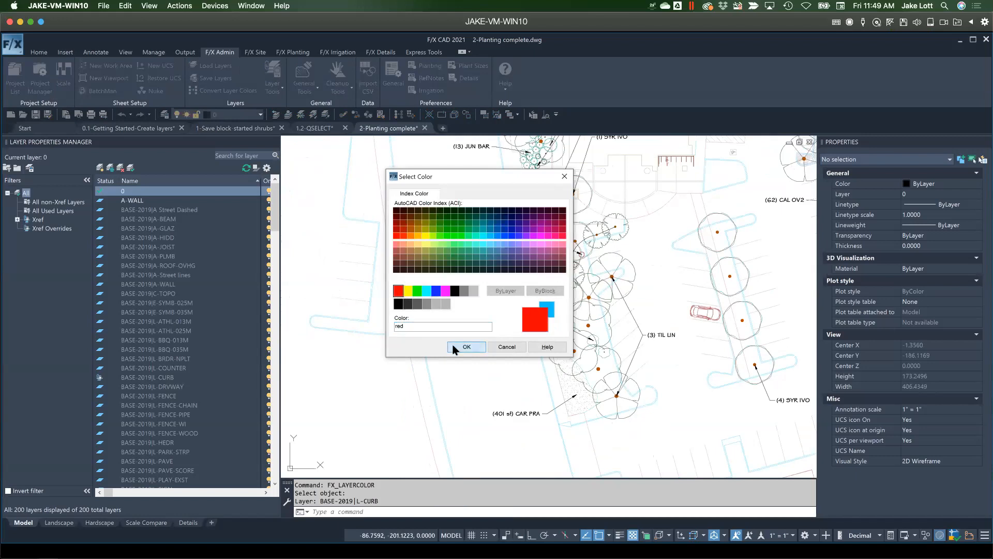
pyautogui.click(466, 346)
pyautogui.scroll(-2, 448, 348)
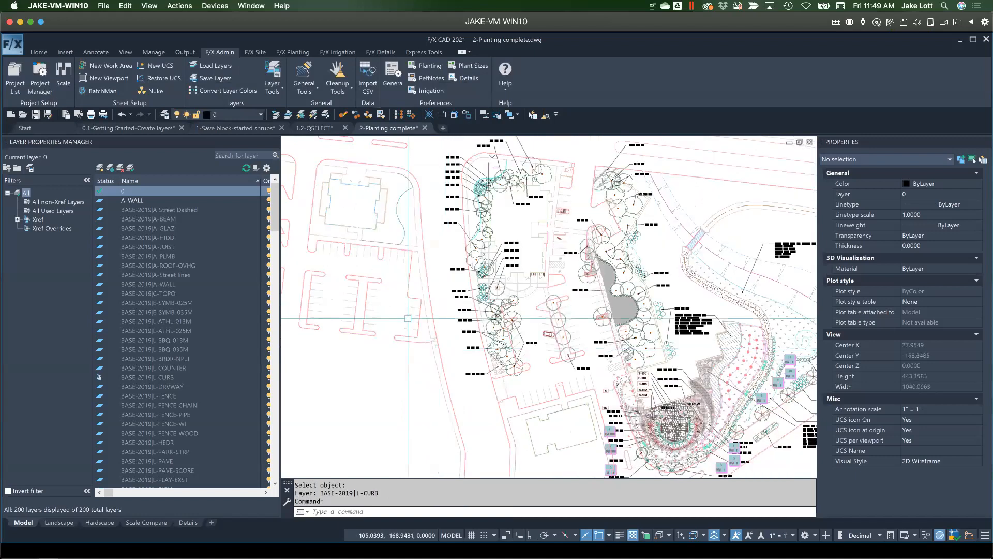
# Use FX_LAYERCOLOR on the outer wall of the northwest building to set layer L-WALL's color to blue
pyautogui.scroll(-2, 448, 348)
pyautogui.scroll(5, 413, 331)
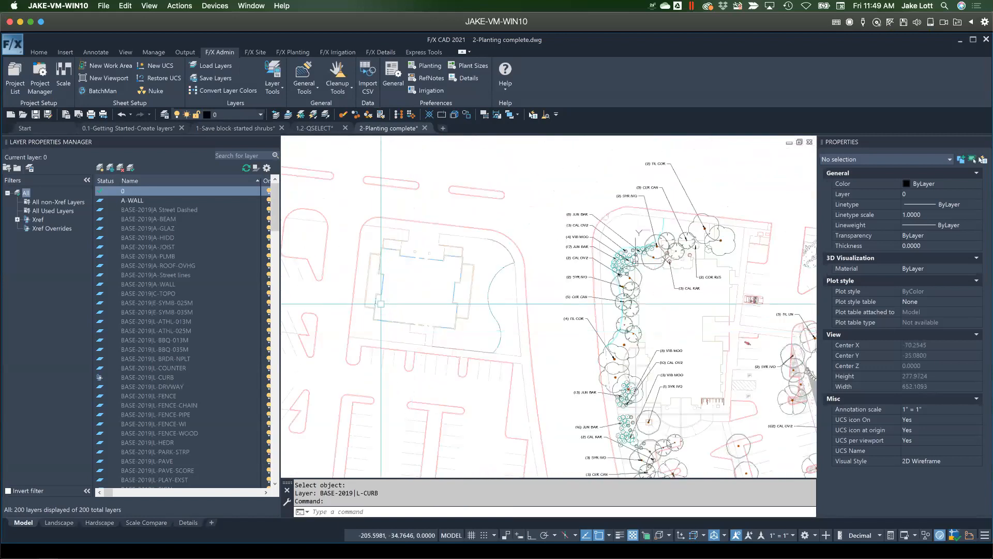
pyautogui.press('Return')
pyautogui.scroll(4, 367, 289)
pyautogui.click(367, 289)
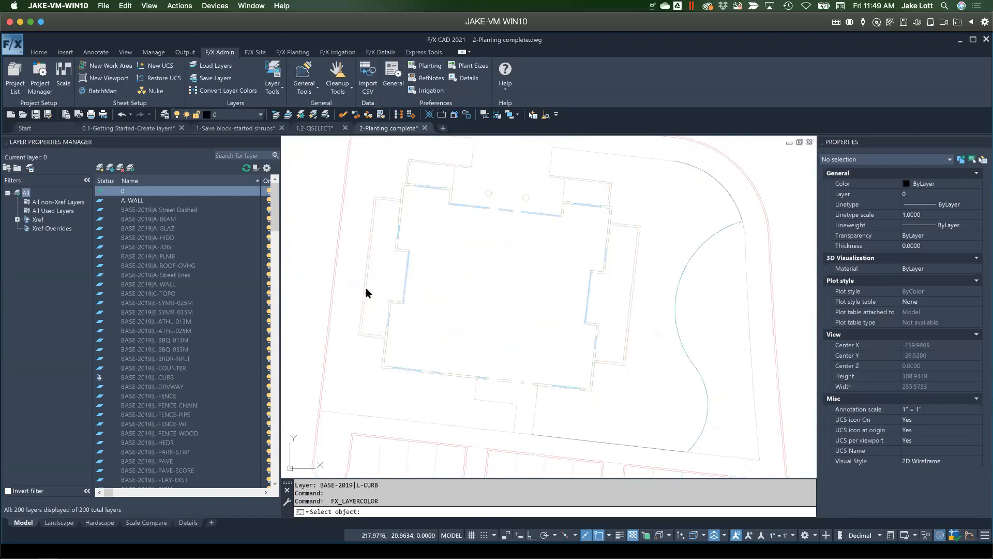
pyautogui.click(438, 295)
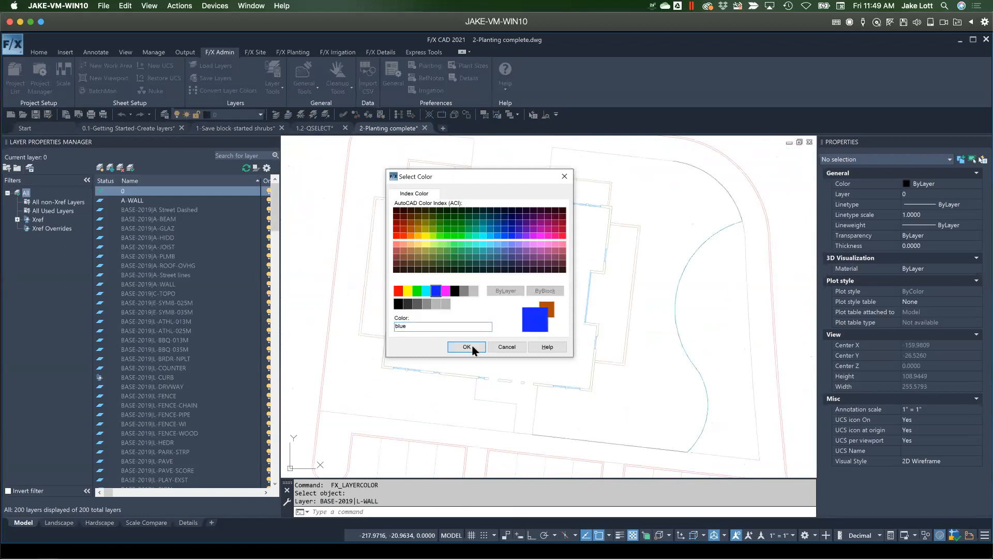
pyautogui.click(467, 346)
pyautogui.scroll(-10, 474, 347)
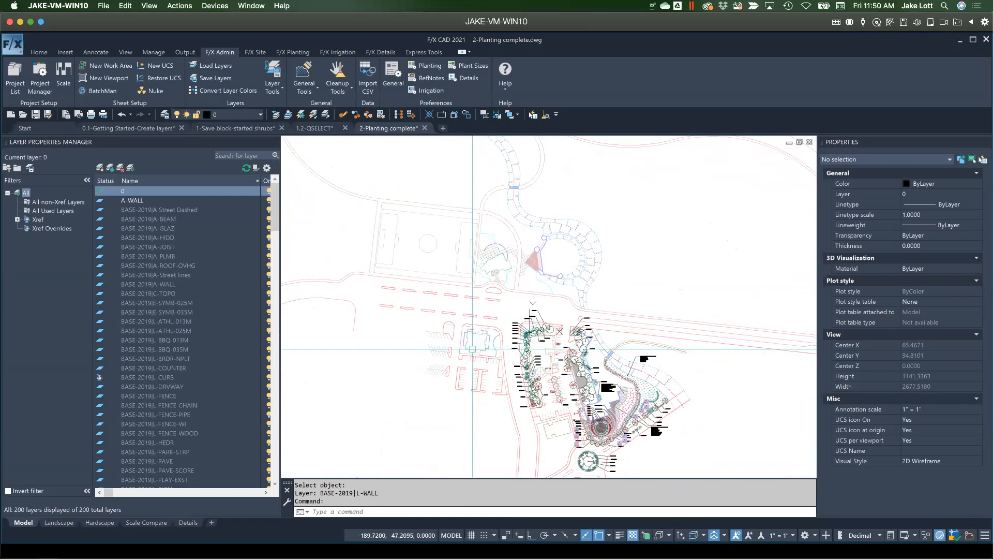
pyautogui.press('Up')
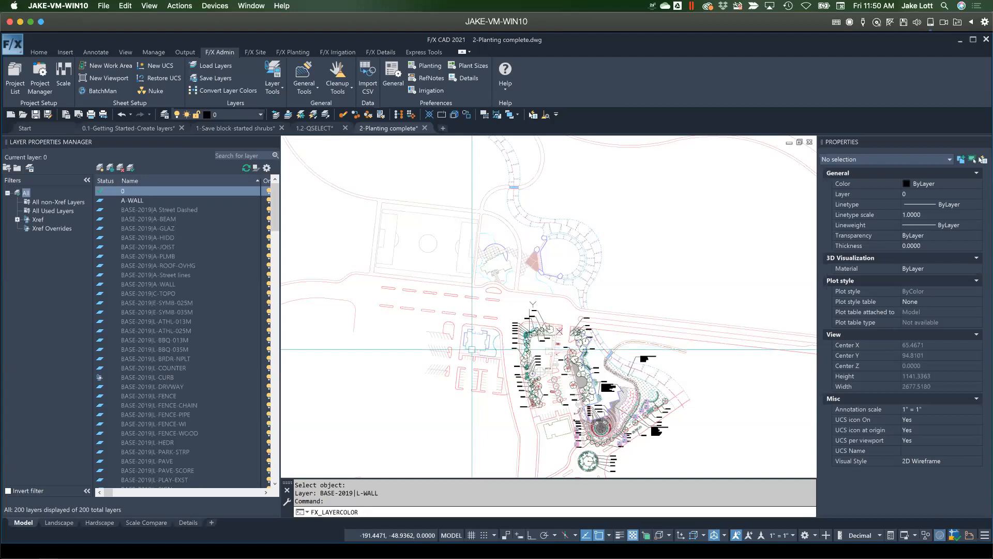
pyautogui.press('Escape')
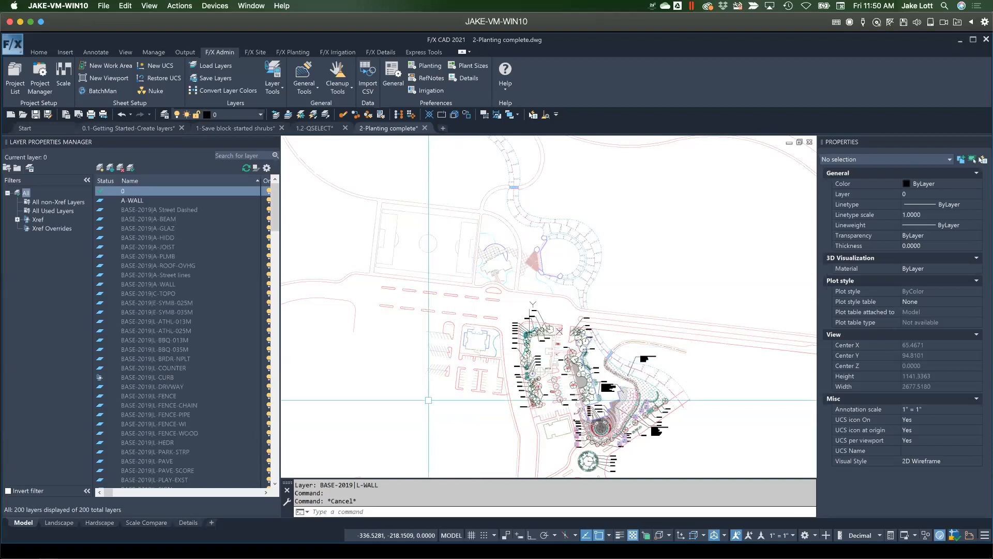
# Start FX_CHANGELAYERCOLORS and map layer color 2 to blue (5)
pyautogui.write('changl')
pyautogui.press('BackSpace')
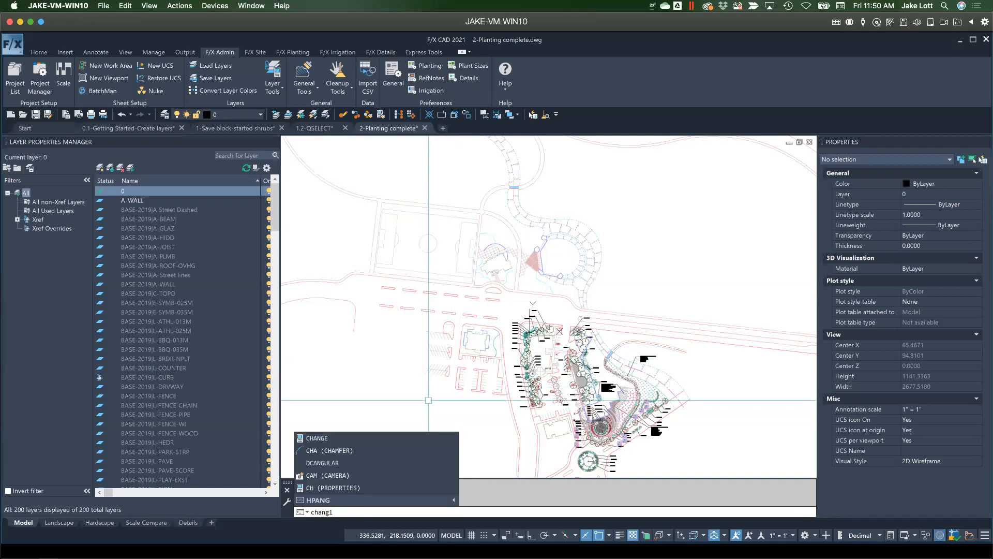
pyautogui.write('lay')
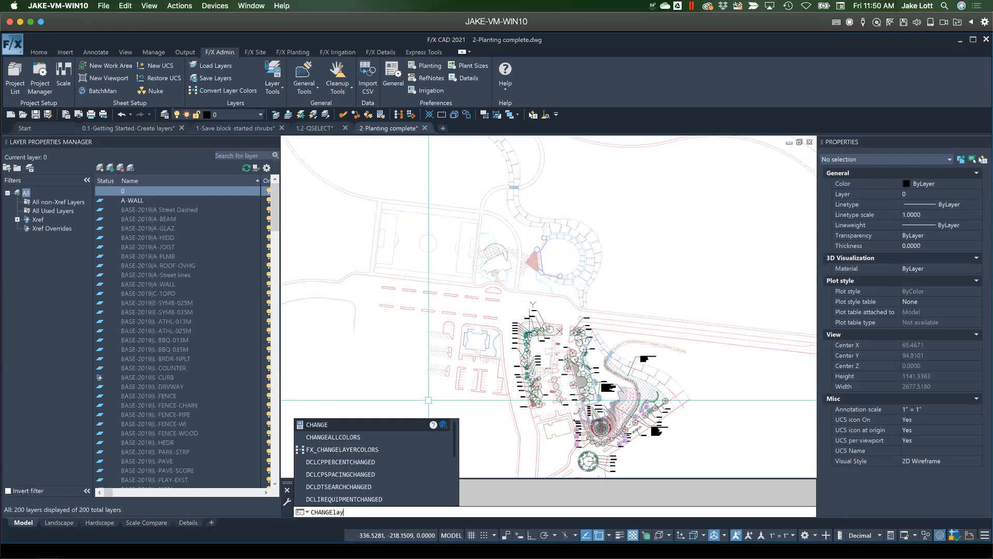
pyautogui.write('er')
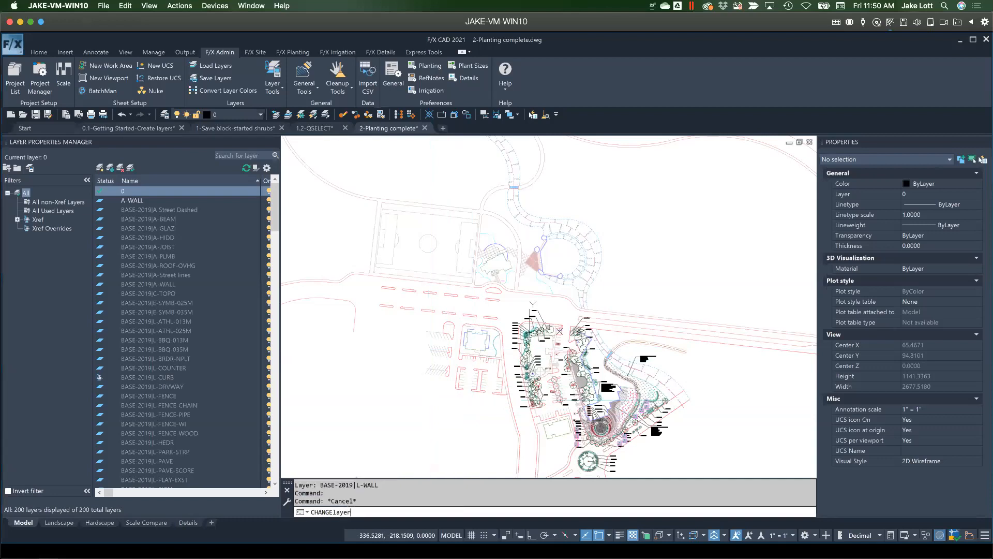
pyautogui.press('Return')
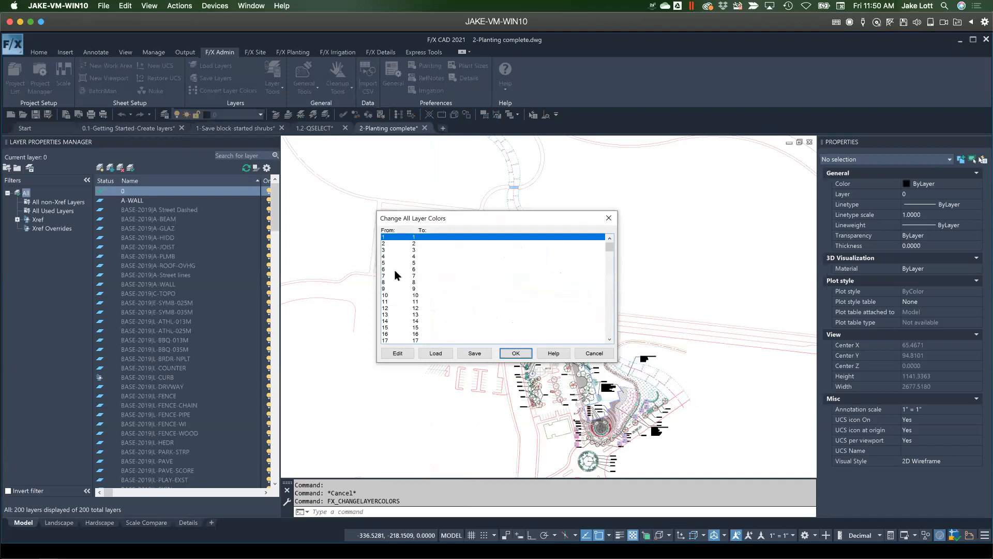
pyautogui.click(384, 243)
pyautogui.click(402, 356)
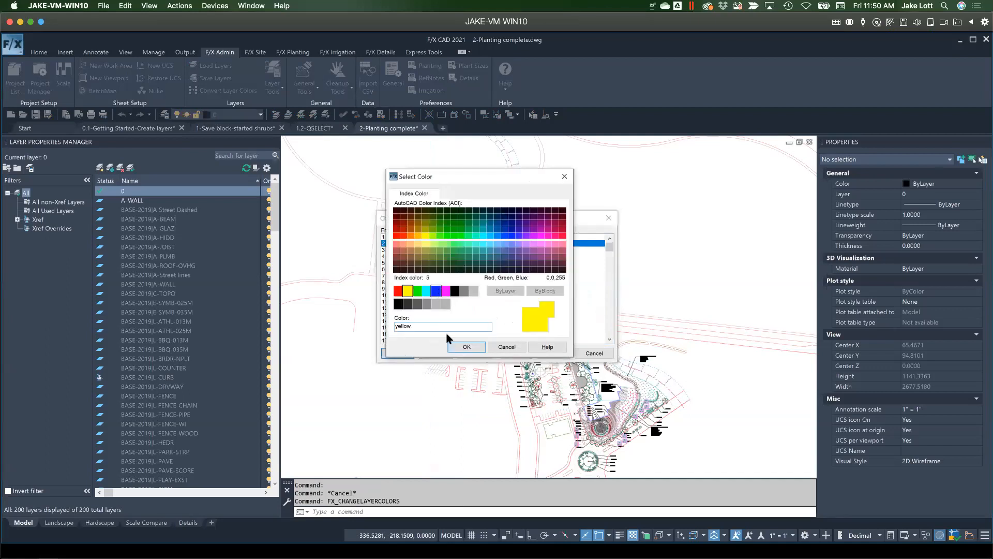
pyautogui.click(436, 291)
pyautogui.click(462, 346)
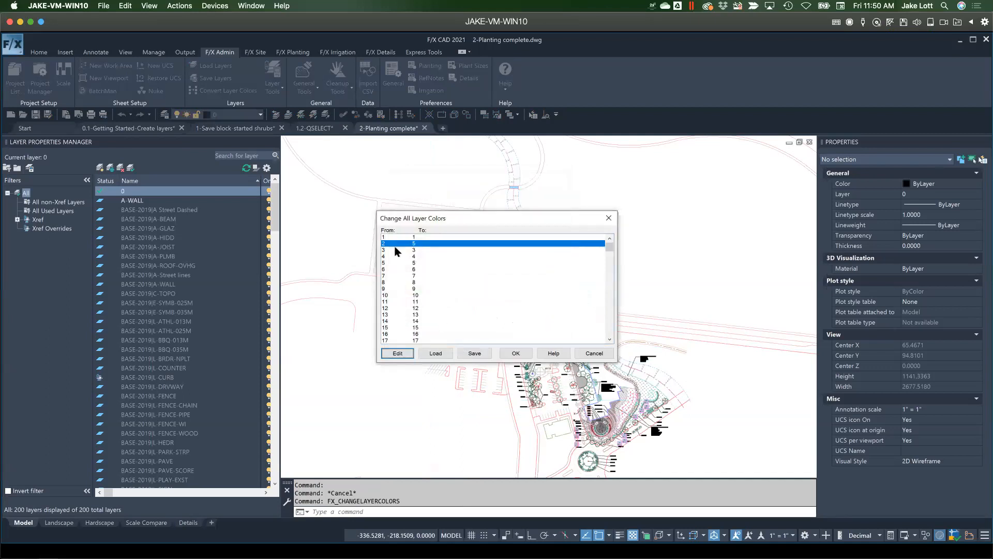
# Map layer color 8 to color 95 in the list of layer color changes
pyautogui.click(388, 282)
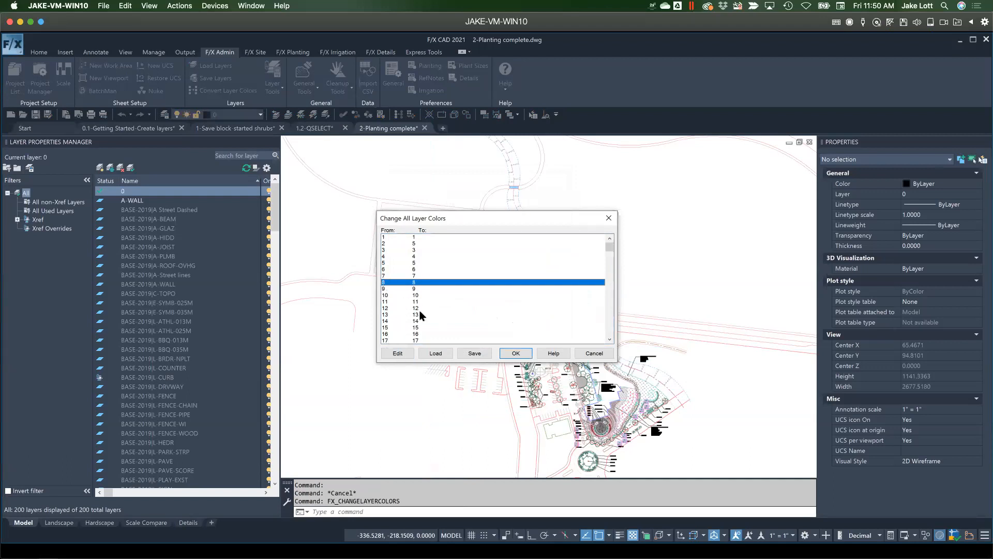
pyautogui.click(398, 354)
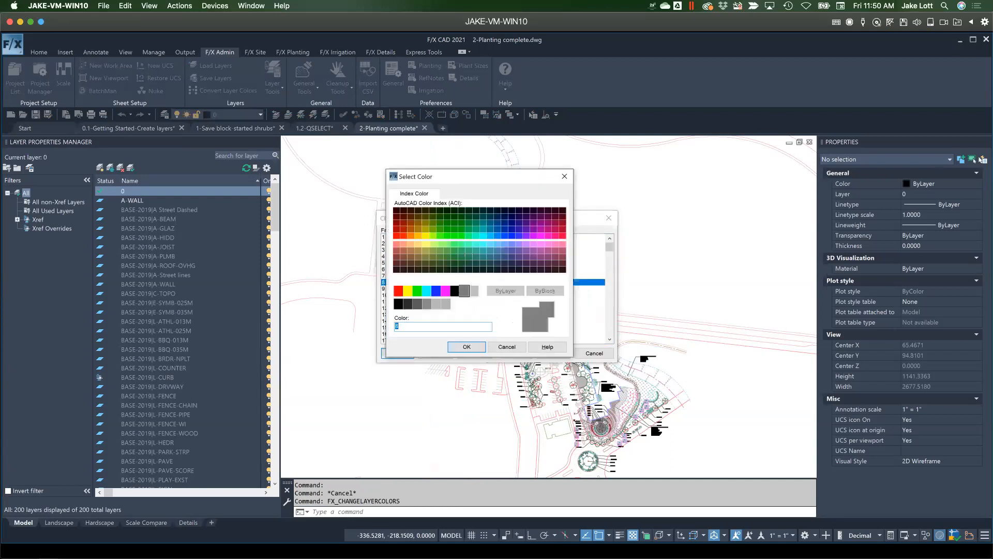
pyautogui.click(456, 260)
pyautogui.click(467, 347)
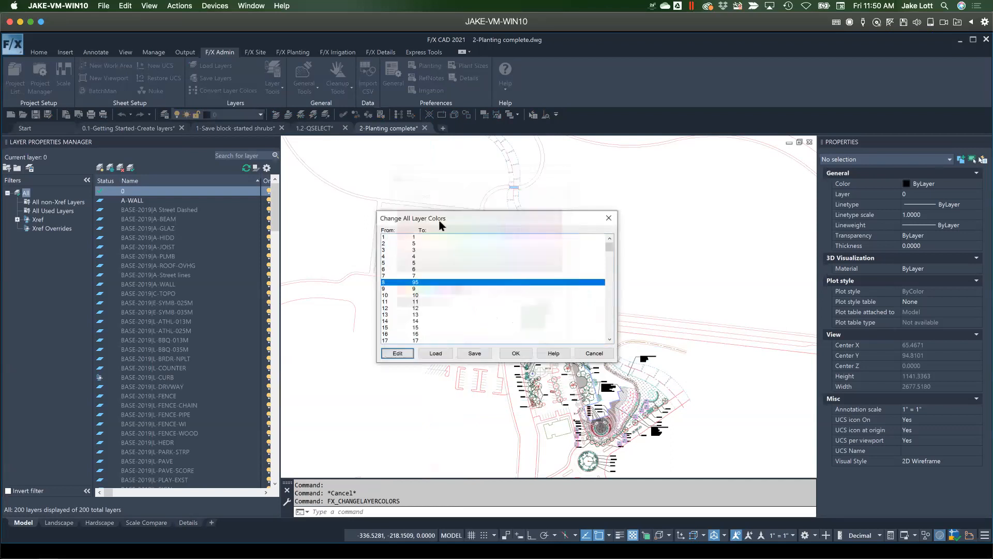
# Apply the mapped layer color changes to all layers in the drawing
pyautogui.click(516, 354)
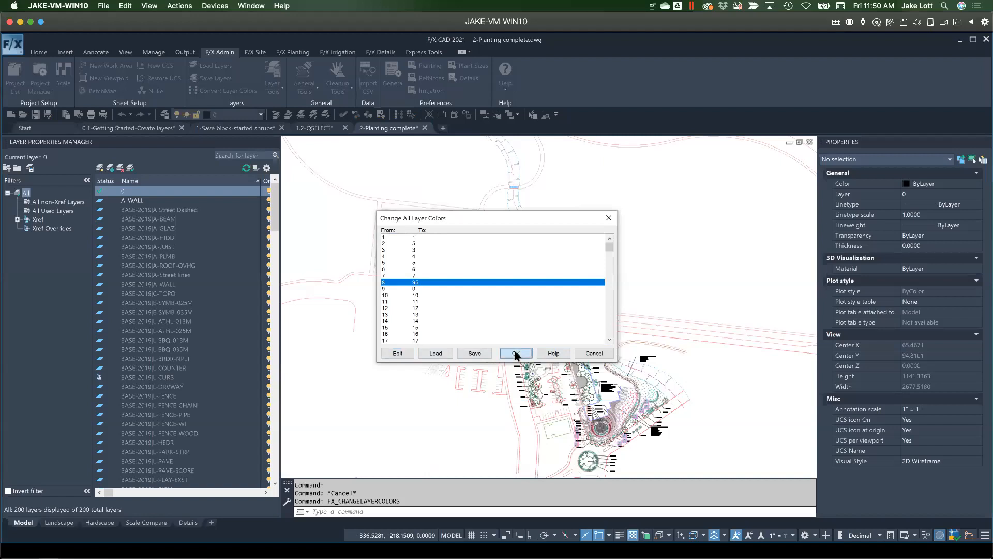
pyautogui.click(506, 310)
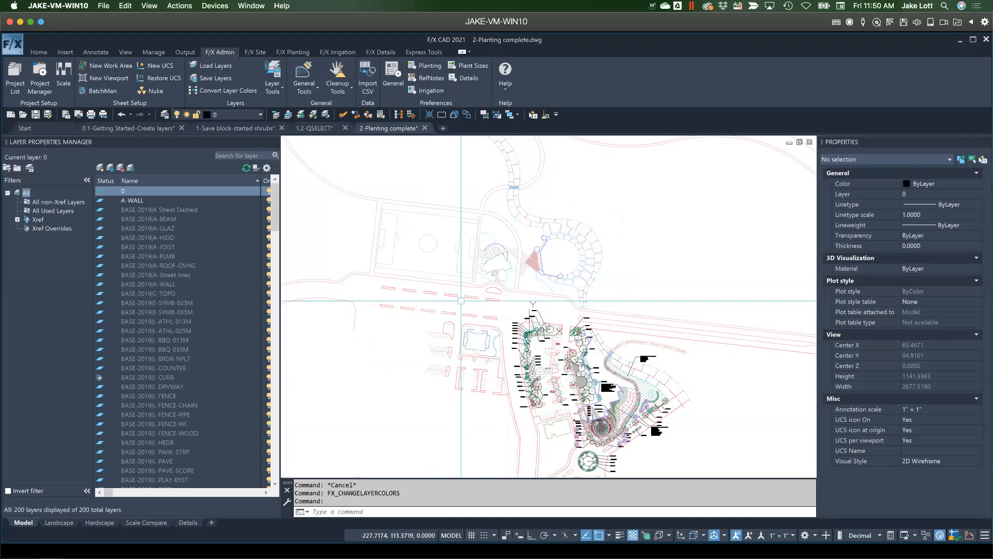
# Examine the recolored curbs, walls, plants and irrigation symbols around the parking lot, meadow garden and circular plaza
pyautogui.scroll(6, 579, 389)
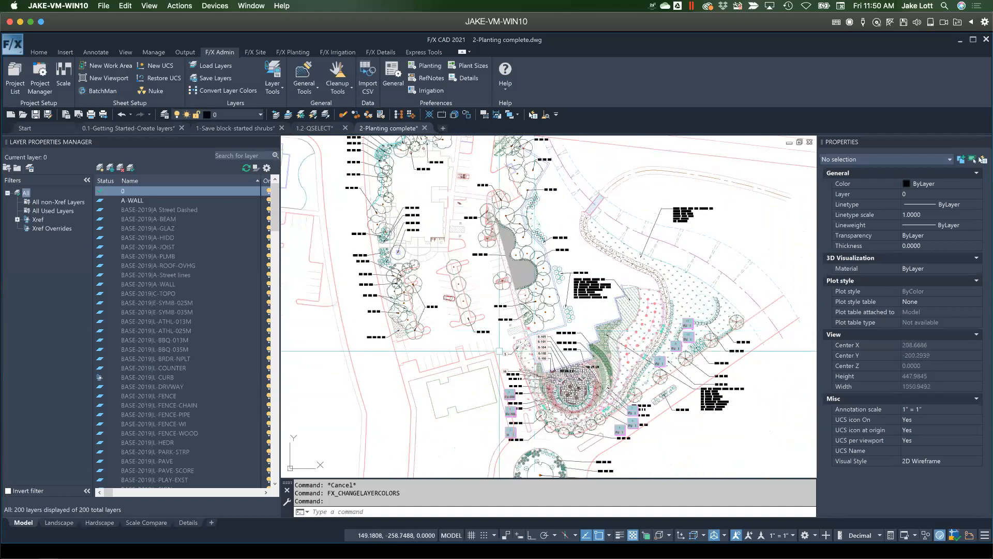
pyautogui.moveTo(509, 396); pyautogui.dragTo(475, 333, button='middle')
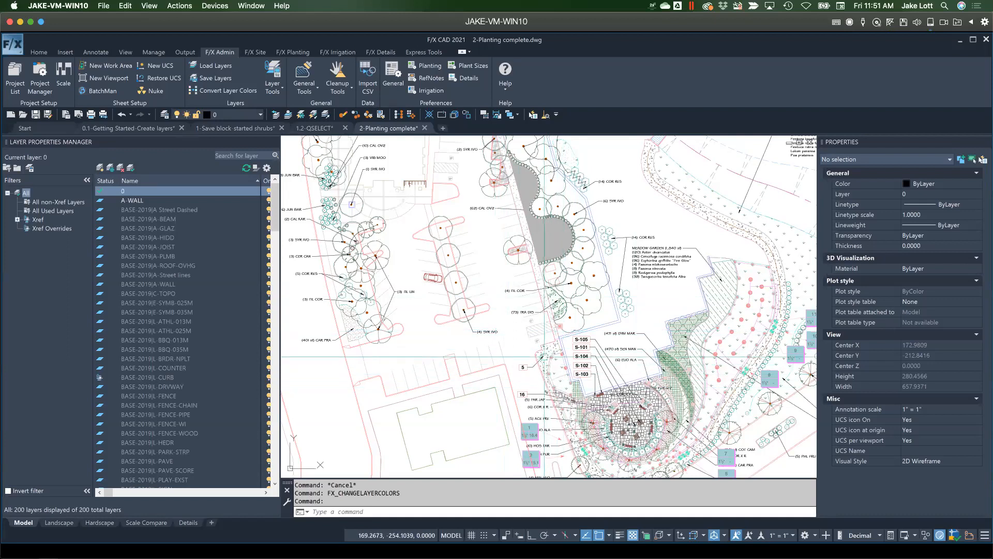
pyautogui.scroll(-2, 526, 339)
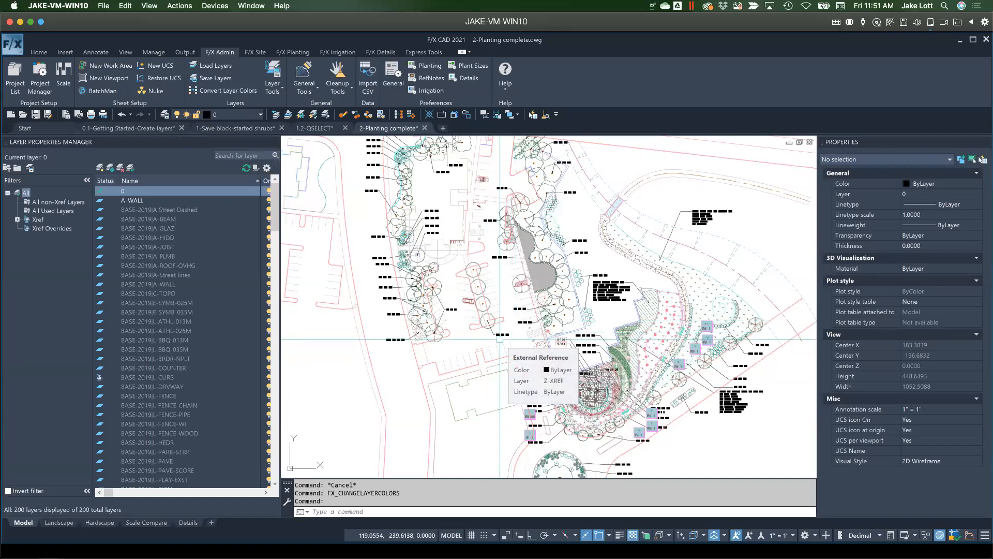
pyautogui.moveTo(624, 370); pyautogui.dragTo(563, 368, button='middle')
pyautogui.scroll(5, 563, 369)
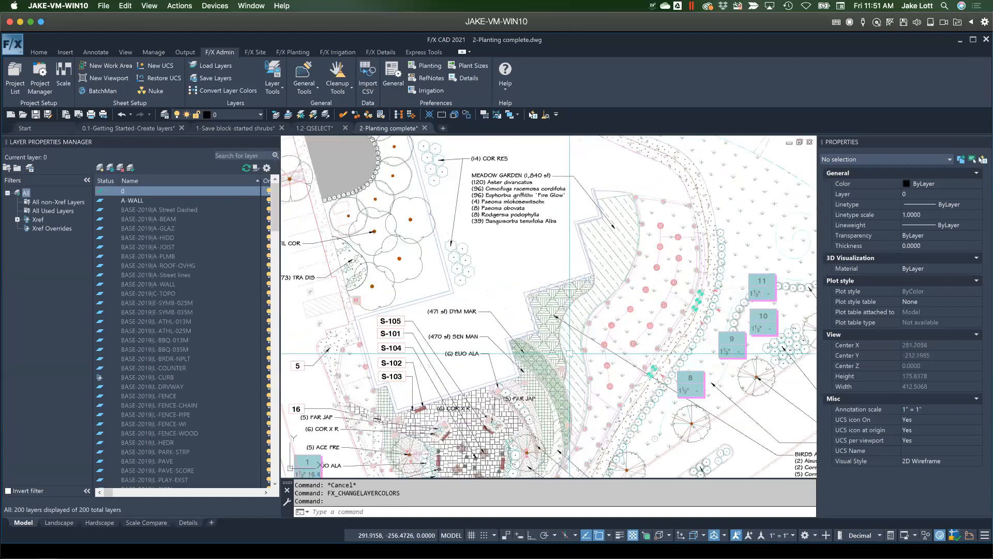
pyautogui.scroll(1, 554, 363)
pyautogui.scroll(-4, 554, 364)
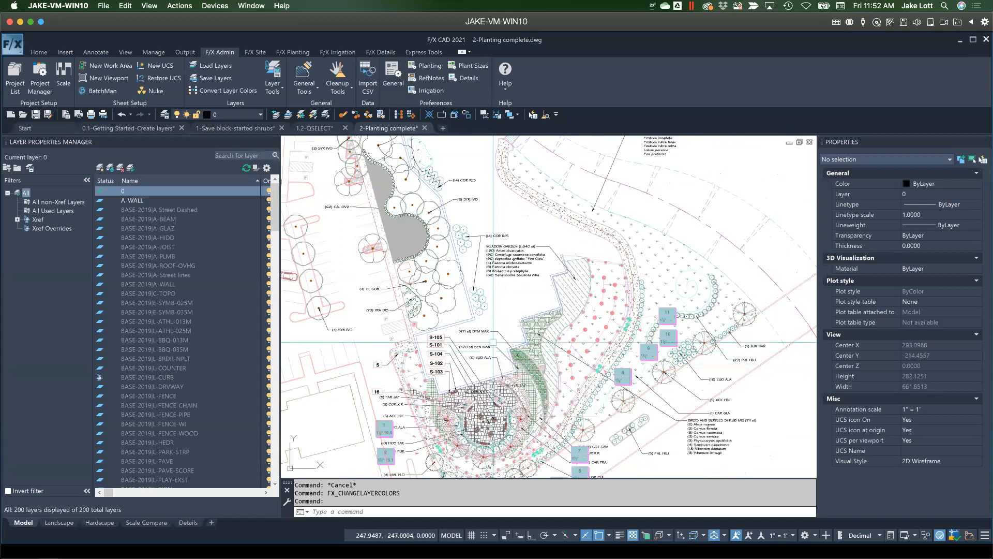
pyautogui.moveTo(441, 204); pyautogui.dragTo(459, 298, button='middle')
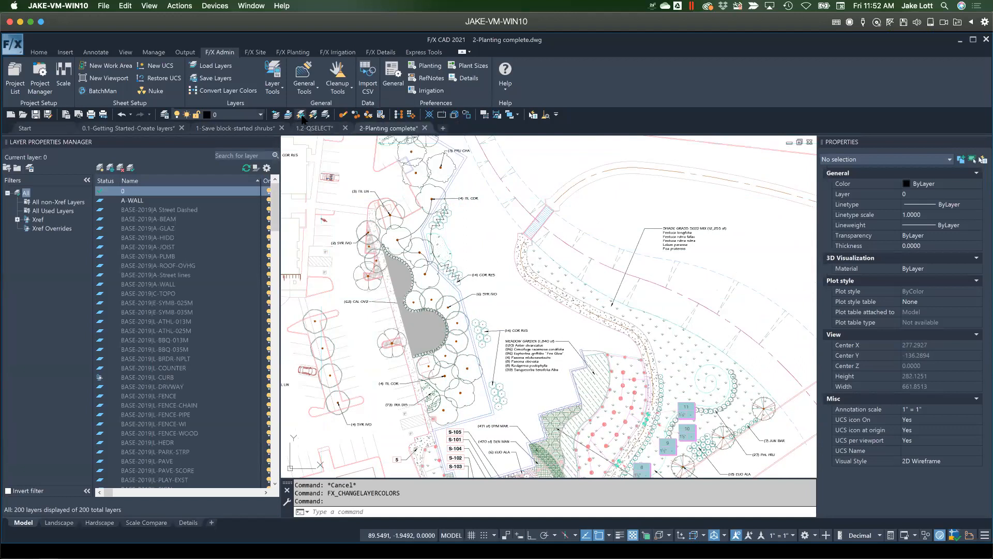
pyautogui.click(325, 114)
pyautogui.scroll(-3, 569, 356)
pyautogui.scroll(7, 576, 362)
pyautogui.scroll(4, 580, 374)
pyautogui.press('Escape')
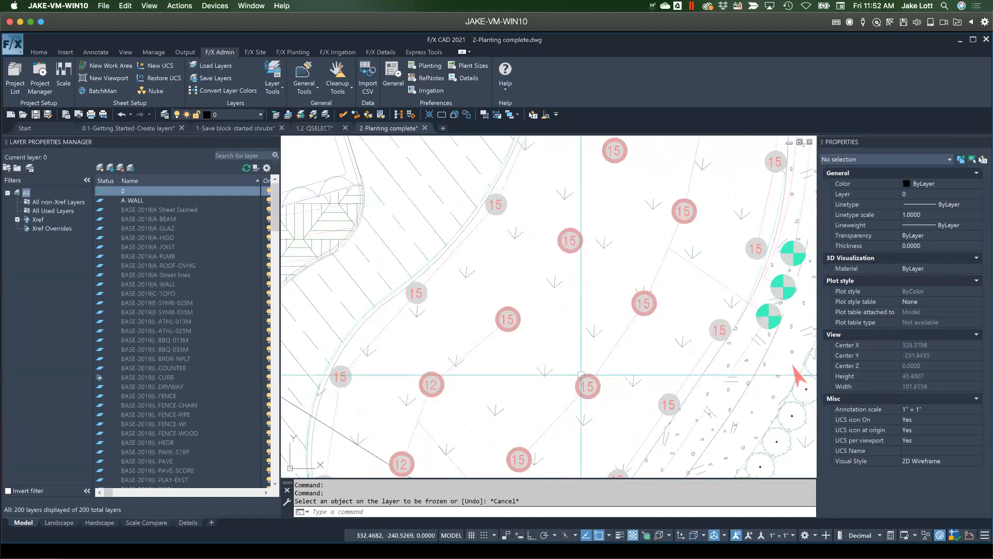
# Run LAYFRZ and freeze the layers LK-IRRG-PATT and LK-IRRG-025M through a turf sprinkler head in the Complete Drawing xref
pyautogui.write('layfrz')
pyautogui.press('Return')
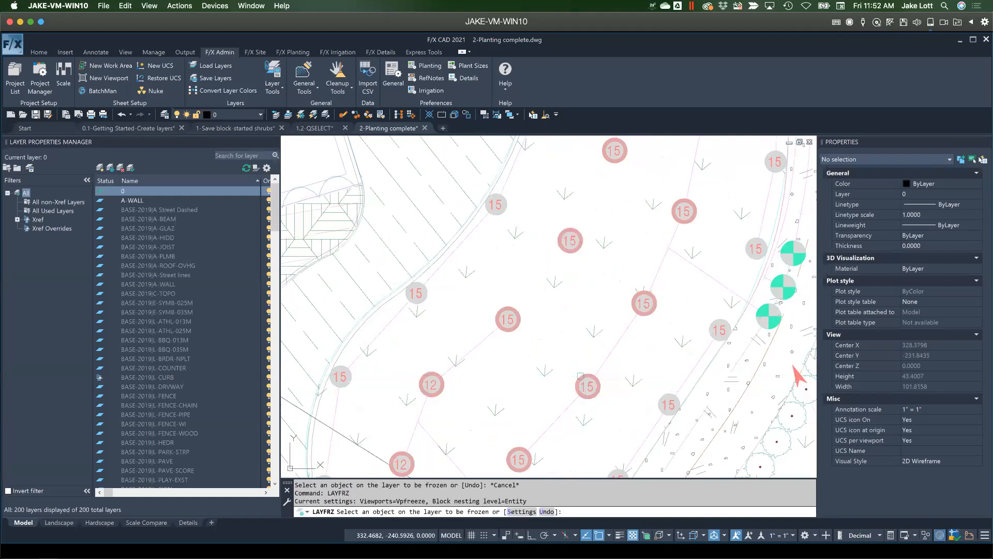
pyautogui.click(581, 377)
pyautogui.click(581, 381)
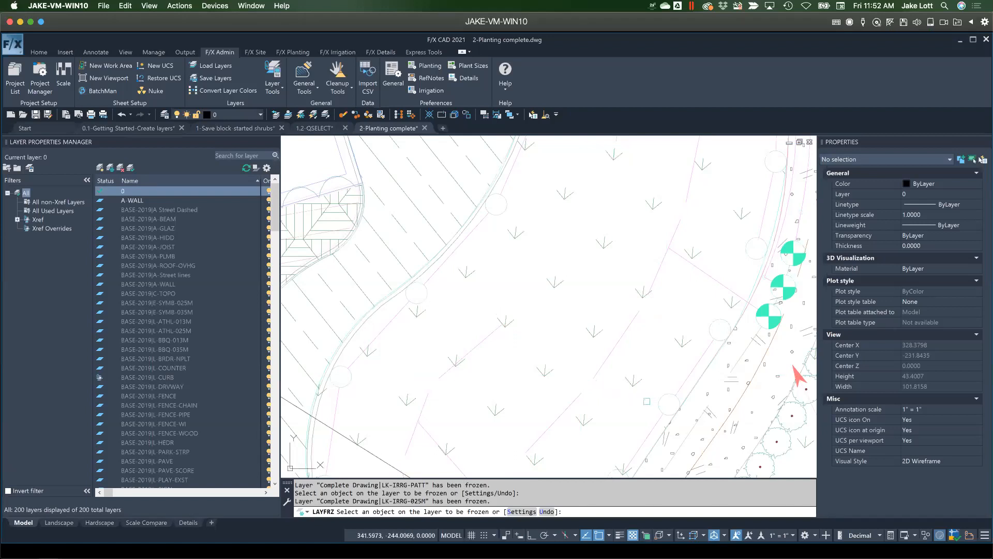
# Undo the LAYFRZ layer freezes and exit the command
pyautogui.press('Return')
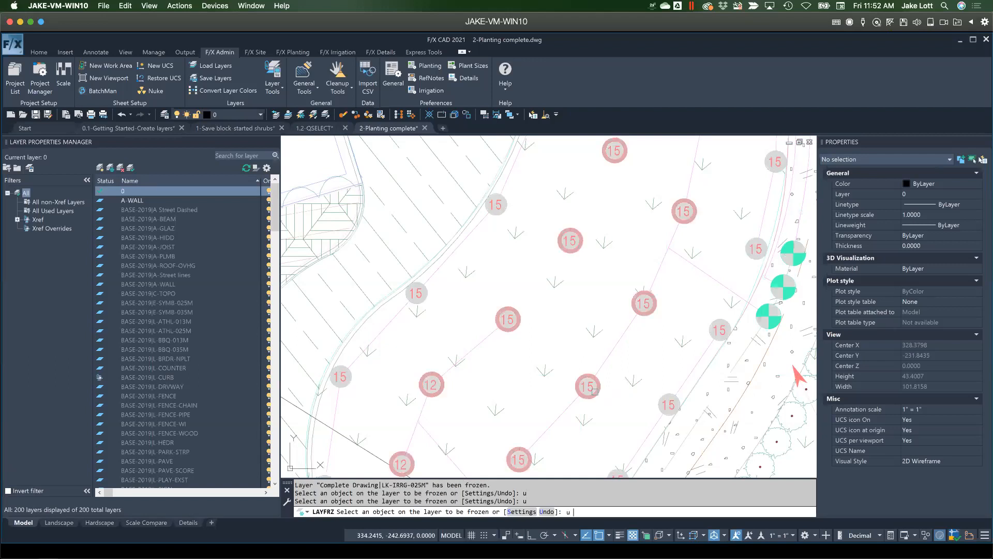
pyautogui.write('u')
pyautogui.press('Return')
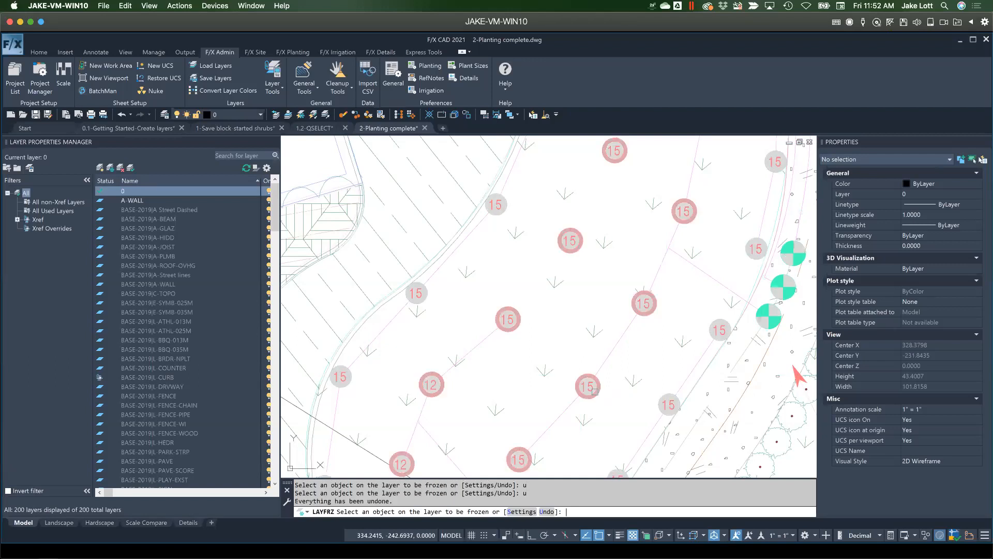
pyautogui.press('Escape')
# Use the F/X layer freeze command to freeze the nested xref layers of the turf spray heads, valve callouts and valve symbols
pyautogui.click(298, 119)
pyautogui.click(588, 375)
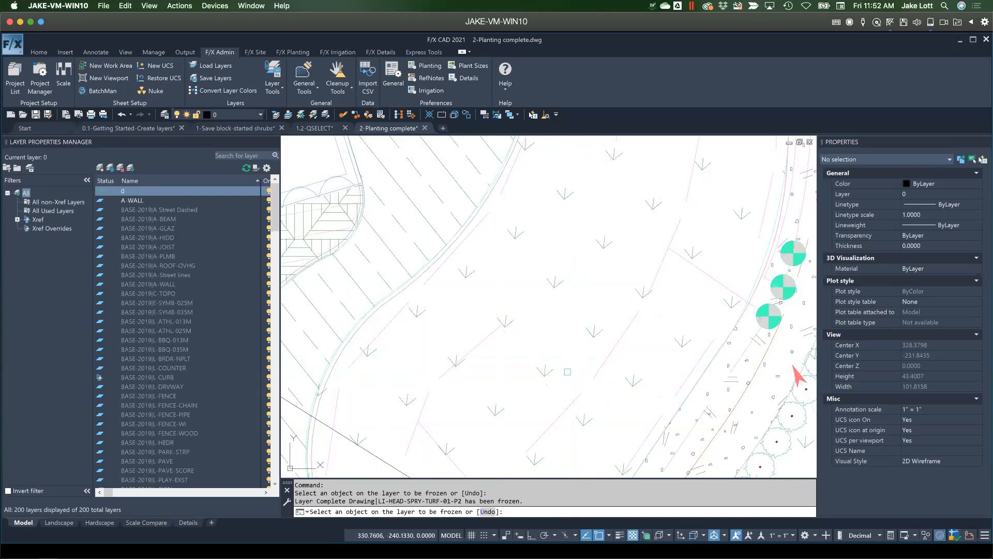
pyautogui.scroll(-6, 799, 377)
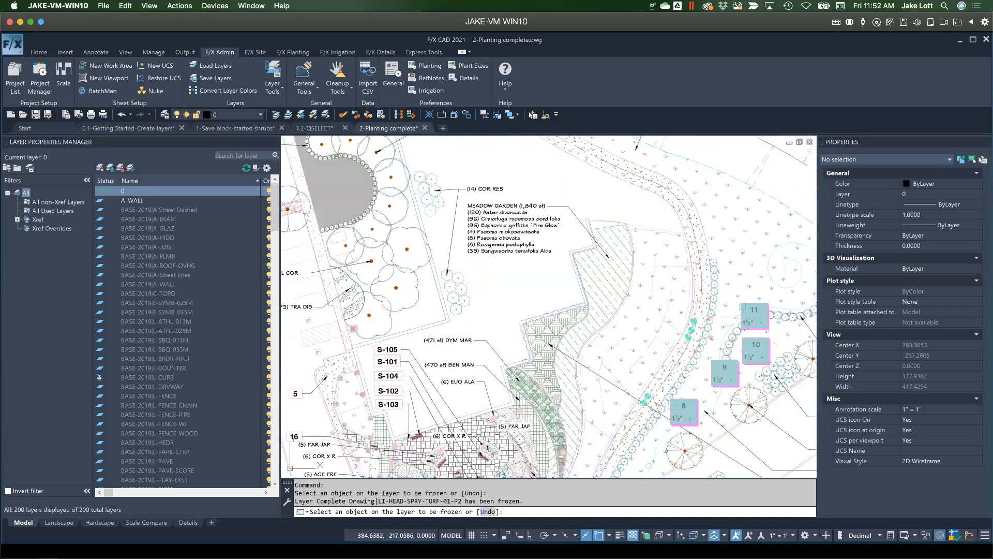
pyautogui.click(743, 306)
pyautogui.scroll(4, 683, 339)
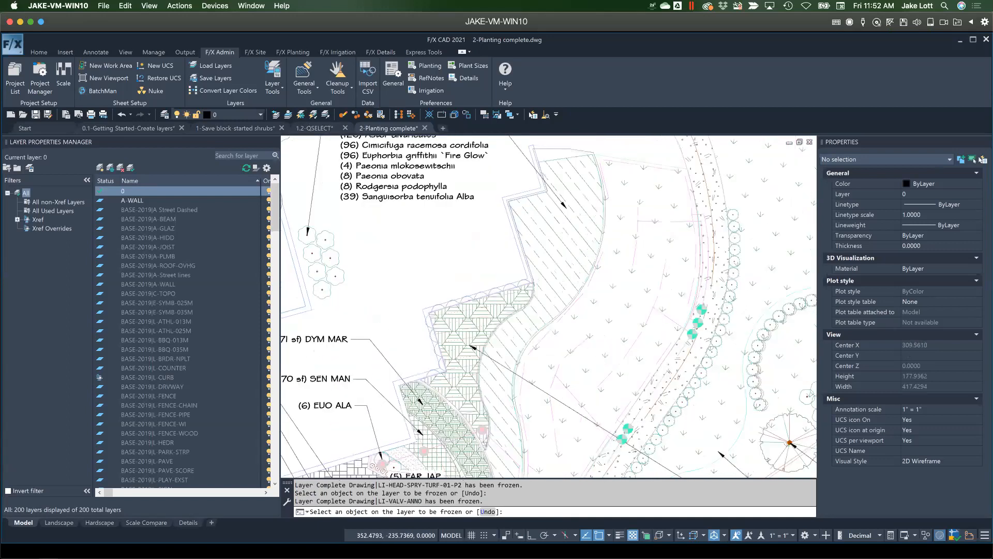
pyautogui.click(690, 326)
pyautogui.scroll(-6, 690, 325)
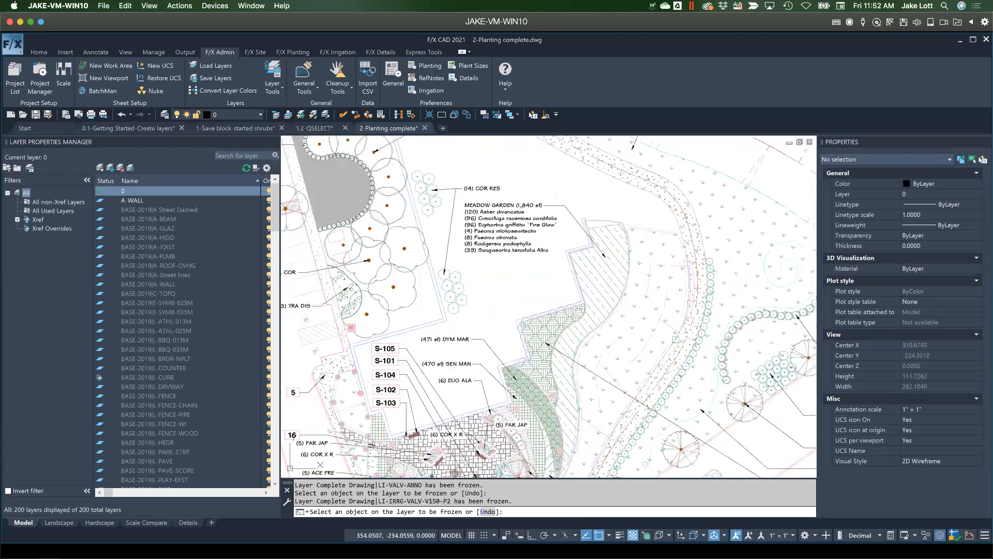
# Freeze the tree, groundcover, shrub and meadow garden label layers by picking one label of each kind
pyautogui.moveTo(419, 331); pyautogui.dragTo(585, 383, button='middle')
pyautogui.click(395, 337)
pyautogui.click(406, 370)
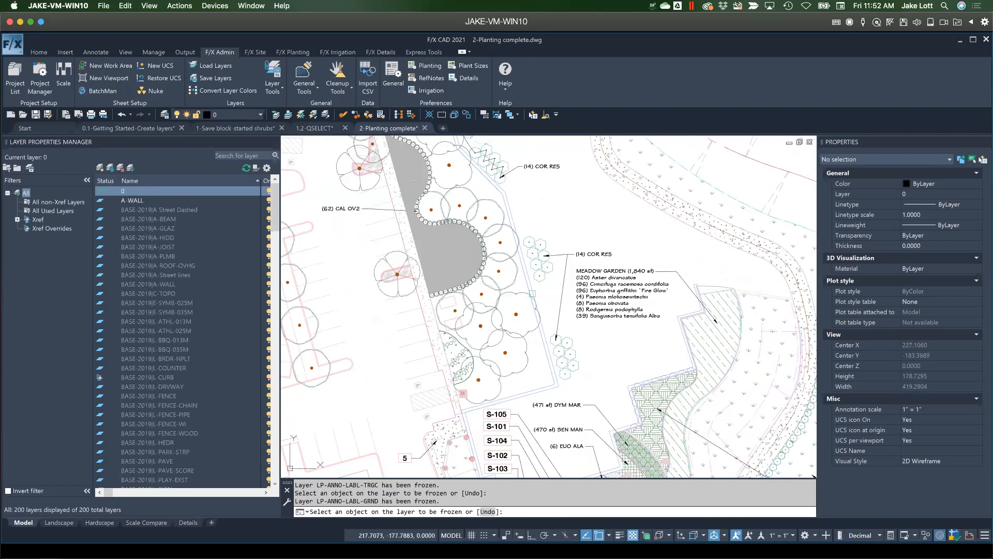
pyautogui.click(582, 254)
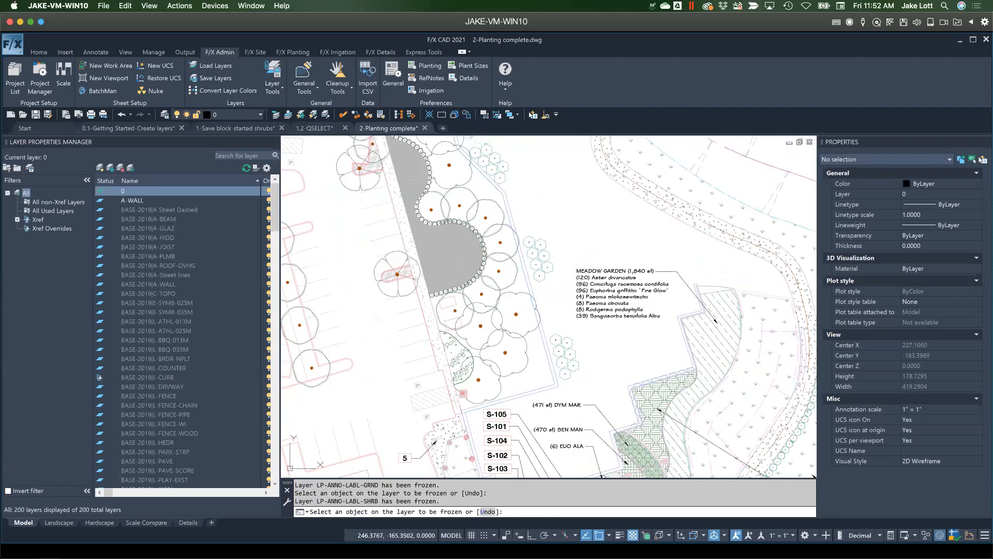
pyautogui.click(574, 290)
pyautogui.scroll(-1, 566, 314)
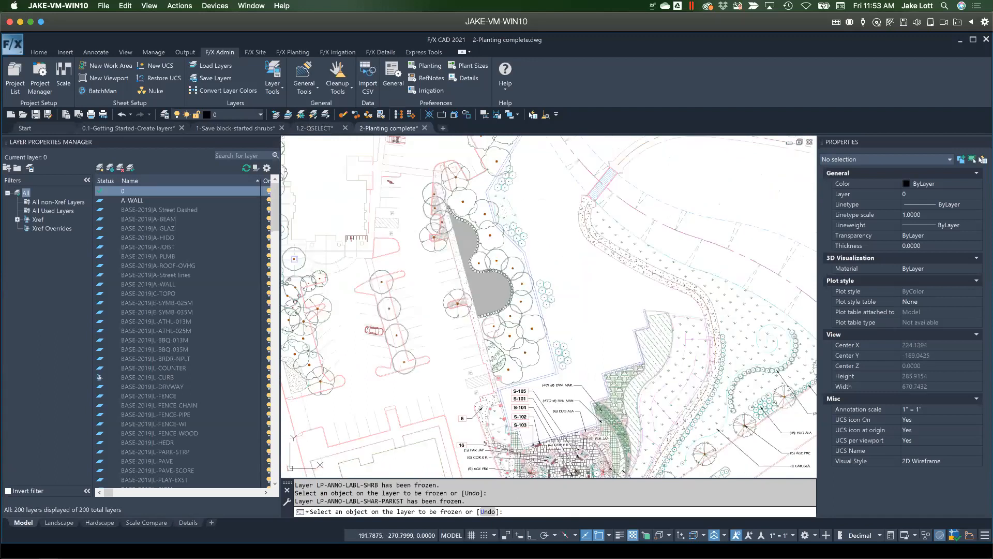
# Undo all layer freezes of the irrigation symbols and plant labels, and end the freeze command
pyautogui.scroll(-2, 566, 315)
pyautogui.scroll(8, 550, 336)
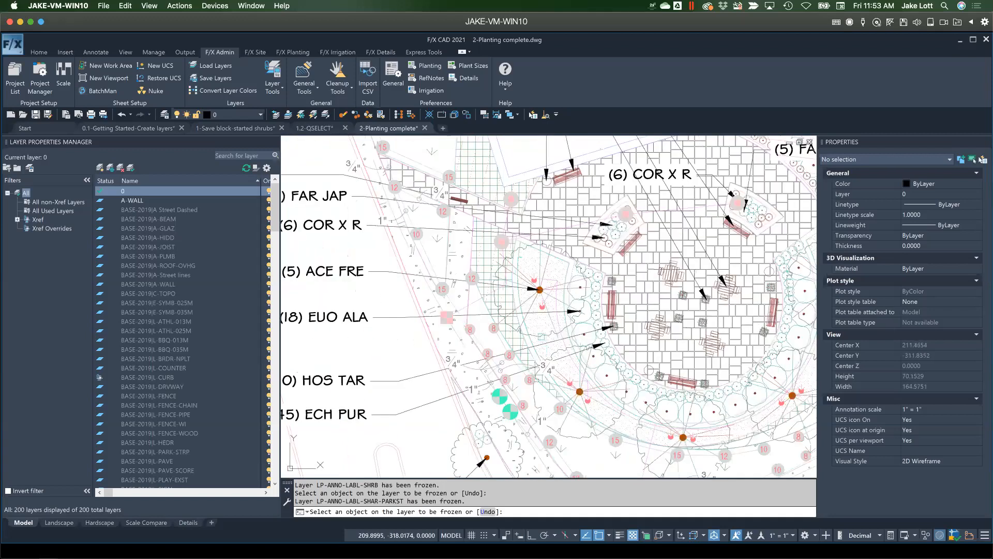
pyautogui.scroll(-6, 557, 256)
pyautogui.moveTo(556, 257)
pyautogui.mouseDown(button='middle')
pyautogui.moveTo(568, 244)
pyautogui.moveTo(487, 302)
pyautogui.mouseUp(button='middle')
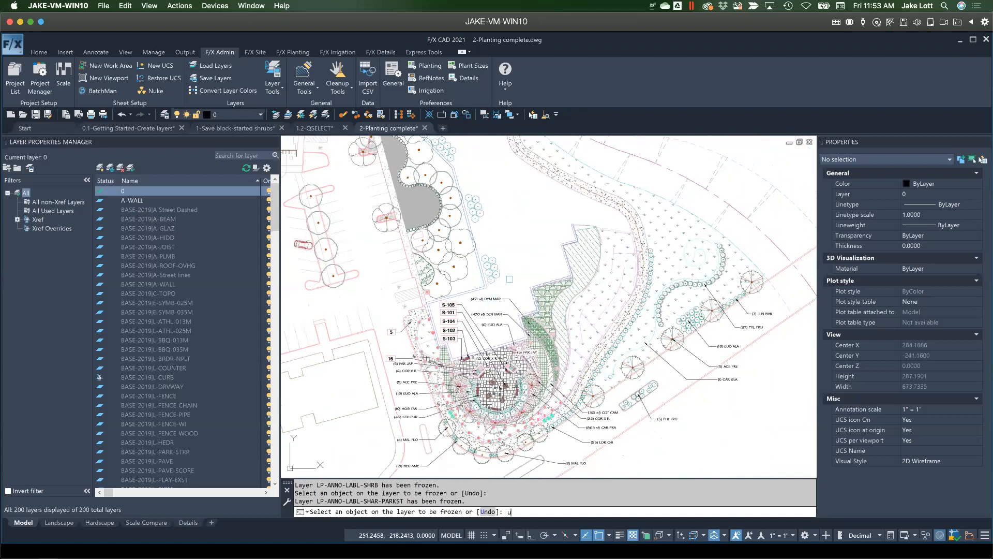
pyautogui.press('Return')
pyautogui.write('u')
pyautogui.press('Return')
pyautogui.write('u')
pyautogui.press('Return')
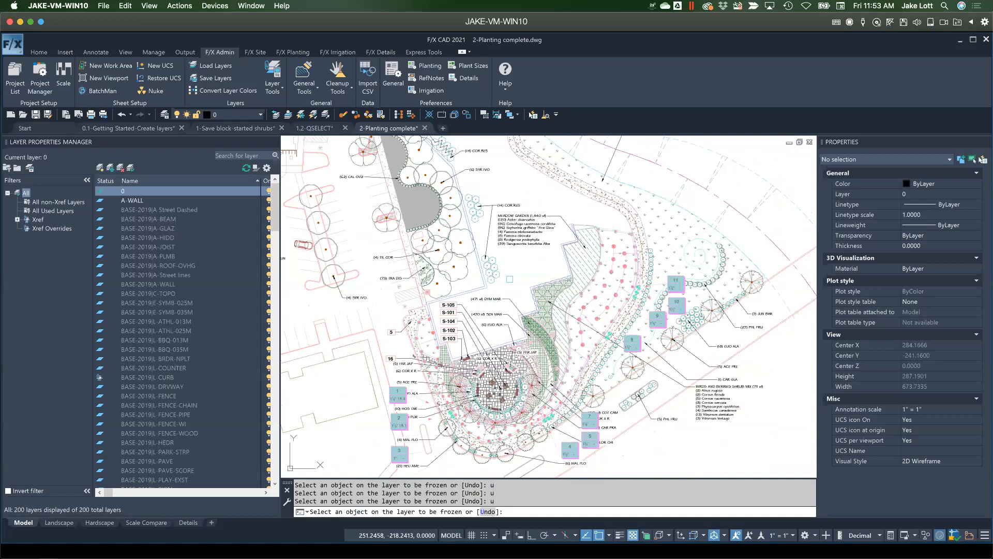
pyautogui.press('Return')
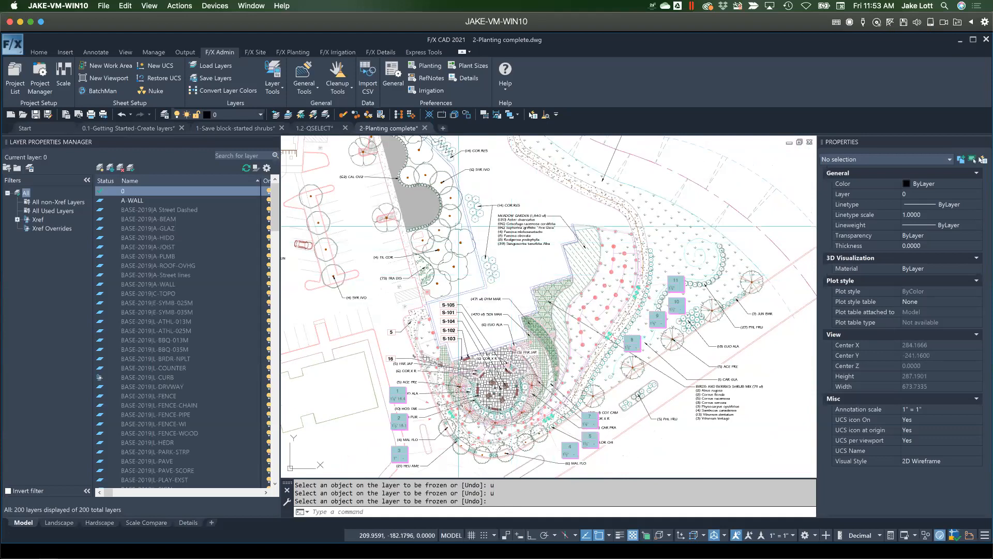
# Run FX_LAYISOLATE to isolate the layers of a tree and a shrub symbol beside the gray planting bed
pyautogui.click(315, 116)
pyautogui.moveTo(371, 250); pyautogui.dragTo(400, 294, button='middle')
pyautogui.scroll(2, 563, 326)
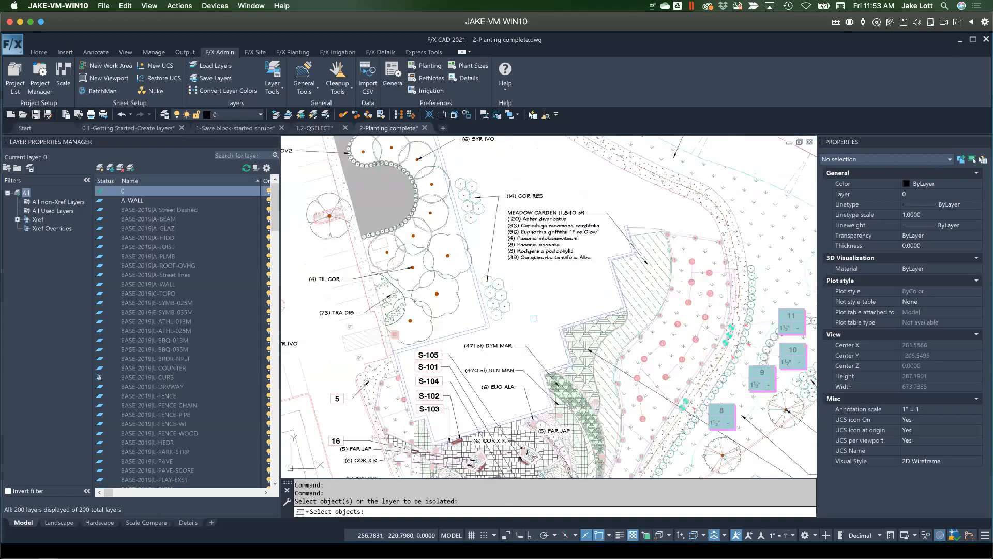
pyautogui.click(461, 272)
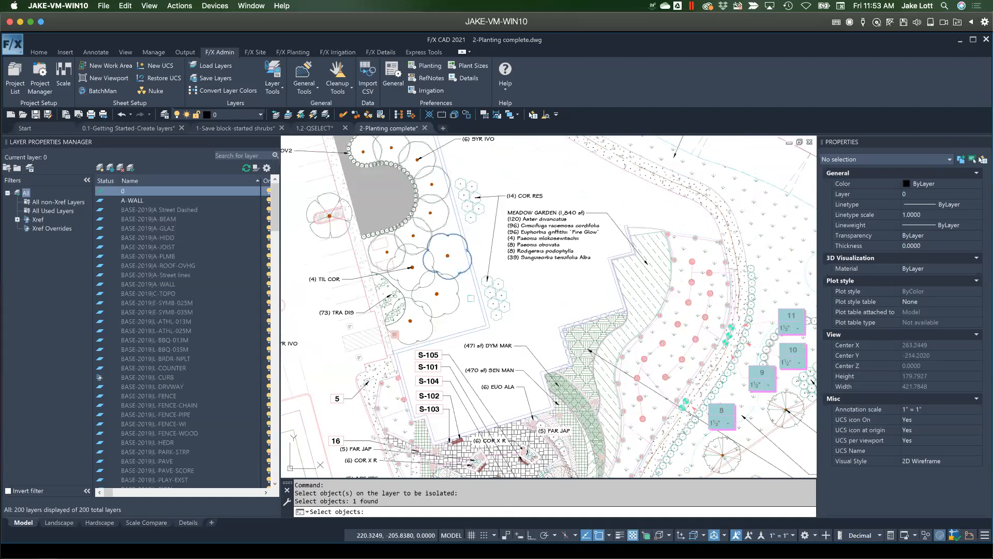
pyautogui.click(521, 318)
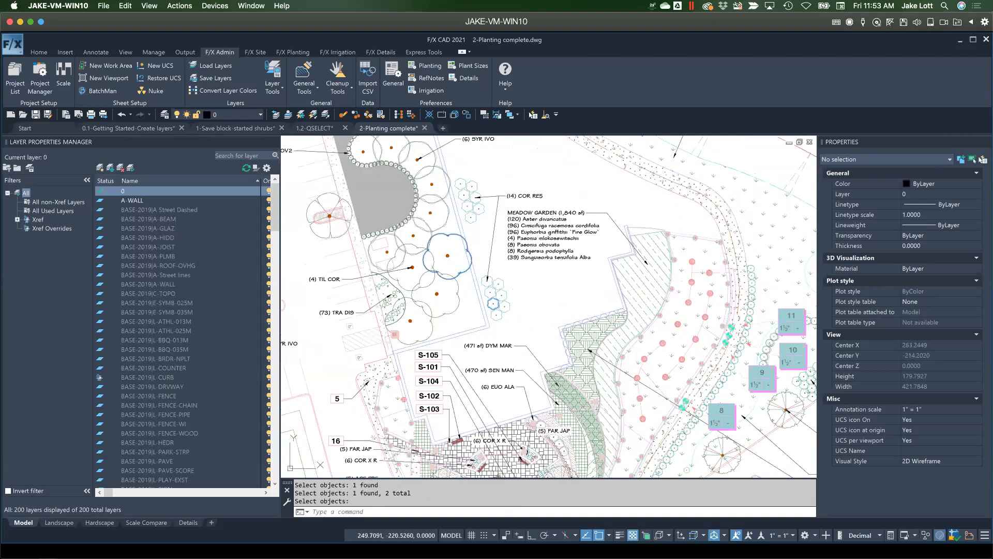
pyautogui.press('Return')
pyautogui.scroll(-2, 513, 319)
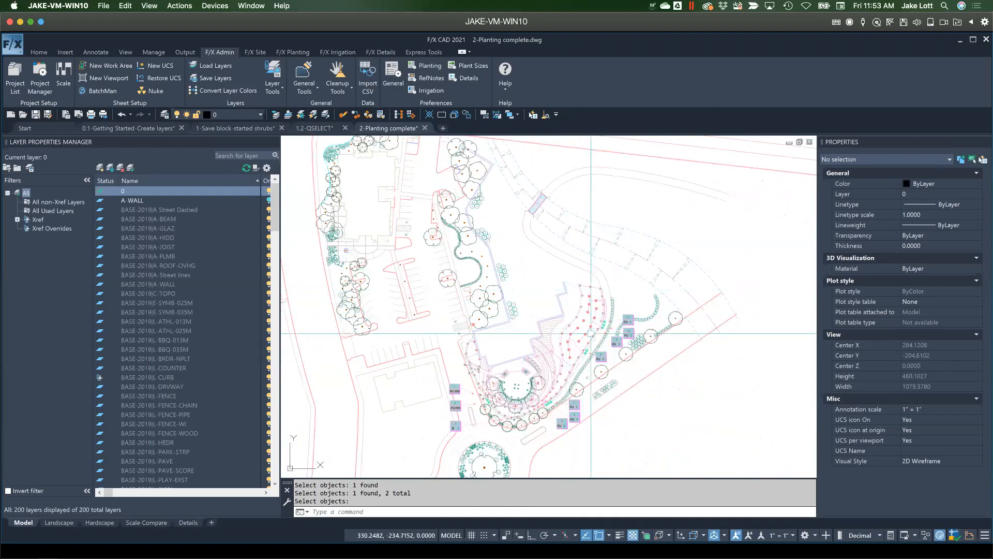
pyautogui.moveTo(549, 331); pyautogui.dragTo(562, 300, button='middle')
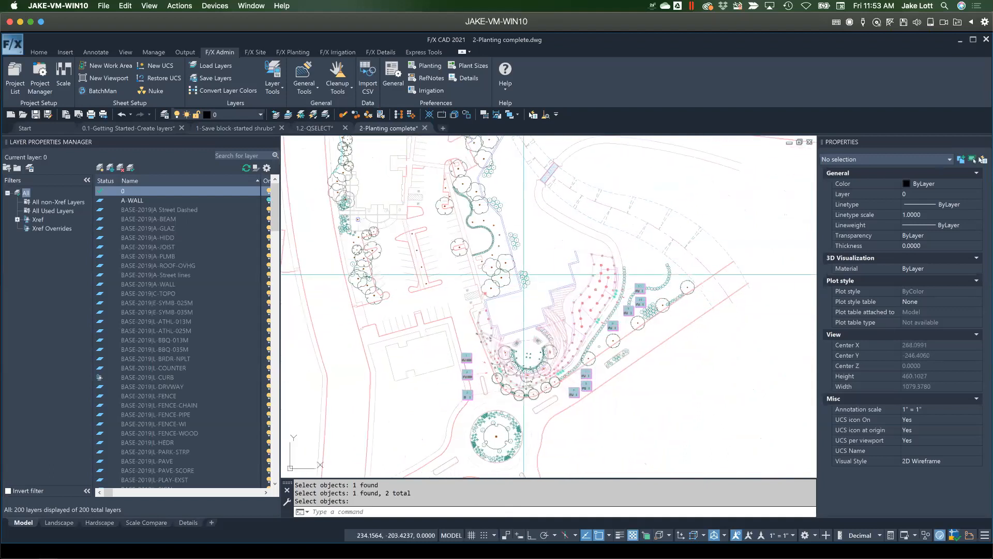
# Repeat FX_LAYISOLATE on a sprinkler head in the curved turf area and review the remaining layers across the site
pyautogui.scroll(6, 572, 296)
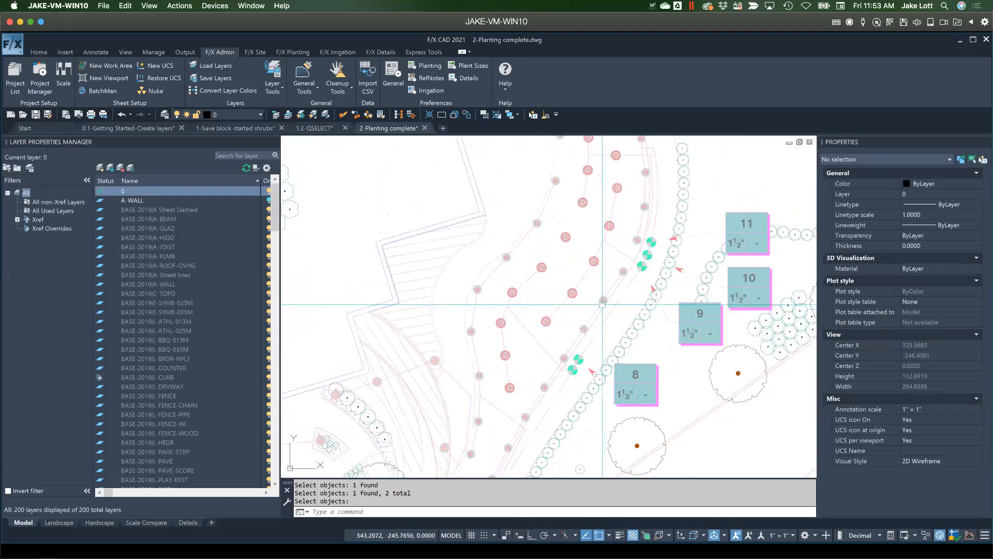
pyautogui.press('Return')
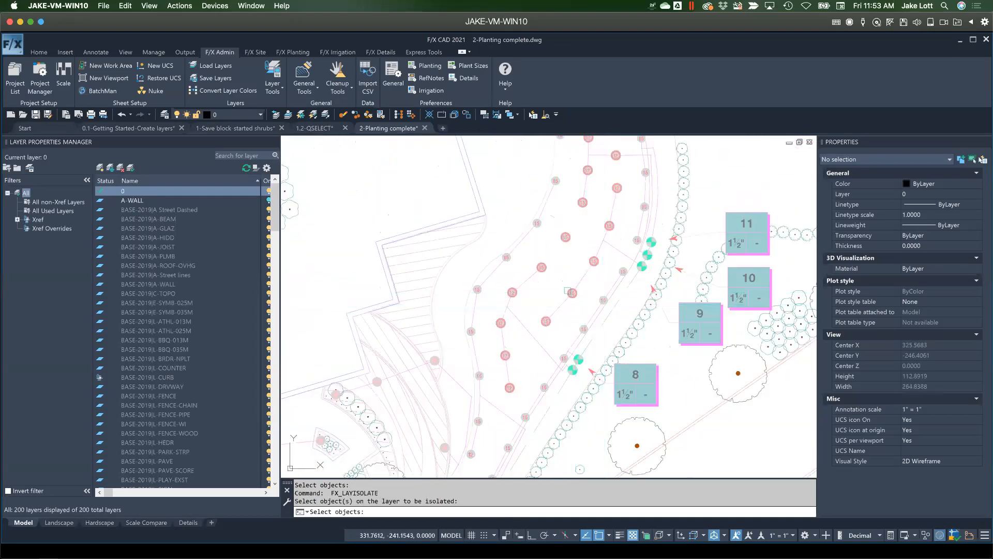
pyautogui.click(567, 290)
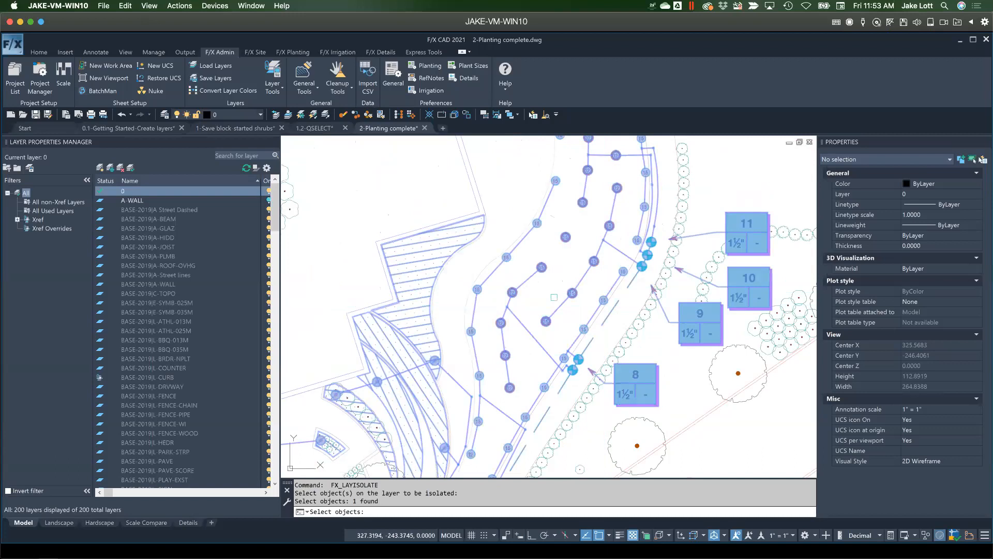
pyautogui.press('Return')
pyautogui.scroll(-2, 551, 296)
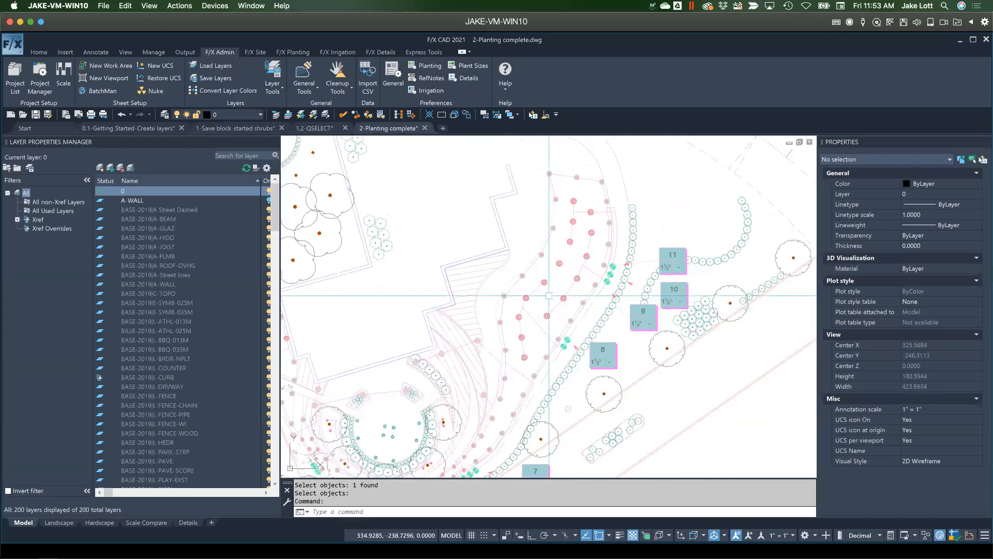
pyautogui.scroll(-2, 549, 296)
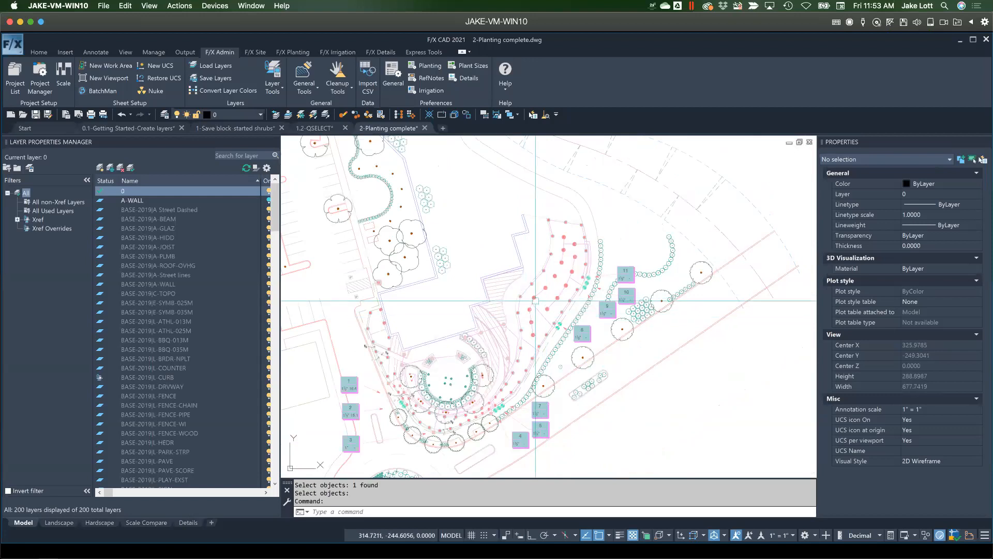
pyautogui.moveTo(393, 271)
pyautogui.mouseDown(button='middle')
pyautogui.moveTo(412, 344)
pyautogui.moveTo(441, 388)
pyautogui.moveTo(601, 391)
pyautogui.mouseUp(button='middle')
pyautogui.scroll(-2, 593, 384)
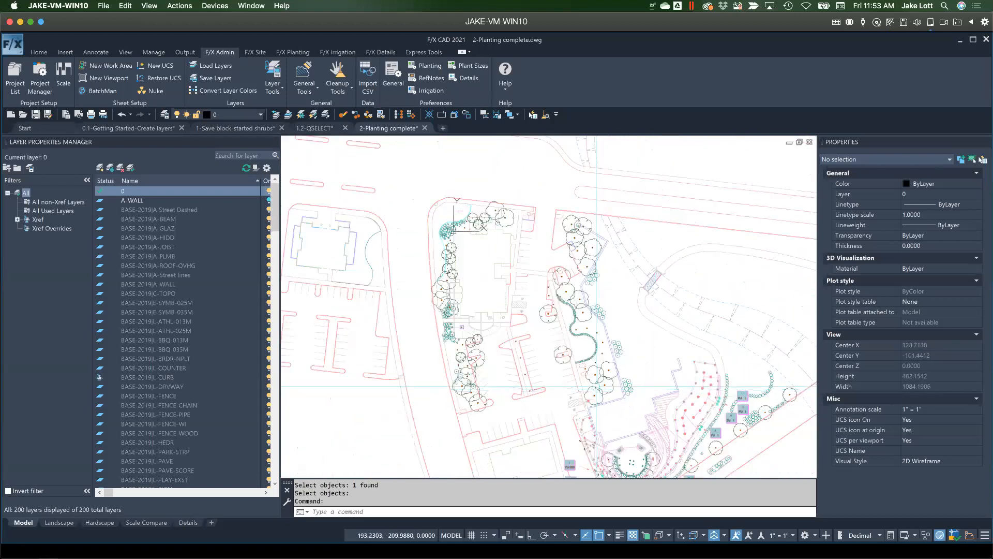
pyautogui.moveTo(593, 384)
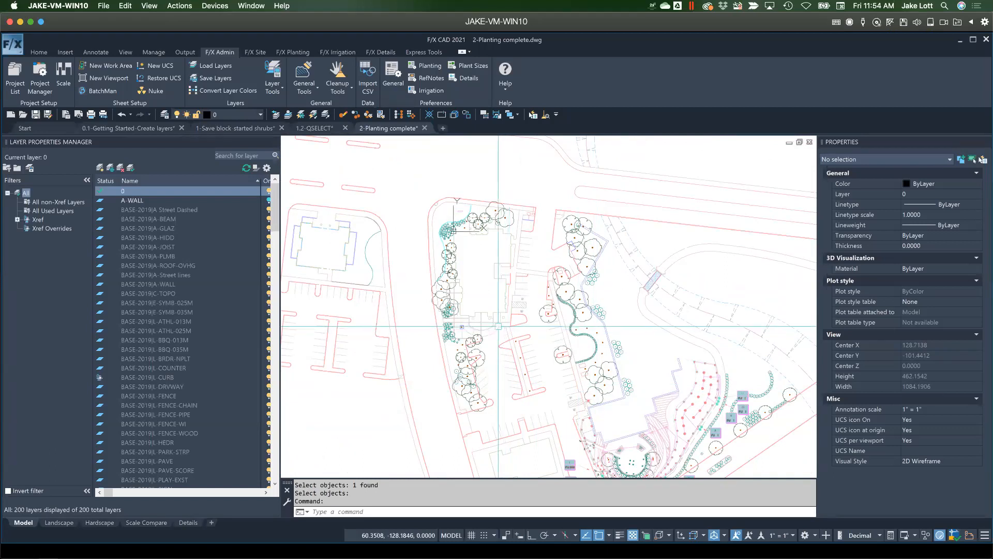
pyautogui.moveTo(484, 355); pyautogui.dragTo(438, 318, button='middle')
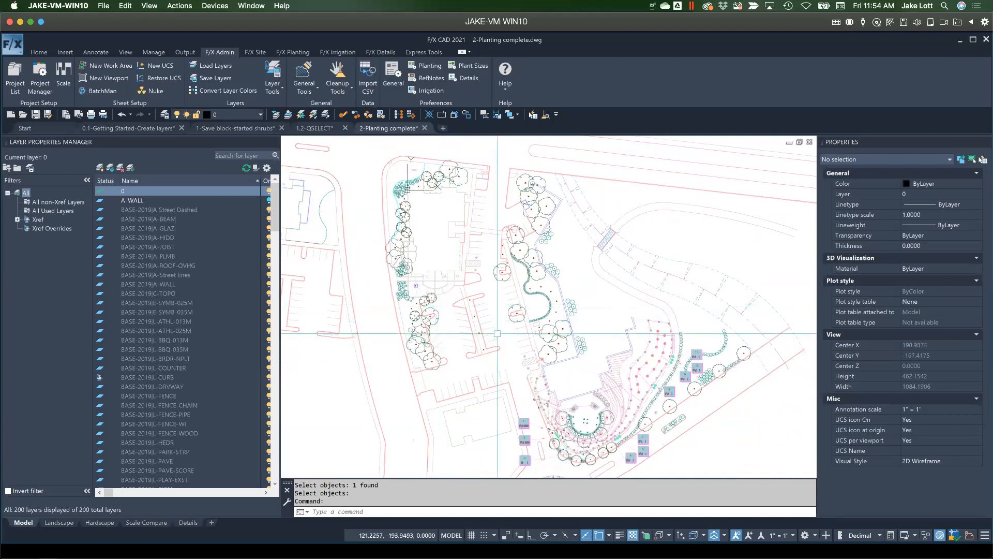
pyautogui.scroll(-2, 497, 334)
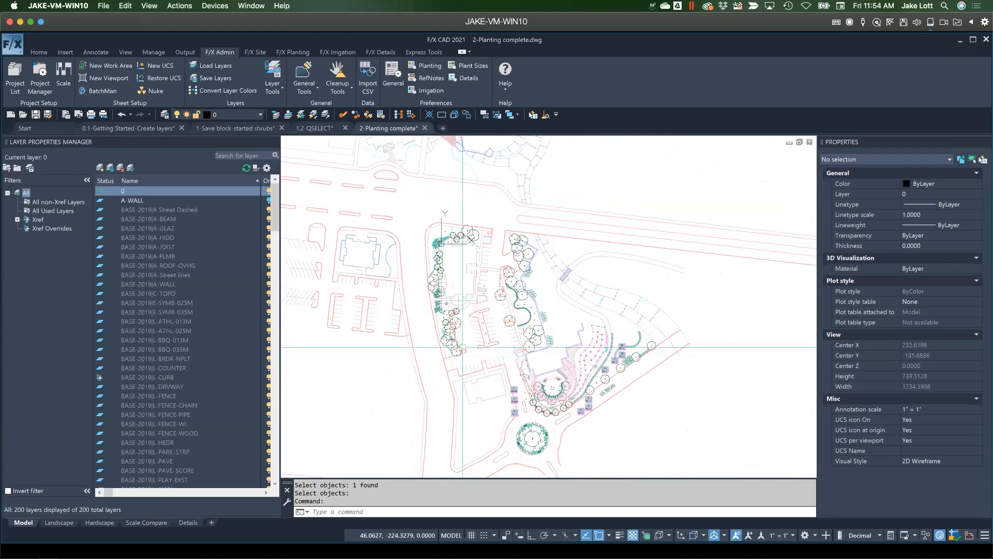
pyautogui.scroll(4, 462, 347)
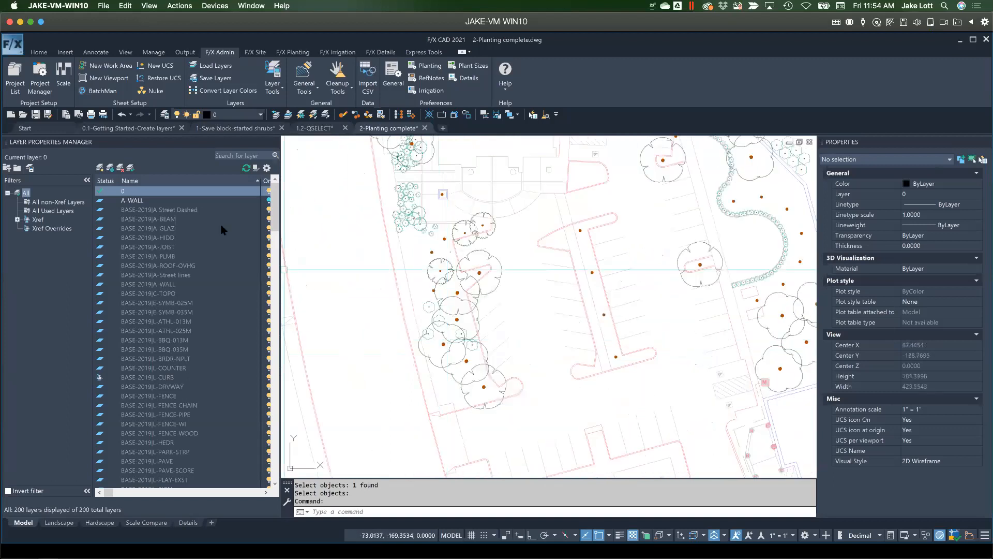
# Cancel the active command and filter the layer list to all non-xref layers
pyautogui.click(51, 210)
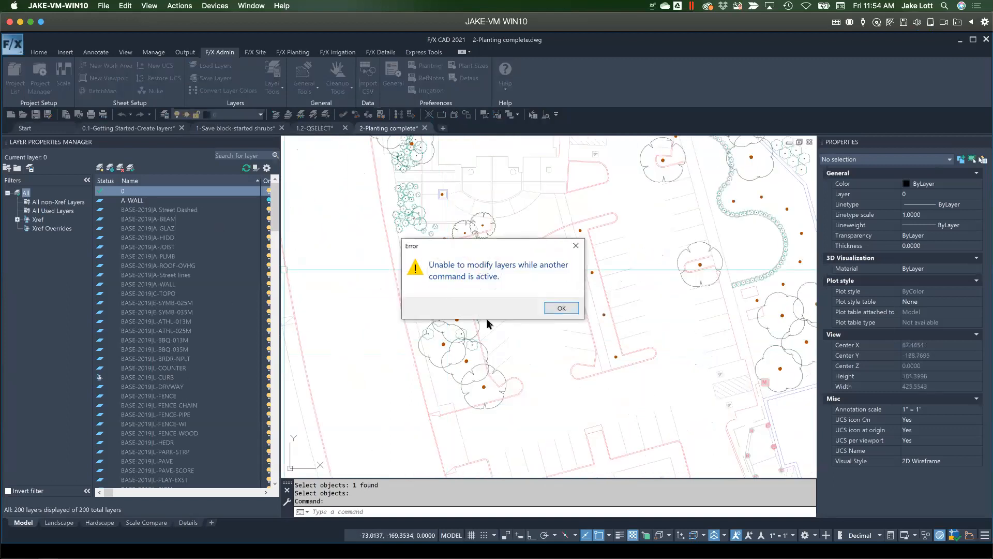
pyautogui.click(552, 308)
pyautogui.press('Escape')
pyautogui.press('Escape')
pyautogui.press('Escape')
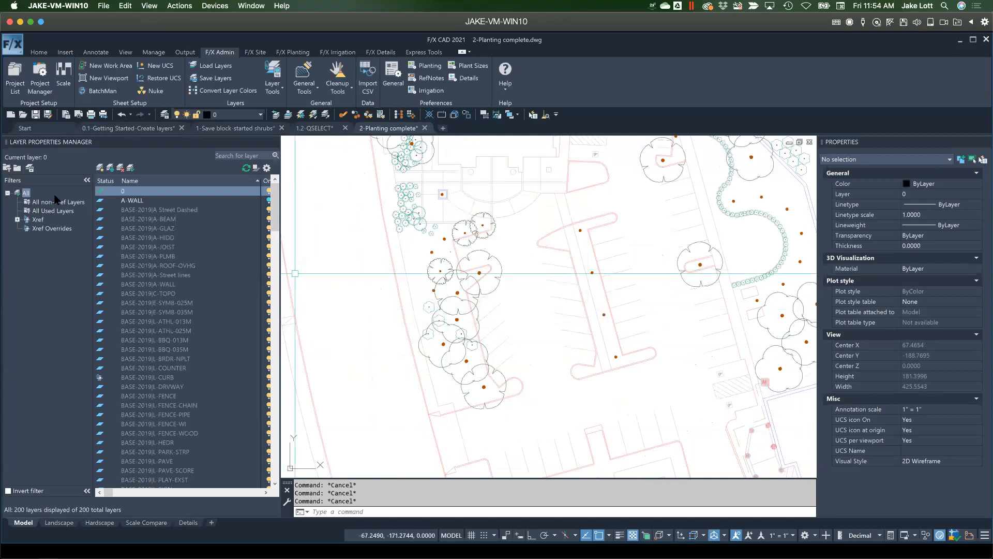
pyautogui.click(58, 201)
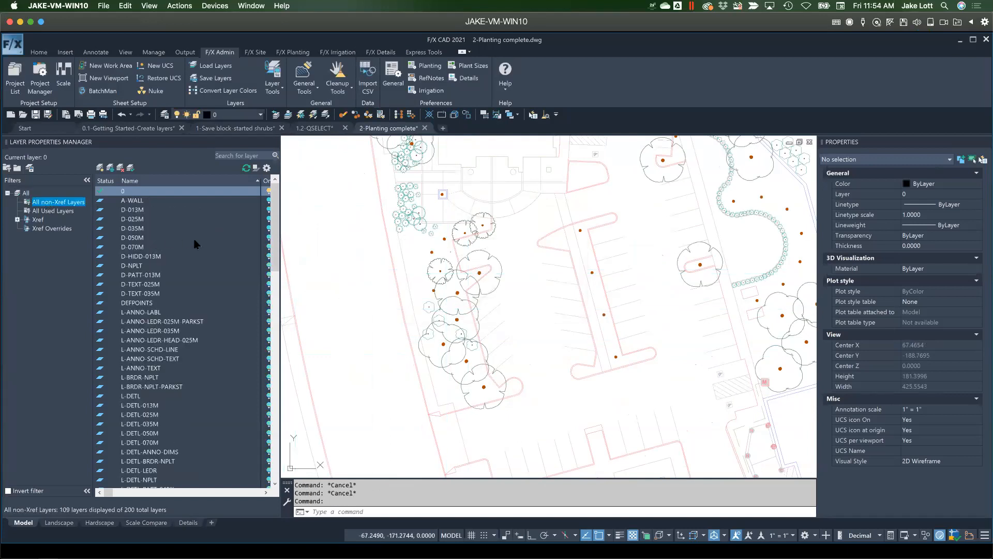
# Delete the unused layer LI-EQPM-DRIP from the drawing
pyautogui.moveTo(274, 213); pyautogui.dragTo(296, 315)
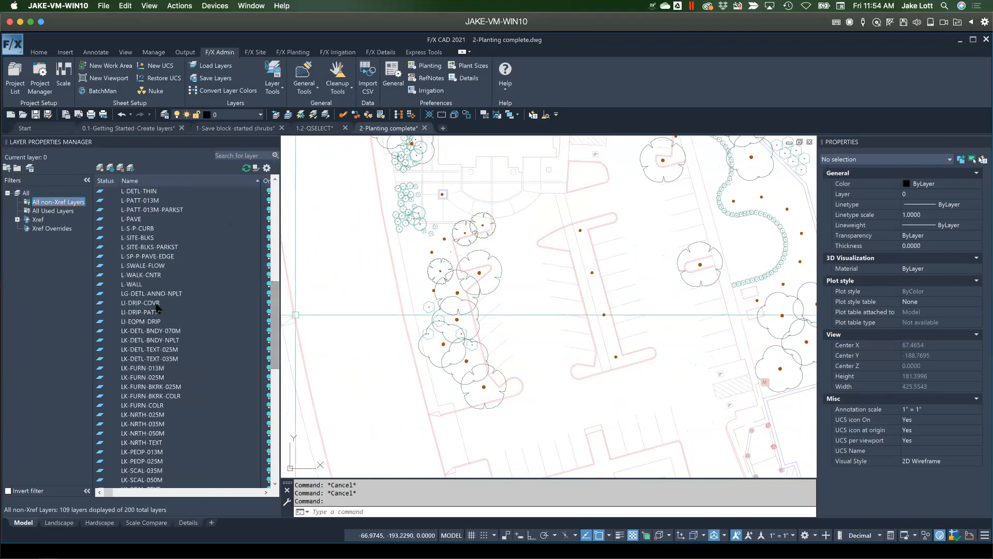
pyautogui.click(139, 322)
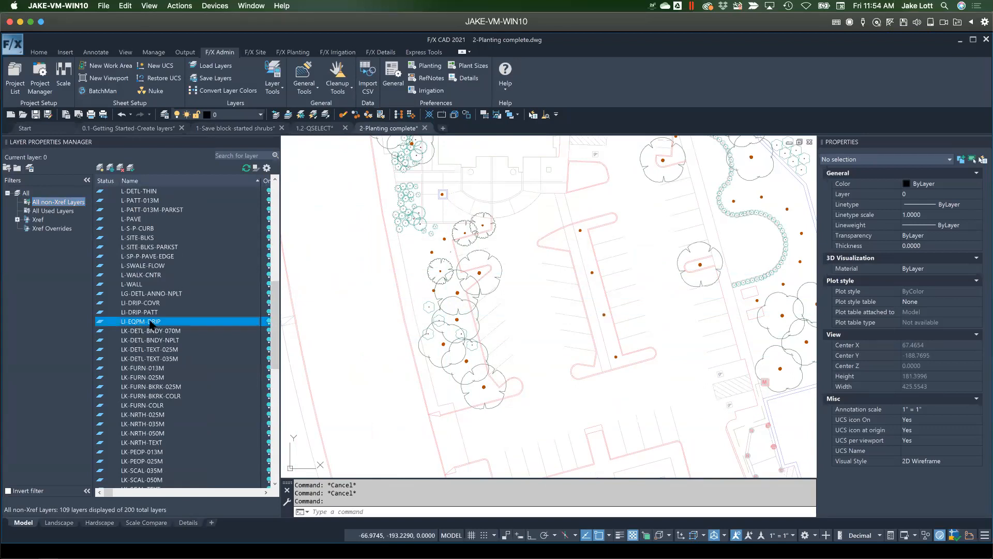
pyautogui.rightClick(151, 324)
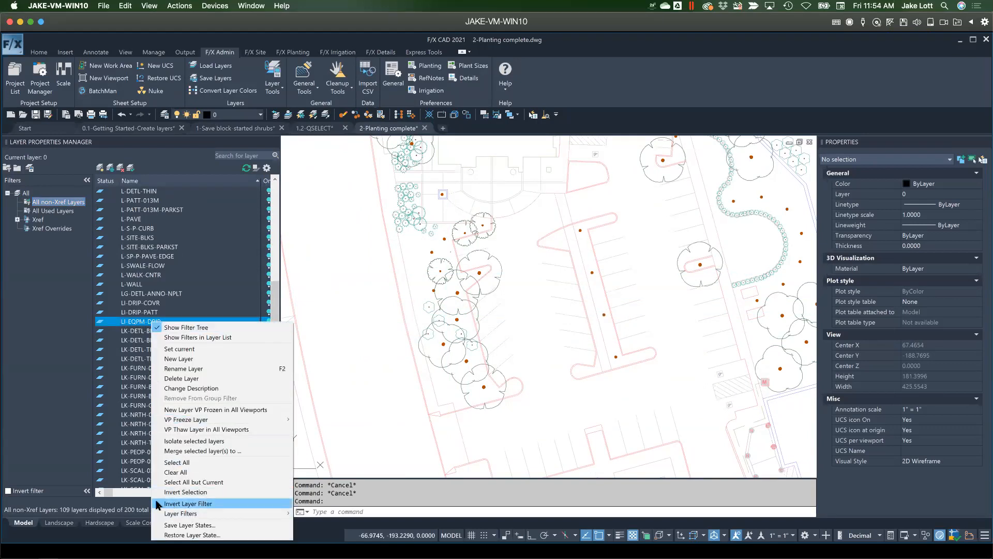
pyautogui.click(173, 377)
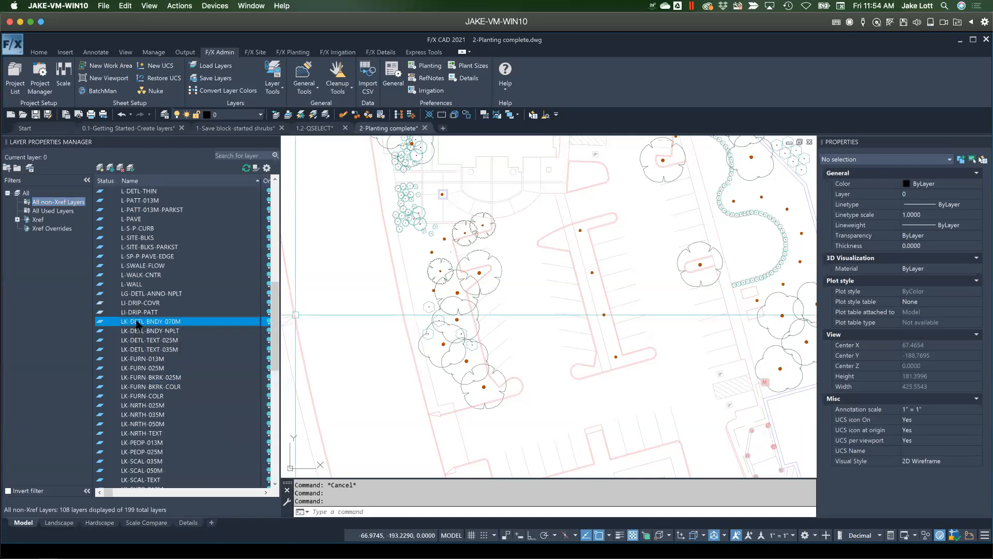
# Try to delete the layer LK-FURN-013M
pyautogui.click(140, 359)
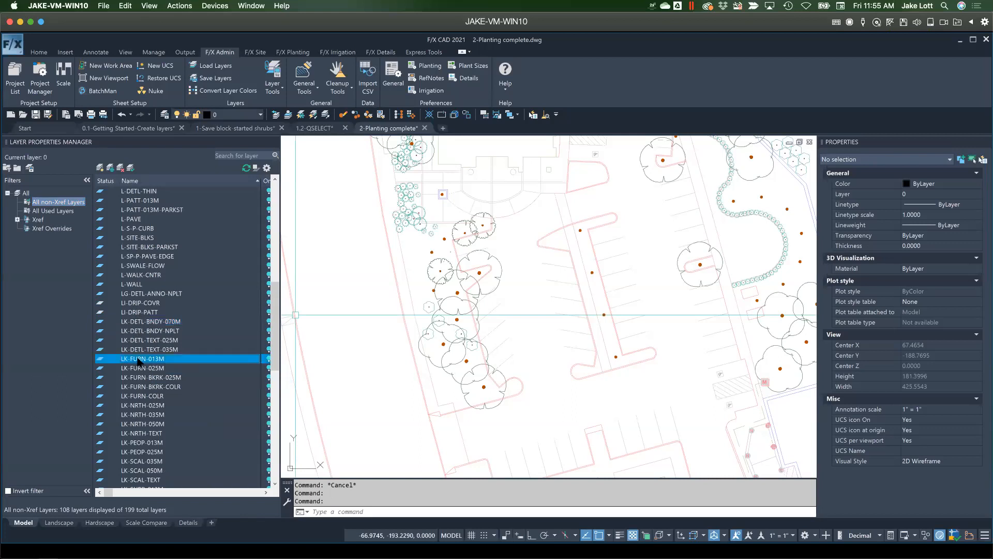
pyautogui.click(120, 168)
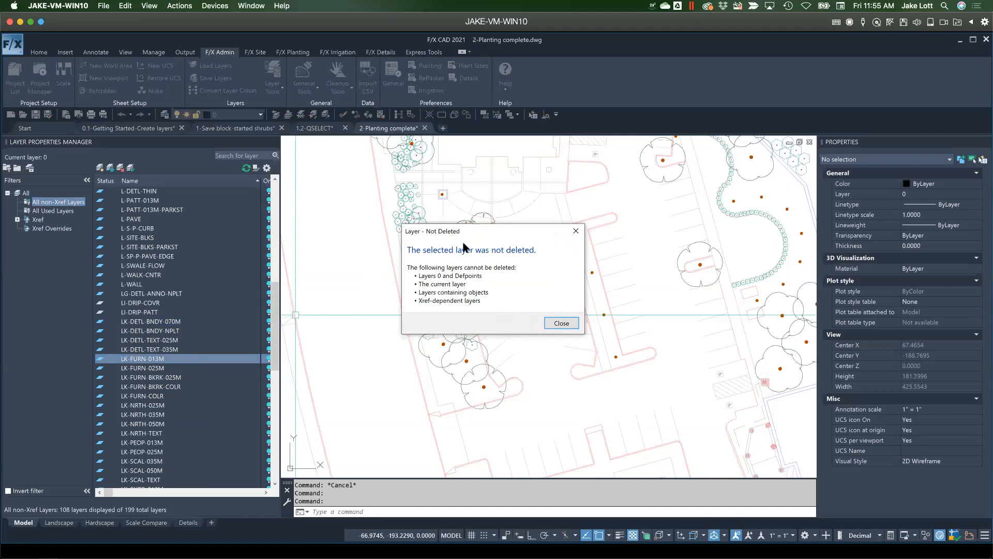
pyautogui.click(561, 324)
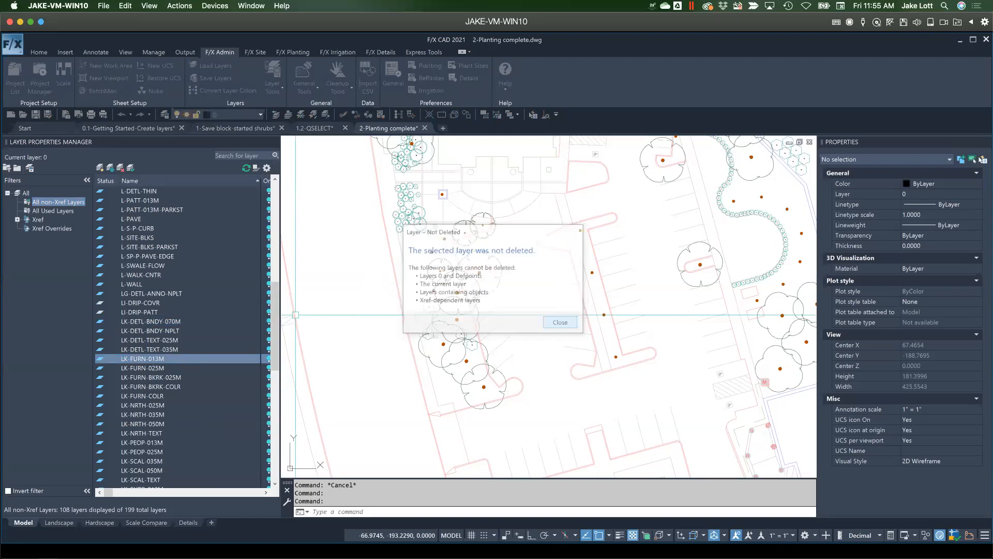
pyautogui.press('Escape')
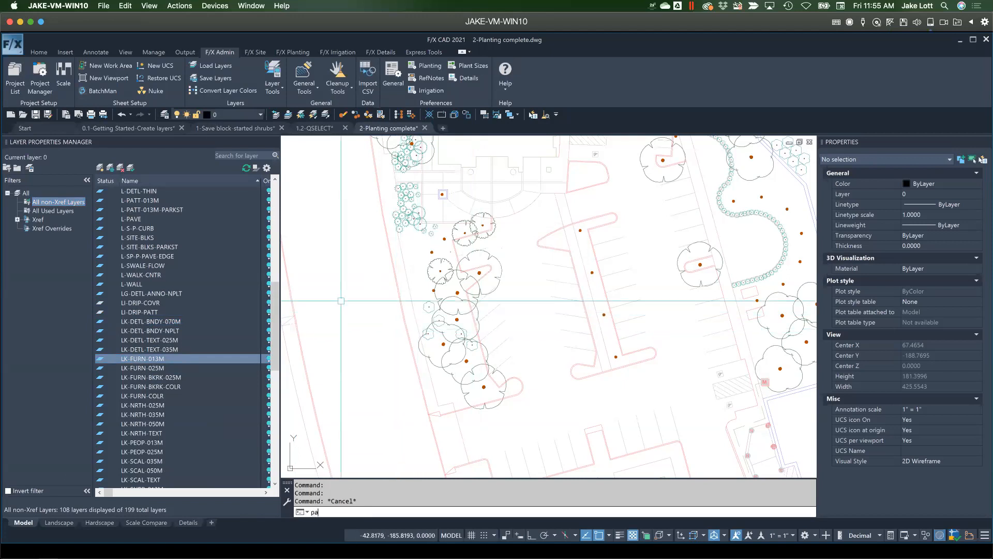
# Run PURGE and list the layers among the non-purgeable items, down to the LK-FURN group
pyautogui.write('urg')
pyautogui.press('Escape')
pyautogui.write('purge')
pyautogui.press('Return')
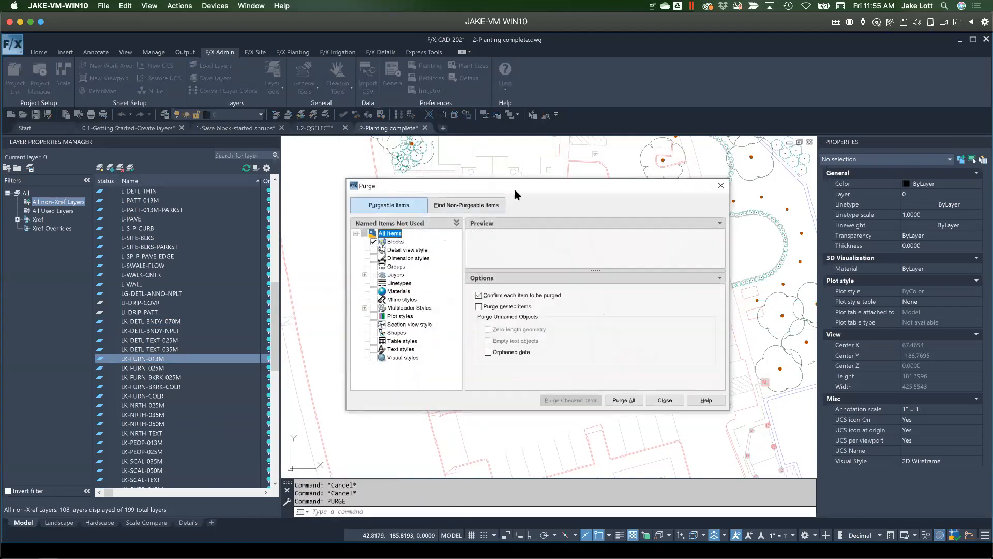
pyautogui.click(449, 205)
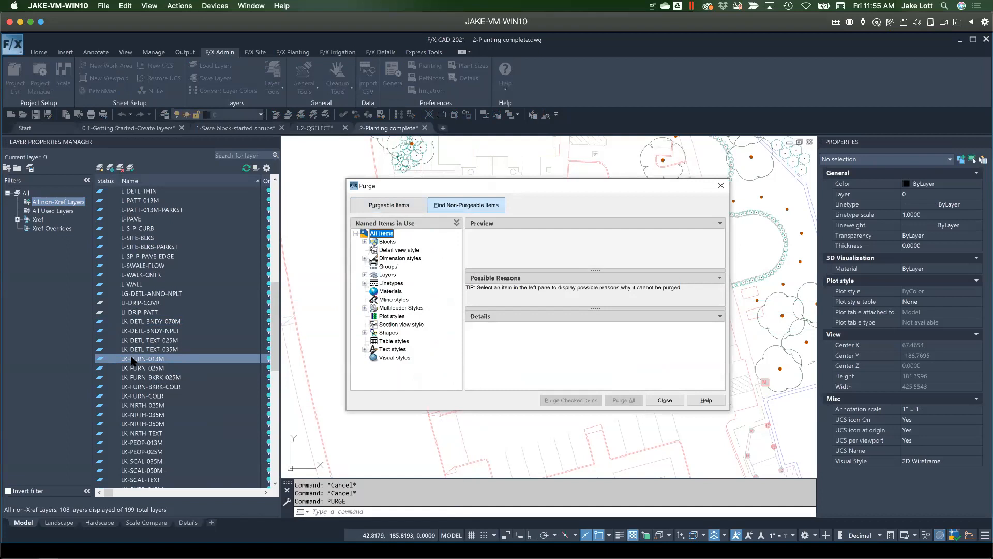
pyautogui.click(364, 275)
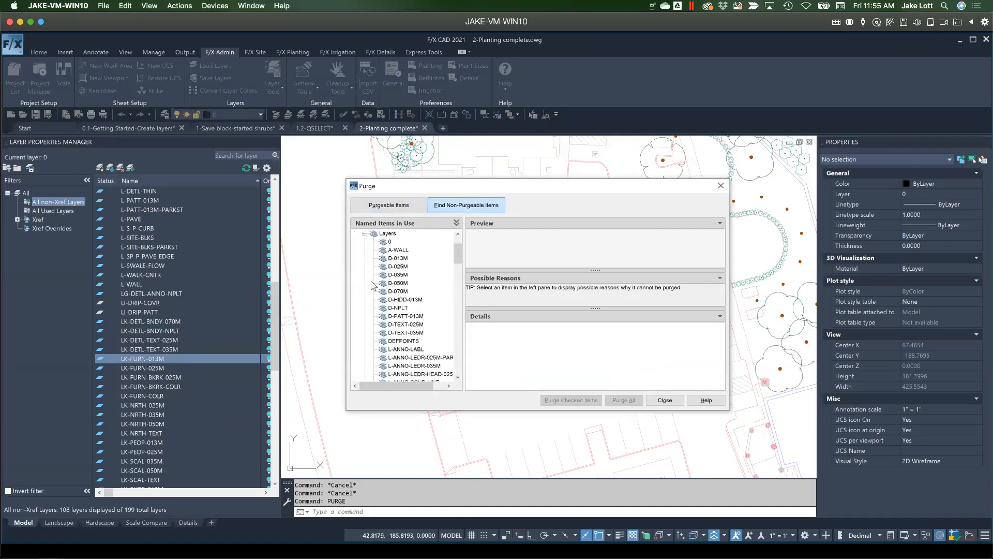
pyautogui.moveTo(458, 260); pyautogui.dragTo(462, 305)
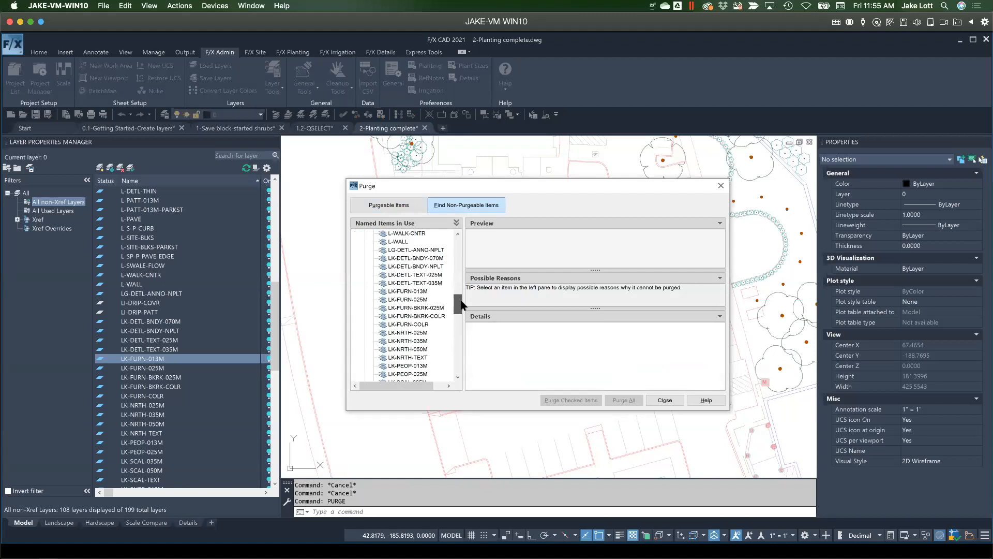
# Examine which objects and block definitions use the layers LK-FURN-025M and LK-FURN-013M
pyautogui.click(409, 300)
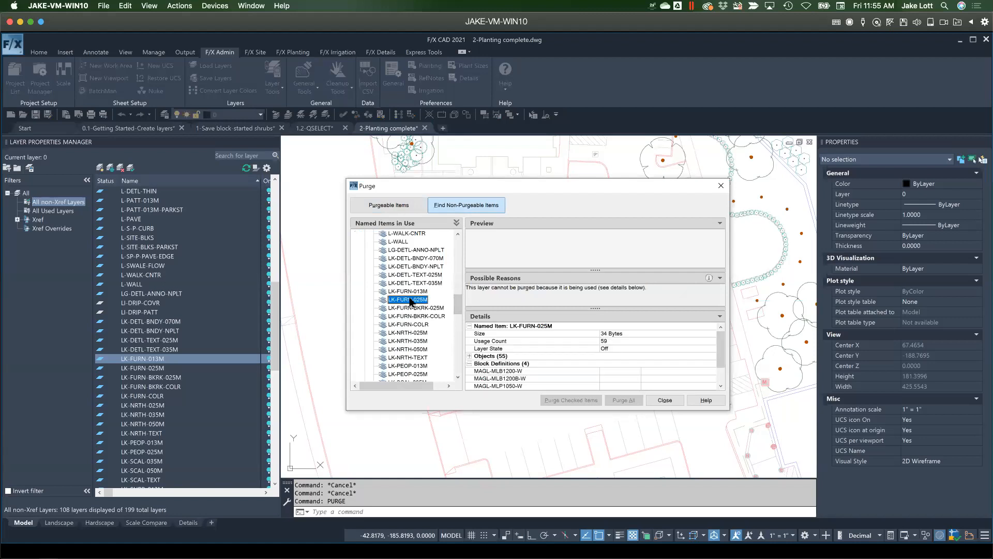
pyautogui.click(469, 356)
pyautogui.scroll(-4, 471, 362)
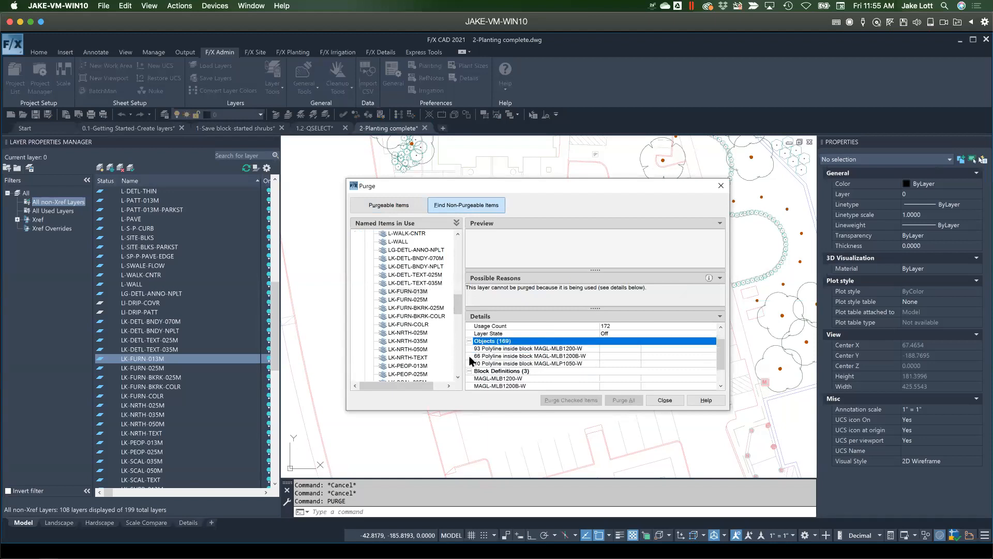
pyautogui.click(482, 371)
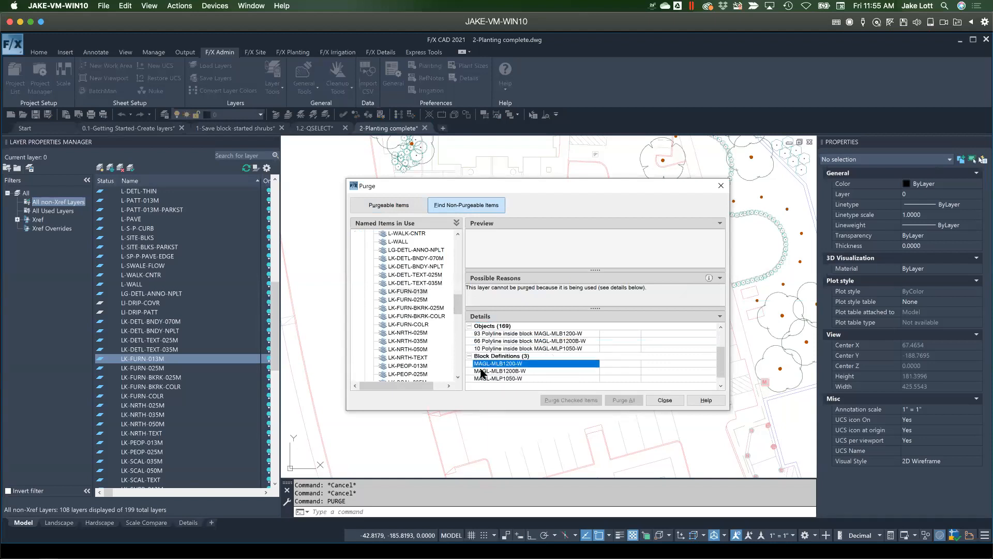
pyautogui.click(482, 379)
# Select the MAGL-MLB1200-W blocks through the non-purgeable items, thaw and turn on their layer, and delete the blocks
pyautogui.moveTo(457, 309); pyautogui.dragTo(442, 243)
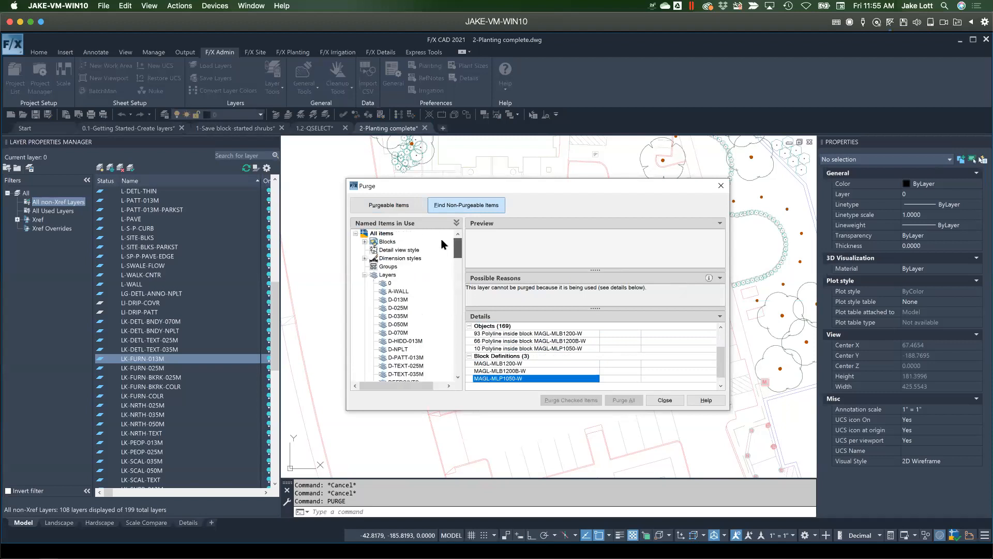
pyautogui.click(364, 241)
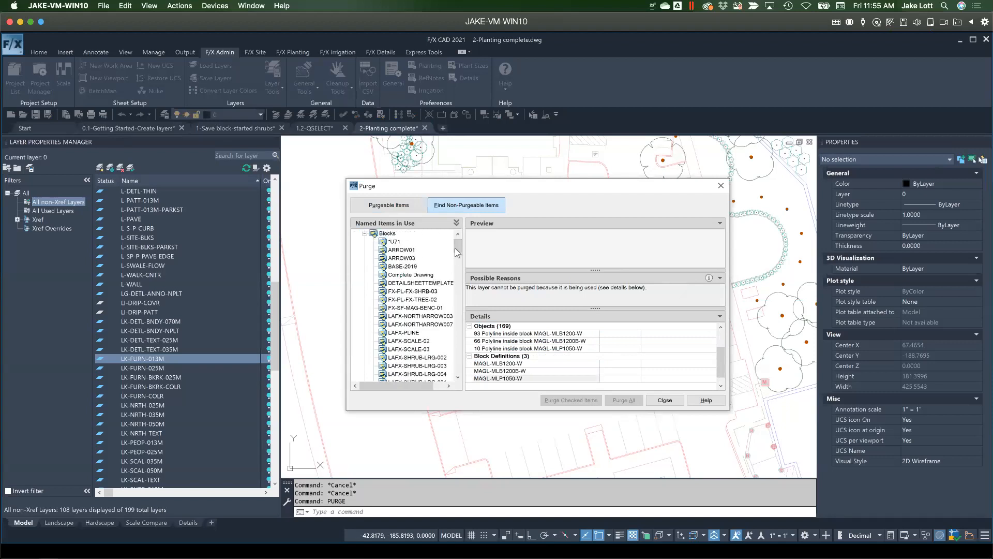
pyautogui.moveTo(458, 250); pyautogui.dragTo(459, 280)
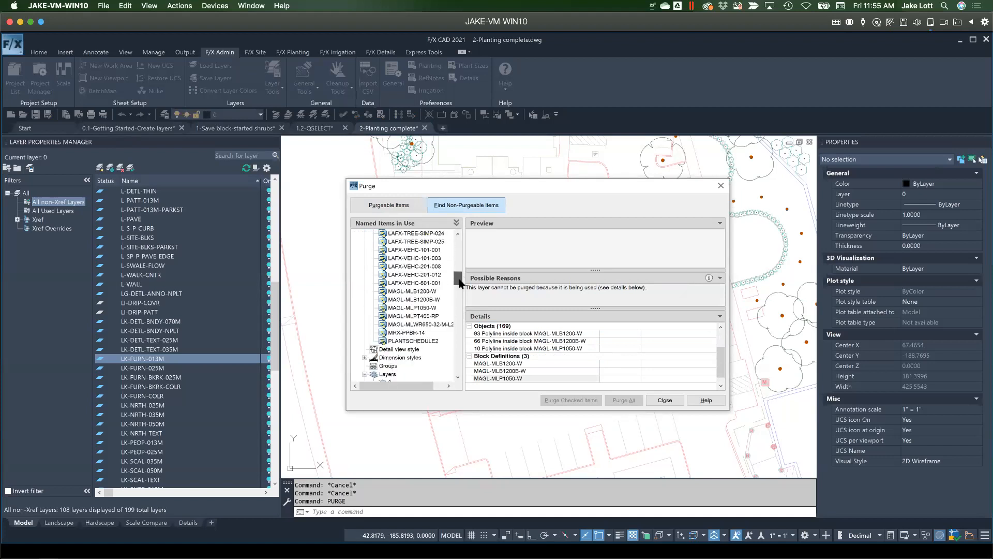
pyautogui.click(400, 292)
pyautogui.click(594, 356)
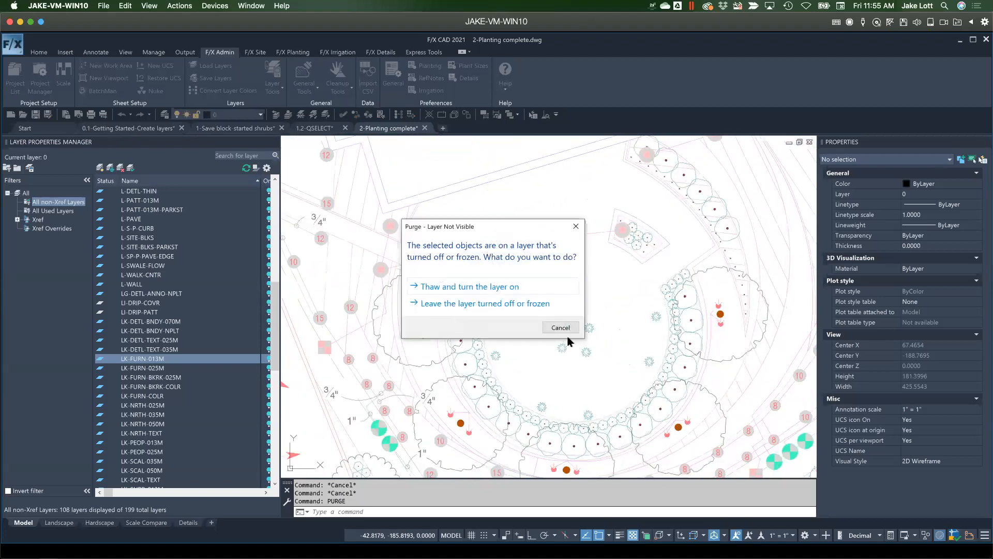
pyautogui.click(457, 287)
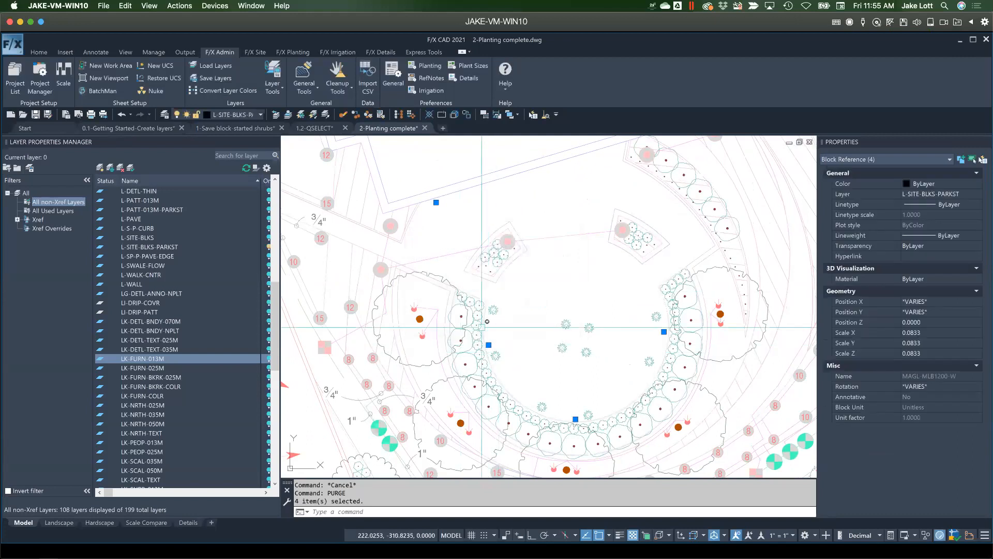
pyautogui.scroll(-3, 482, 327)
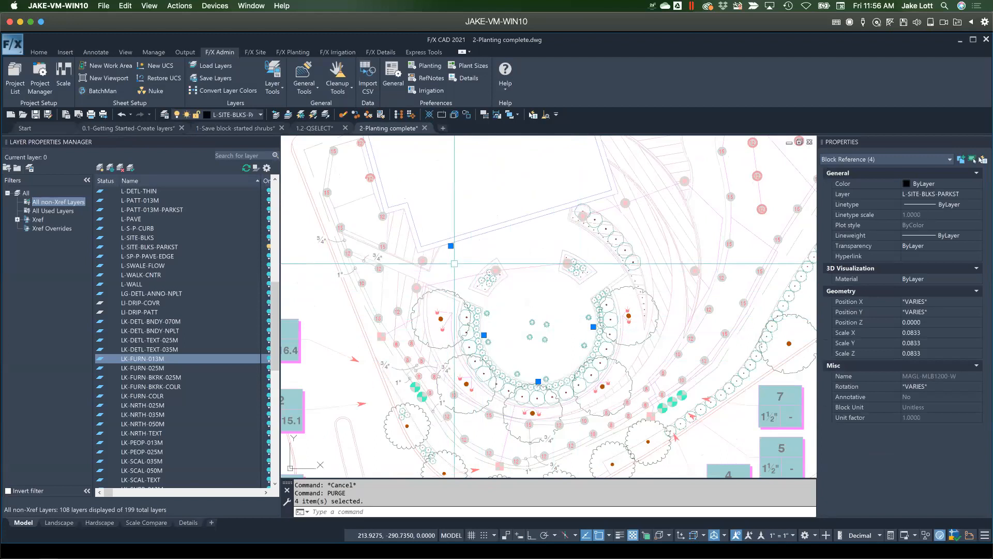
pyautogui.press('Delete')
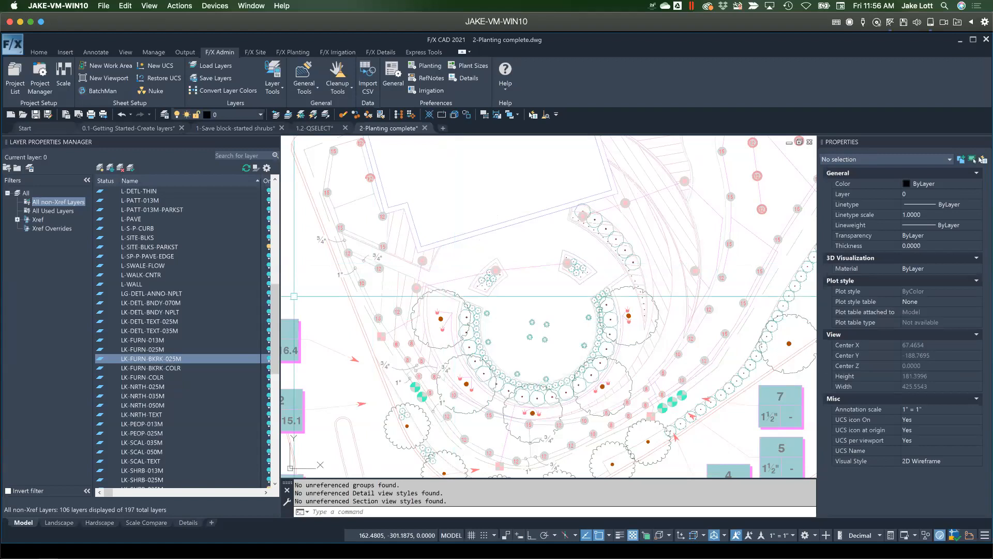
# Review the planting plan from the overall site to the trees and labels around the semicircular plaza
pyautogui.scroll(-2, 511, 305)
pyautogui.scroll(-4, 511, 305)
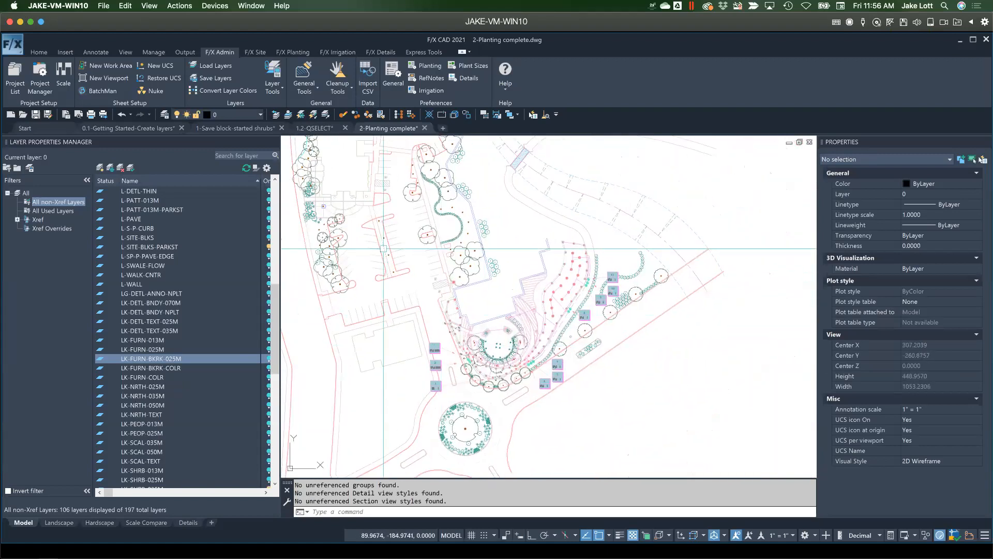
pyautogui.scroll(-2, 457, 341)
pyautogui.moveTo(454, 342); pyautogui.dragTo(496, 357, button='middle')
pyautogui.scroll(-2, 515, 330)
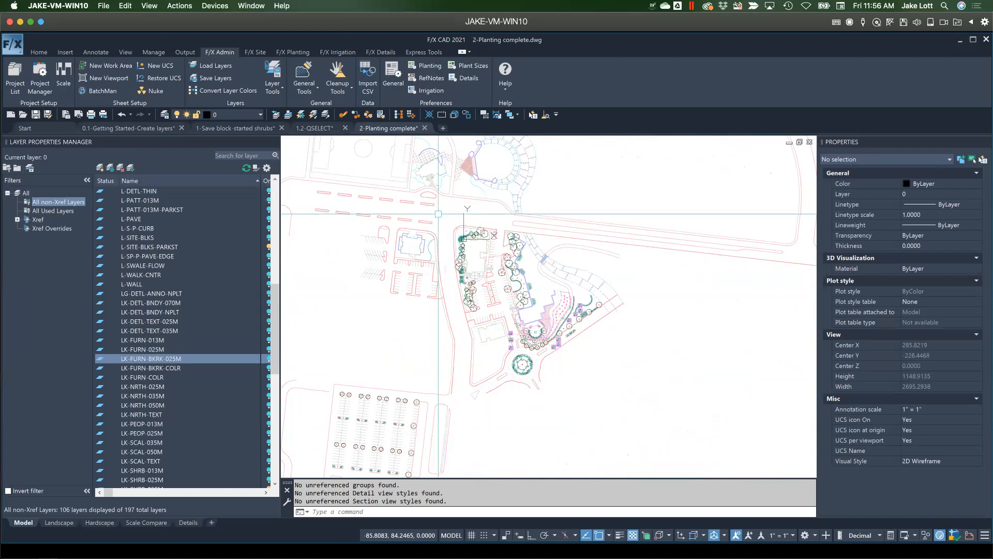
pyautogui.scroll(2, 506, 333)
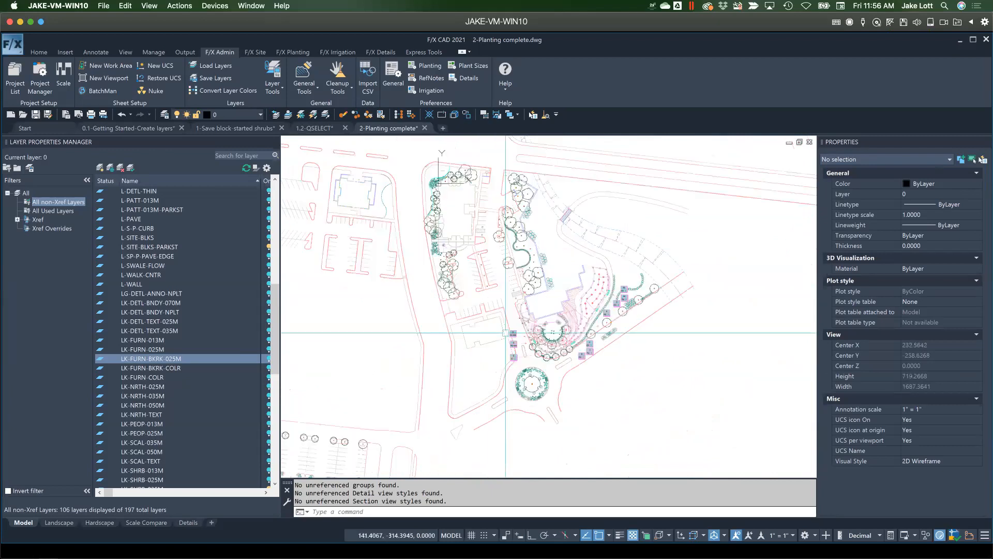
pyautogui.scroll(2, 502, 342)
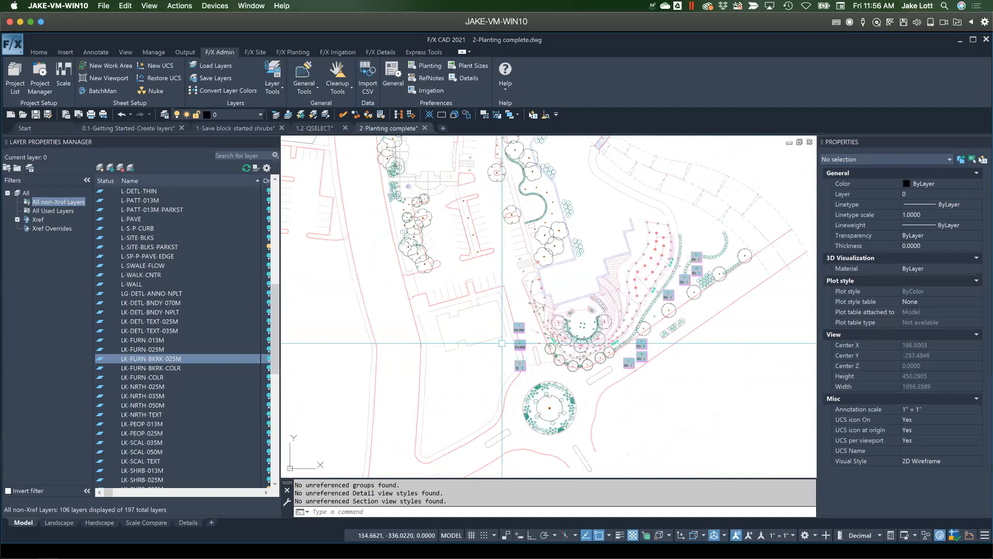
pyautogui.scroll(4, 510, 331)
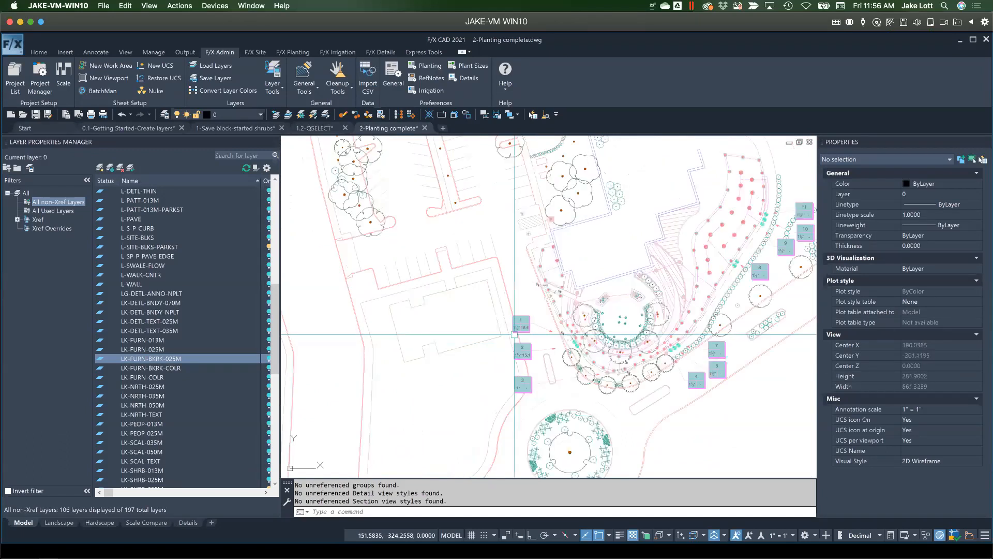
pyautogui.scroll(4, 589, 325)
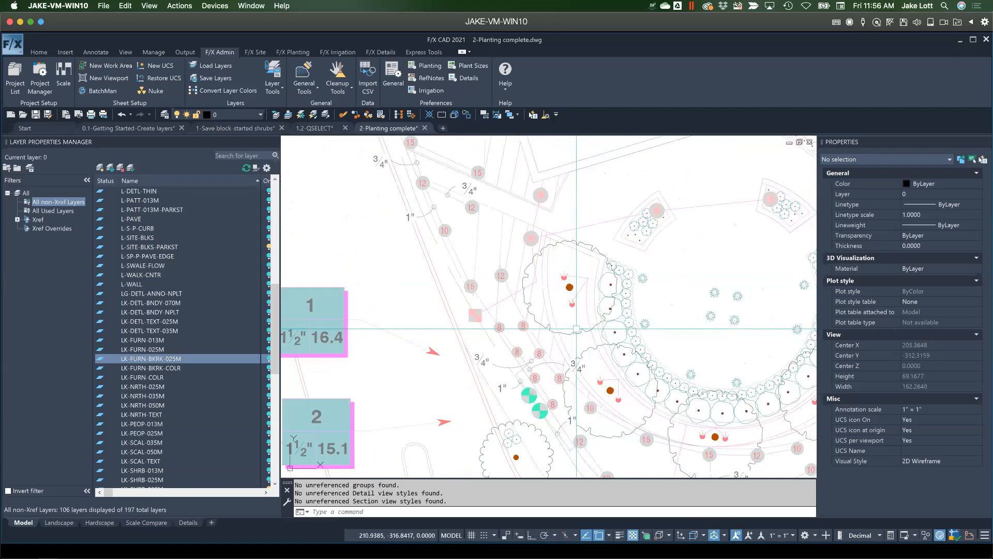
# Select the tree block at the west end of the semicircular plaza to check its block name
pyautogui.click(582, 325)
pyautogui.click(575, 332)
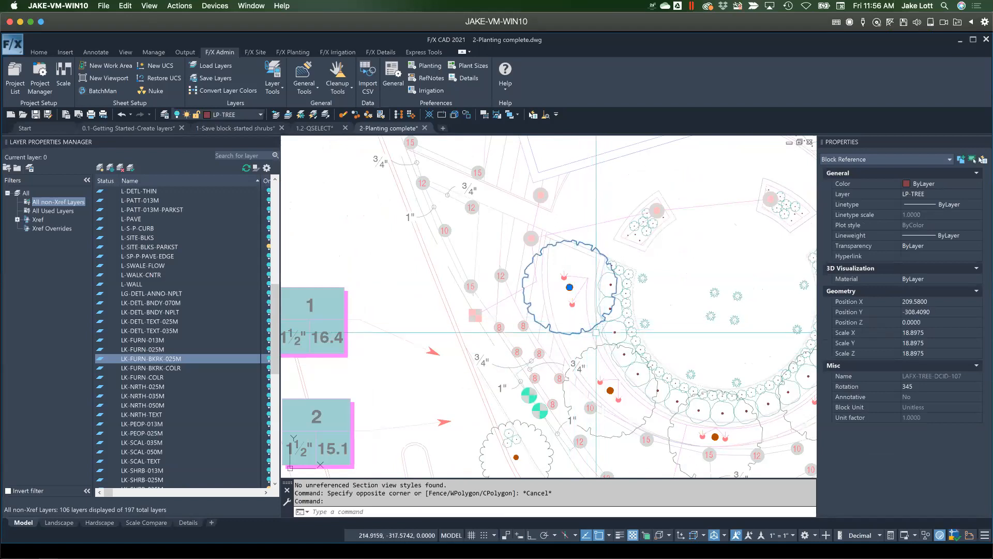
pyautogui.moveTo(585, 327); pyautogui.dragTo(517, 331, button='middle')
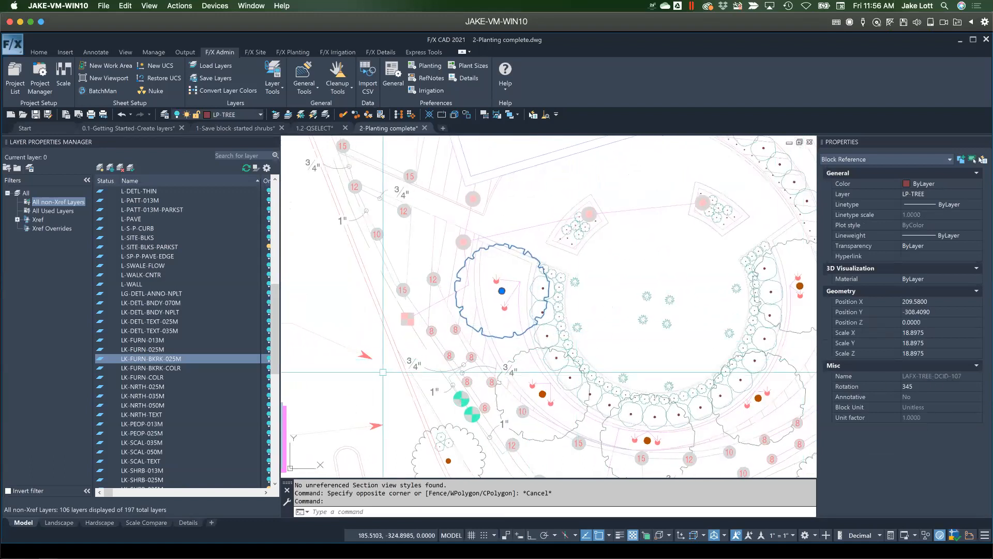
# Switch to File Explorer and browse to the trees folder under LandFX\Blocks\Graphics\planting
pyautogui.press('super')
pyautogui.click(304, 358)
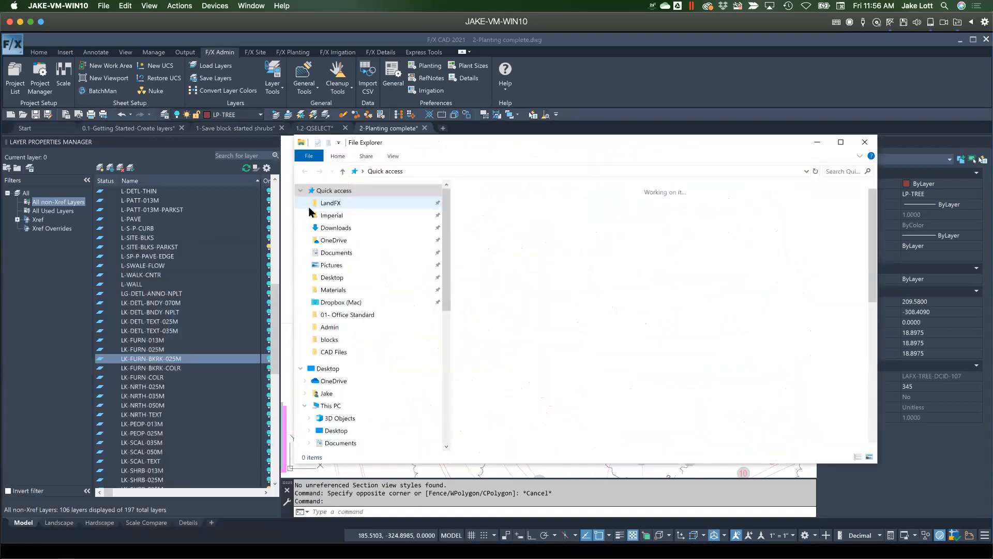
pyautogui.click(323, 203)
pyautogui.click(472, 213)
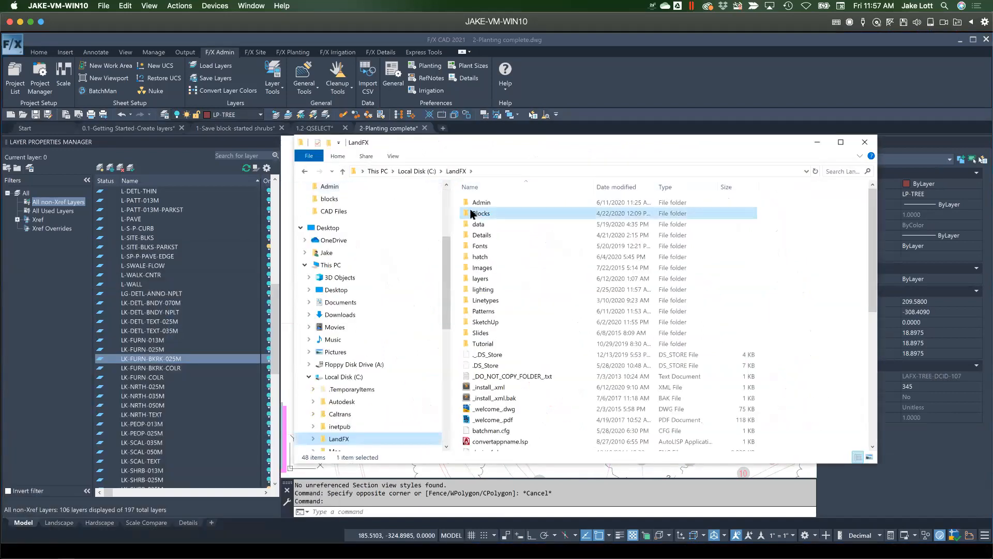
pyautogui.doubleClick(472, 213)
pyautogui.click(485, 236)
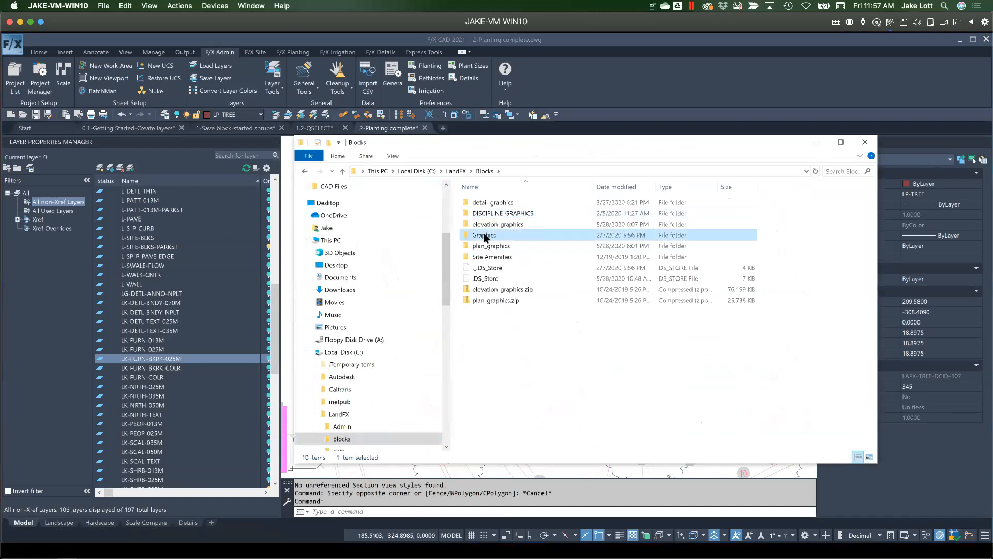
pyautogui.doubleClick(485, 235)
pyautogui.doubleClick(485, 268)
pyautogui.doubleClick(479, 237)
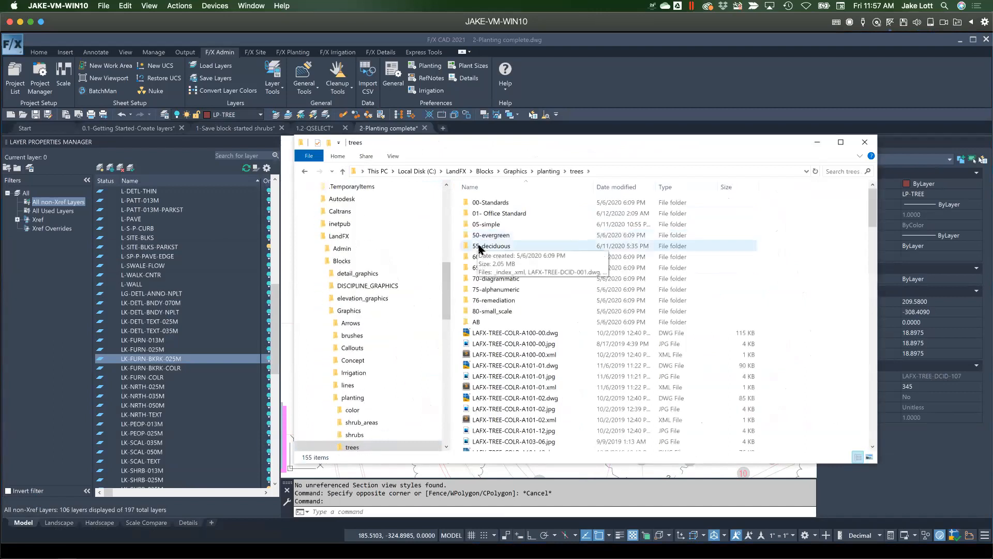
# Open LAFX-TREE-DCID-107.dwg from the 55-deciduous folder
pyautogui.doubleClick(479, 247)
pyautogui.click(481, 187)
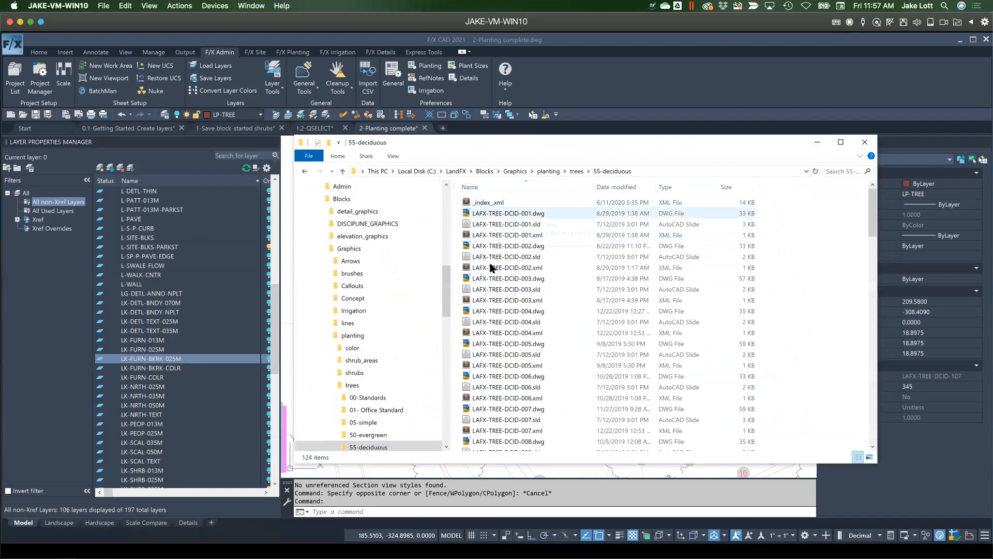
pyautogui.scroll(-3, 491, 268)
pyautogui.scroll(-3, 491, 364)
pyautogui.click(491, 352)
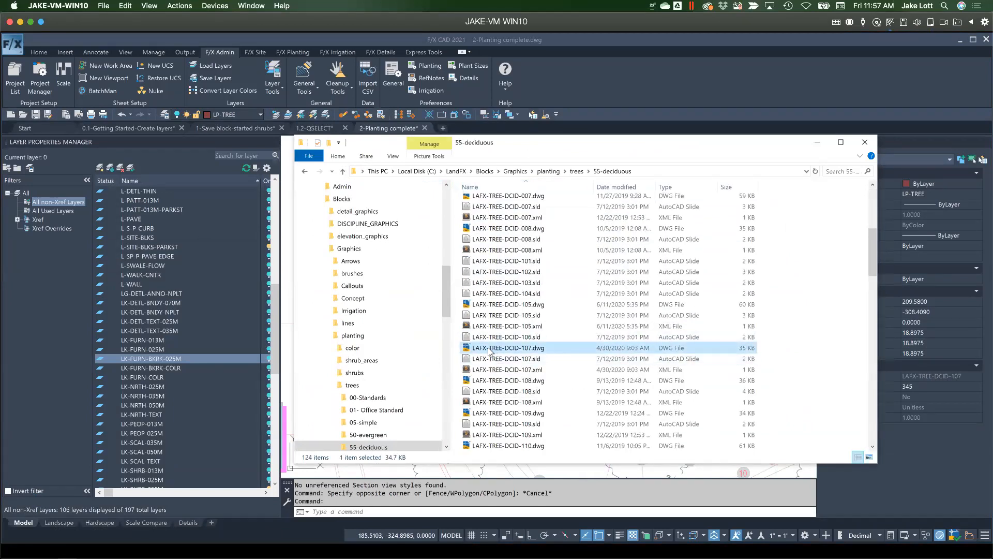
pyautogui.doubleClick(490, 352)
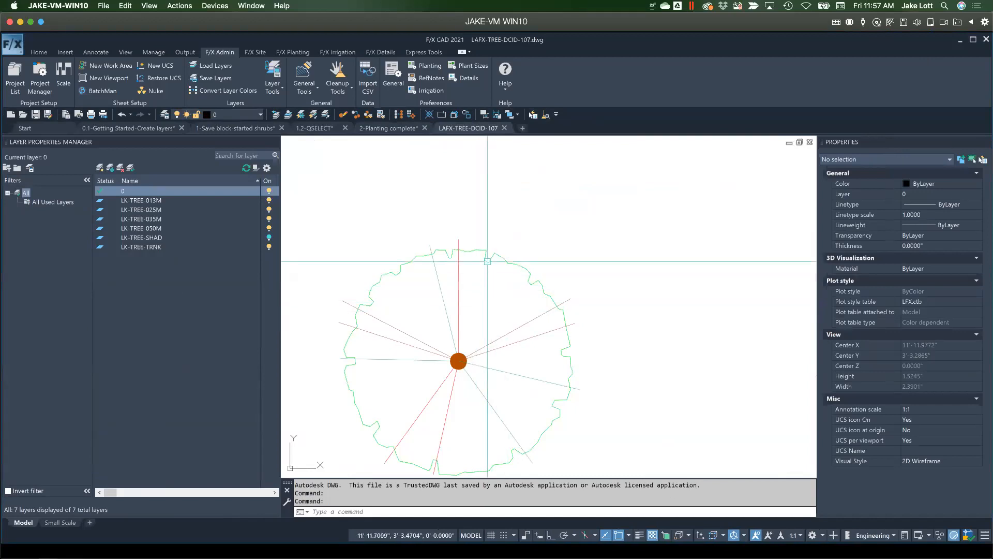
# Copy the tree's green canopy outline to a slightly offset position overlapping the original
pyautogui.click(486, 266)
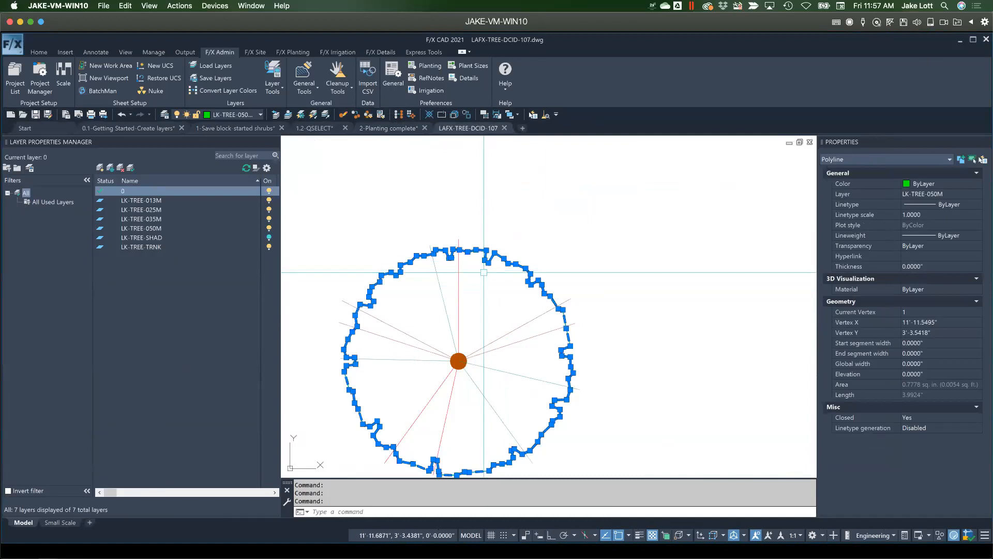
pyautogui.rightClick(484, 273)
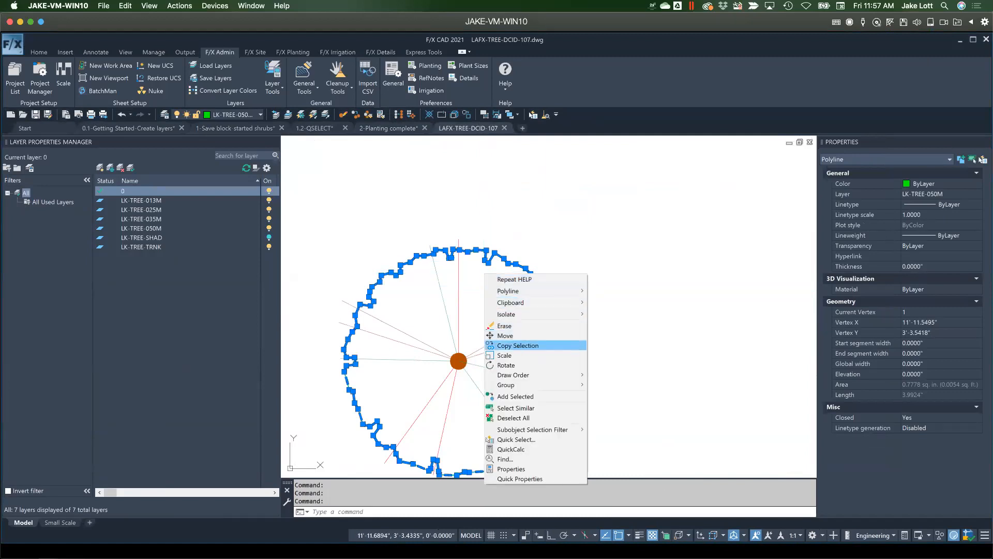
pyautogui.click(517, 345)
pyautogui.click(505, 331)
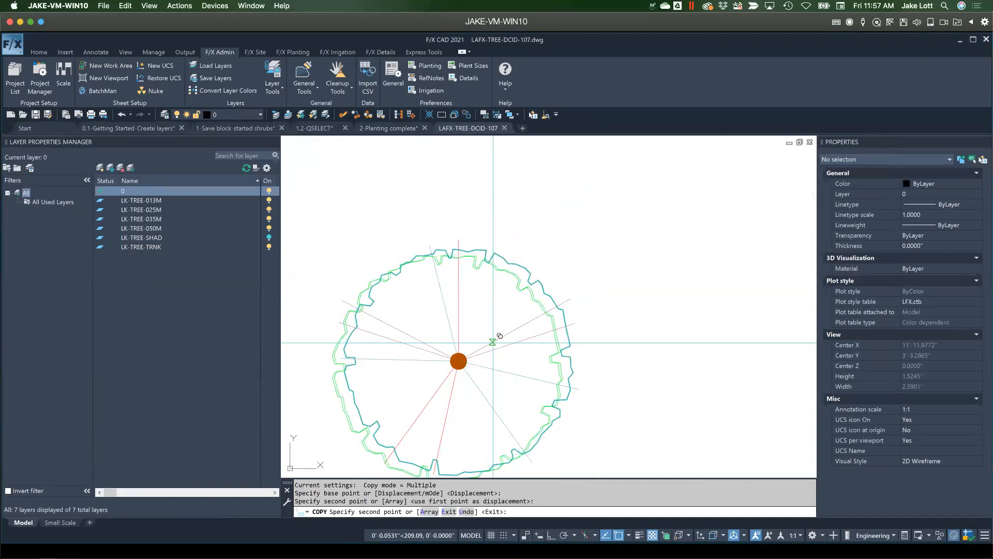
pyautogui.press('Escape')
pyautogui.scroll(-2, 470, 344)
pyautogui.moveTo(459, 336)
pyautogui.mouseDown(button='middle')
pyautogui.moveTo(472, 298)
pyautogui.moveTo(440, 308)
pyautogui.mouseUp(button='middle')
# Draw four small circles of varying sizes around the upper part of the canopy and save the tree drawing
pyautogui.write('ci')
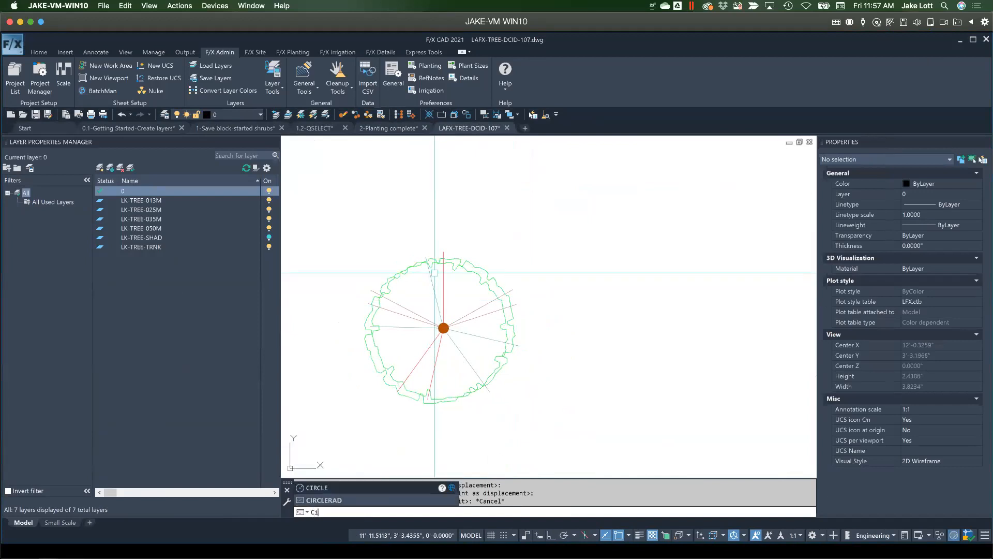
pyautogui.press('Return')
pyautogui.scroll(3, 448, 249)
pyautogui.click(459, 252)
pyautogui.press('Return')
pyautogui.click(470, 255)
pyautogui.click(473, 255)
pyautogui.press('Return')
pyautogui.click(449, 301)
pyautogui.click(455, 302)
pyautogui.press('Return')
pyautogui.click(558, 364)
pyautogui.click(574, 364)
pyautogui.scroll(-4, 490, 397)
pyautogui.moveTo(490, 396); pyautogui.dragTo(514, 358, button='middle')
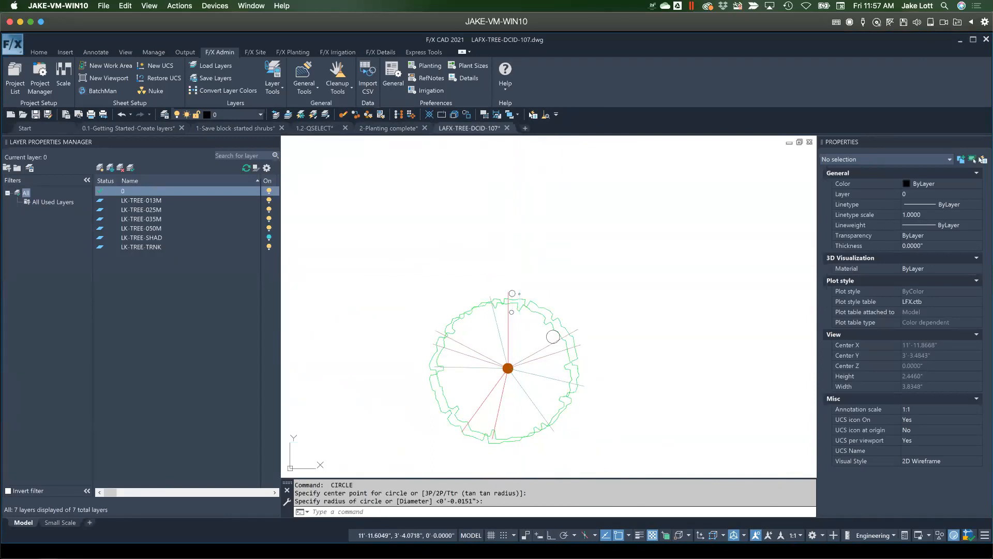
pyautogui.hotkey('ctrl', 's')
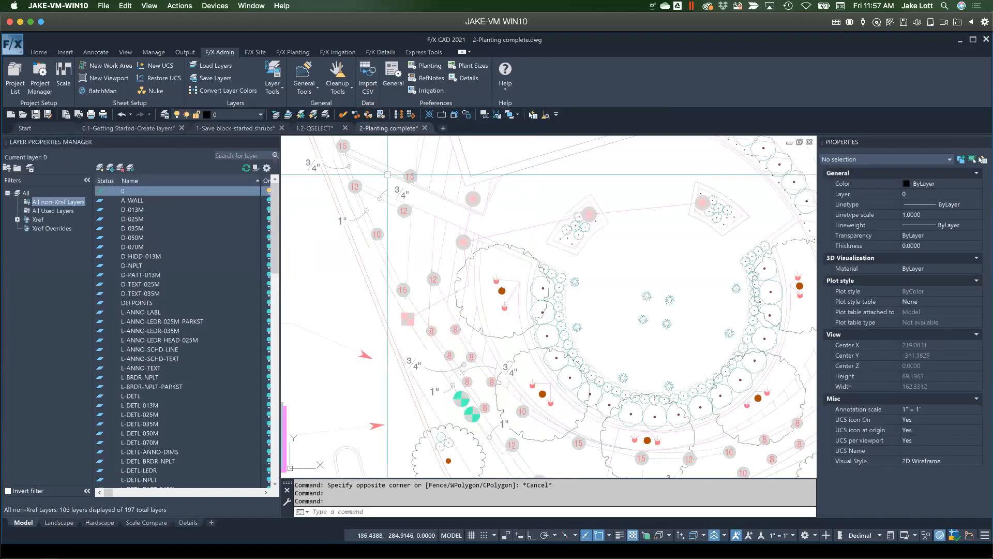
# In 2-Planting complete.dwg, copy the plaza's west-end tree with the planting Copy tool, placing trees farther west and at the plaza's north side
pyautogui.scroll(-2, 476, 248)
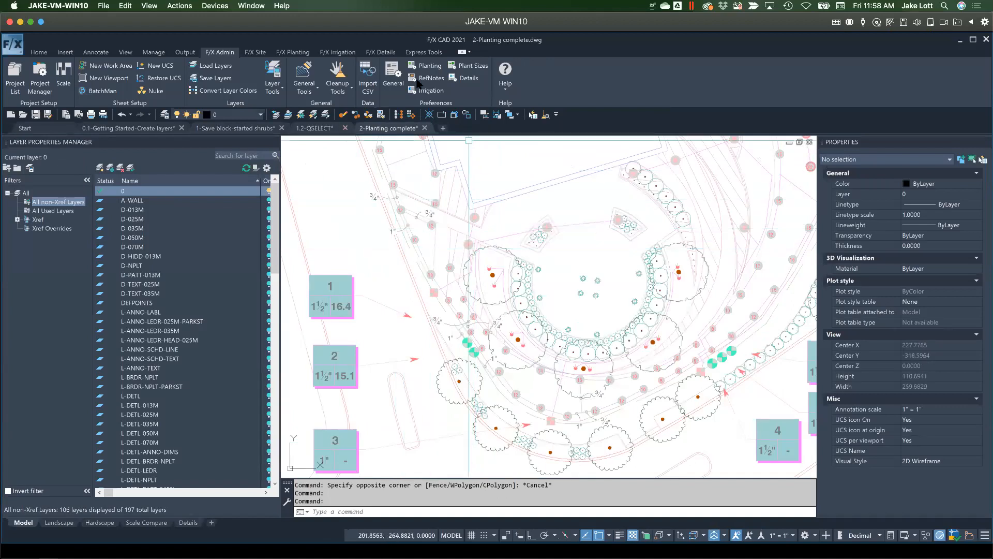
pyautogui.click(291, 54)
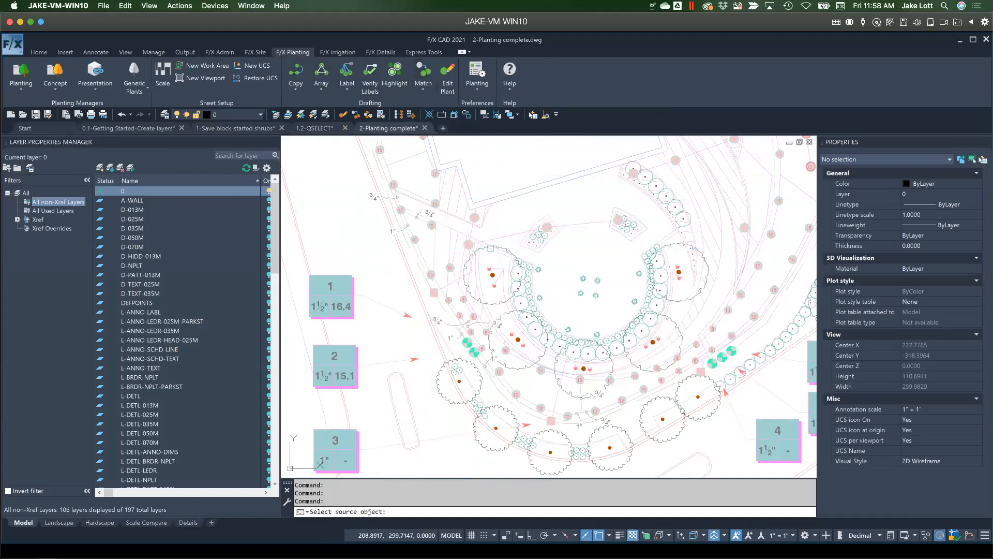
pyautogui.scroll(2, 489, 249)
pyautogui.scroll(2, 487, 248)
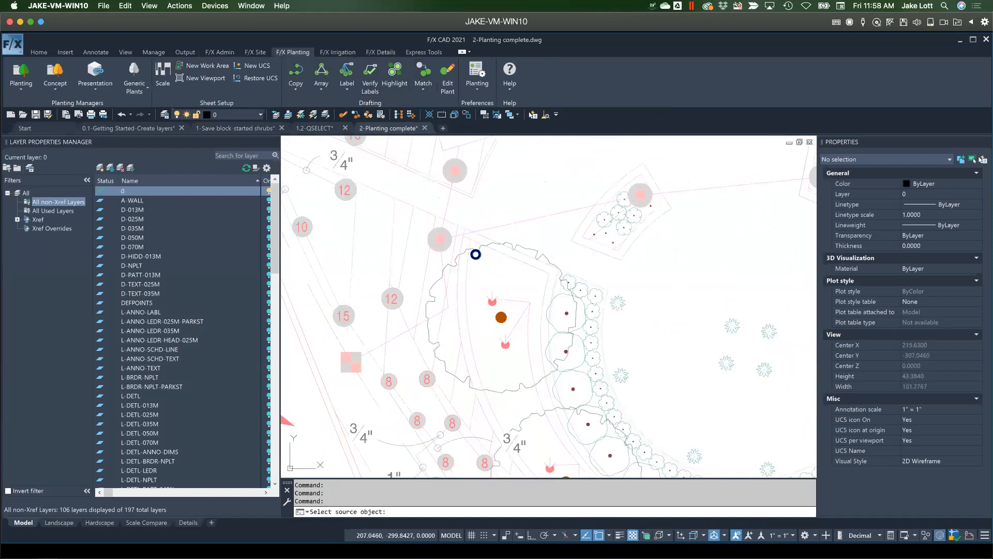
pyautogui.click(448, 278)
pyautogui.scroll(-3, 486, 274)
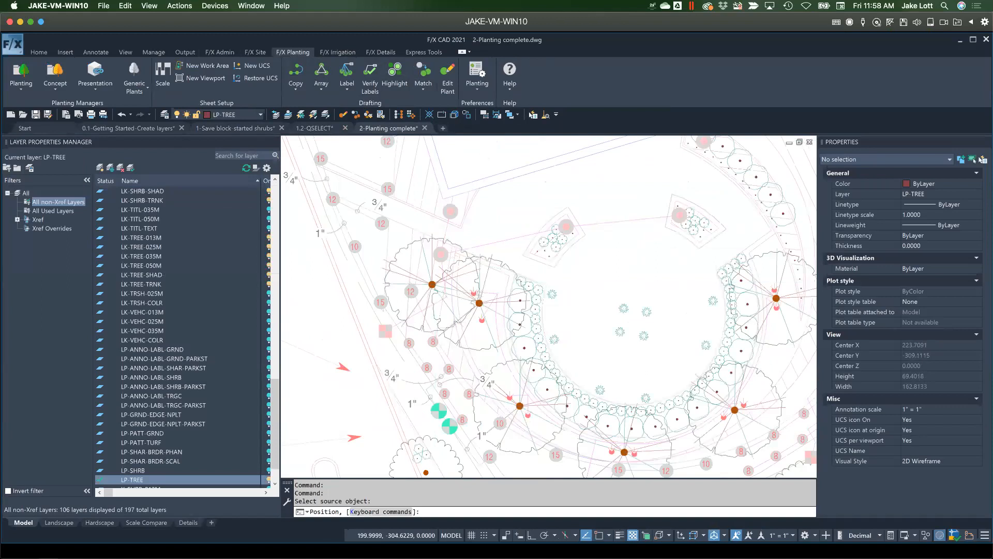
pyautogui.scroll(-2, 403, 272)
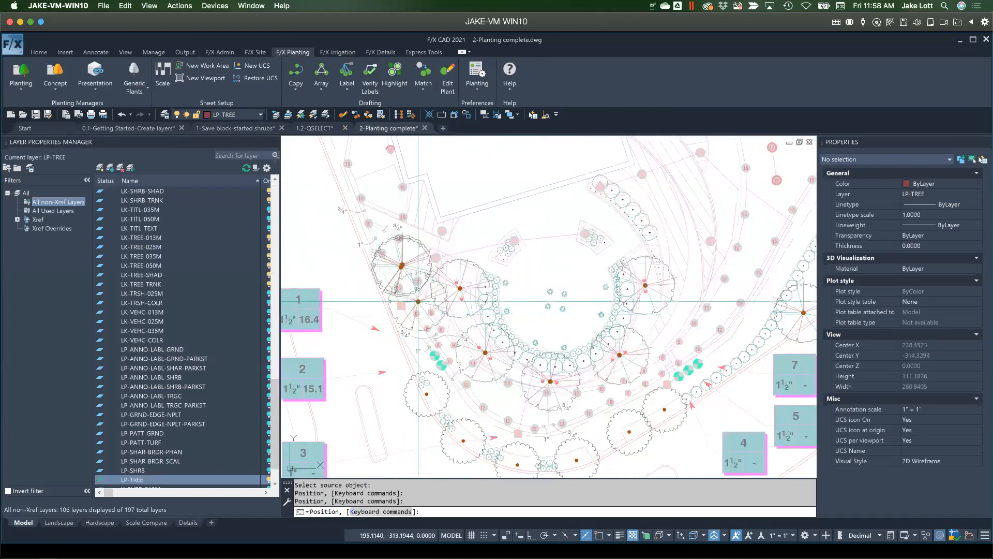
pyautogui.scroll(-2, 530, 252)
pyautogui.click(531, 252)
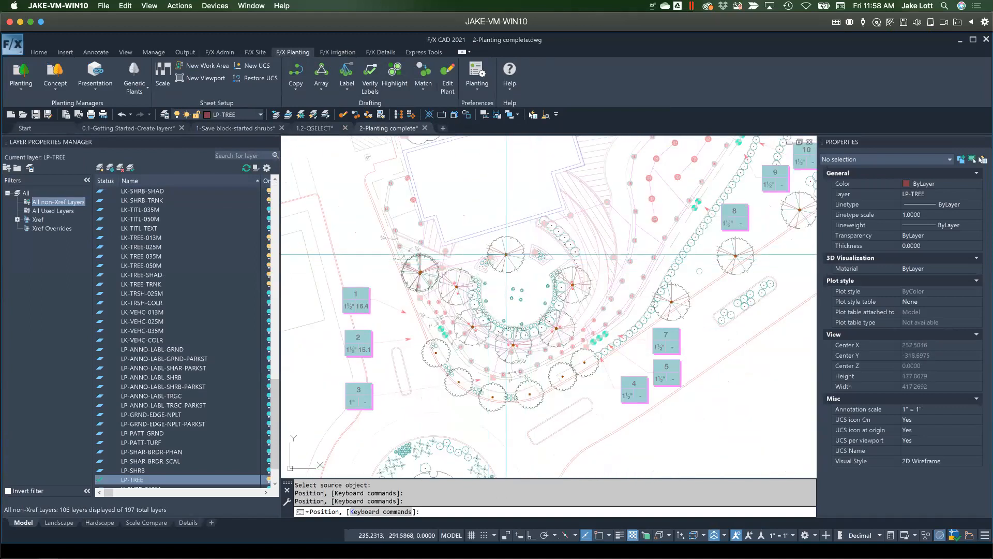
pyautogui.press('Return')
pyautogui.scroll(2, 421, 273)
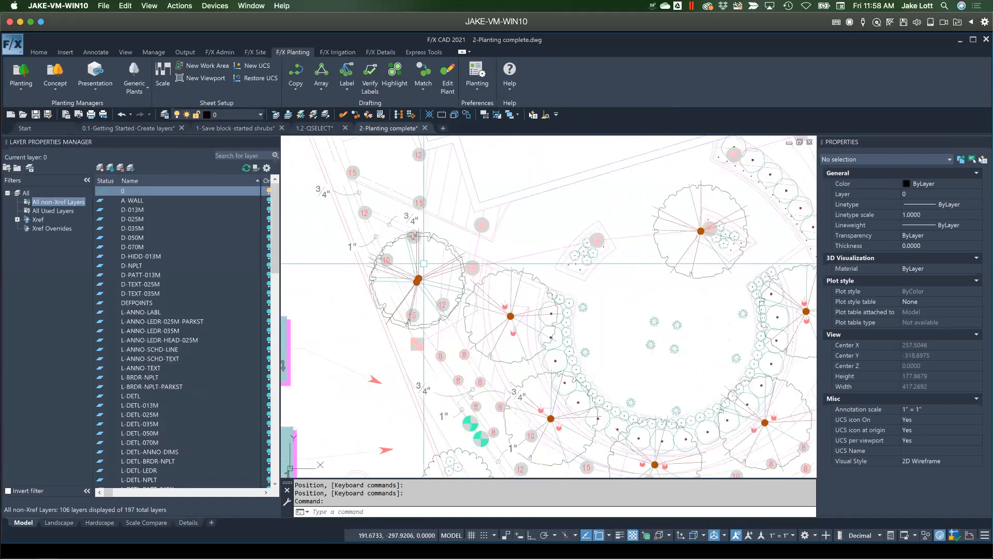
# Delete one of the two overlapping tree copies west of the plaza
pyautogui.click(419, 272)
pyautogui.press('Delete')
pyautogui.scroll(3, 611, 218)
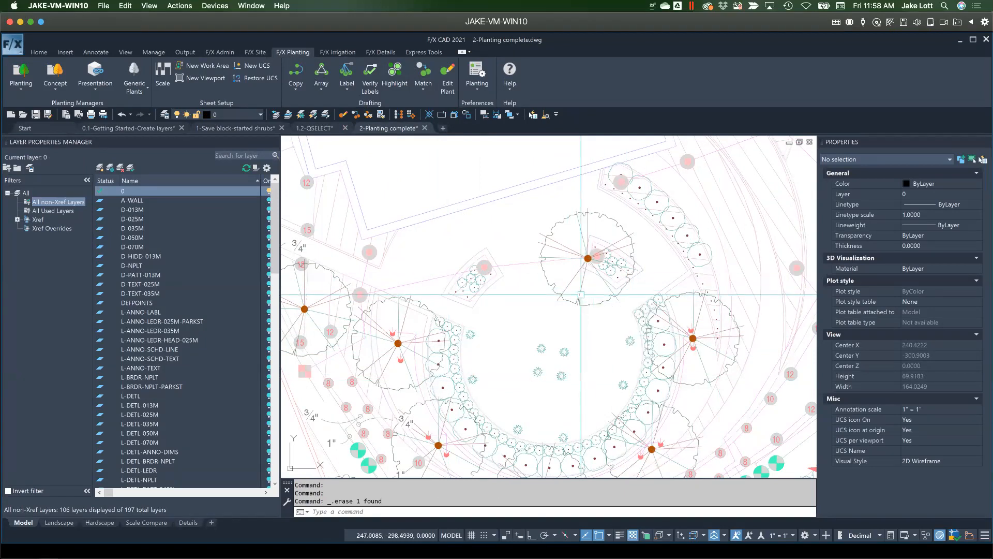
# Try to reinsert LAFX-TREE-DCID-107.dwg from the 55-deciduous folder as a block using CLASSICINSERT
pyautogui.moveTo(581, 295)
pyautogui.press('Return')
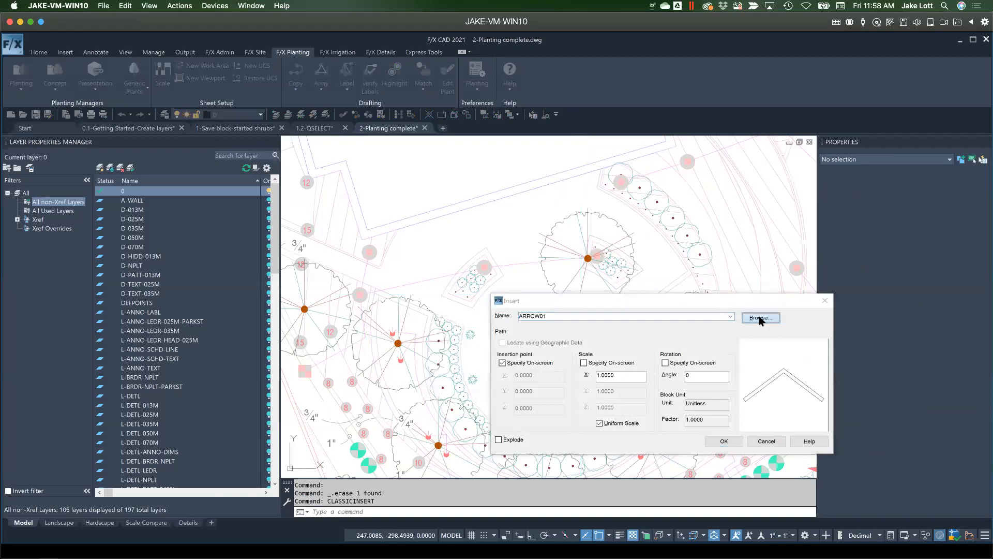
pyautogui.click(760, 318)
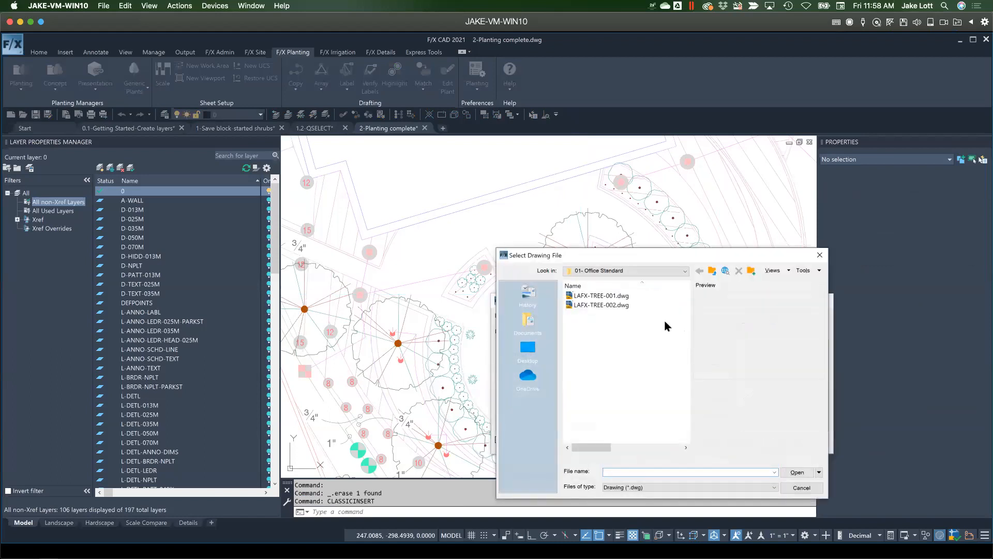
pyautogui.click(710, 273)
pyautogui.doubleClick(626, 333)
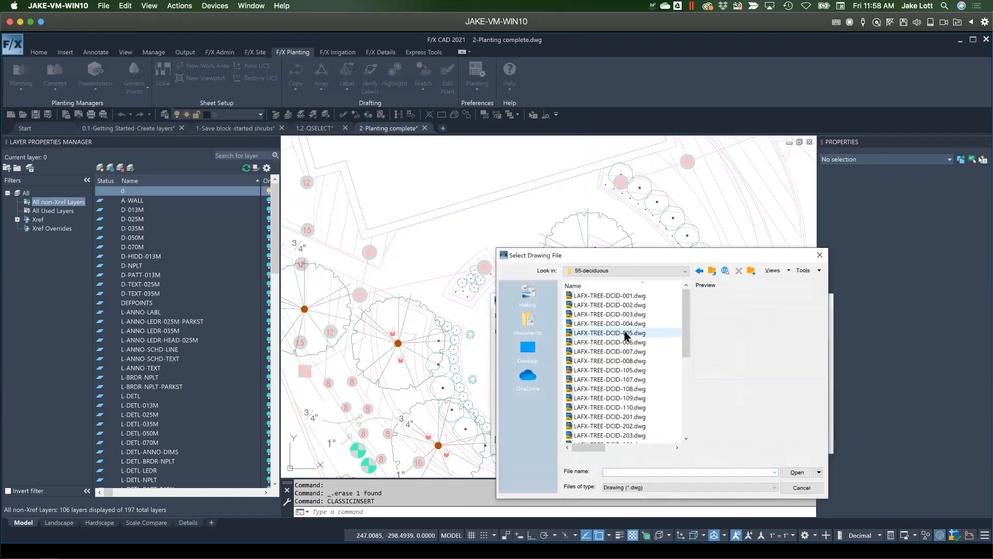
pyautogui.moveTo(687, 324); pyautogui.dragTo(667, 336)
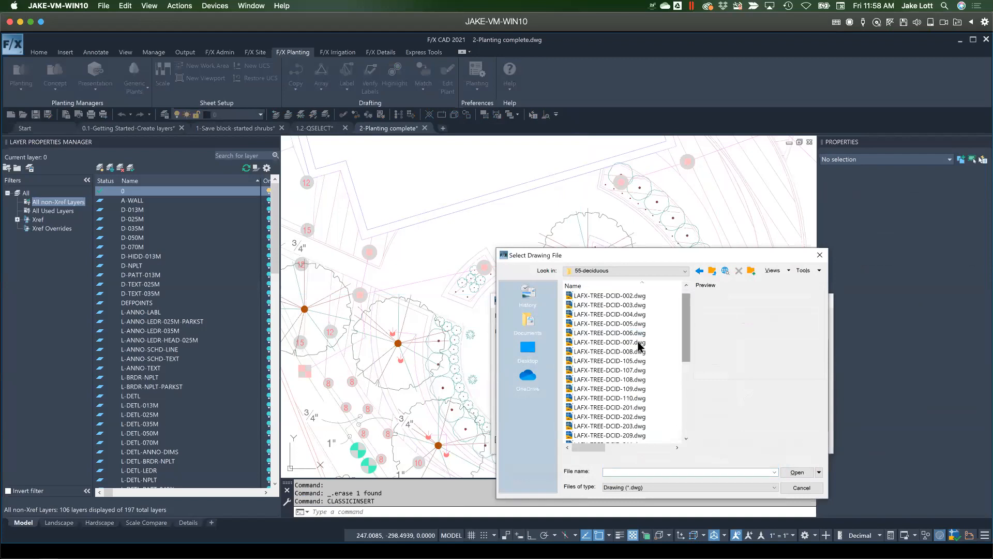
pyautogui.doubleClick(611, 370)
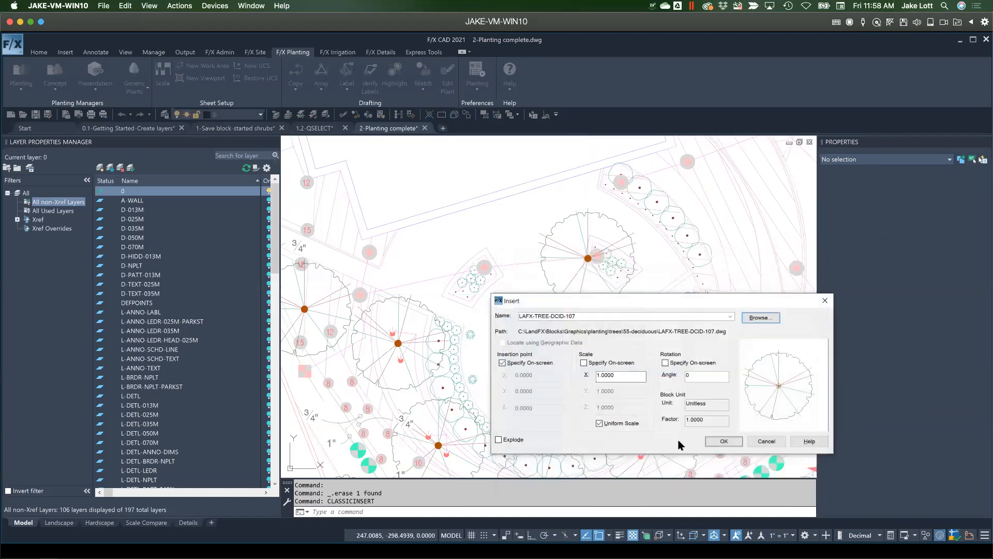
pyautogui.click(714, 443)
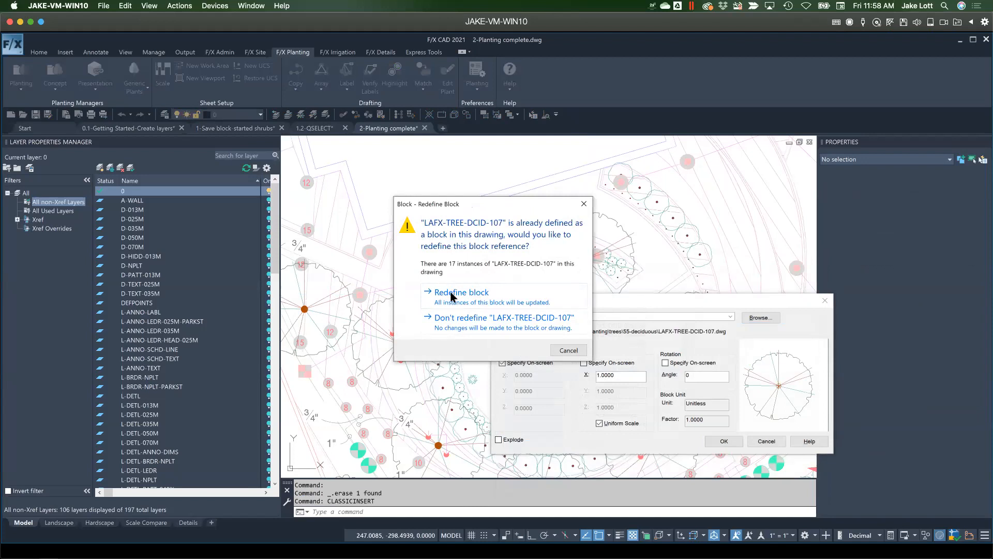
pyautogui.click(566, 351)
pyautogui.click(760, 441)
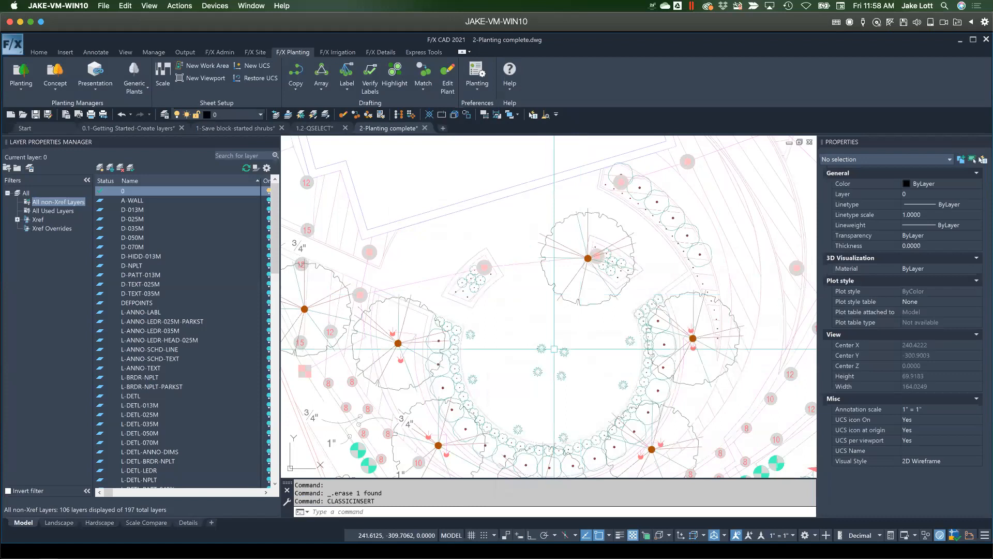
# Run REDEFINEBLOCK on the tree at the plaza's north side to update its block from the edited drawing
pyautogui.write('re')
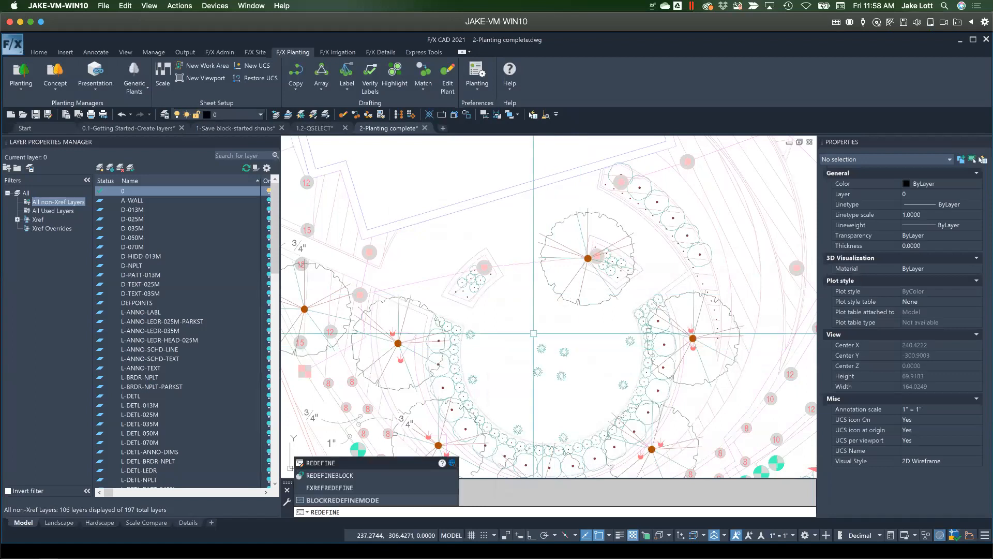
pyautogui.press('Down')
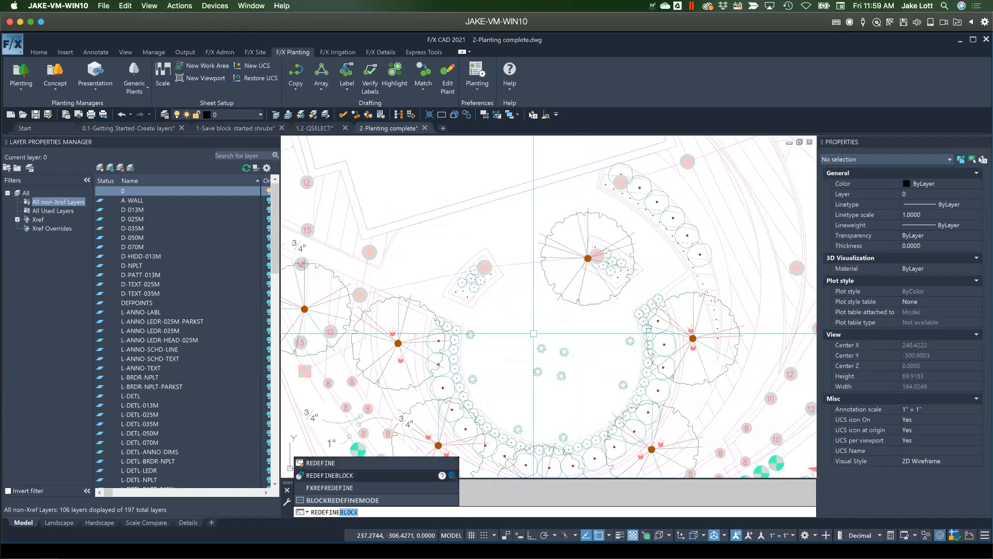
pyautogui.press('Return')
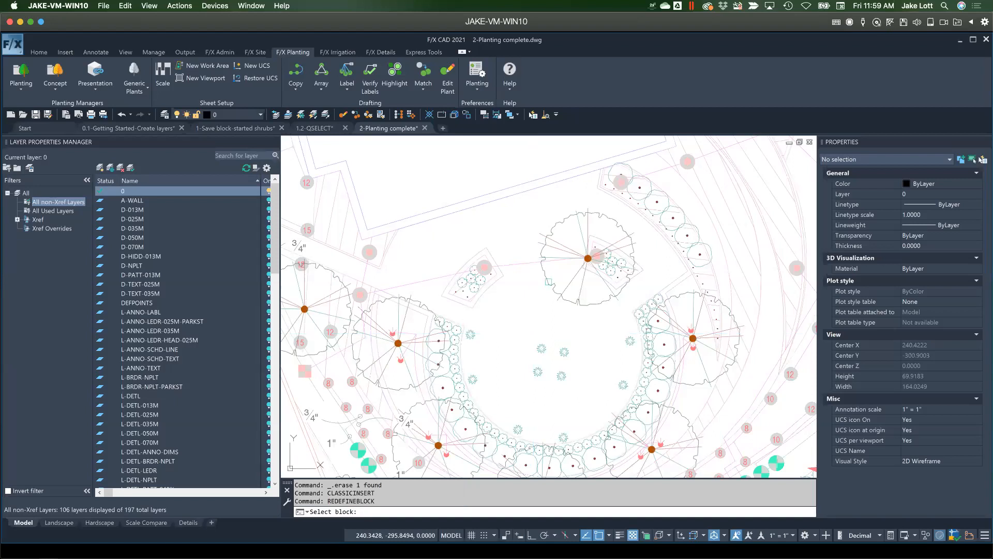
pyautogui.click(547, 281)
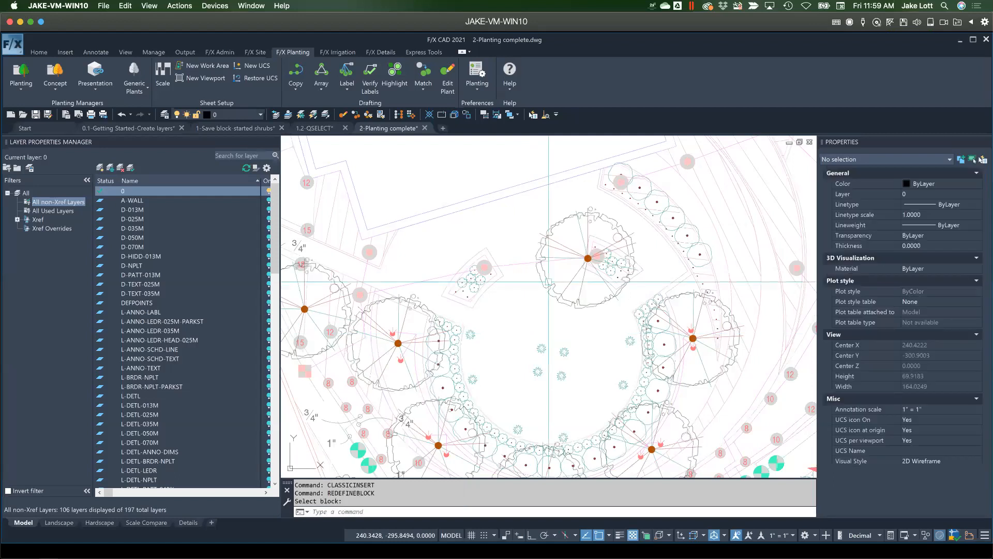
pyautogui.scroll(-3, 439, 327)
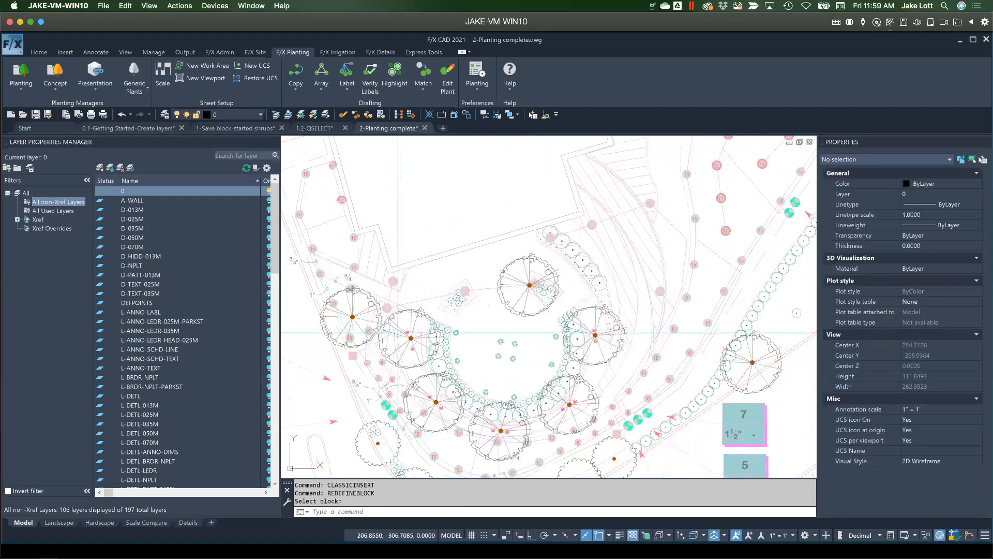
pyautogui.moveTo(370, 342); pyautogui.dragTo(420, 332, button='middle')
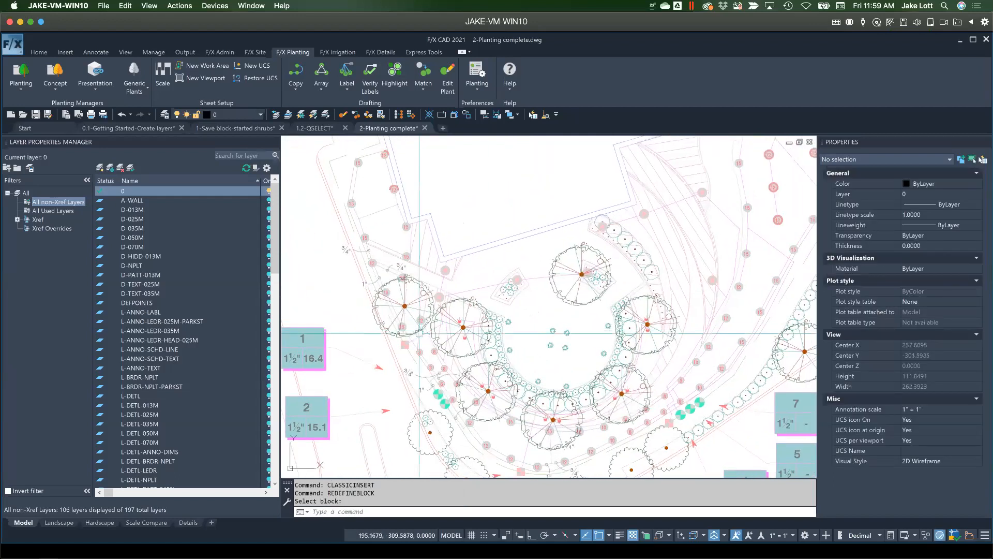
pyautogui.moveTo(577, 345); pyautogui.dragTo(497, 348, button='middle')
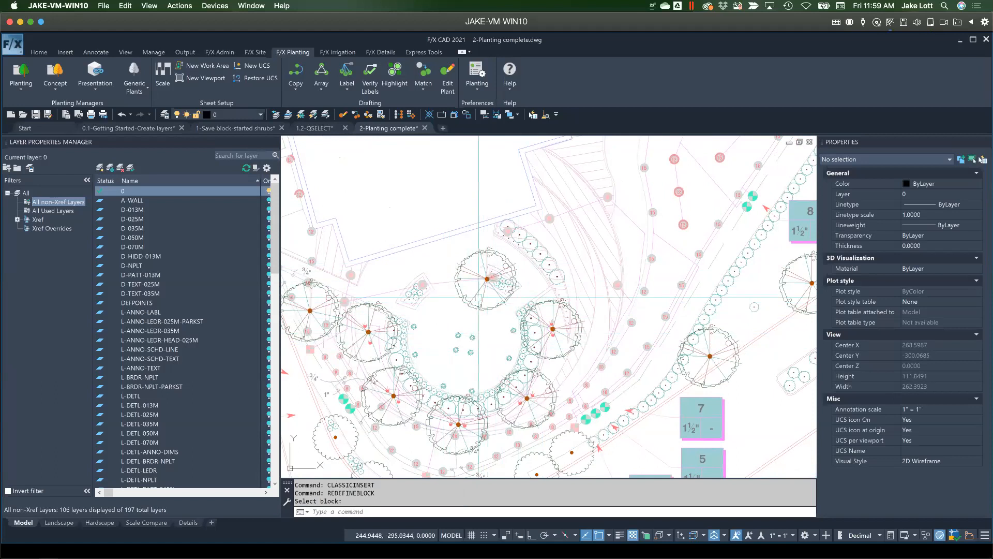
pyautogui.moveTo(486, 312); pyautogui.dragTo(583, 296, button='middle')
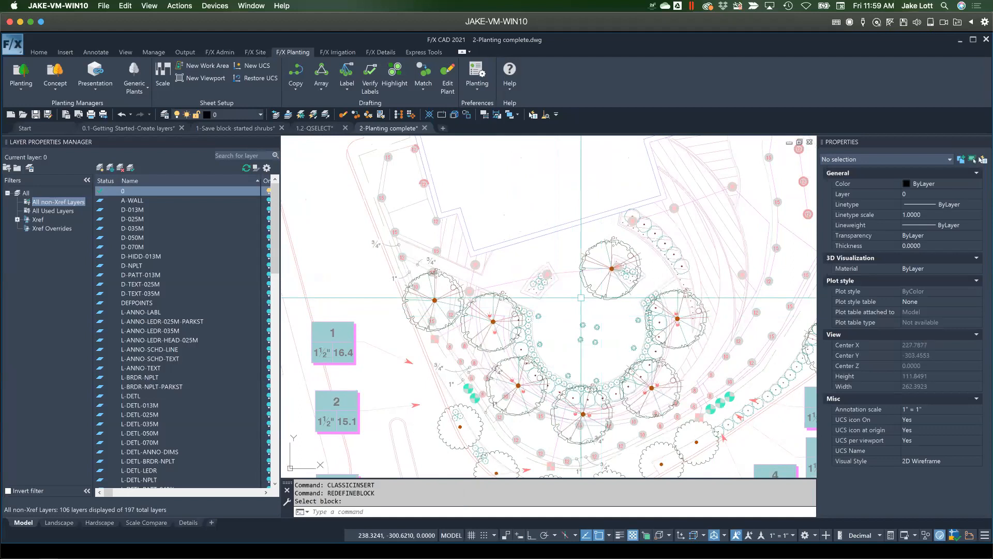
pyautogui.moveTo(461, 306)
pyautogui.mouseDown(button='middle')
pyautogui.moveTo(486, 348)
pyautogui.moveTo(441, 300)
pyautogui.mouseUp(button='middle')
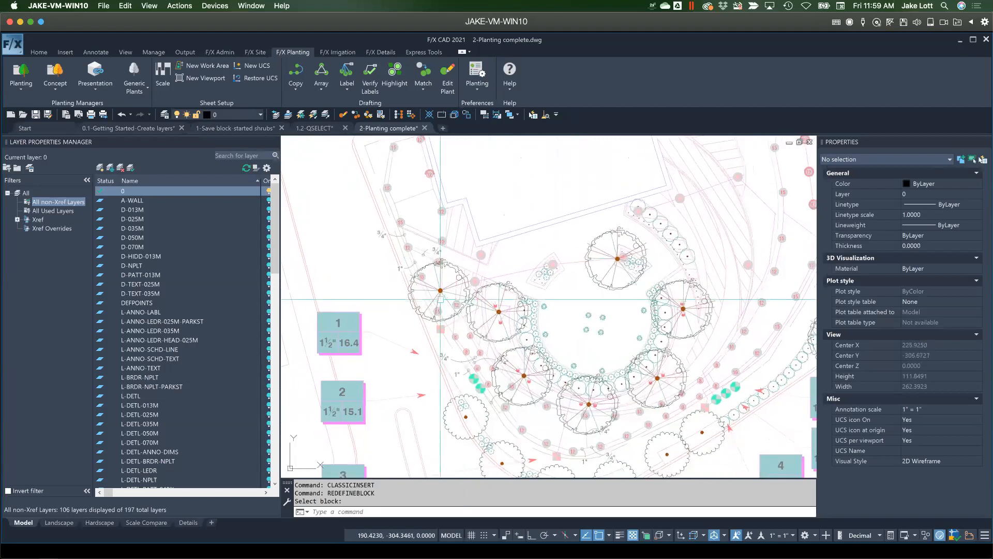
# Run RENAME and look through the named object types it covers, including blocks, dimension styles, layers, linetypes and materials
pyautogui.write('rename')
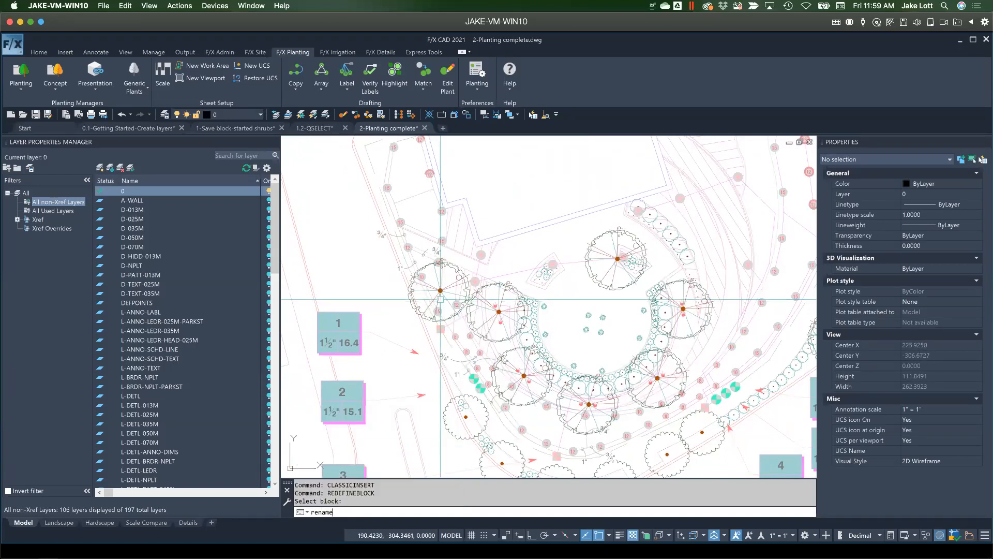
pyautogui.press('Return')
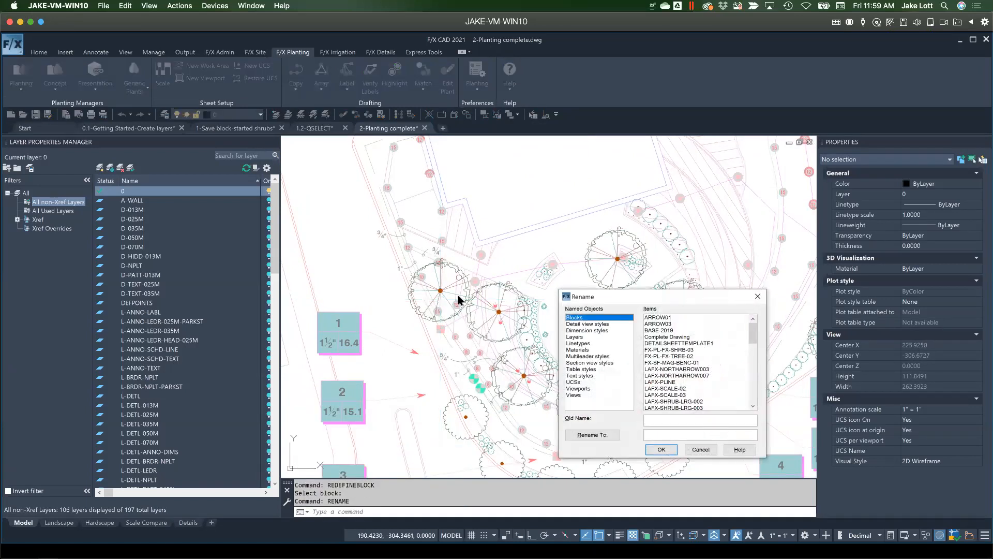
pyautogui.moveTo(614, 298); pyautogui.dragTo(491, 181)
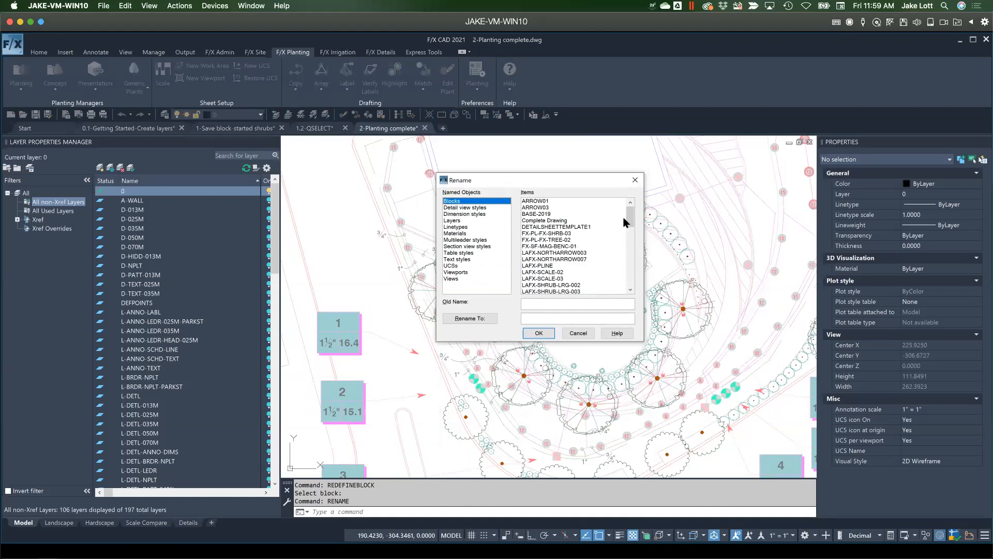
pyautogui.moveTo(630, 213); pyautogui.dragTo(630, 231)
pyautogui.click(460, 208)
pyautogui.click(458, 214)
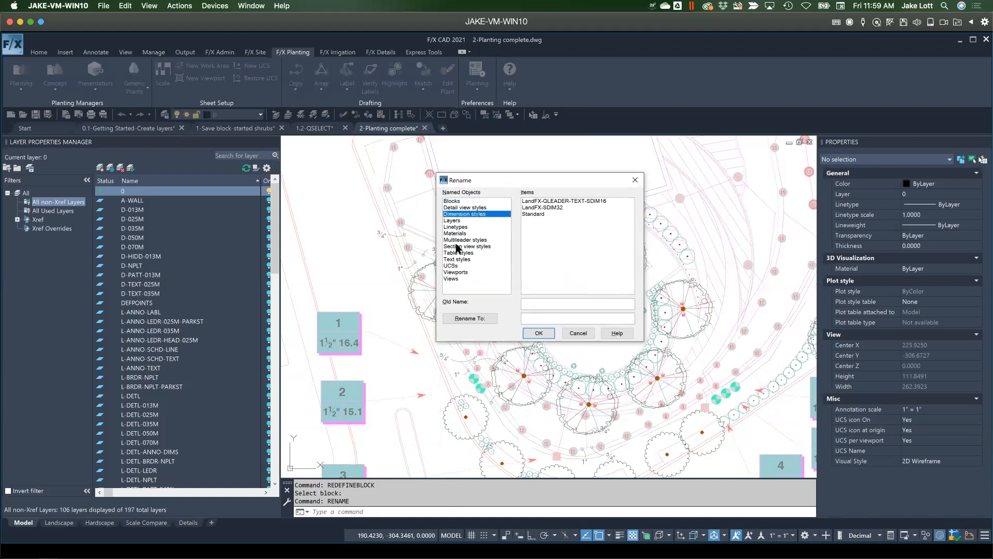
pyautogui.click(453, 220)
pyautogui.click(453, 227)
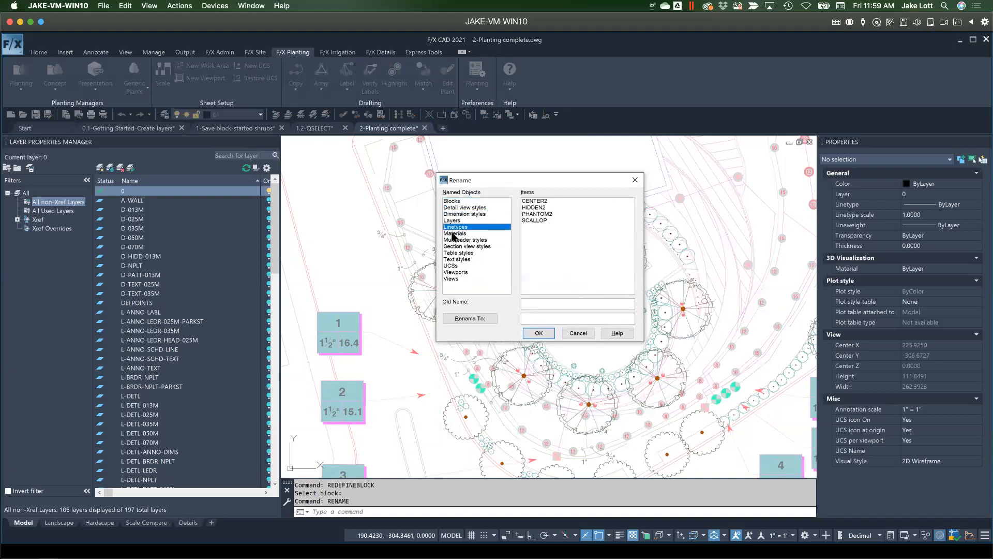
pyautogui.click(453, 234)
pyautogui.press('Up')
pyautogui.press('Up')
pyautogui.press('Up')
pyautogui.press('Up')
pyautogui.press('Up')
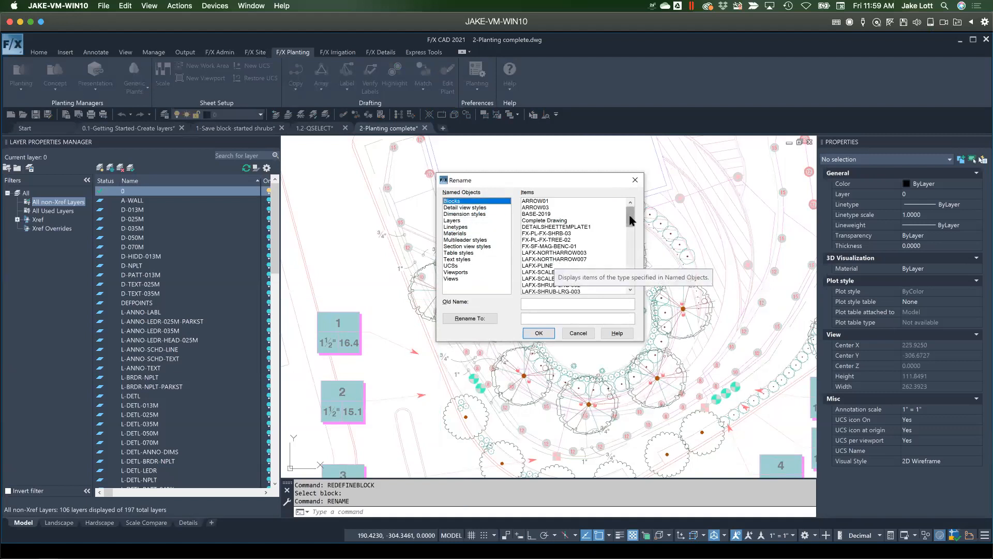
# Rename the block LAFX-SHRUB-LRG-002, replacing its LAFX prefix with STRL
pyautogui.scroll(-1, 632, 220)
pyautogui.click(541, 267)
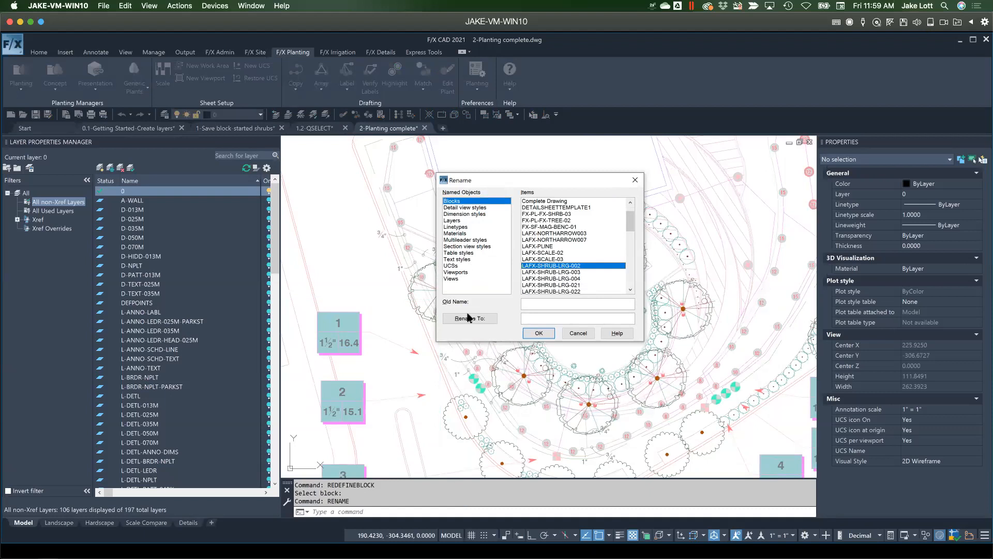
pyautogui.moveTo(528, 302); pyautogui.dragTo(582, 302)
pyautogui.moveTo(495, 293); pyautogui.dragTo(500, 297)
pyautogui.hotkey('ctrl', 'c')
pyautogui.click(527, 317)
pyautogui.hotkey('ctrl', 'v')
pyautogui.moveTo(535, 317); pyautogui.dragTo(500, 312)
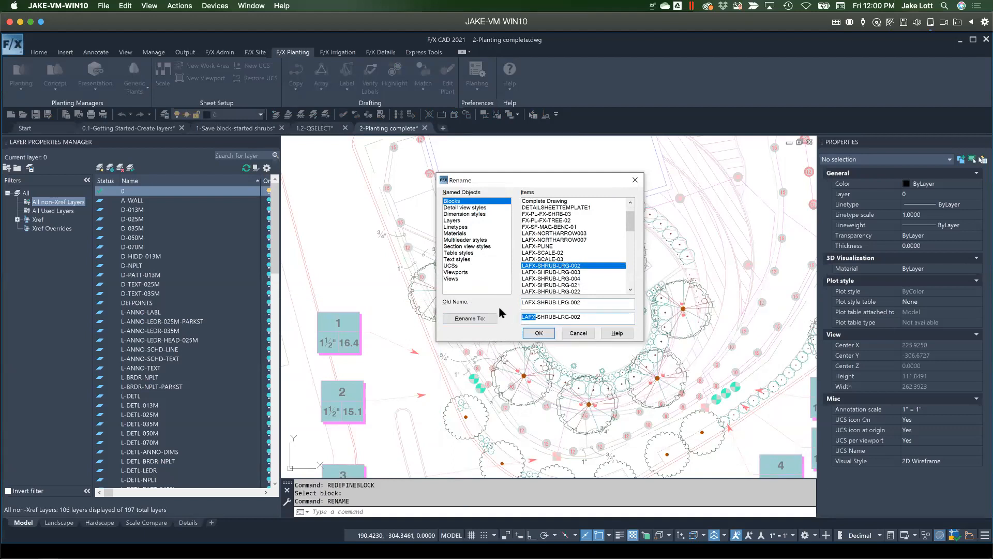
pyautogui.write('STRL')
pyautogui.click(537, 334)
pyautogui.click(538, 333)
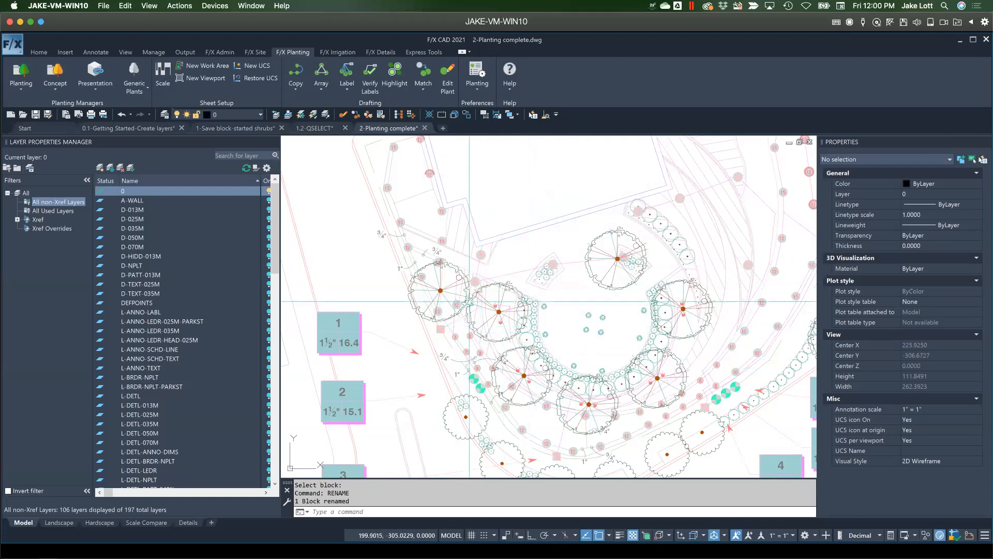
# Switch to the Landscape layout and center the plan on its sheet
pyautogui.moveTo(469, 301)
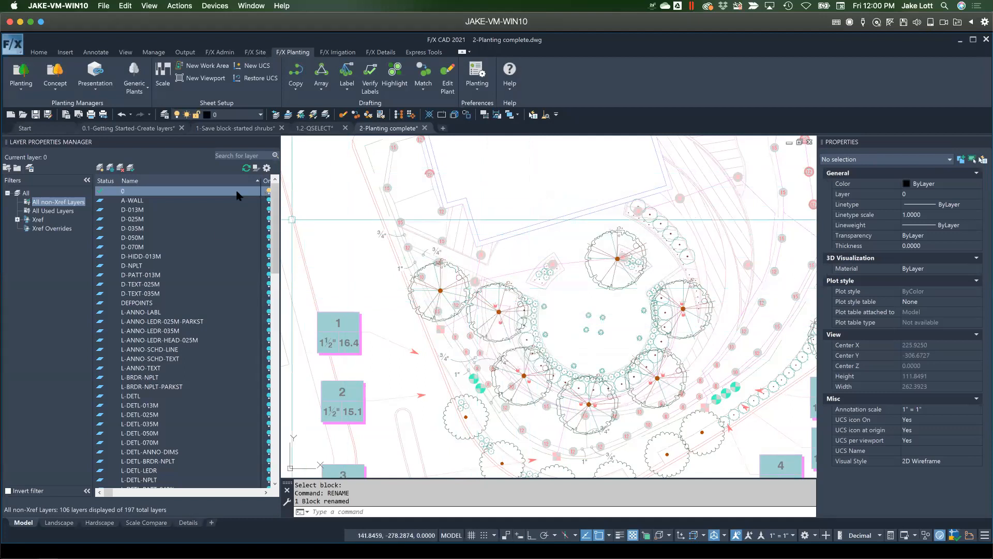
pyautogui.click(69, 523)
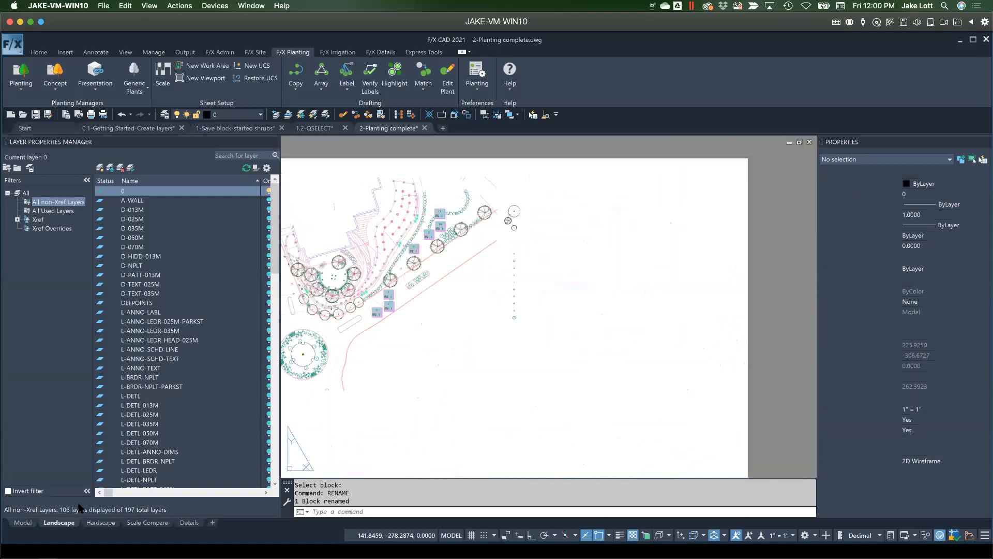
pyautogui.moveTo(393, 248); pyautogui.dragTo(480, 287, button='middle')
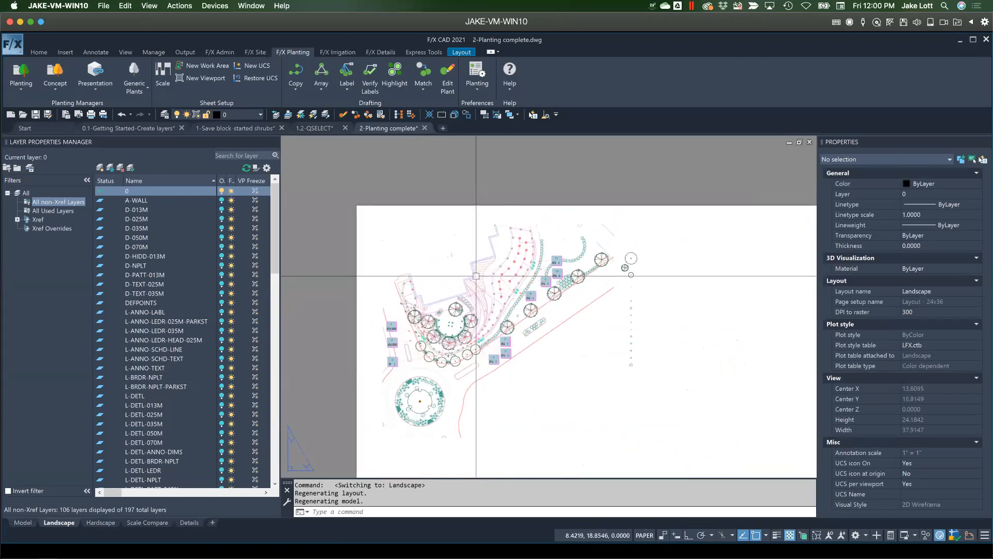
# Enter model space through the plan viewport, check how its locked view responds, and return to paper space
pyautogui.doubleClick(450, 290)
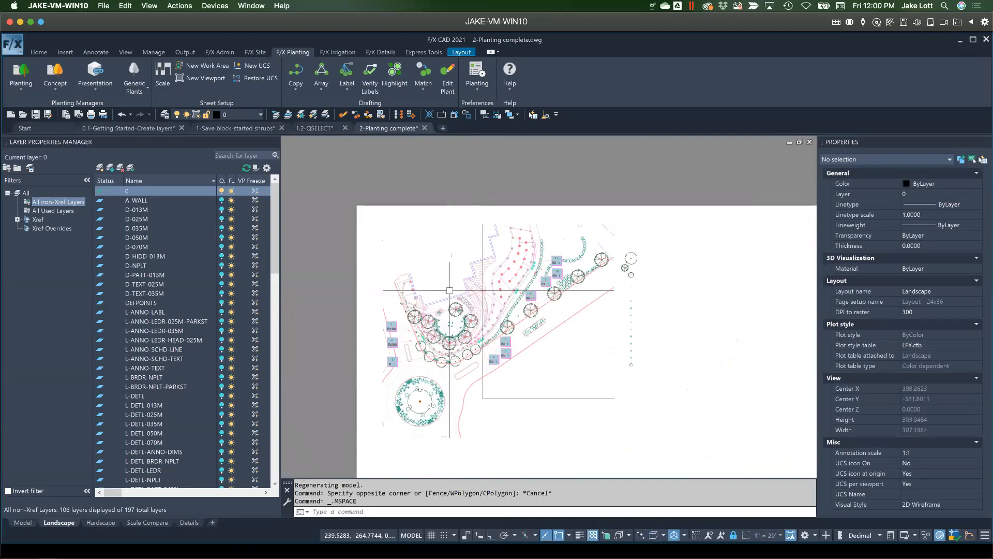
pyautogui.click(482, 378)
pyautogui.press('Escape')
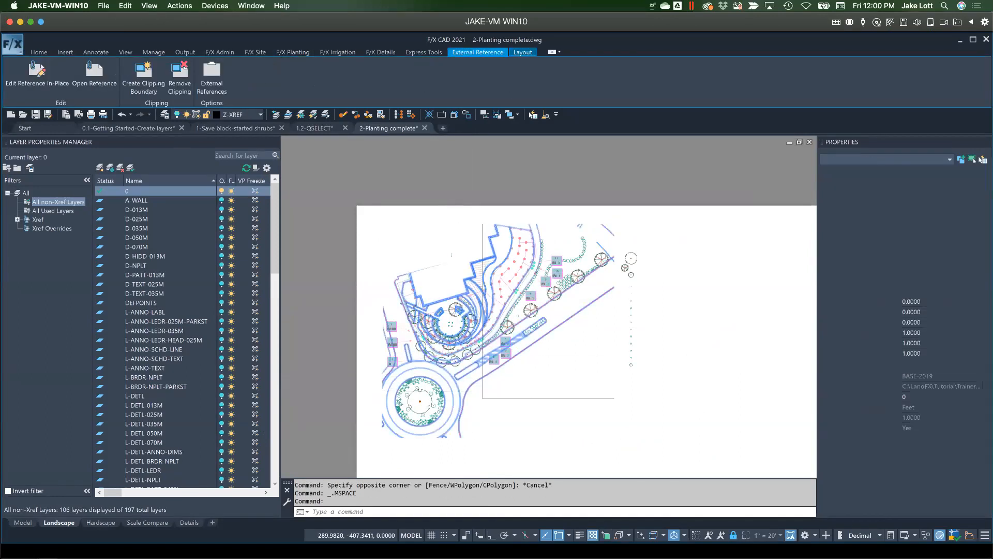
pyautogui.scroll(-4, 484, 346)
pyautogui.moveTo(485, 344); pyautogui.dragTo(449, 335, button='middle')
pyautogui.scroll(4, 449, 334)
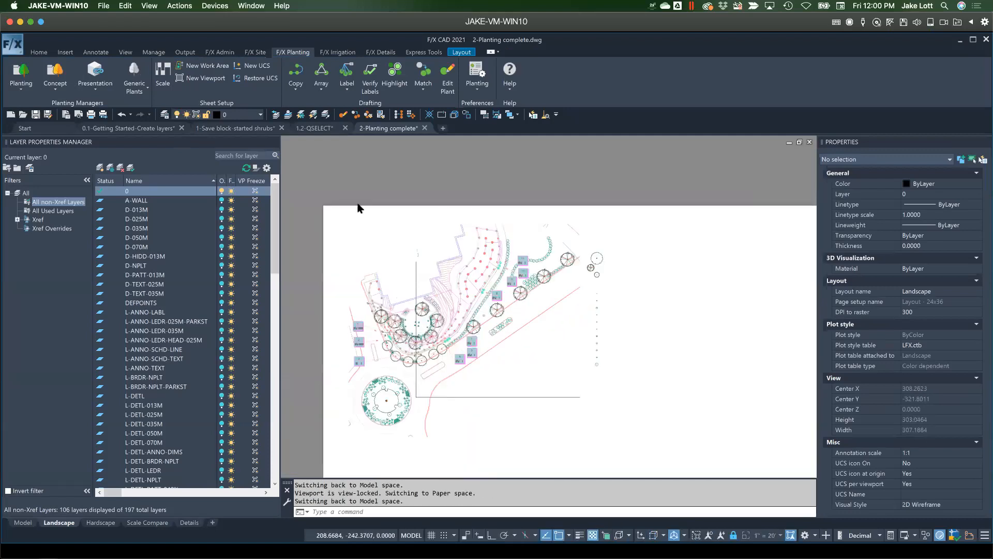
pyautogui.doubleClick(362, 228)
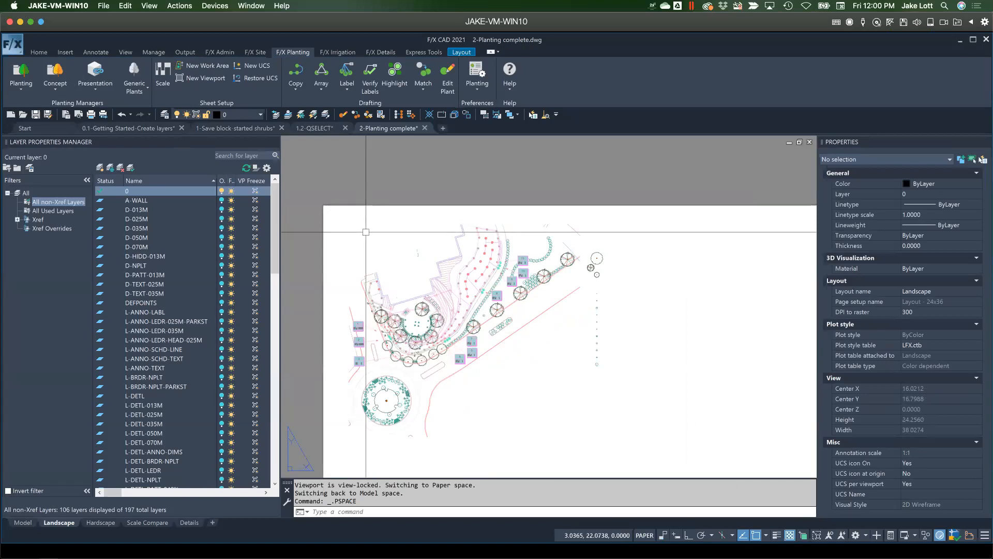
pyautogui.scroll(-4, 365, 231)
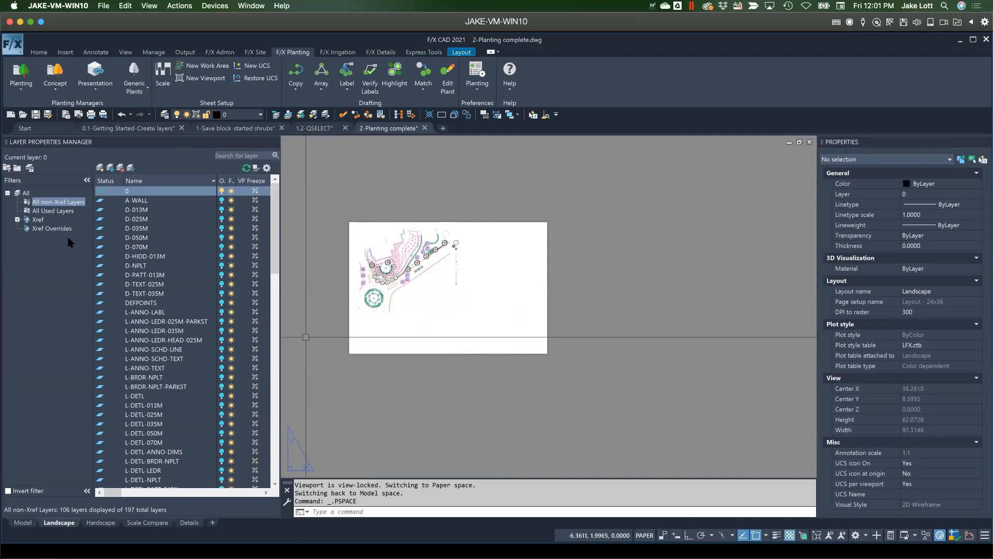
# List all layers including the xref layers, turn everything off except the current layer, and turn all of them back on
pyautogui.click(27, 194)
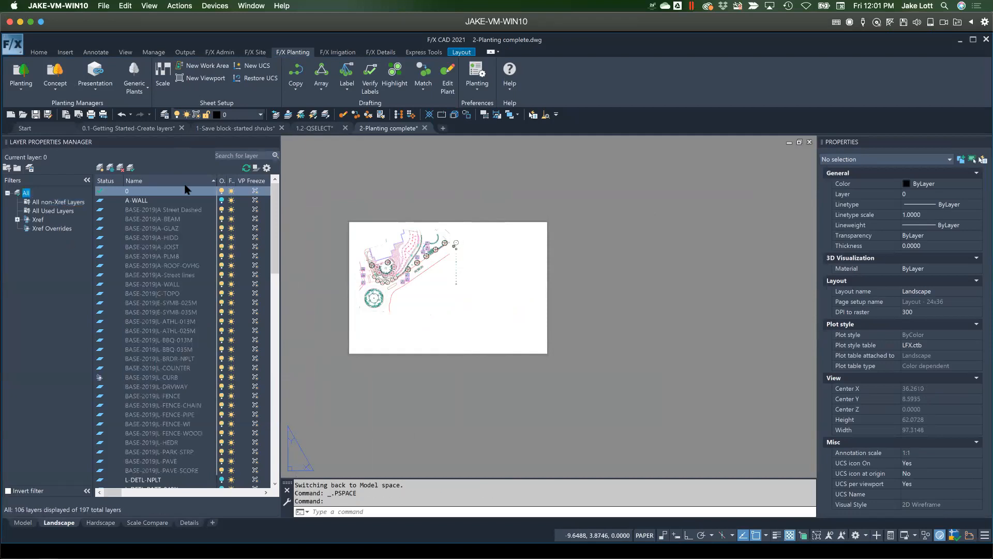
pyautogui.click(220, 181)
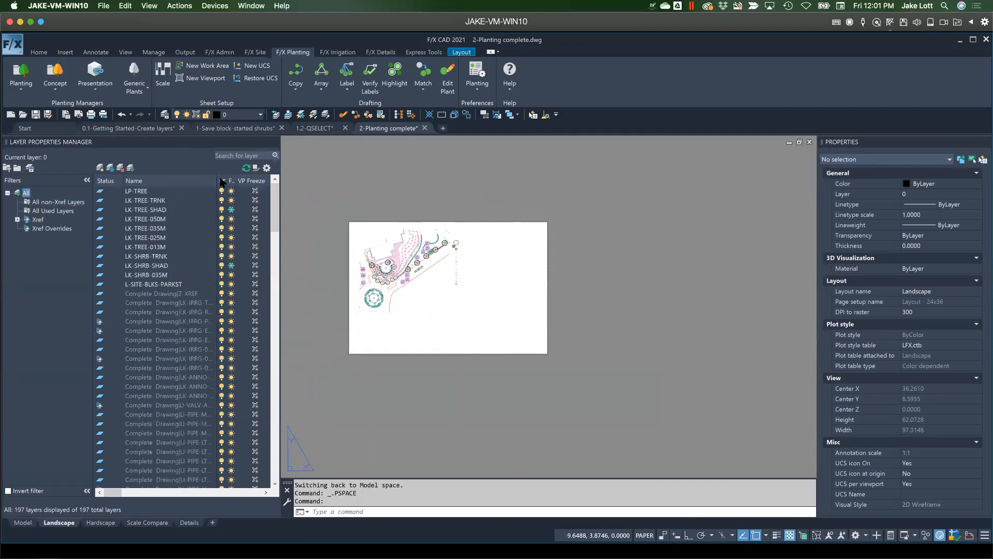
pyautogui.click(181, 219)
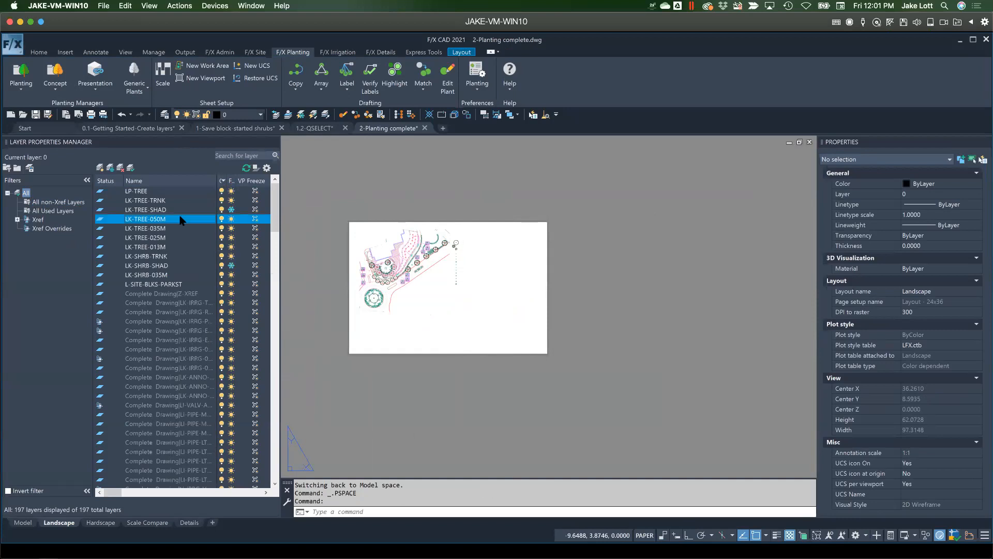
pyautogui.hotkey('ctrl', 'a')
pyautogui.click(222, 210)
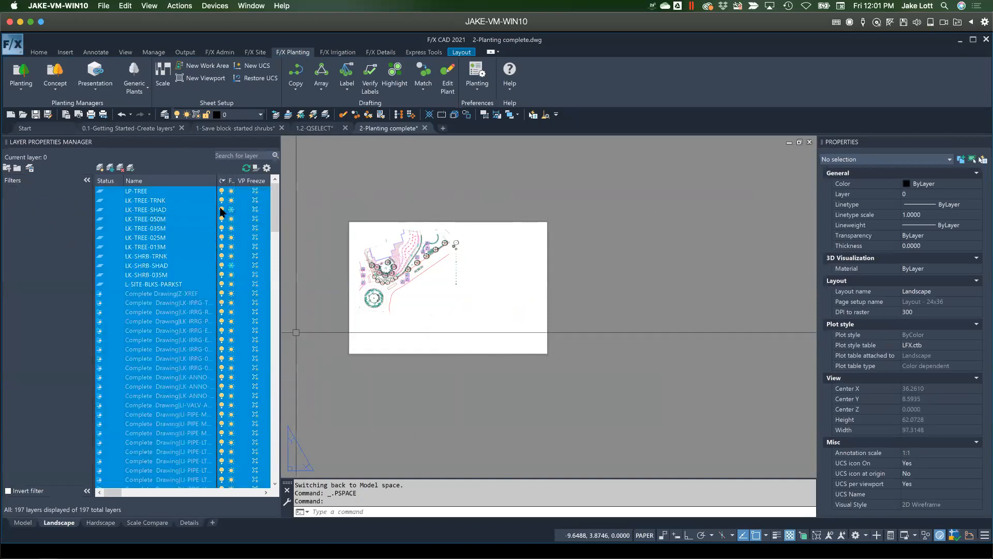
pyautogui.click(395, 318)
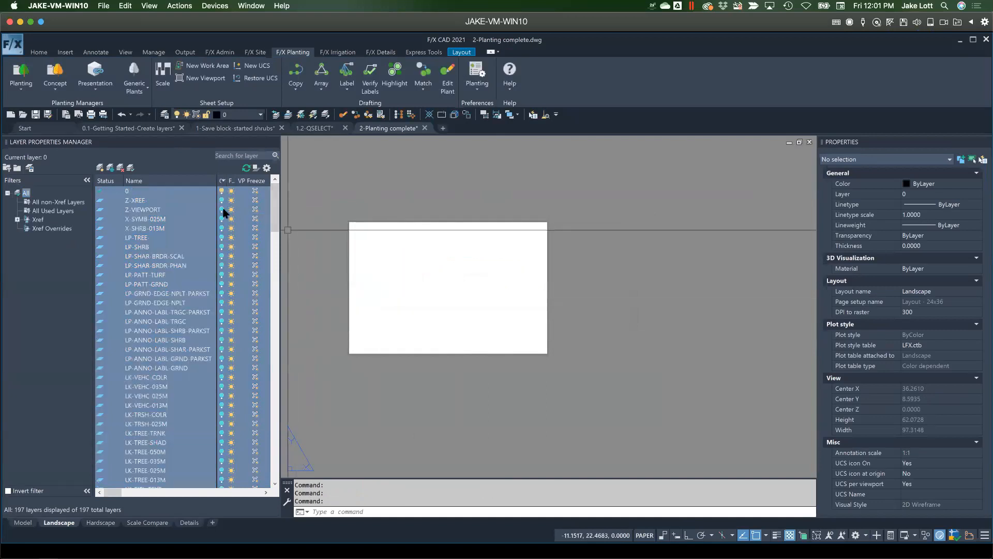
pyautogui.click(222, 210)
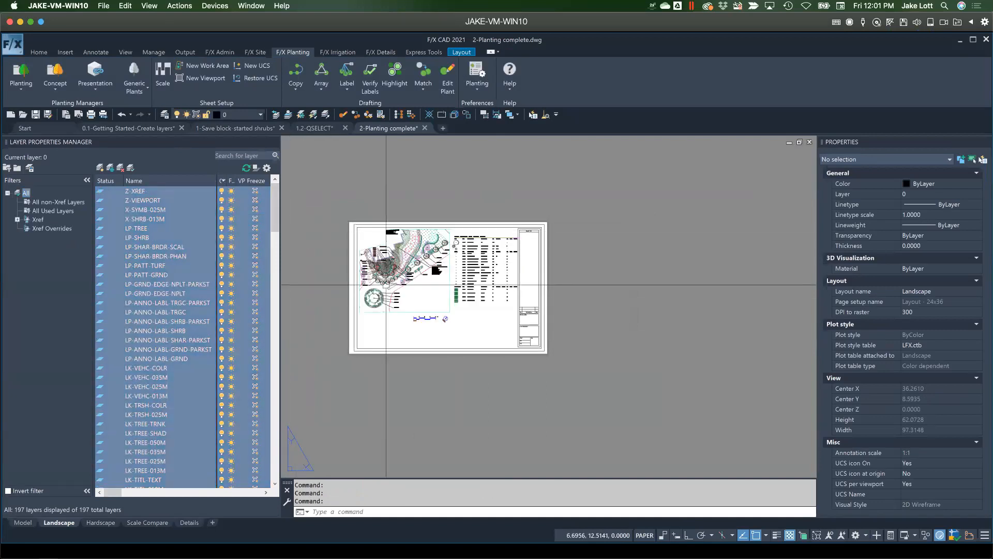
pyautogui.scroll(2, 386, 285)
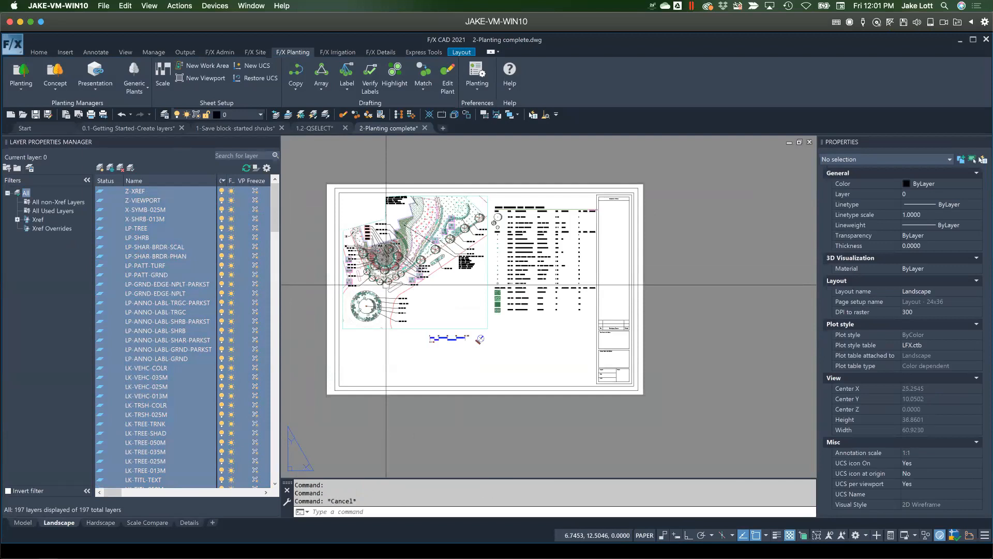
pyautogui.click(368, 354)
pyautogui.press('Escape')
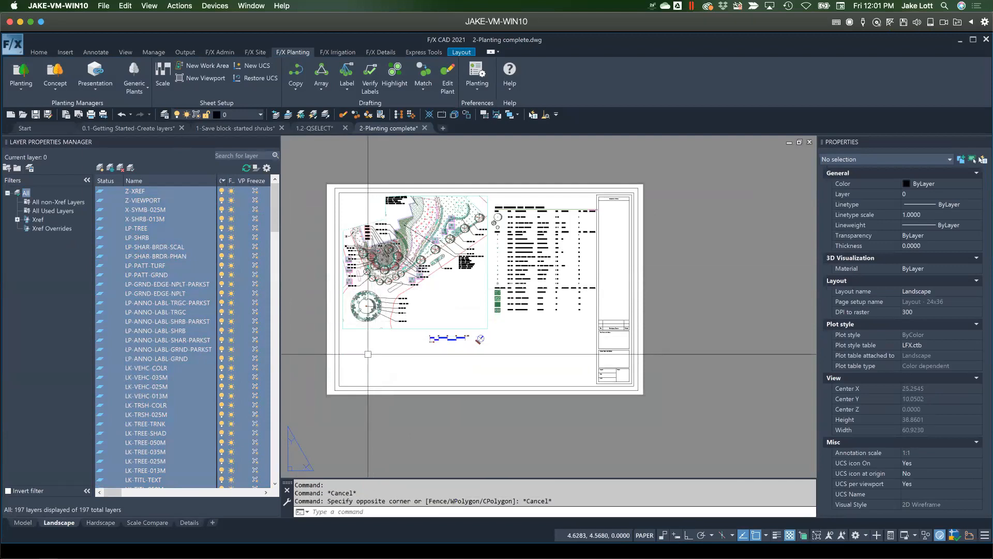
# Widen the Layer Properties Manager to show its color and viewport override columns, keeping the Landscape sheet in view
pyautogui.click(186, 285)
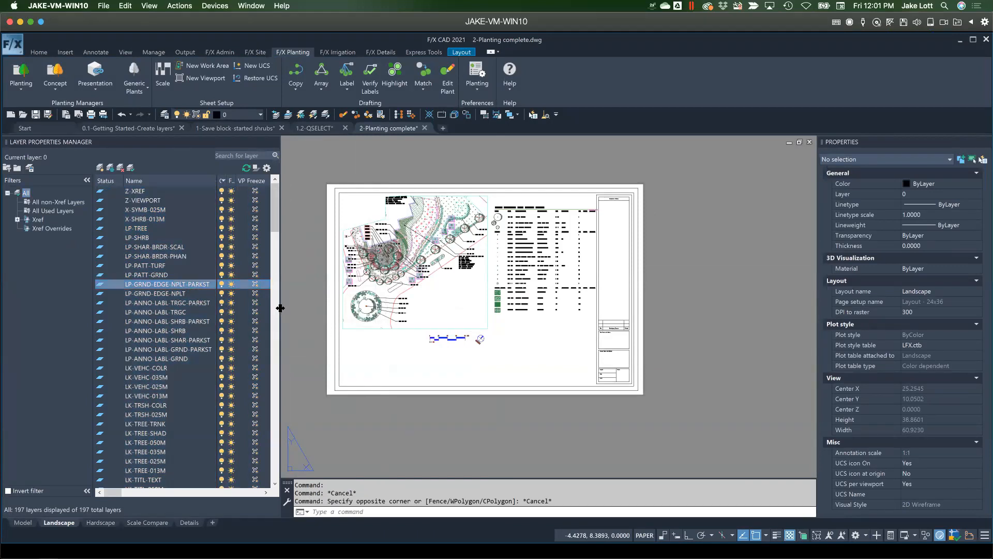
pyautogui.moveTo(338, 312); pyautogui.dragTo(366, 312)
pyautogui.moveTo(501, 311); pyautogui.dragTo(540, 328, button='middle')
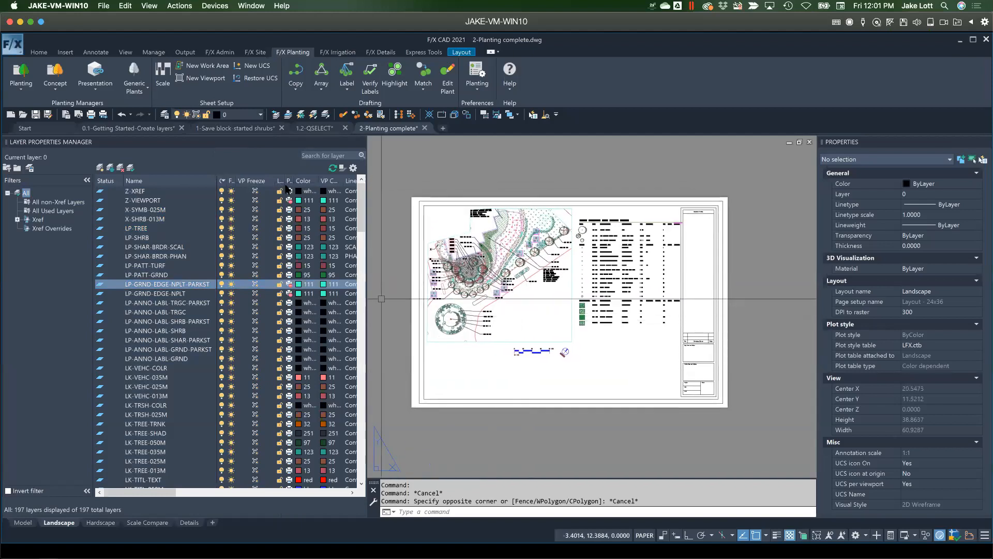
# Activate the plan viewport, examine the layers' VP color, linetype and lineweight override columns, and return to paper space
pyautogui.doubleClick(514, 320)
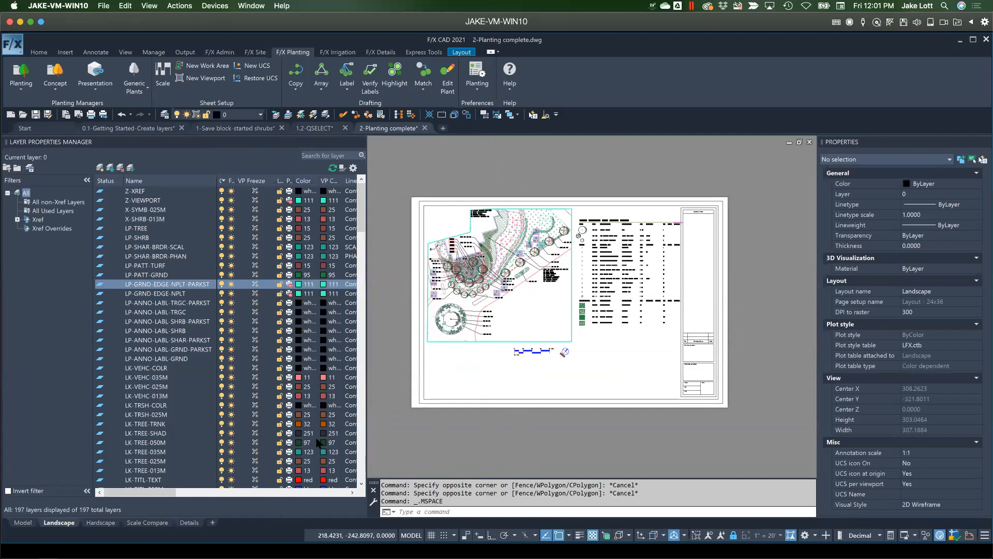
pyautogui.moveTo(161, 492); pyautogui.dragTo(230, 493)
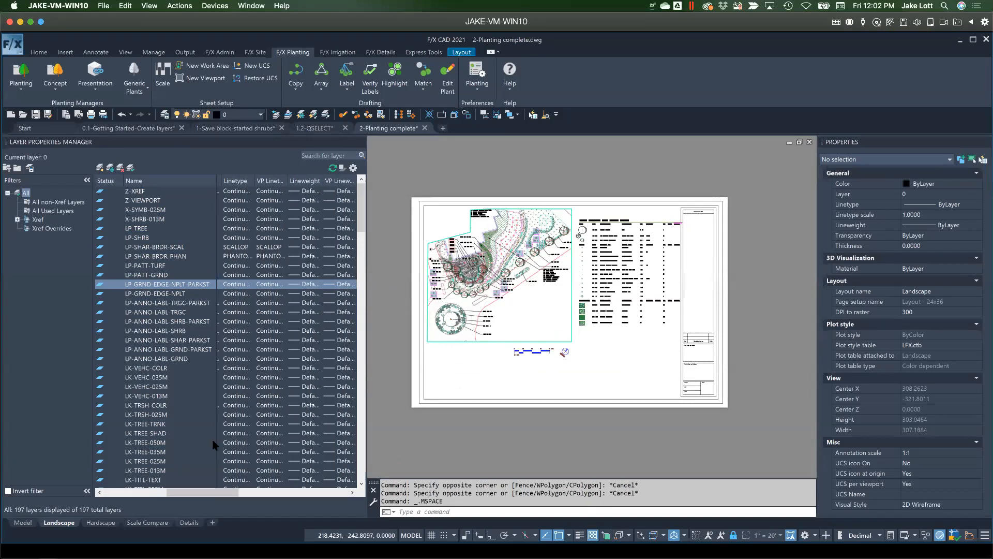
pyautogui.moveTo(211, 496); pyautogui.dragTo(137, 492)
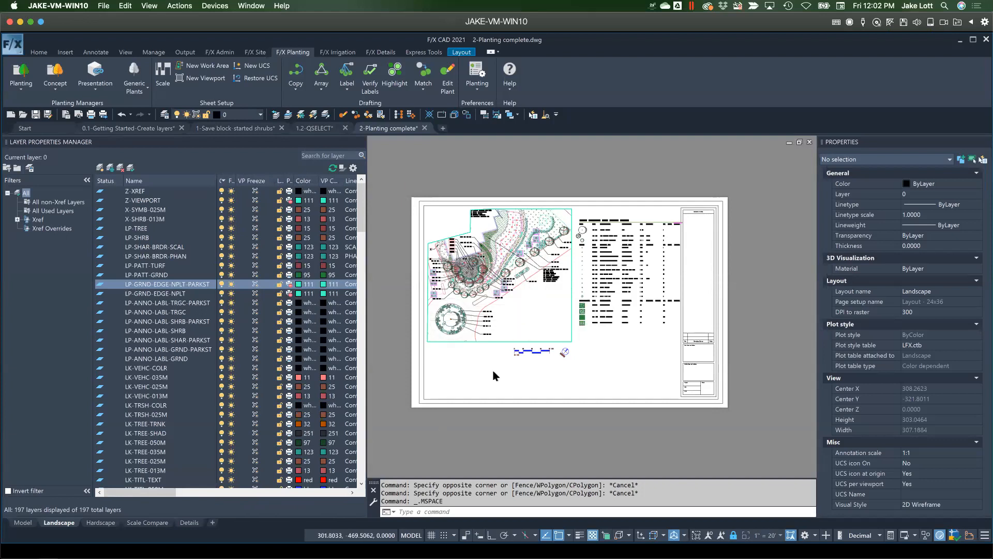
pyautogui.doubleClick(376, 412)
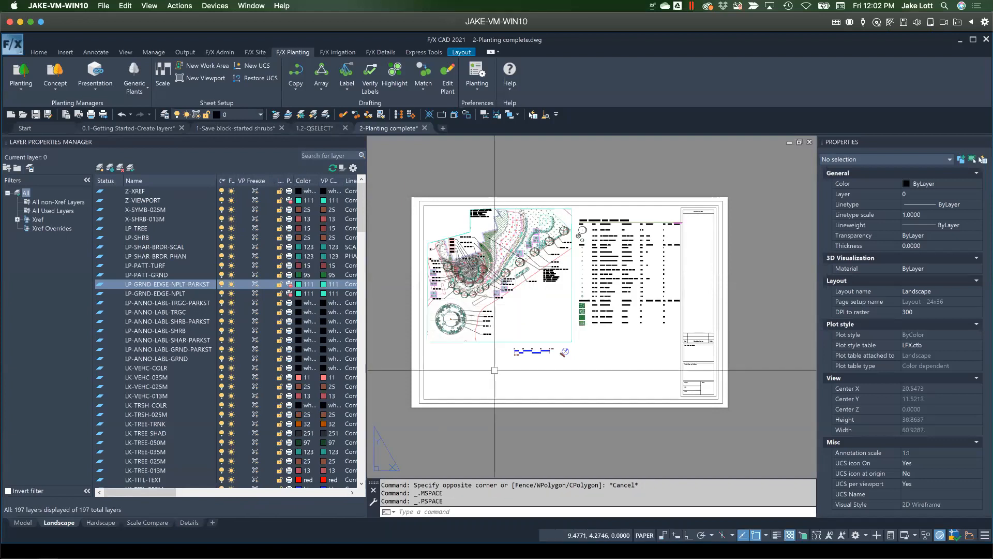
# Compare the layer list's columns in model space and in the Landscape layout, and activate the plan viewport
pyautogui.click(24, 520)
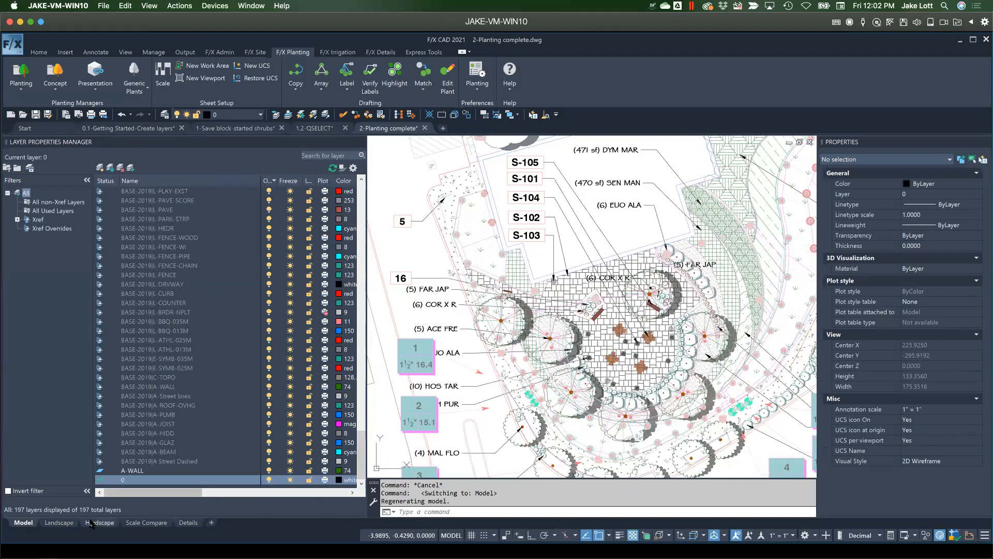
pyautogui.click(59, 522)
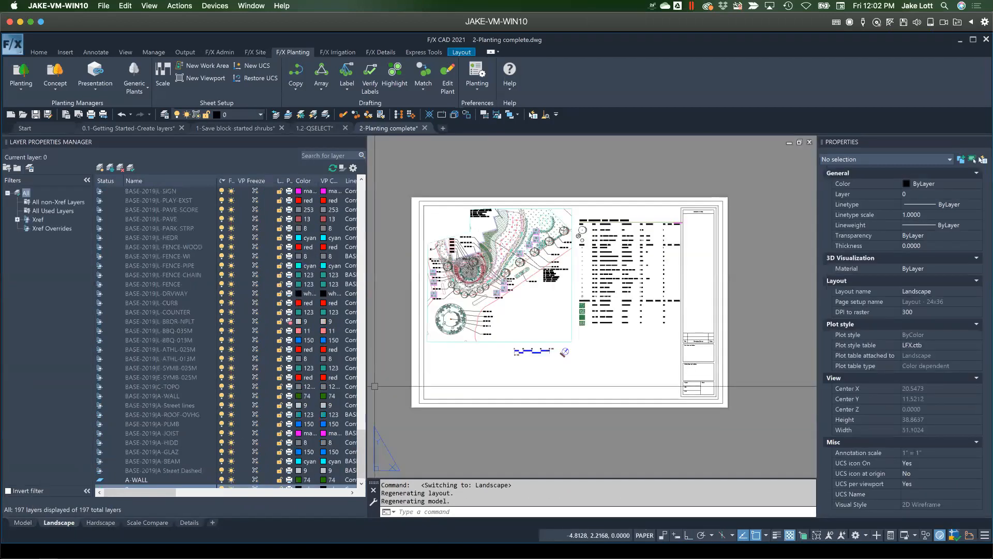
pyautogui.doubleClick(525, 295)
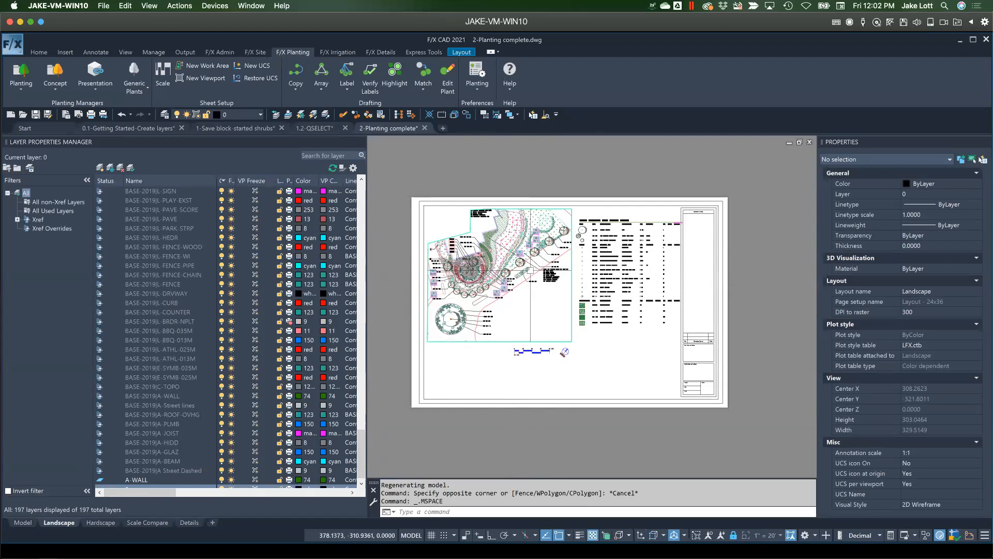
# Freeze the layers of the shrub area labels, the base plan's curbs and the planting hatch by picking their objects in the plan viewport
pyautogui.write('LAYFr')
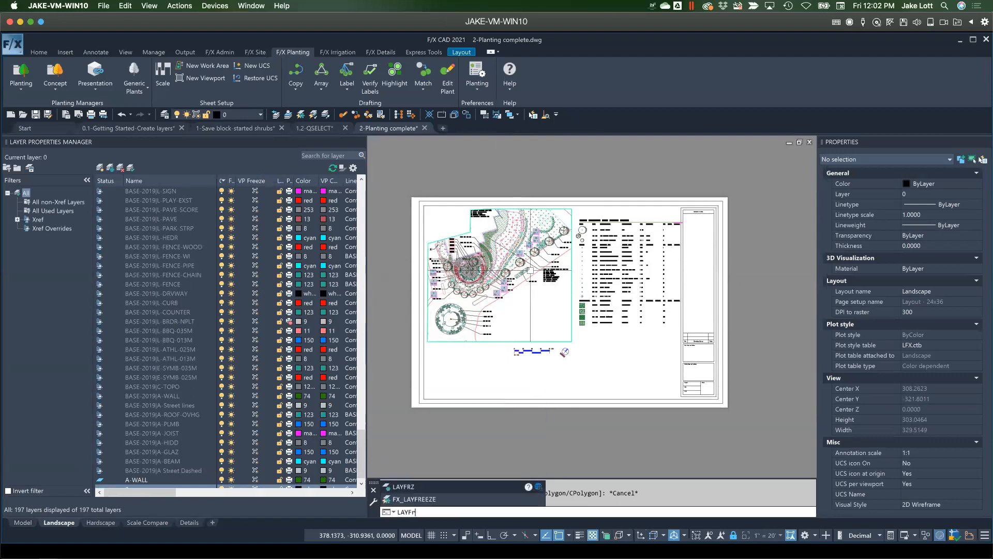
pyautogui.press('Return')
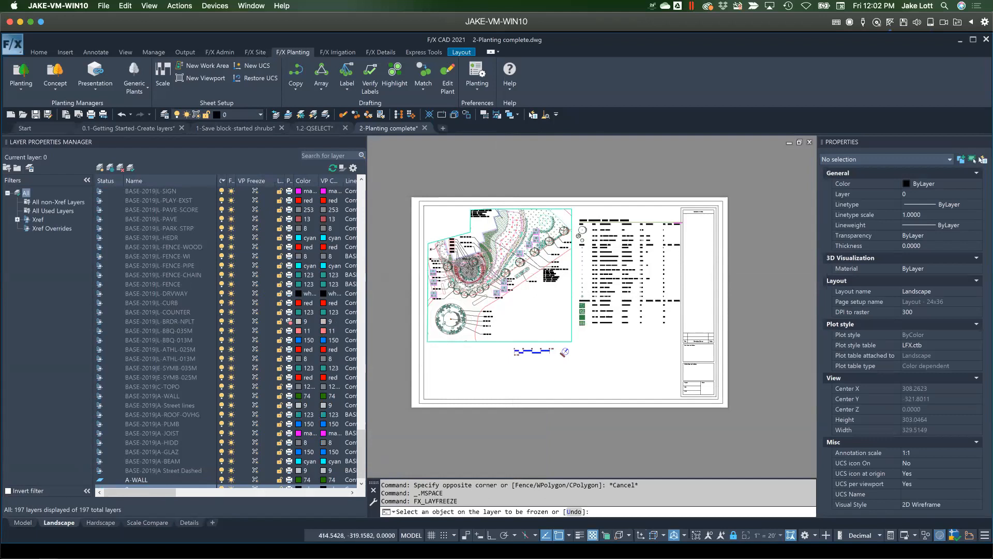
pyautogui.click(546, 272)
pyautogui.click(538, 272)
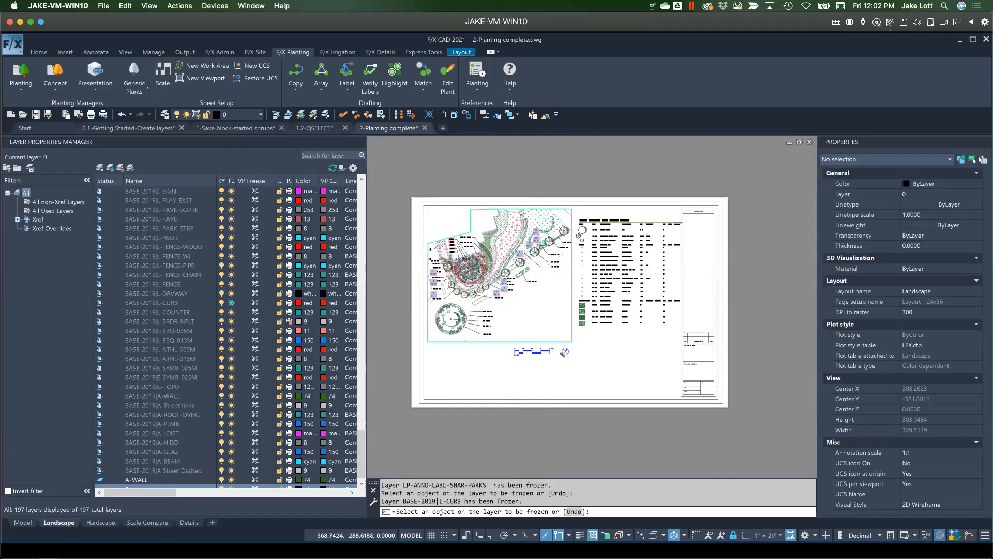
pyautogui.click(488, 243)
pyautogui.click(524, 254)
pyautogui.click(524, 269)
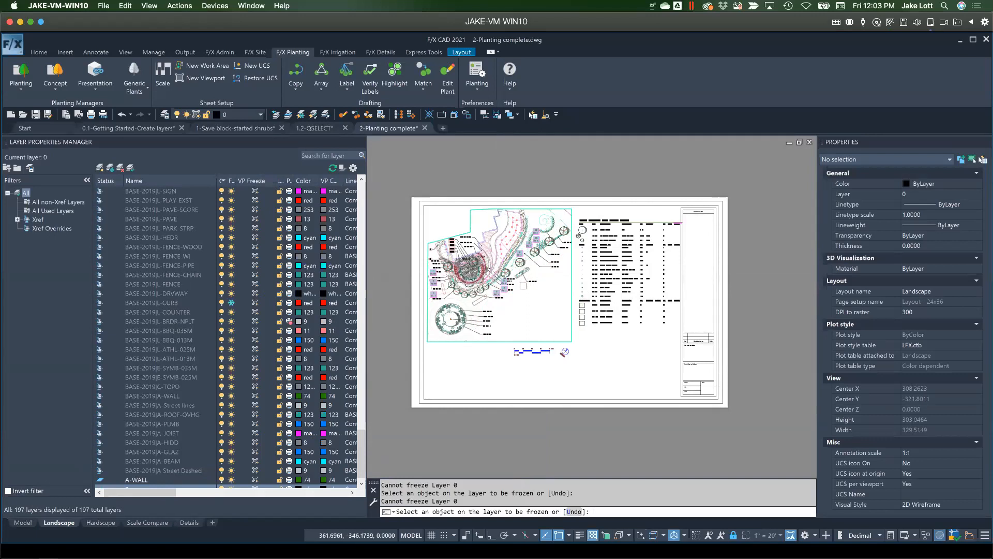
pyautogui.press('Escape')
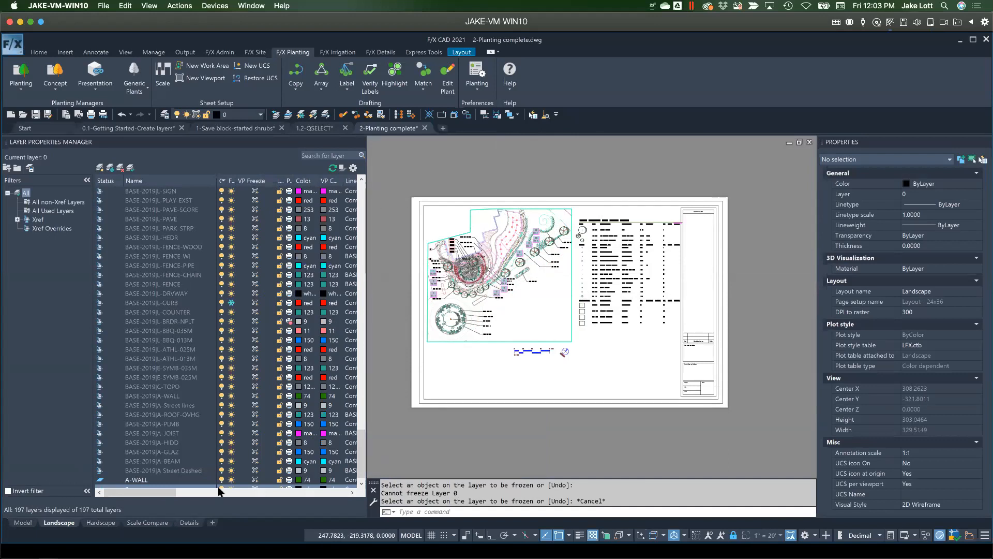
# Filter the layer list to xref layers, view the viewport transparency setting for the first group of them, and return to paper space
pyautogui.moveTo(164, 495); pyautogui.dragTo(284, 504)
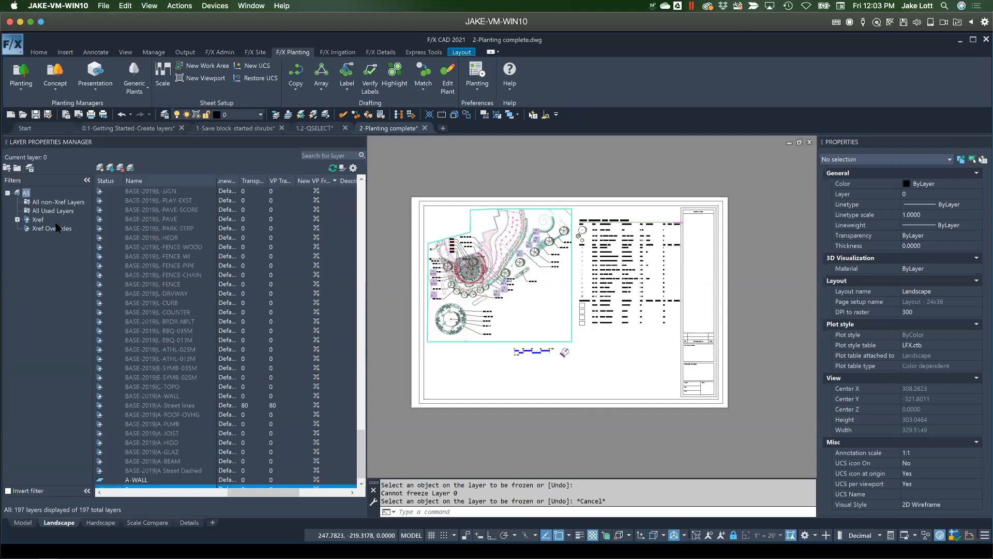
pyautogui.click(37, 219)
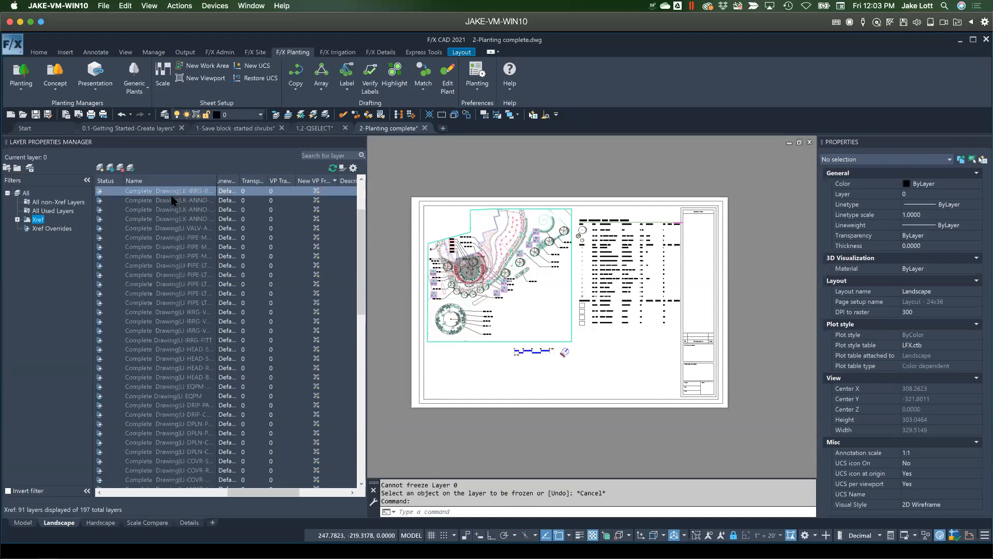
pyautogui.keyDown('shift'); pyautogui.click(172, 294); pyautogui.keyUp('shift')
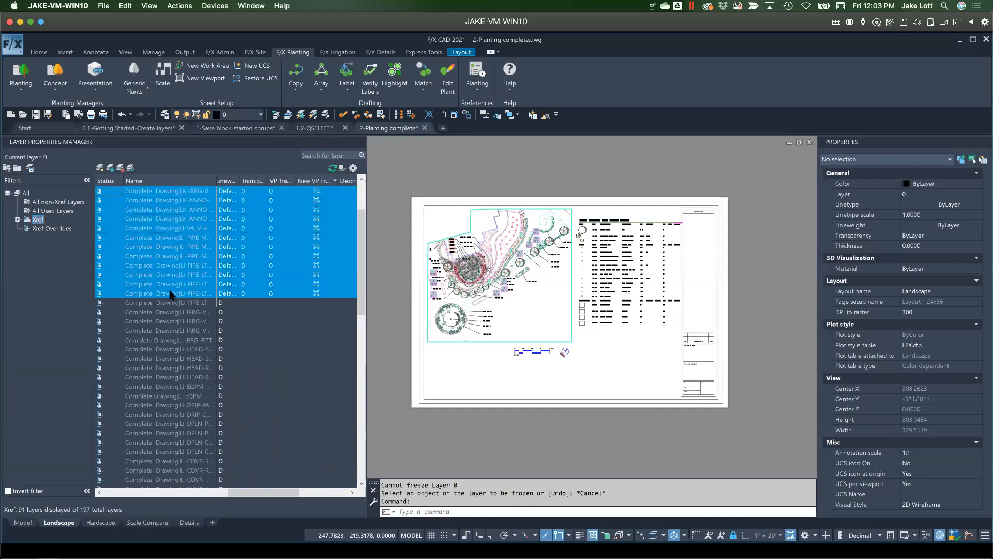
pyautogui.click(269, 202)
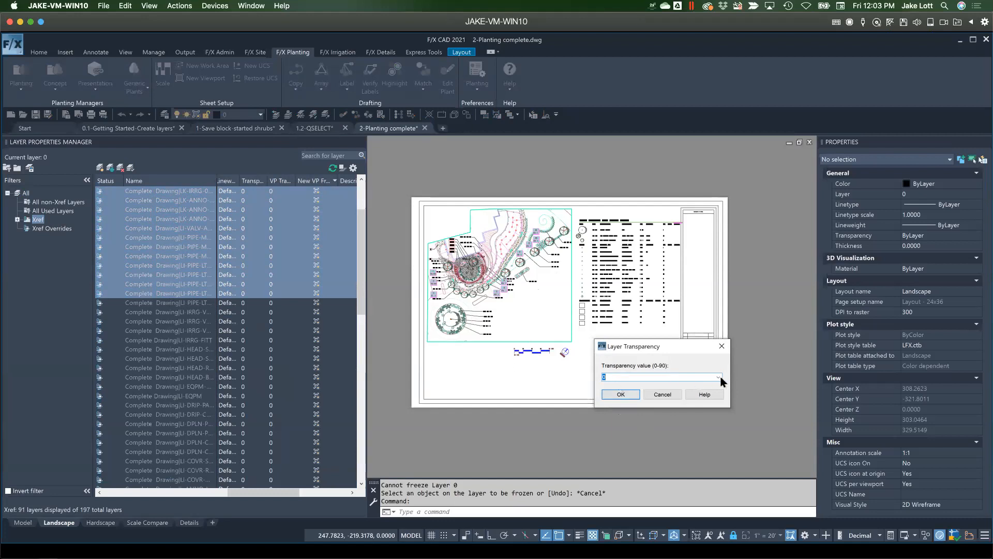
pyautogui.click(662, 394)
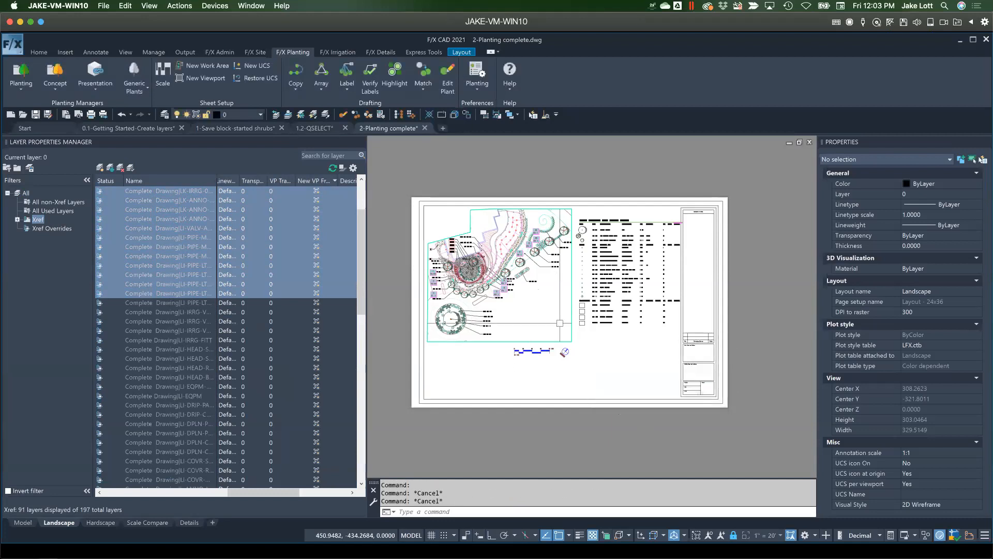
pyautogui.doubleClick(557, 375)
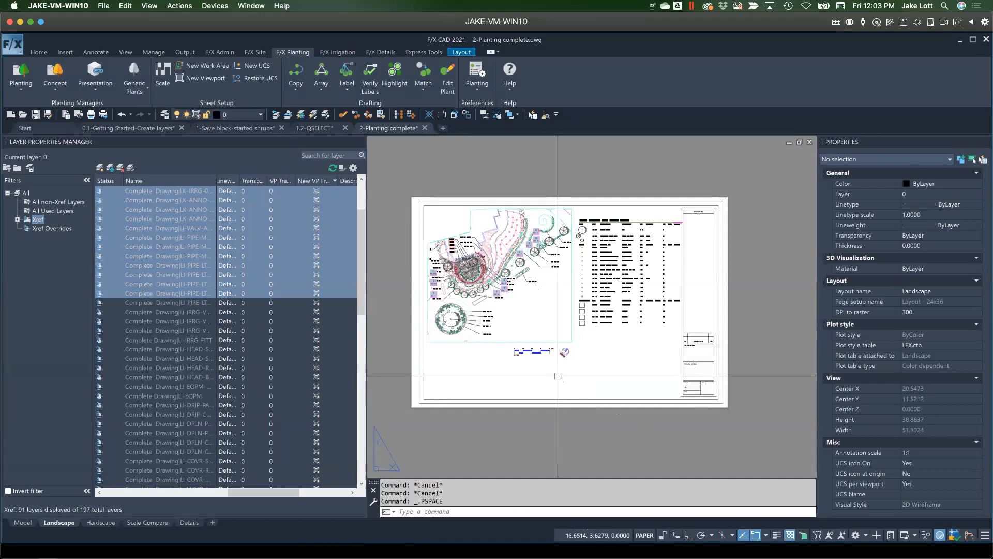
# Start plotting Landscape as a single sheet and choose LFX-75percent.ctb as the plot style table
pyautogui.hotkey('ctrl', 'p')
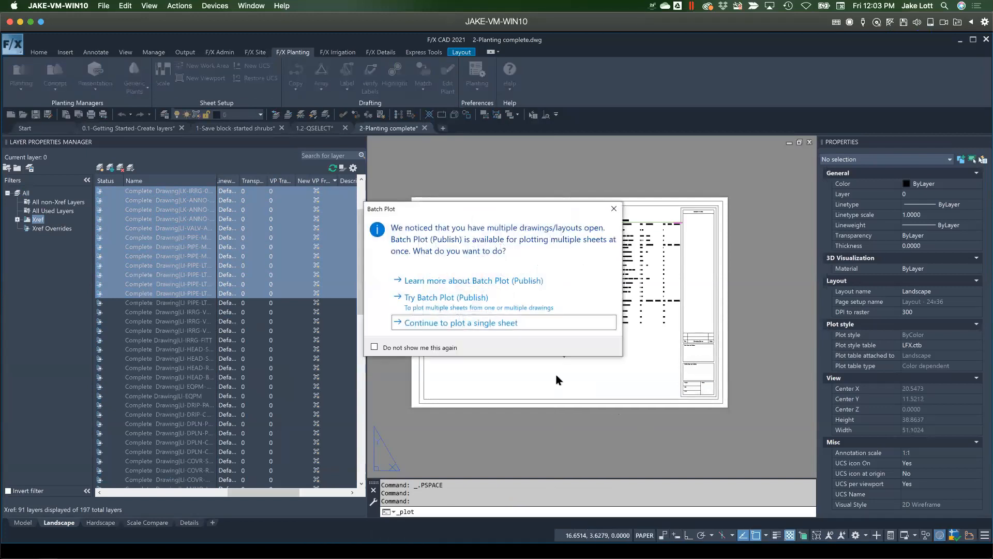
pyautogui.click(476, 323)
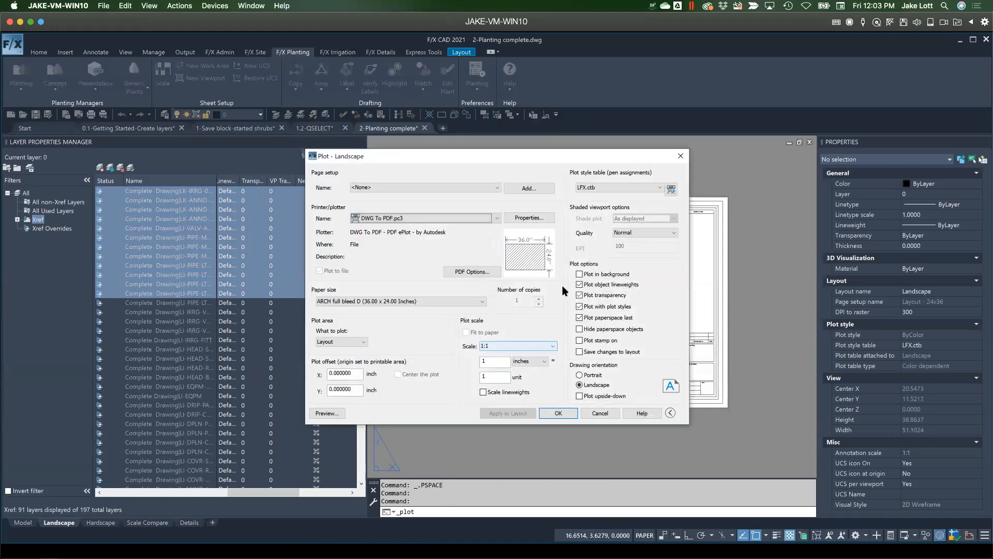
pyautogui.click(588, 190)
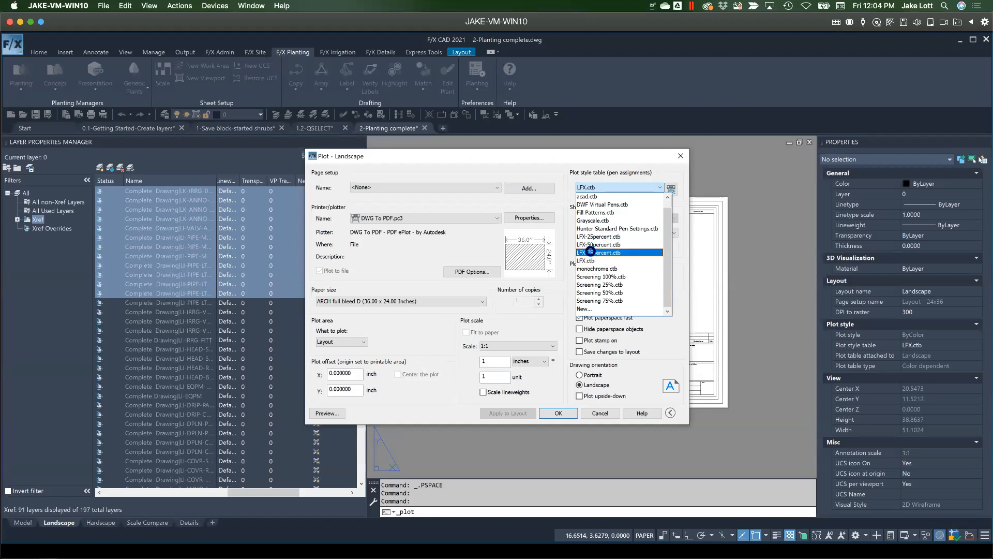
pyautogui.click(598, 252)
# Examine the plot settings of Color 3 and Color 11 in the chosen plot style table, and close its editor without saving
pyautogui.click(671, 190)
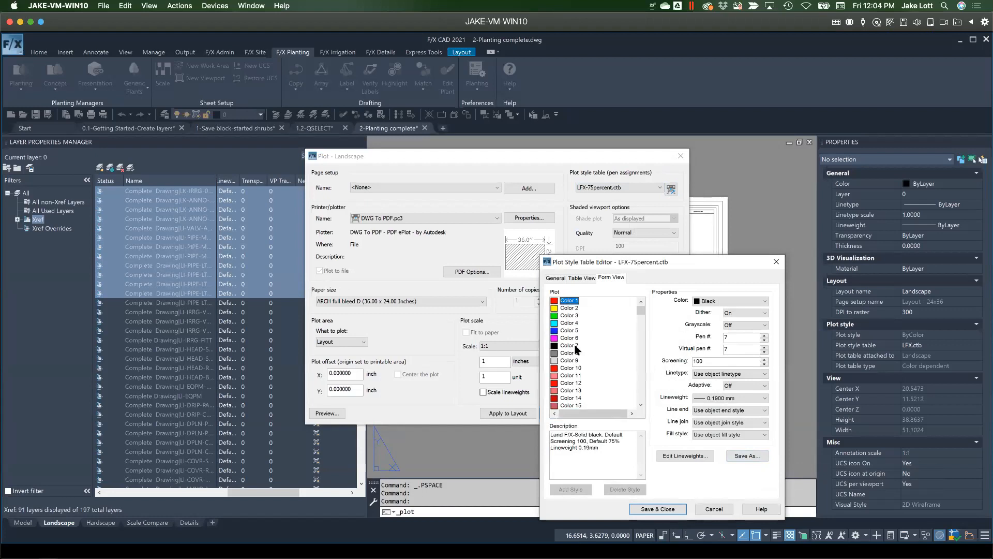
pyautogui.click(567, 316)
pyautogui.click(568, 375)
pyautogui.click(713, 509)
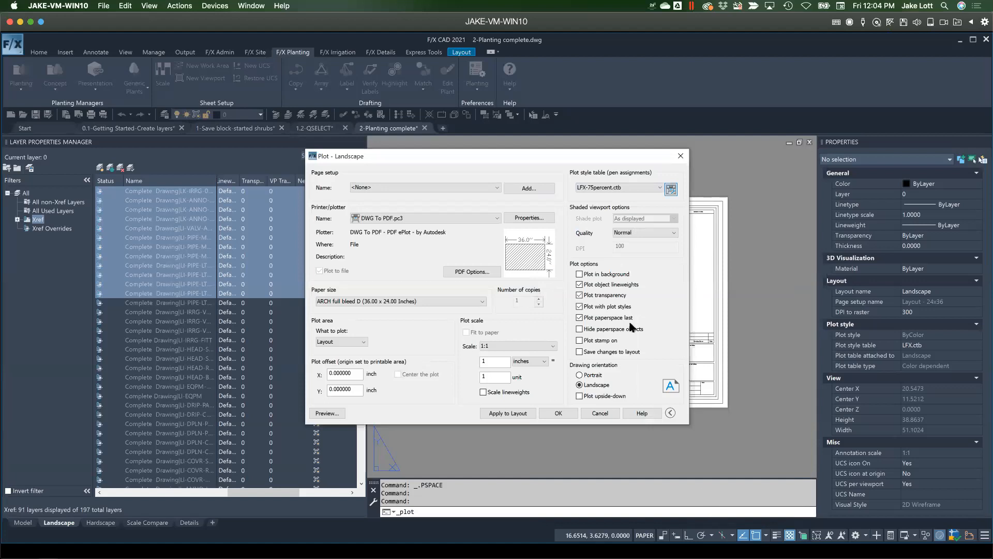